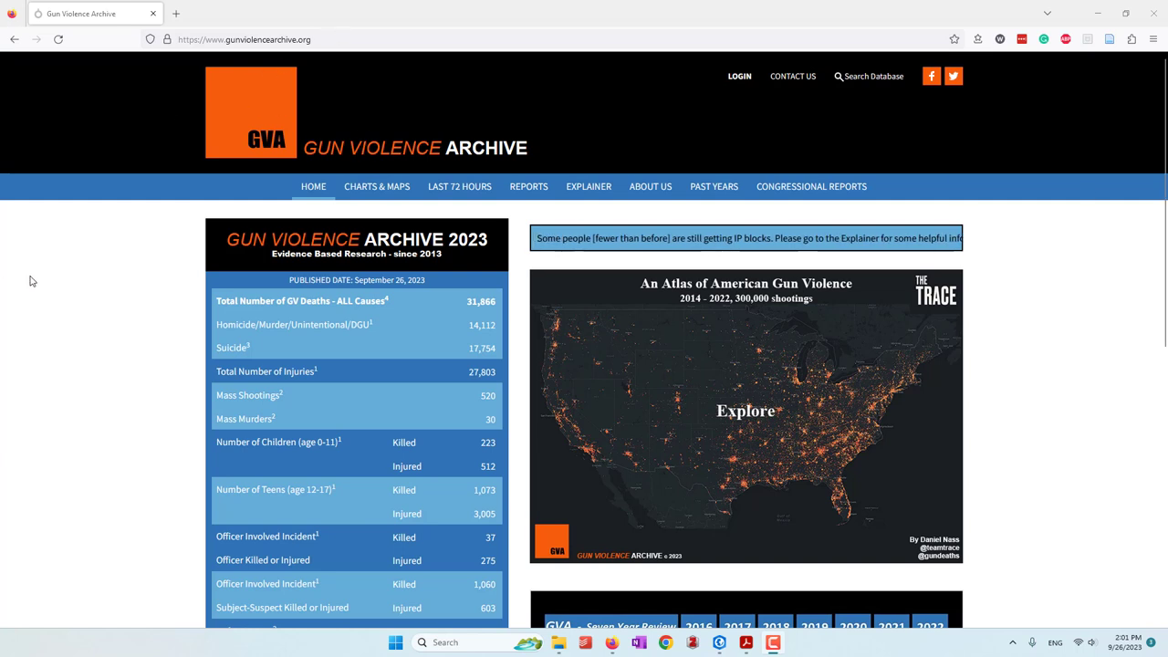
Open the Mass Shootings in 2022 standard report, export its results as CSV and download the file
{"action": "left_click", "coordinate": [527, 191]}
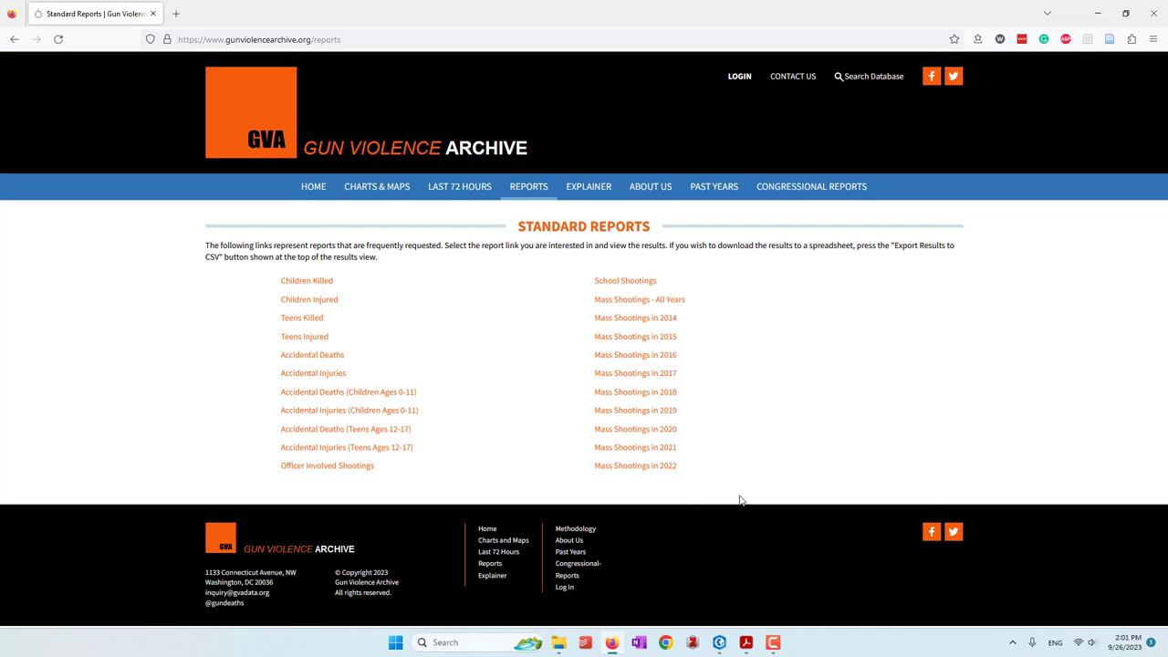
{"action": "left_click", "coordinate": [639, 467]}
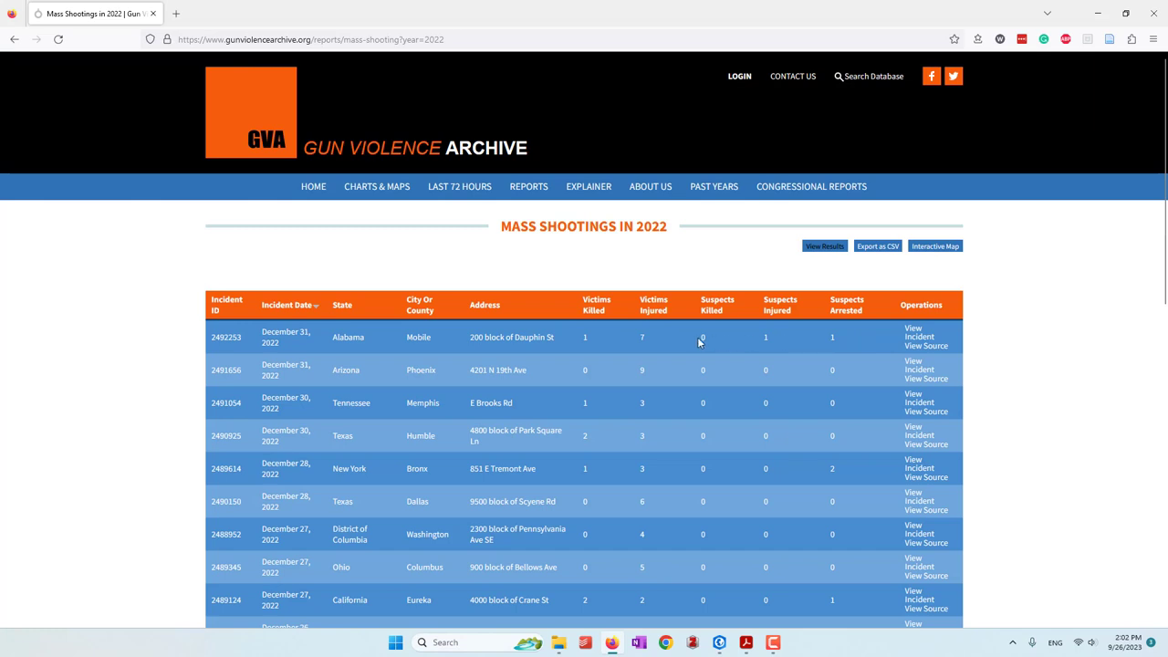
{"action": "left_click", "coordinate": [860, 340]}
{"action": "left_click", "coordinate": [879, 250]}
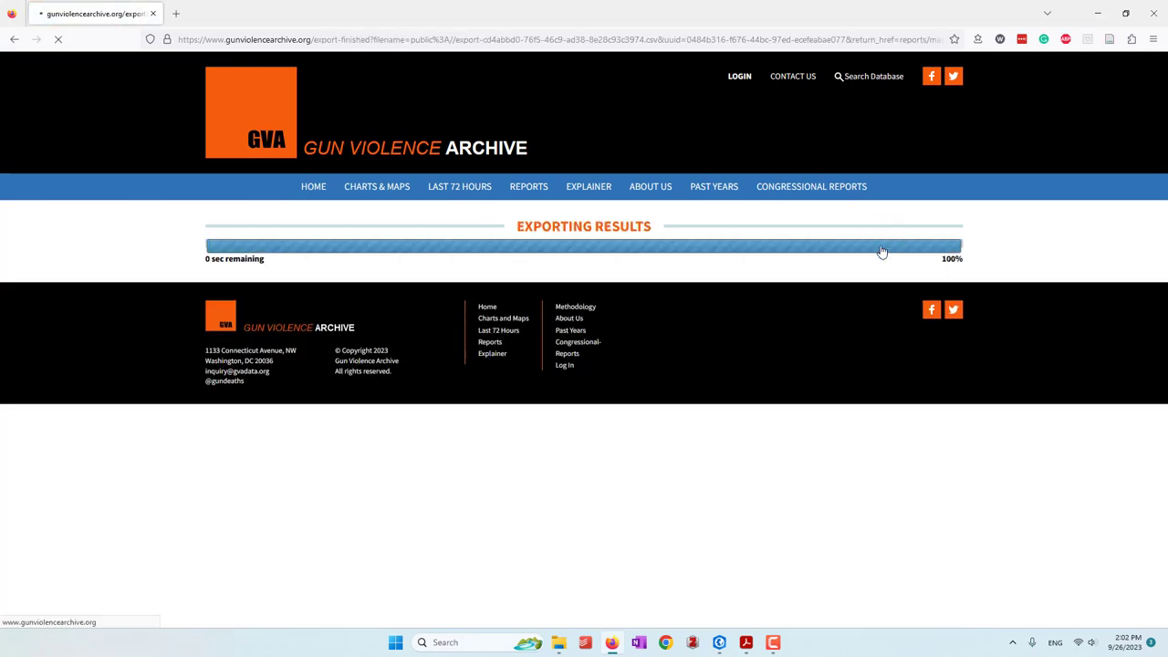
{"action": "left_click", "coordinate": [223, 264]}
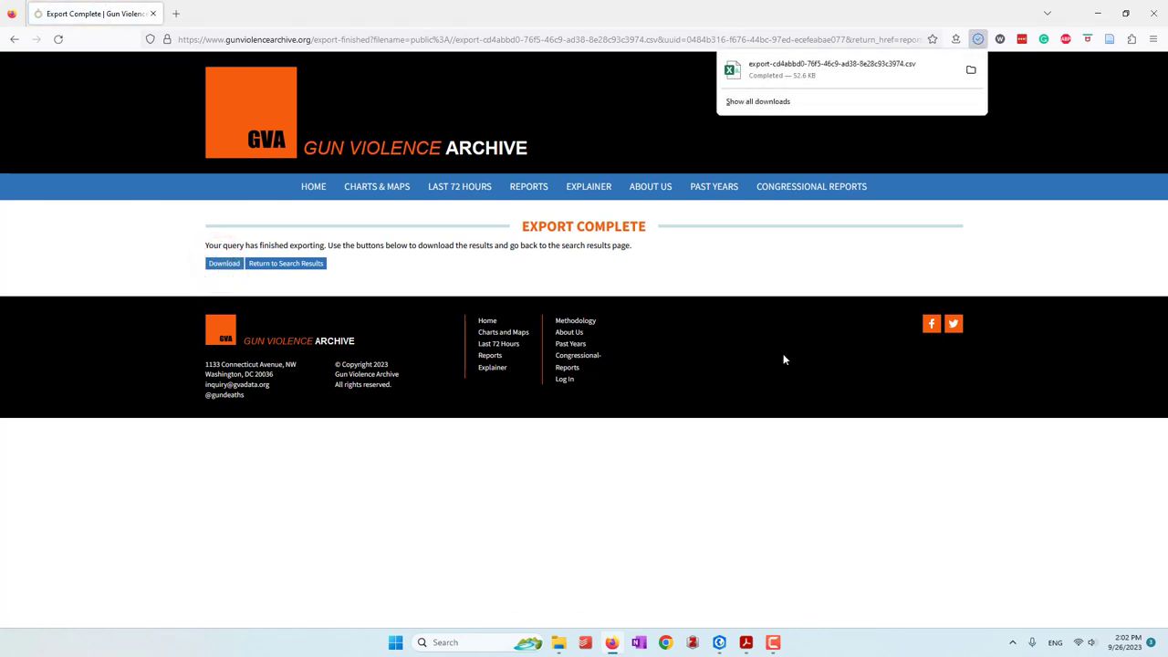
Open the exported CSV from the Downloads folder in Excel and autofit the Incident Date and Incident ID columns
{"action": "left_click", "coordinate": [559, 642]}
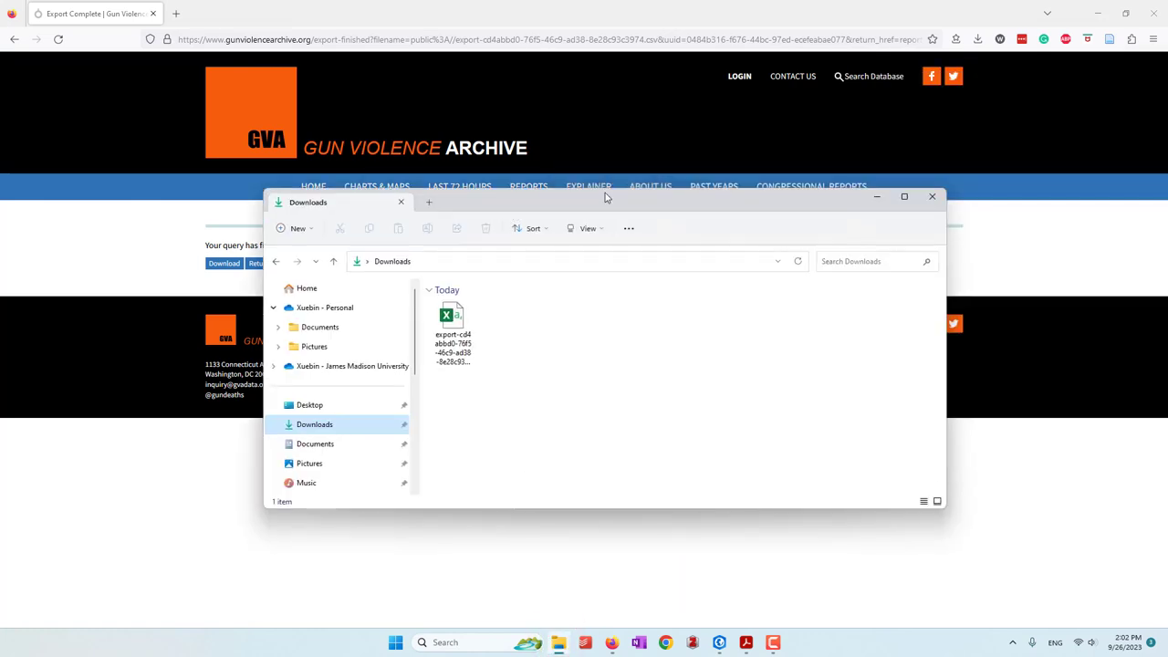
{"action": "left_click", "coordinate": [456, 352]}
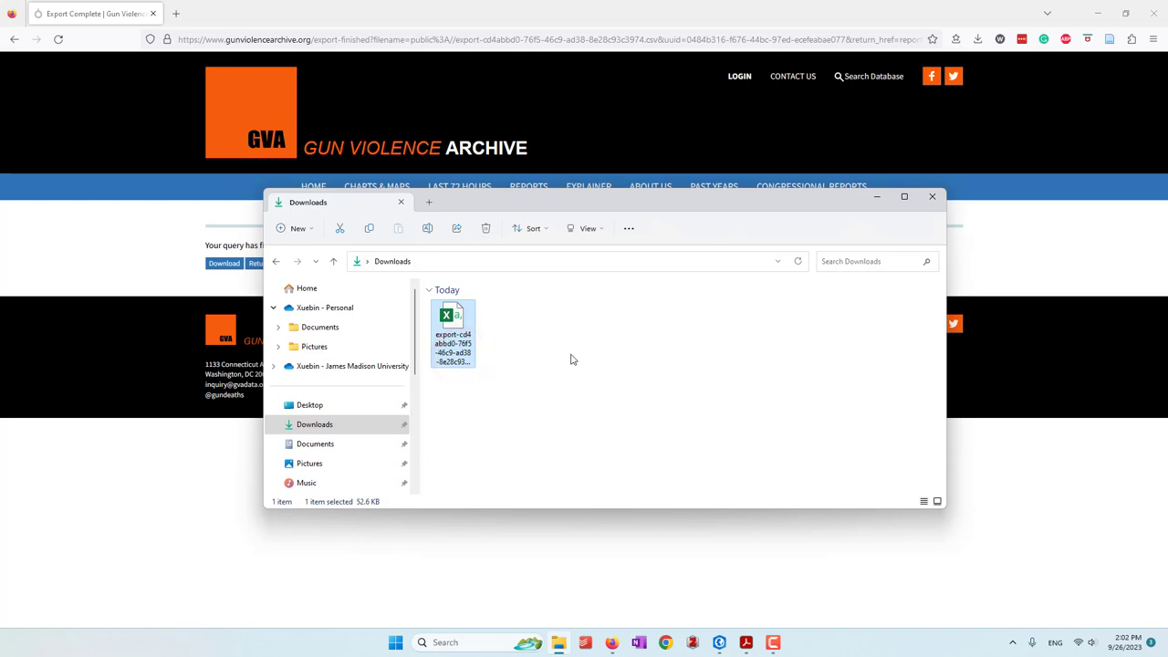
{"action": "double_click", "coordinate": [462, 340]}
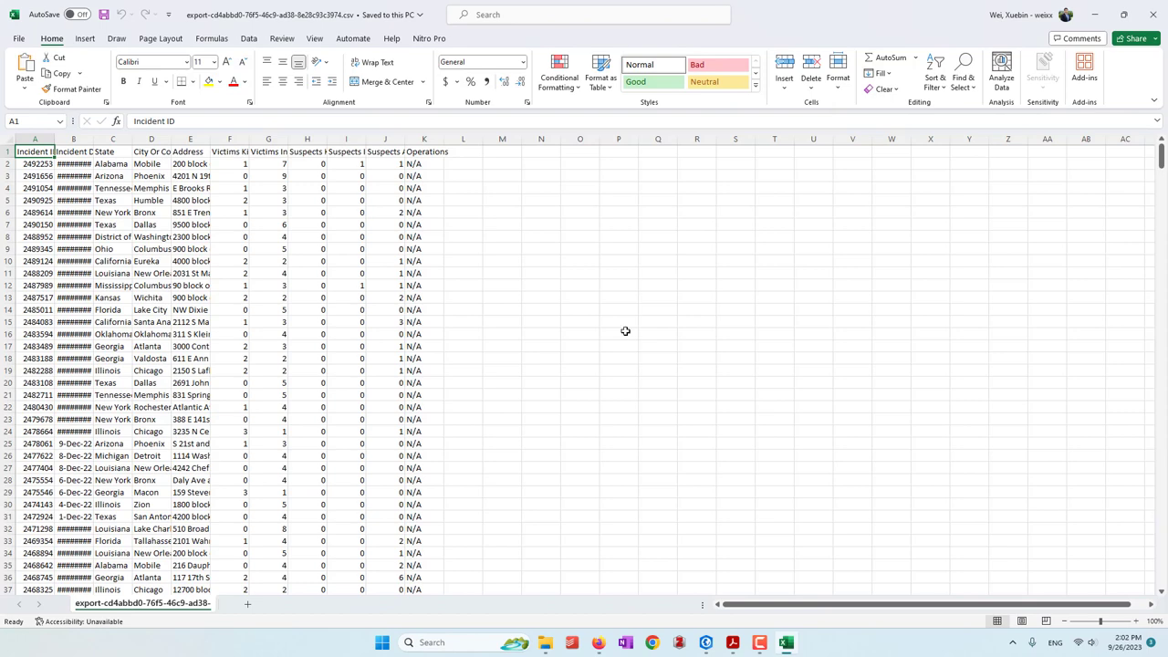
{"action": "double_click", "coordinate": [94, 138]}
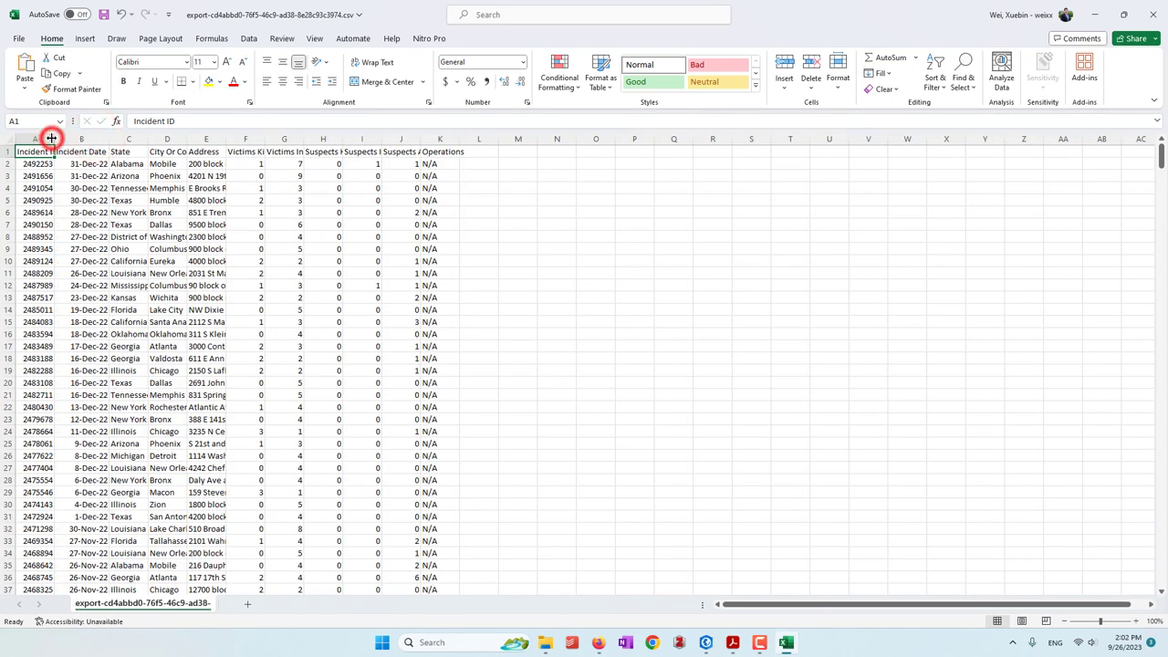
{"action": "double_click", "coordinate": [55, 137]}
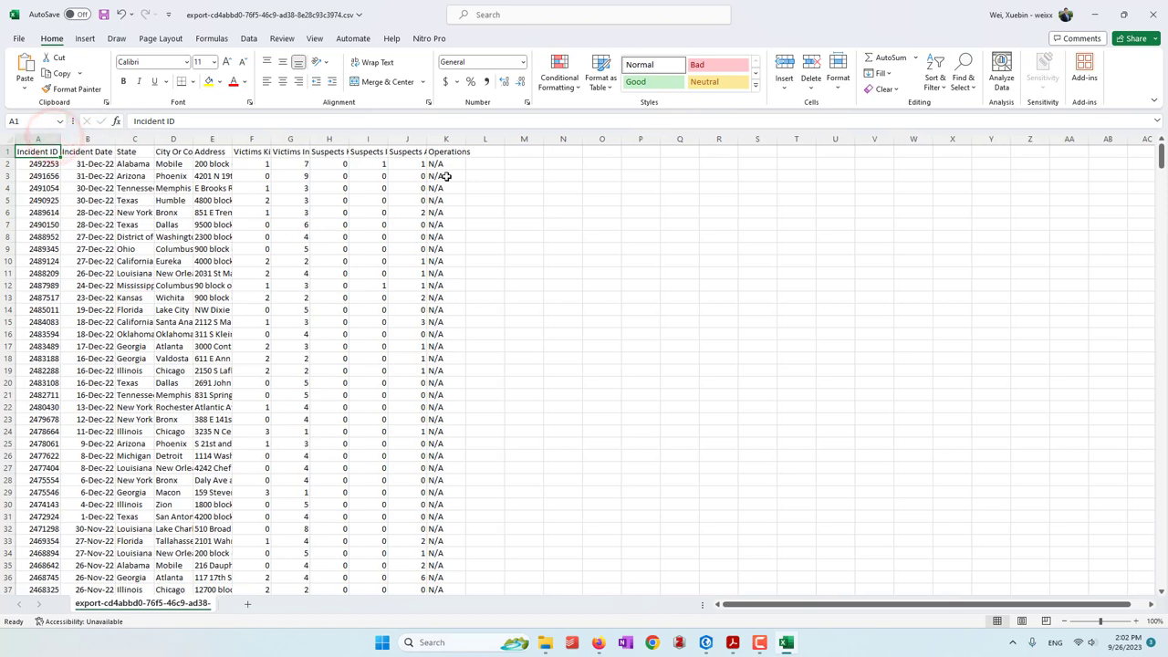
Delete the Operations column from the worksheet
{"action": "left_click", "coordinate": [446, 139]}
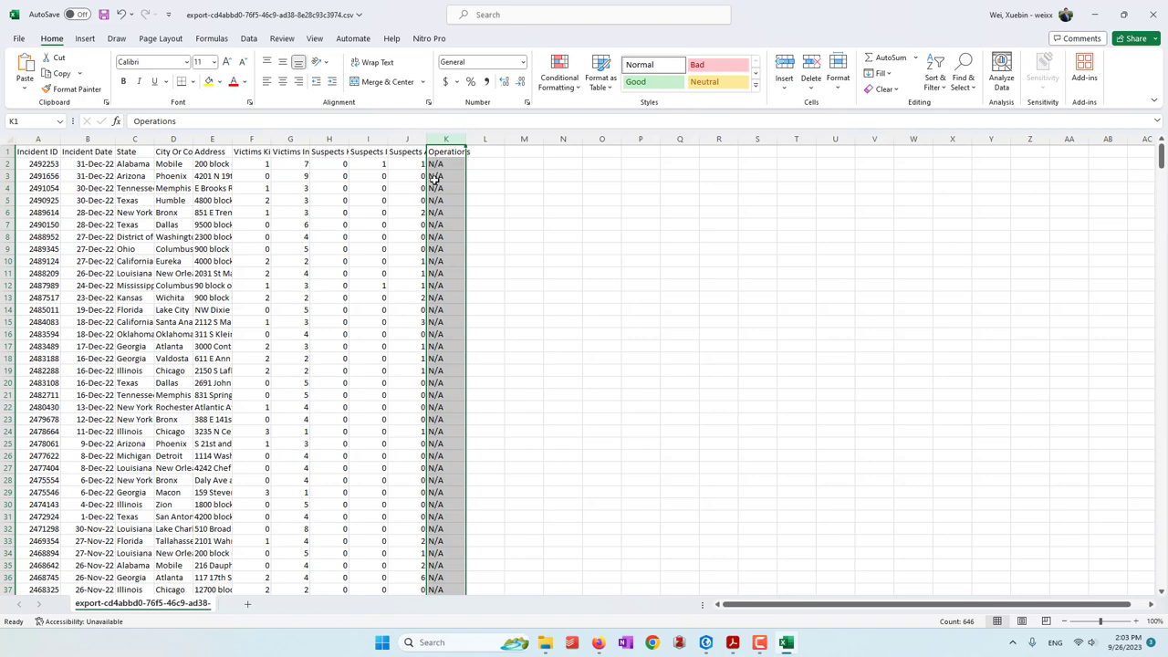
{"action": "scroll", "coordinate": [448, 264], "scroll_direction": "down", "scroll_amount": 7}
{"action": "scroll", "coordinate": [448, 263], "scroll_direction": "up", "scroll_amount": 7}
{"action": "right_click", "coordinate": [447, 143]}
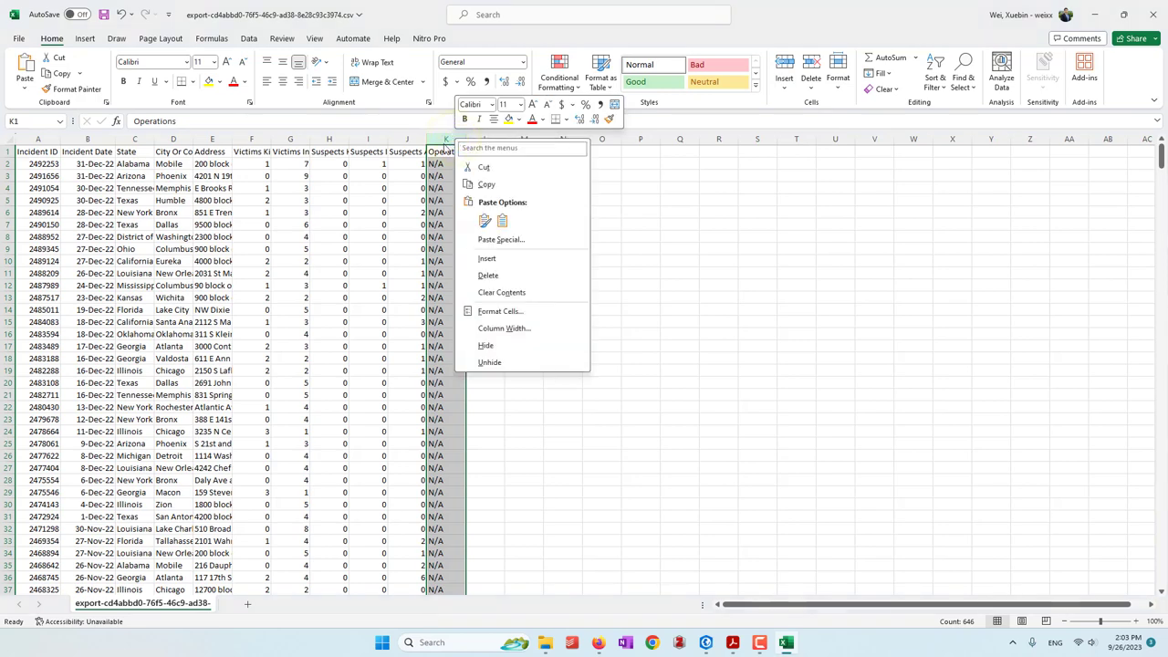
{"action": "left_click", "coordinate": [487, 274]}
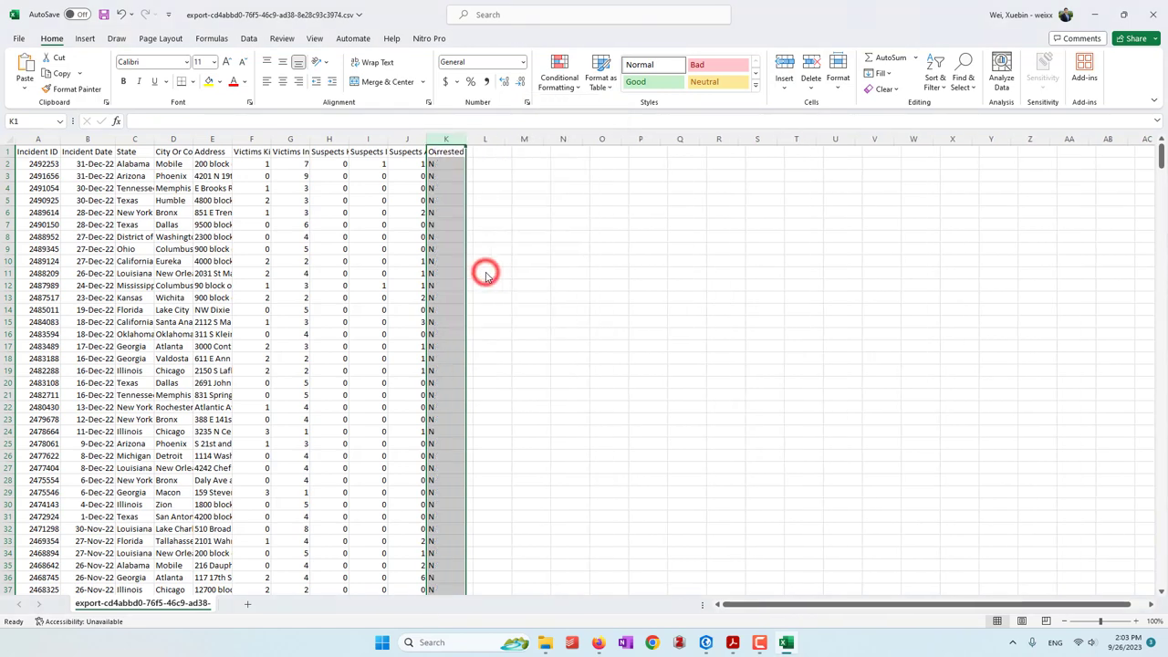
Format the Incident Date column as Short Date and check the first date cell
{"action": "left_click", "coordinate": [90, 140]}
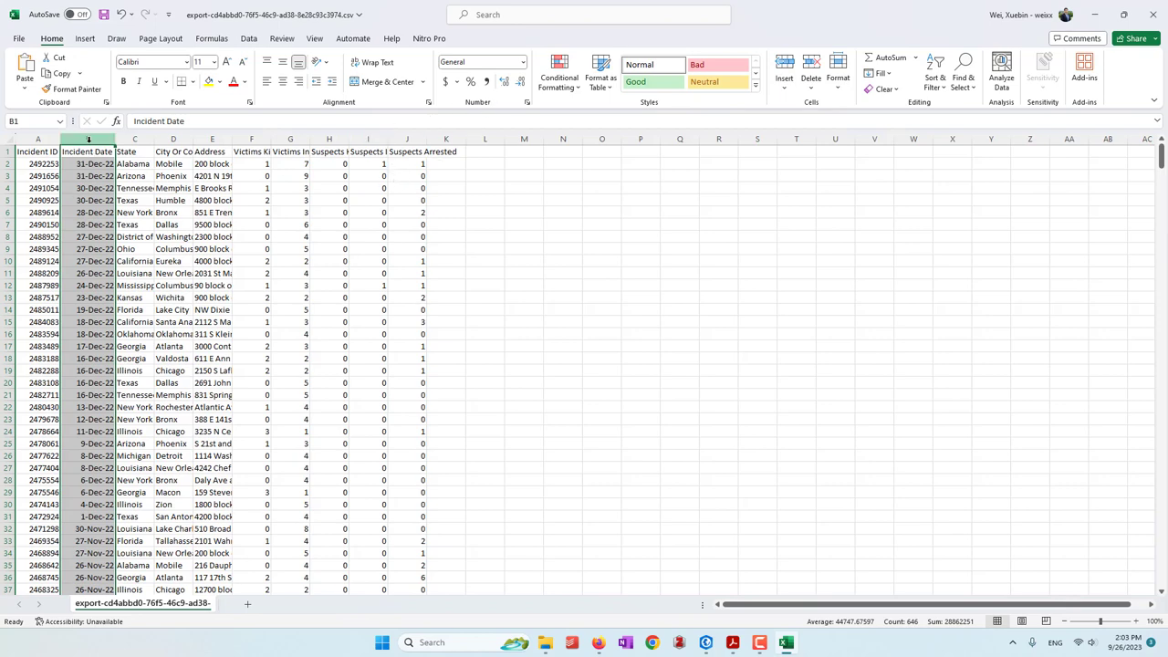
{"action": "left_click", "coordinate": [524, 62]}
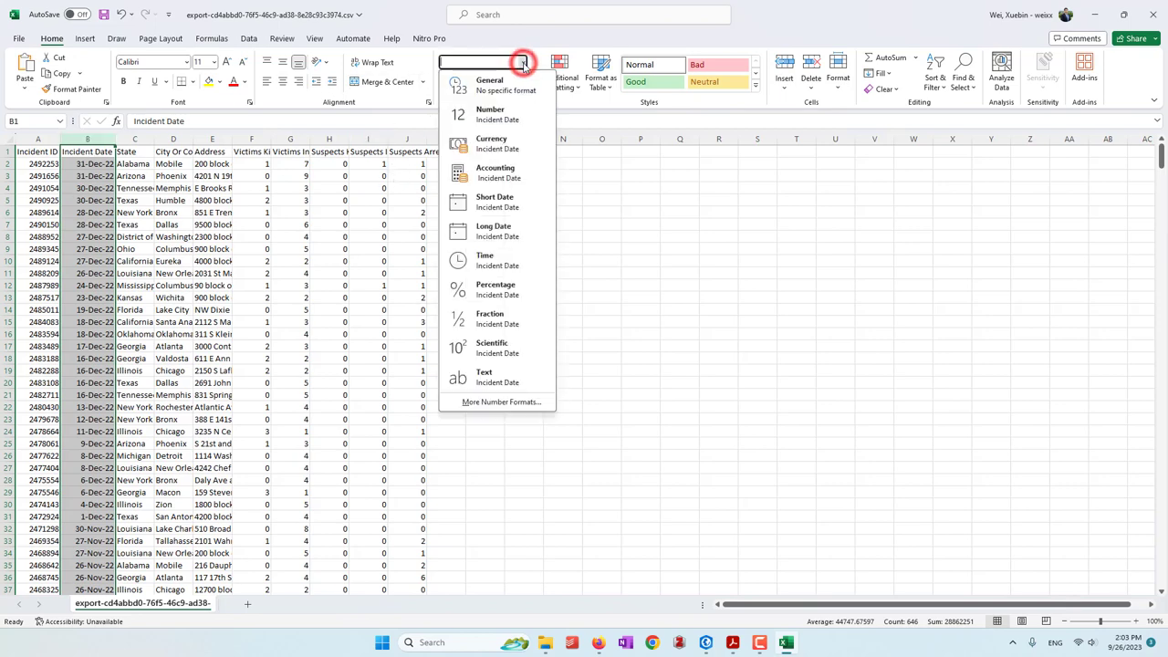
{"action": "left_click", "coordinate": [499, 206]}
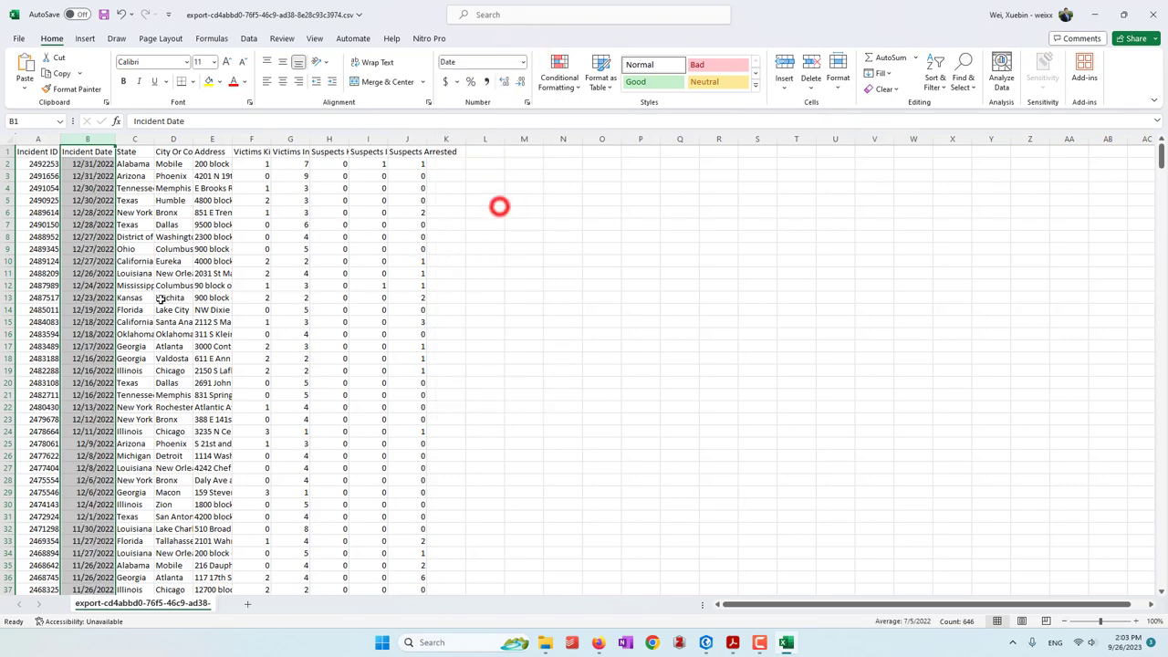
{"action": "left_click", "coordinate": [94, 222]}
{"action": "left_click", "coordinate": [81, 166]}
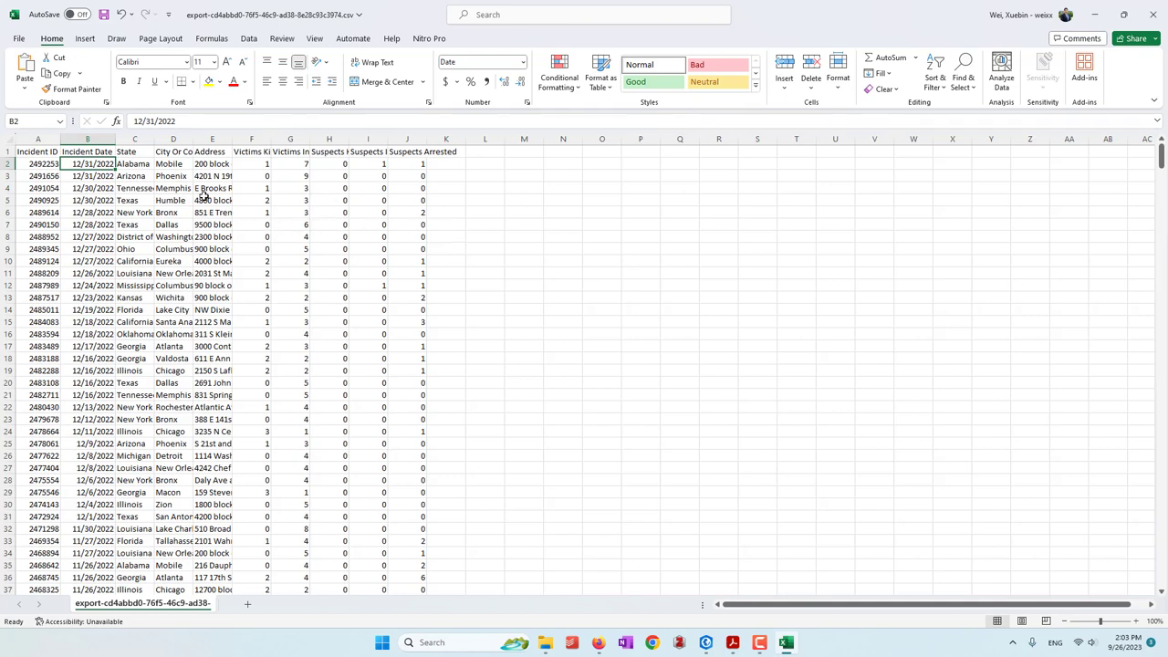
Save the cleaned data as the comma-delimited CSV clean_gun_violence in Downloads, close Excel and locate the new file in the folder
{"action": "left_click", "coordinate": [19, 39]}
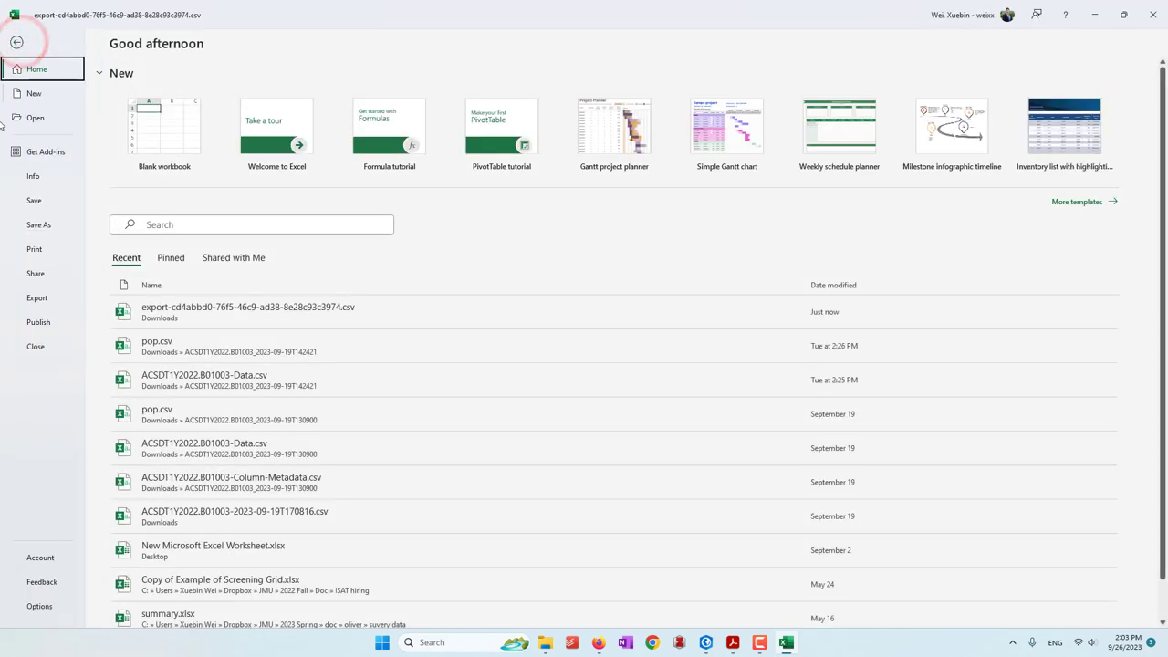
{"action": "left_click", "coordinate": [41, 225]}
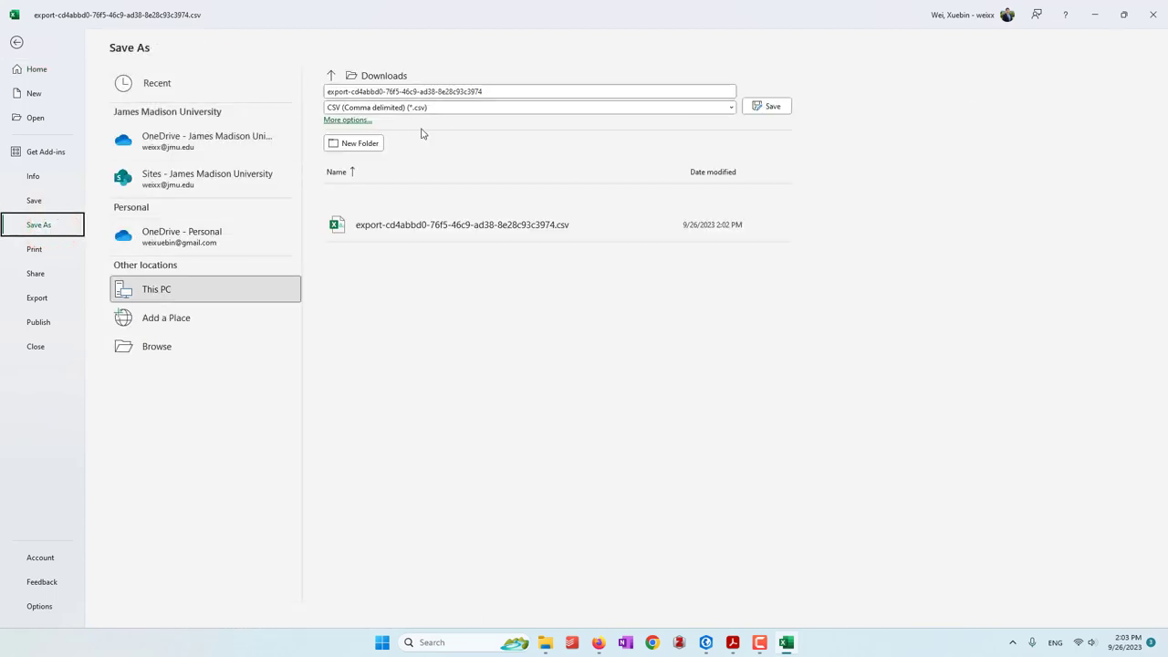
{"action": "left_click", "coordinate": [504, 90]}
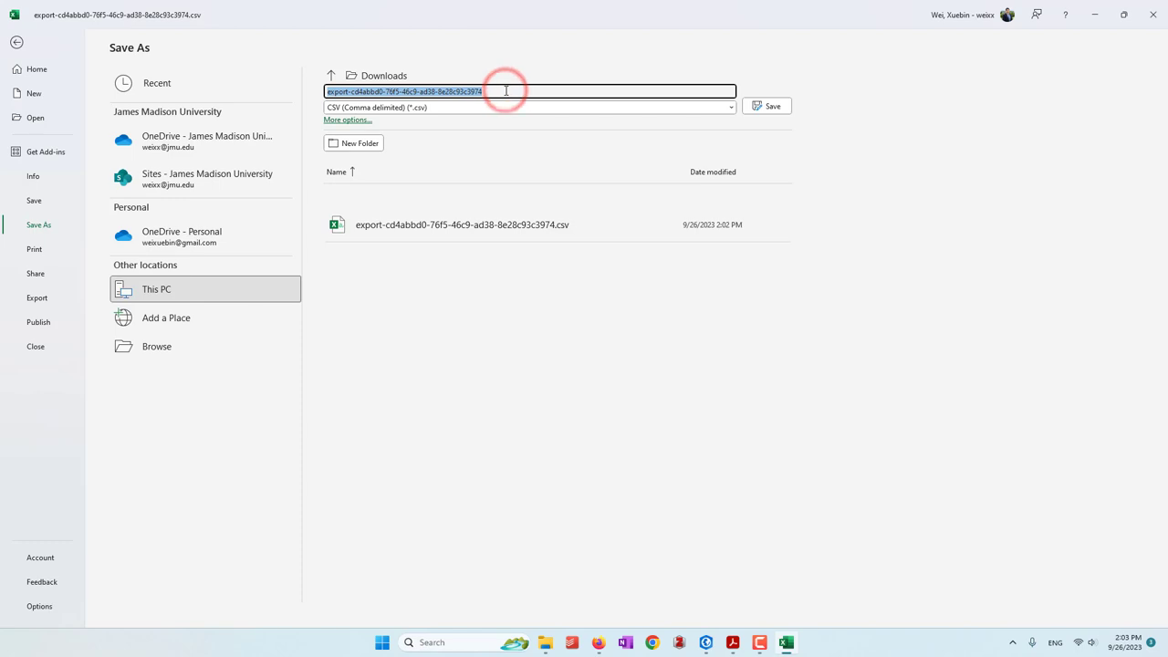
{"action": "key", "text": "BackSpace"}
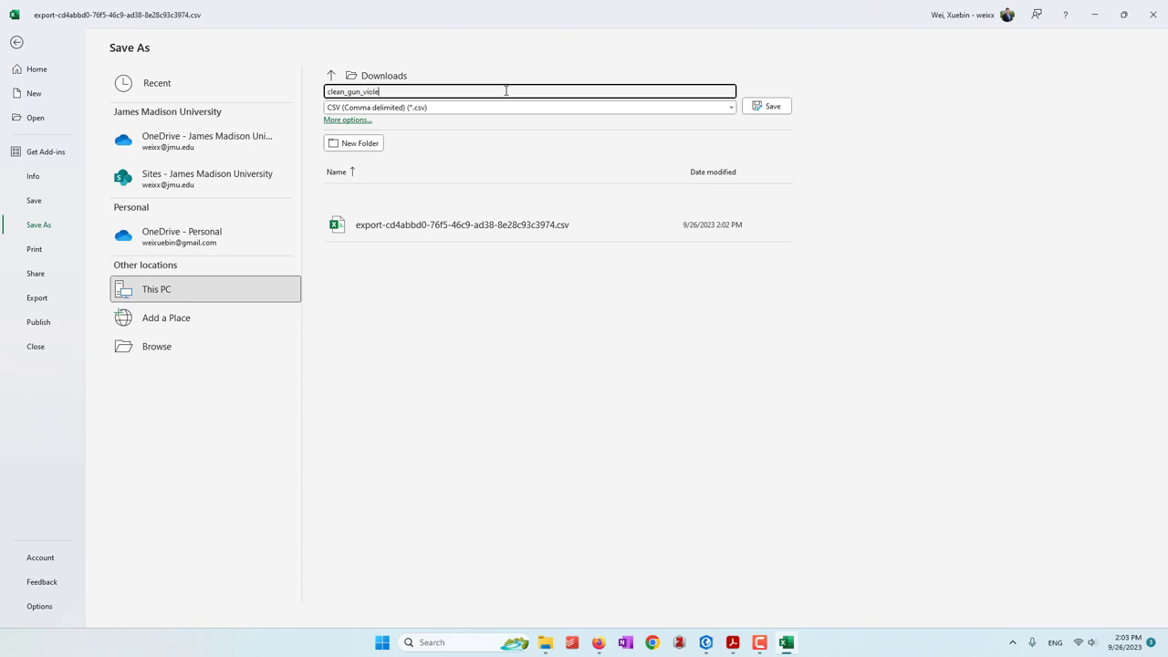
{"action": "left_click", "coordinate": [787, 107]}
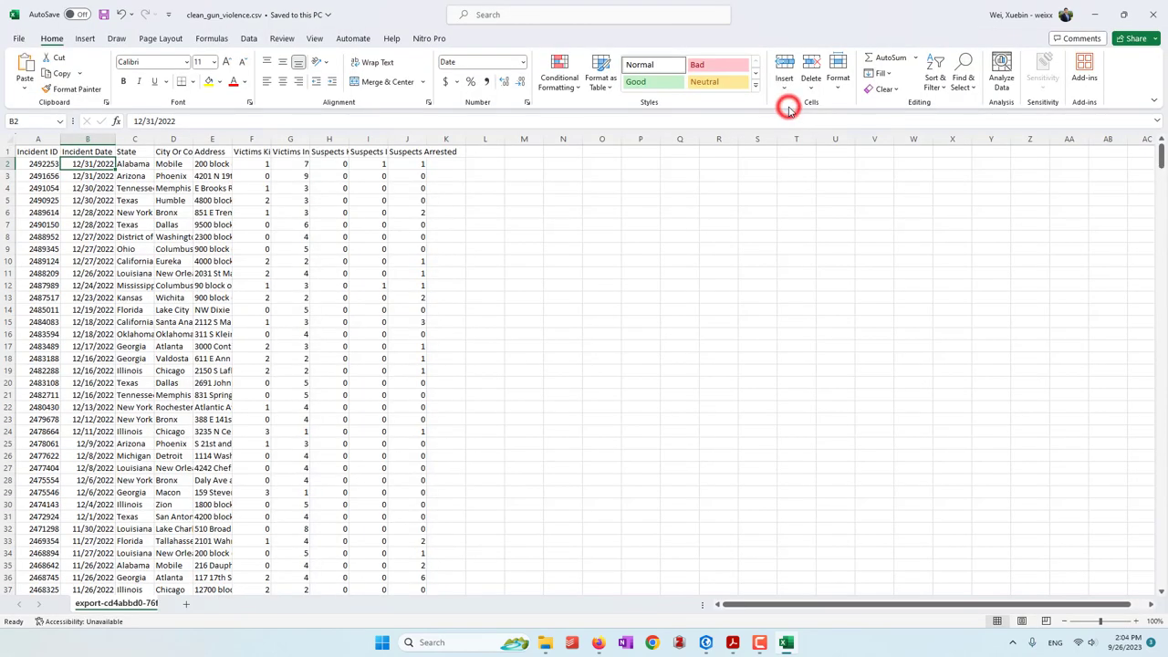
{"action": "left_click", "coordinate": [1151, 18]}
{"action": "left_click", "coordinate": [630, 420]}
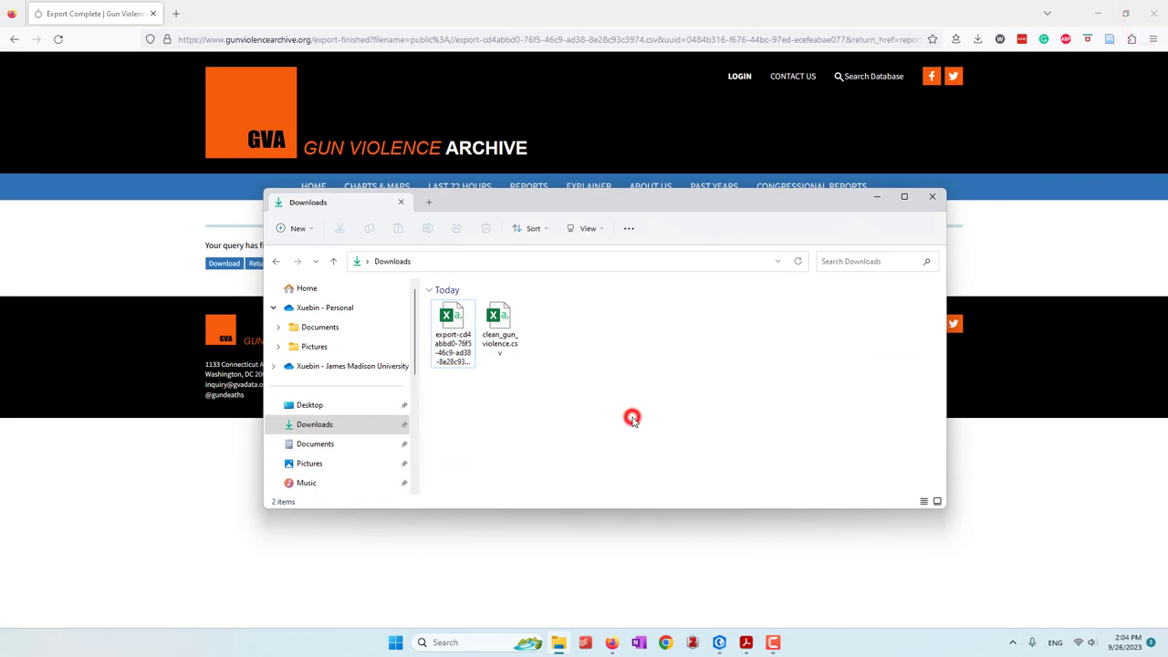
{"action": "left_click", "coordinate": [499, 331]}
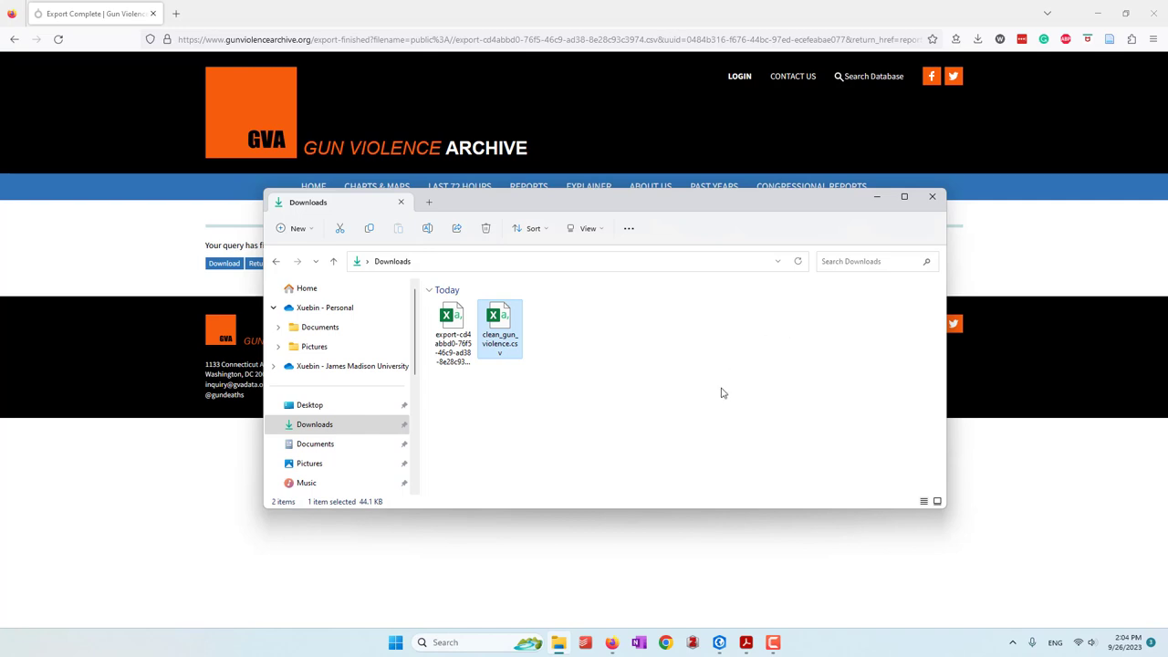
Switch to ArcGIS Pro and start a new Map project named lab6
{"action": "left_click", "coordinate": [719, 643]}
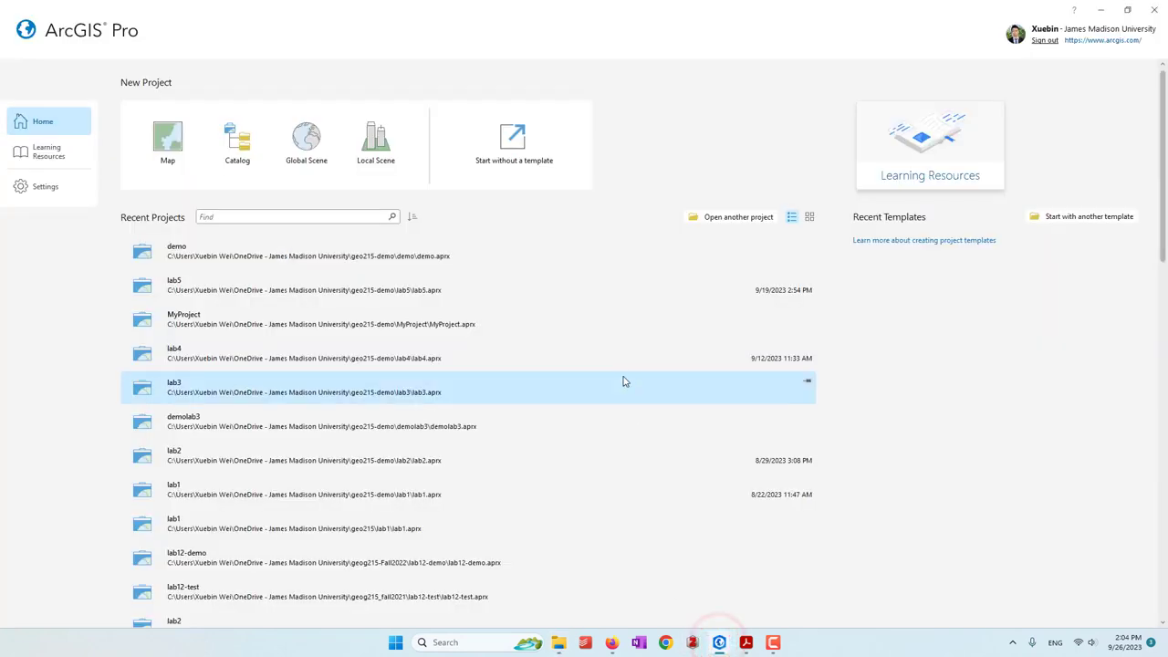
{"action": "left_click", "coordinate": [169, 138]}
{"action": "left_click", "coordinate": [537, 291]}
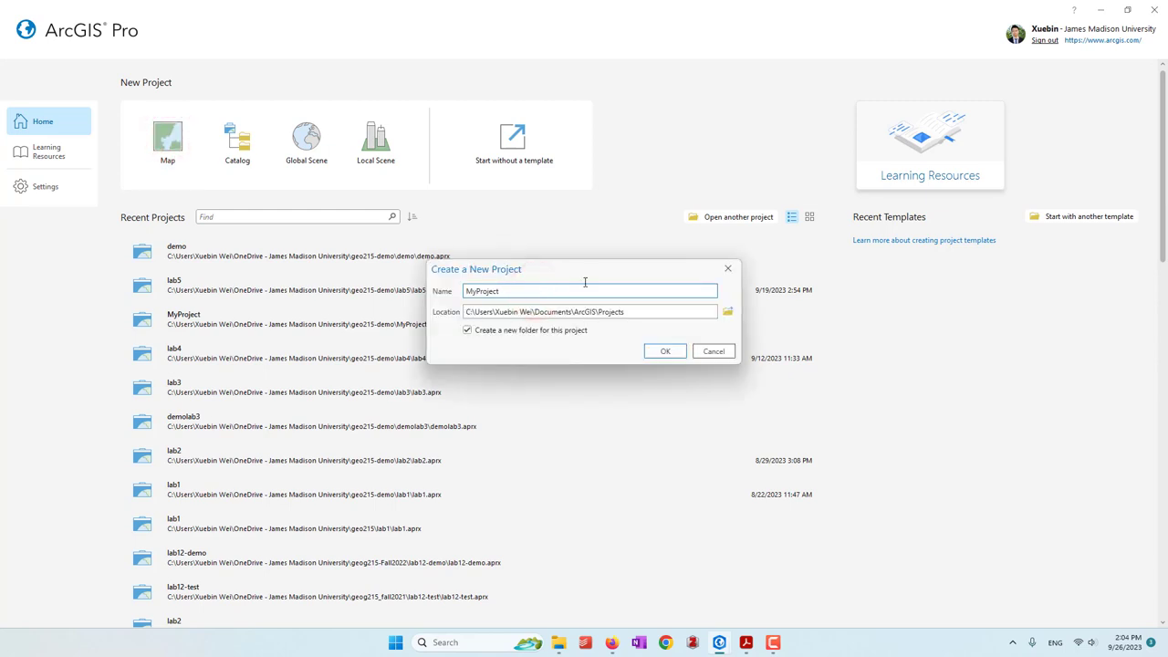
{"action": "double_click", "coordinate": [548, 288]}
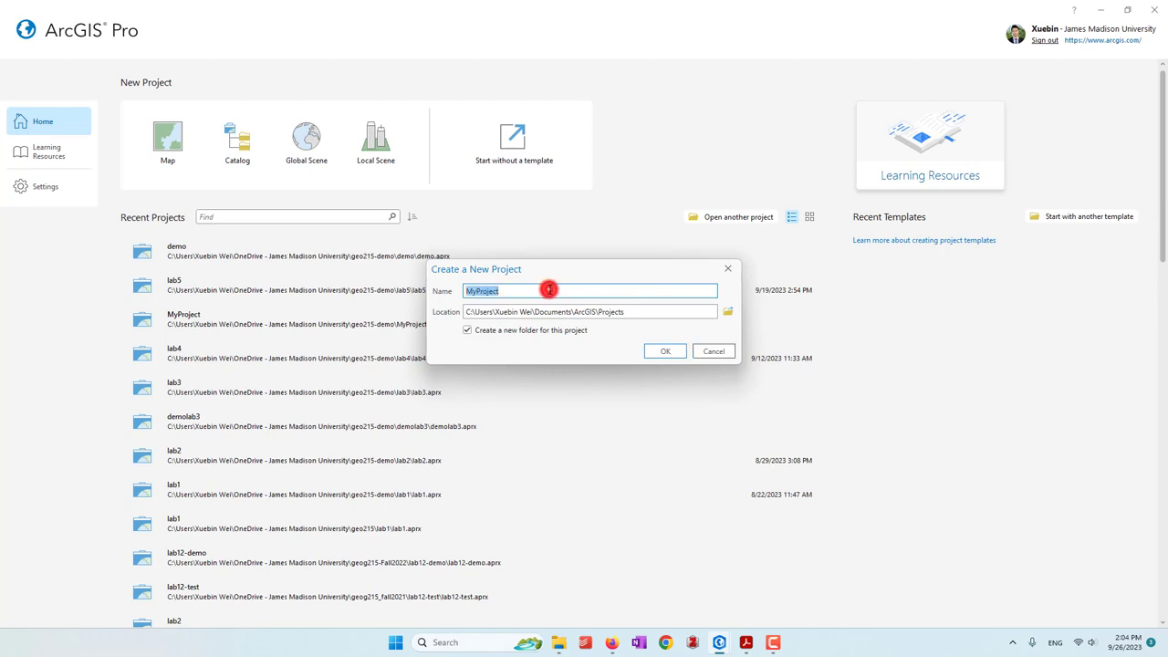
{"action": "type", "text": "lab6"}
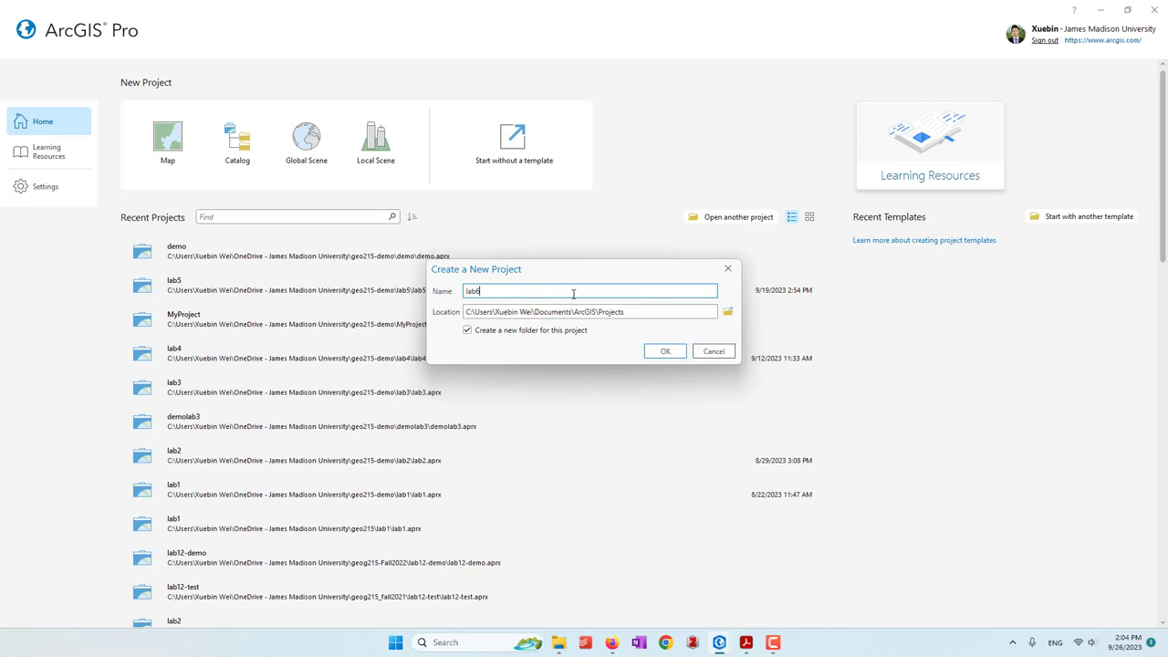
Set the project's location to the course folder within the personal user directory and create the project
{"action": "left_click", "coordinate": [728, 311]}
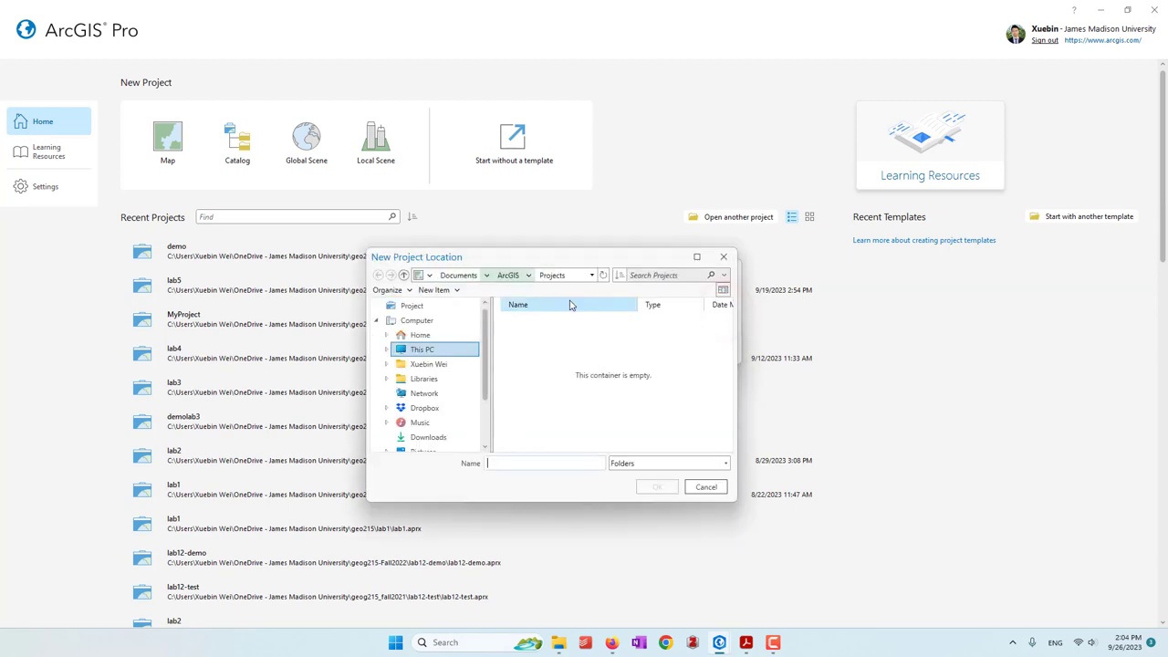
{"action": "left_click", "coordinate": [429, 364]}
{"action": "scroll", "coordinate": [589, 379], "scroll_direction": "down", "scroll_amount": 3}
{"action": "scroll", "coordinate": [589, 379], "scroll_direction": "down", "scroll_amount": 2}
{"action": "double_click", "coordinate": [591, 336]}
{"action": "left_click", "coordinate": [555, 380]}
{"action": "left_click", "coordinate": [657, 486]}
{"action": "left_click", "coordinate": [666, 350]}
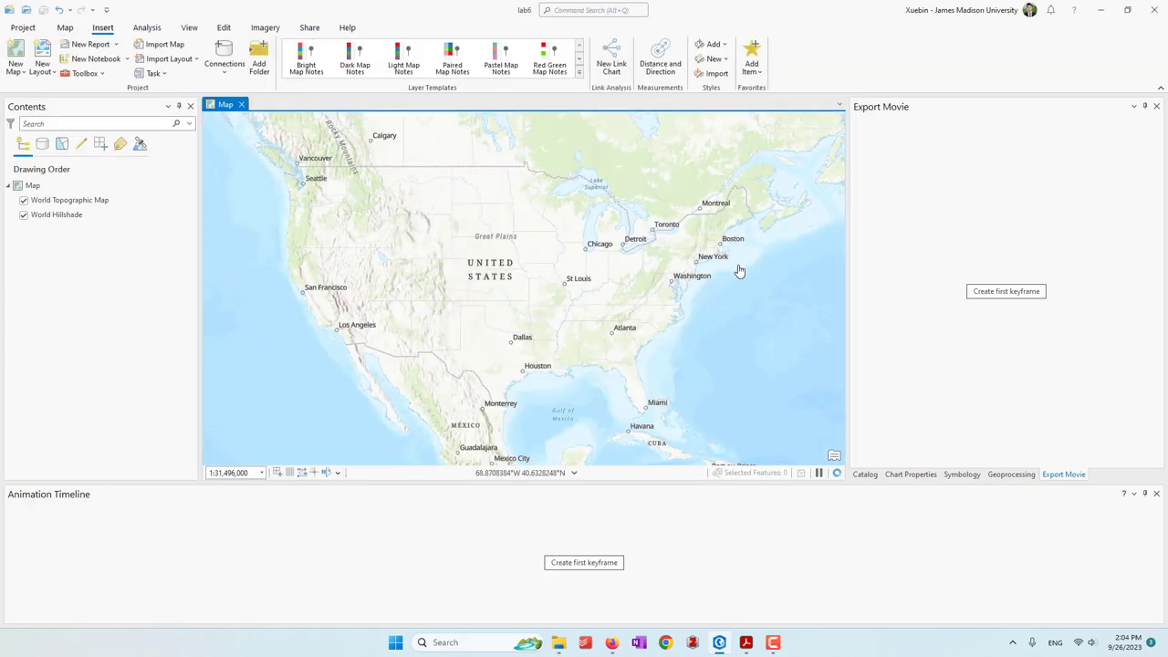
Close the Animation Timeline and bring up the project's Catalog
{"action": "left_click", "coordinate": [1157, 494]}
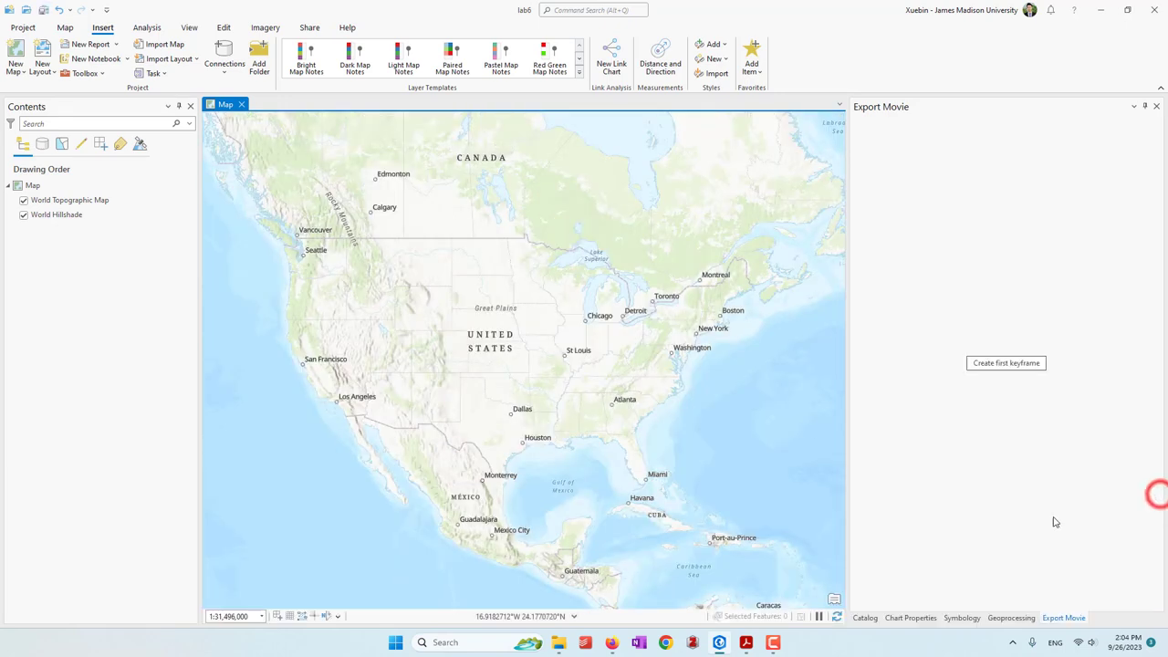
{"action": "left_click", "coordinate": [910, 618]}
{"action": "left_click", "coordinate": [867, 618]}
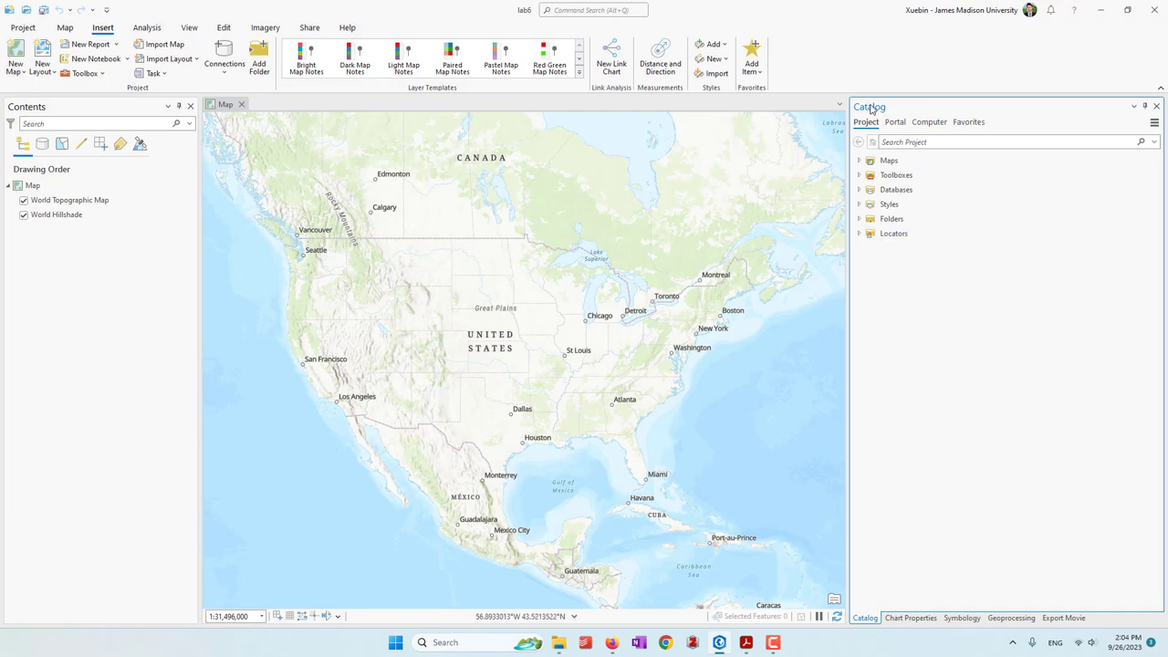
Add clean_gun_violence.csv from the computer's Downloads folder to the map as a standalone table
{"action": "left_click", "coordinate": [930, 122]}
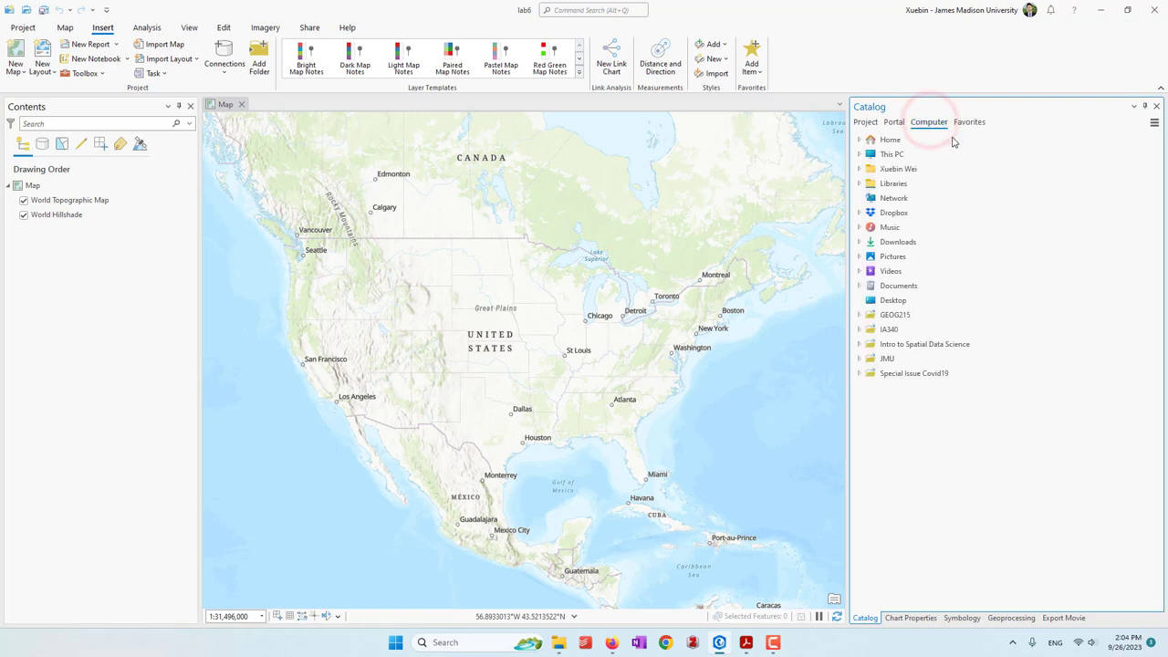
{"action": "left_click", "coordinate": [857, 242]}
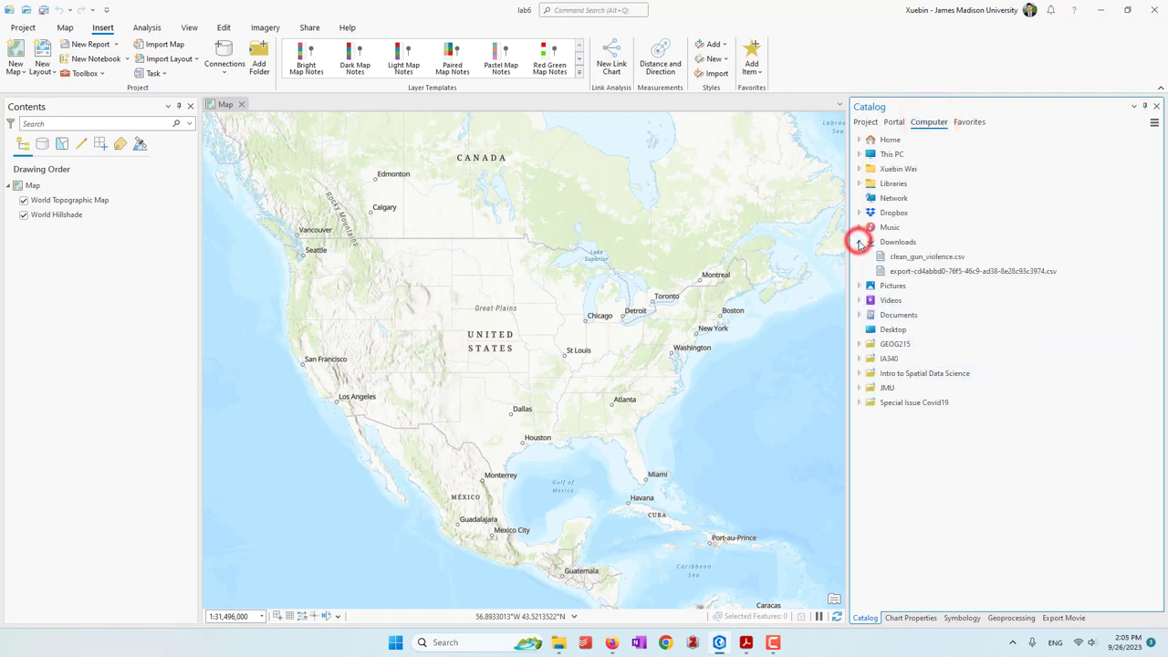
{"action": "left_click", "coordinate": [926, 256]}
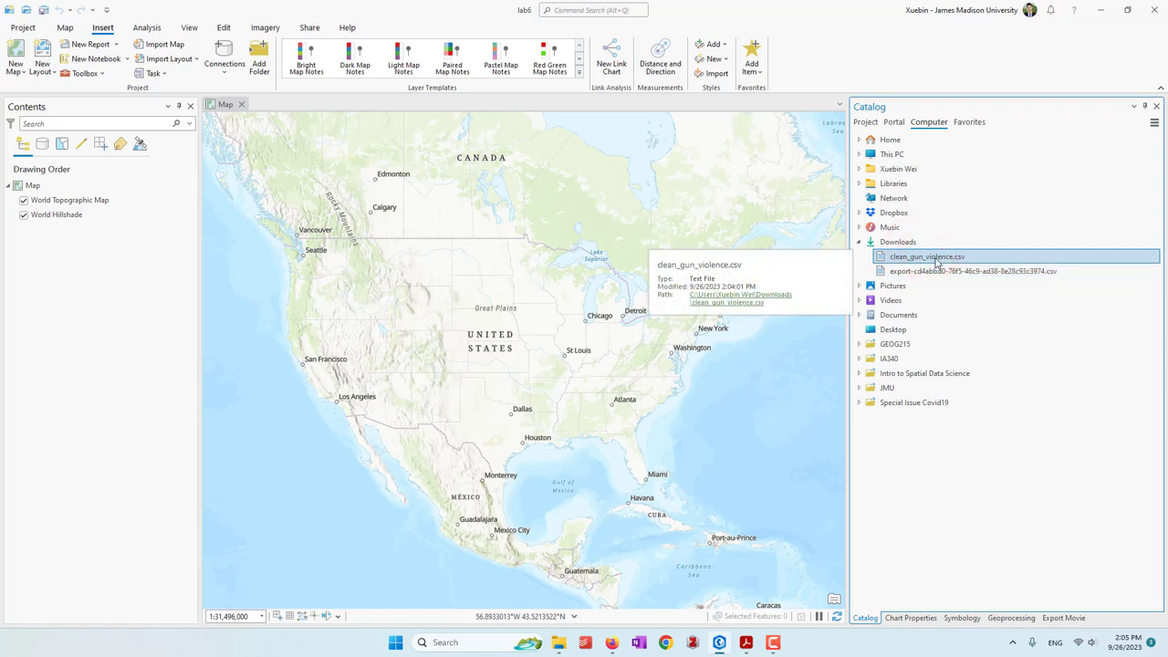
{"action": "left_click_drag", "start_coordinate": [905, 257], "coordinate": [138, 290]}
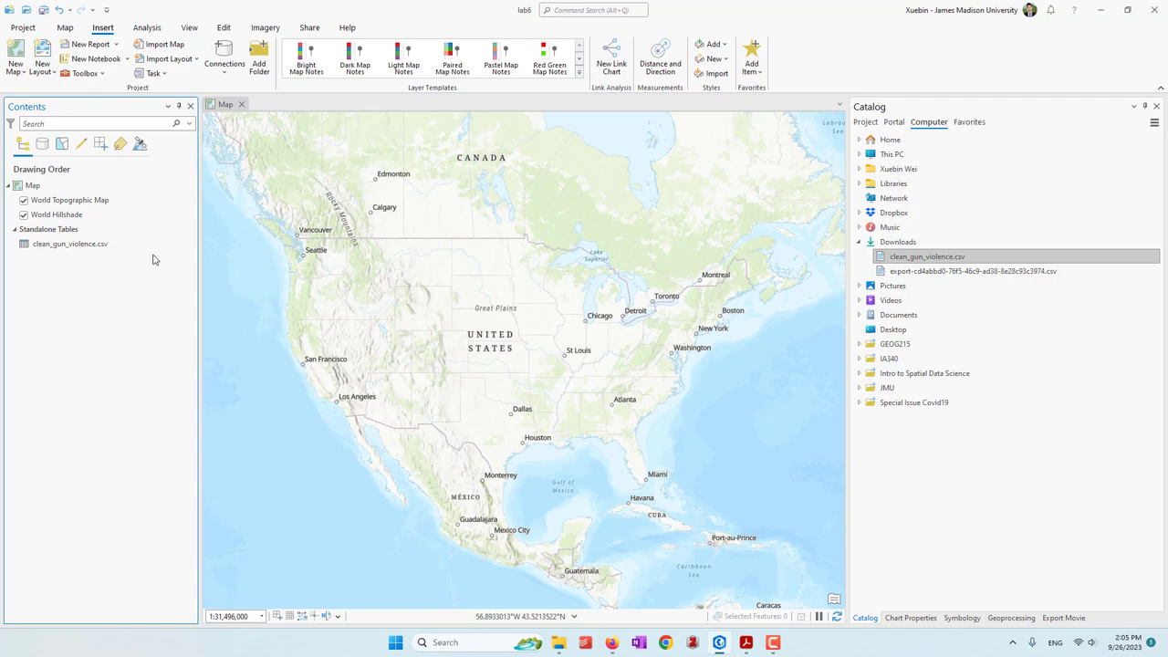
Open Geocode Table for the clean_gun_violence.csv standalone table and start its guided workflow
{"action": "left_click", "coordinate": [94, 248]}
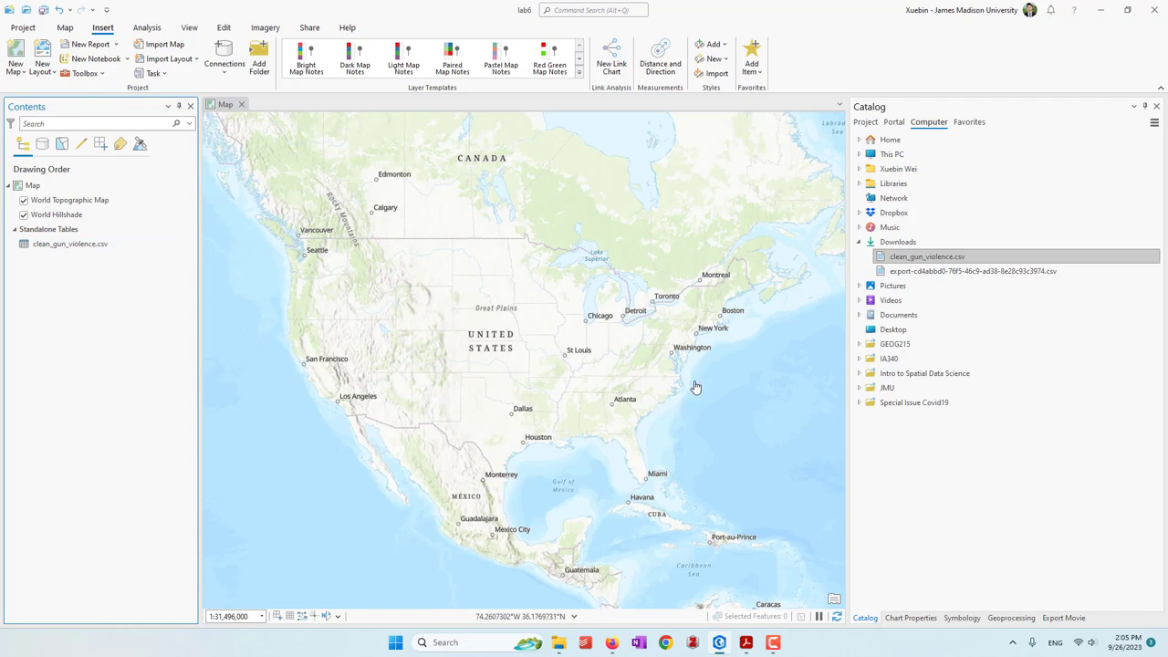
{"action": "scroll", "coordinate": [694, 386], "scroll_direction": "down", "scroll_amount": 2}
{"action": "scroll", "coordinate": [575, 374], "scroll_direction": "up", "scroll_amount": 2}
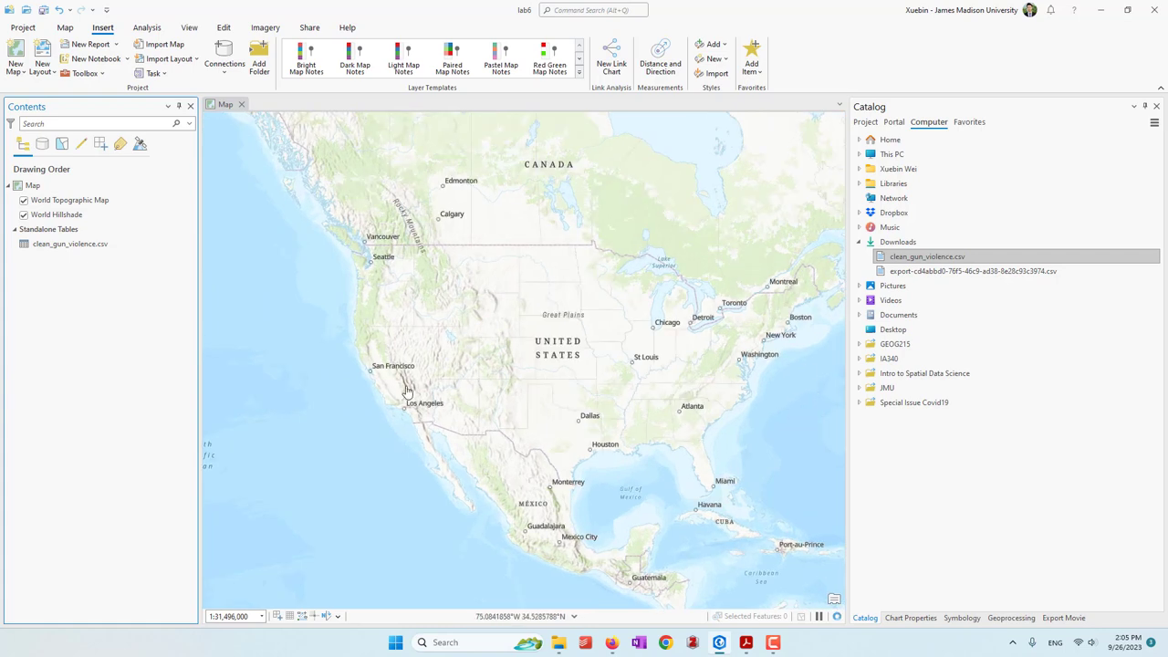
{"action": "left_click", "coordinate": [83, 246]}
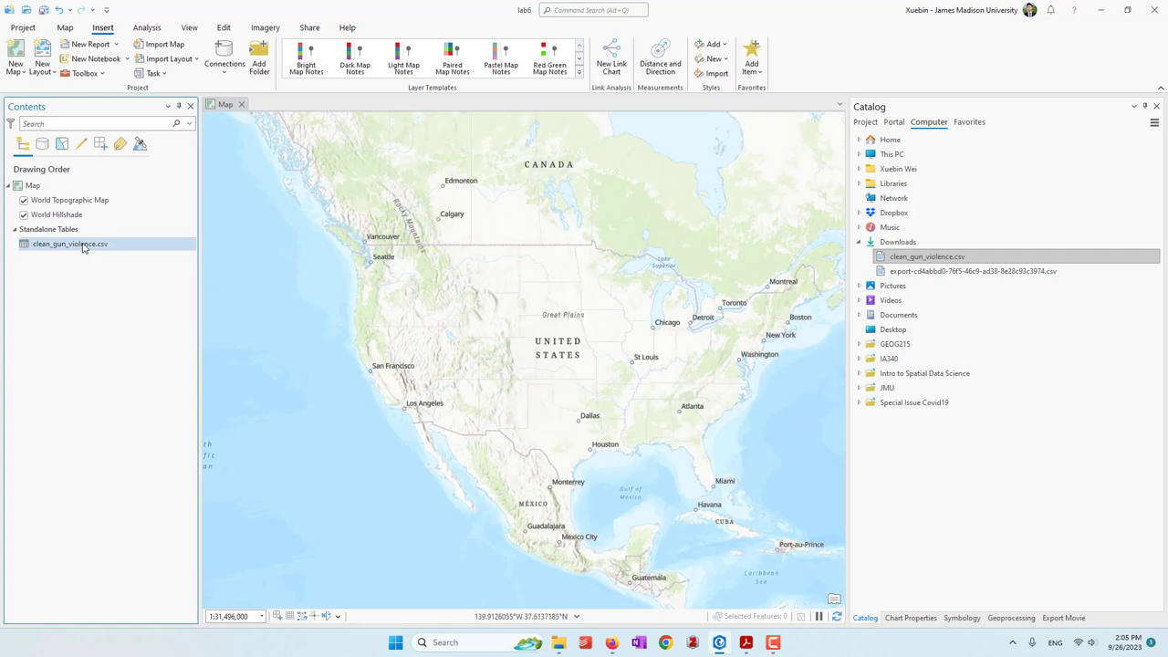
{"action": "right_click", "coordinate": [83, 246]}
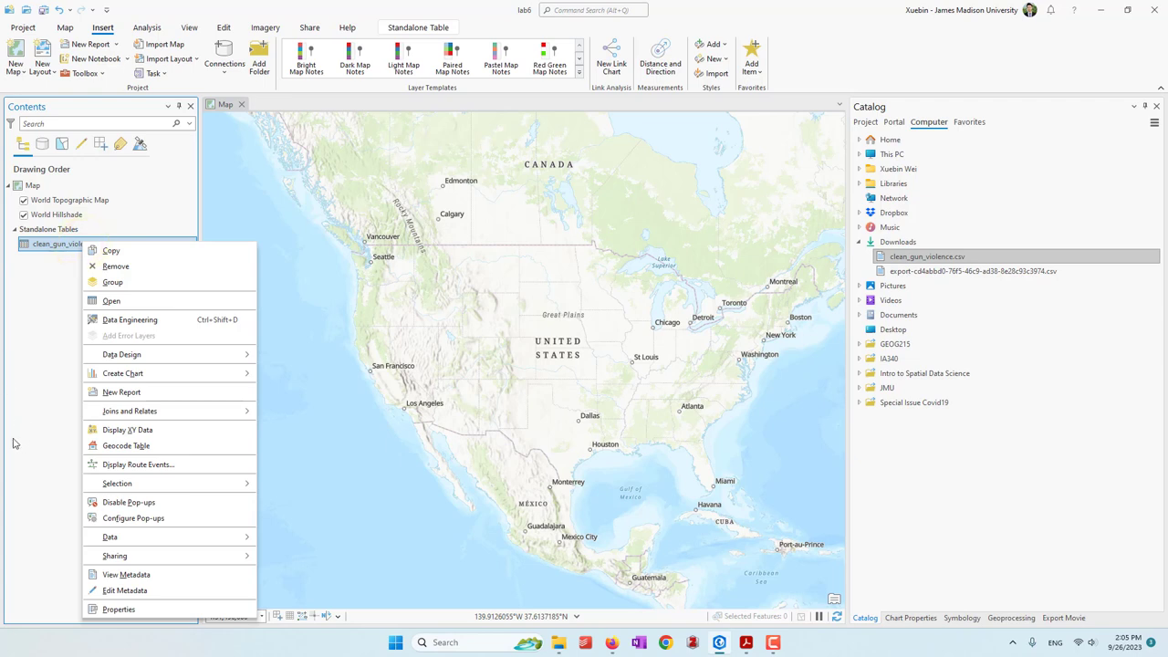
{"action": "left_click", "coordinate": [126, 446]}
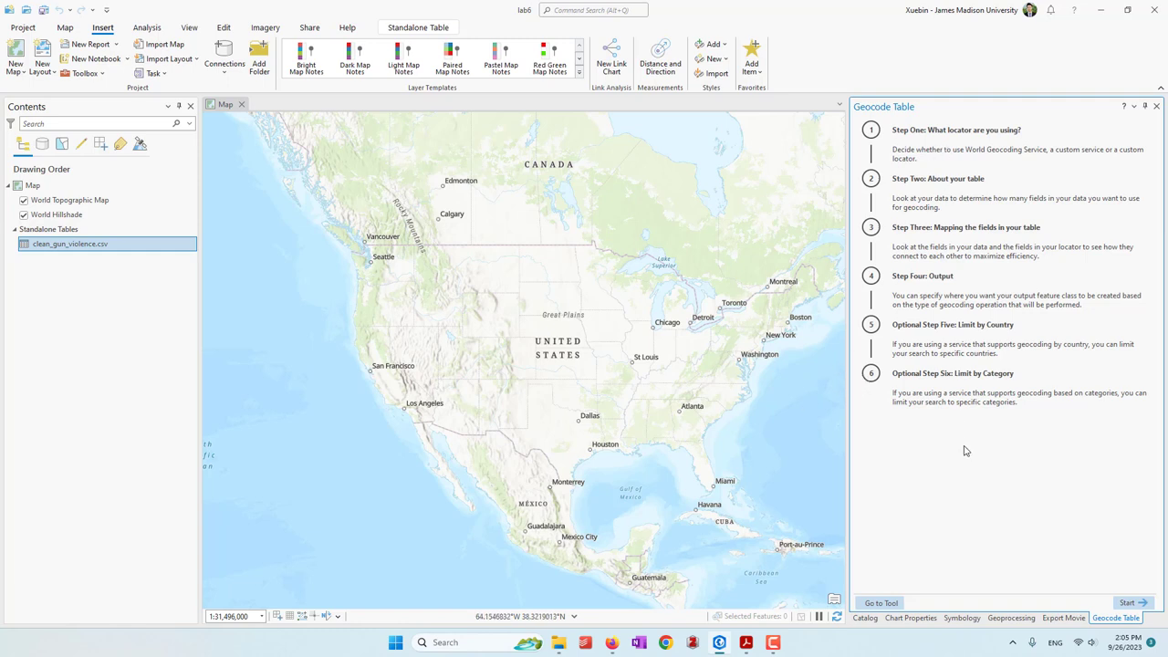
{"action": "left_click", "coordinate": [1128, 603]}
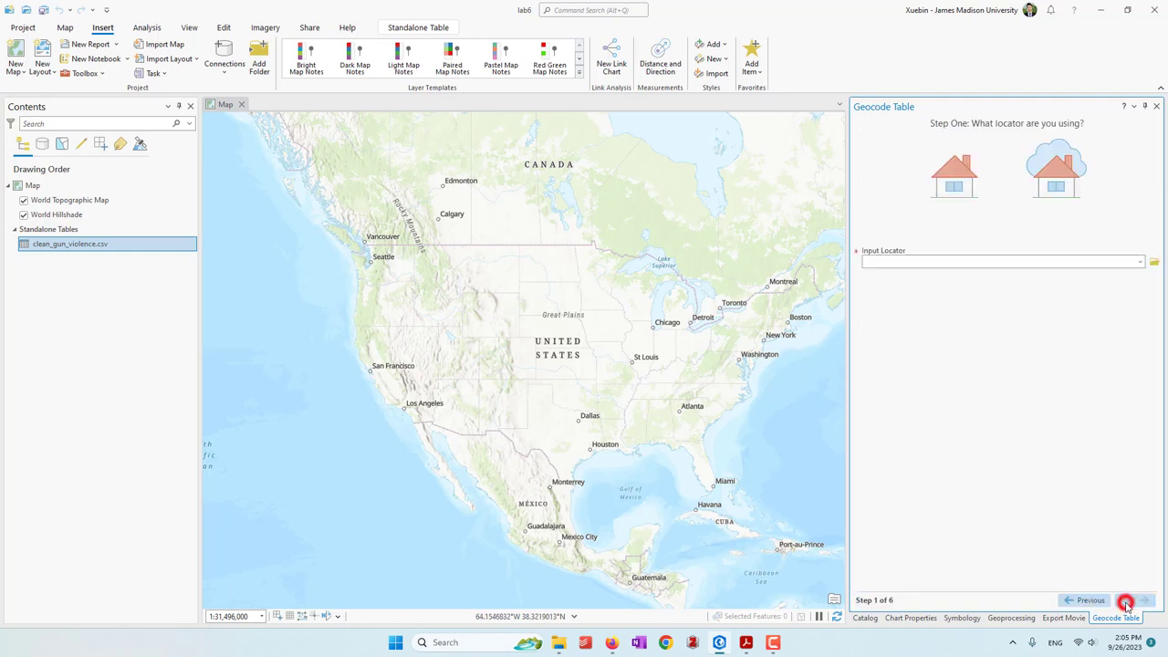
Choose ArcGIS World Geocoding Service as the input locator and continue to the table structure settings
{"action": "left_click", "coordinate": [1141, 263]}
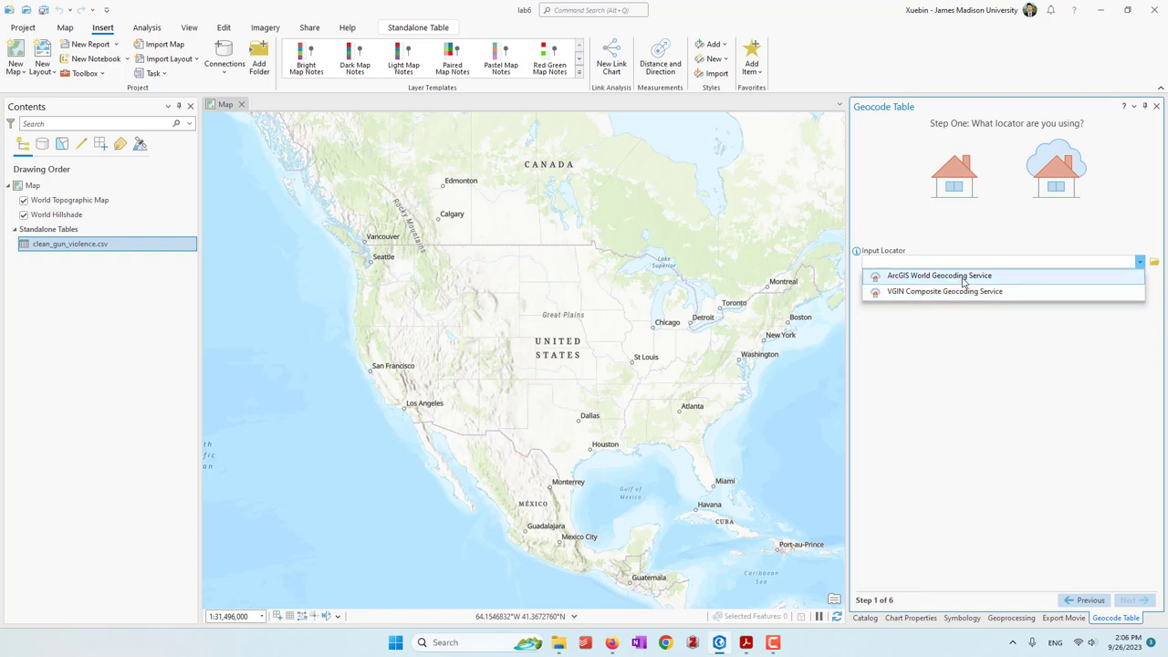
{"action": "left_click", "coordinate": [915, 277]}
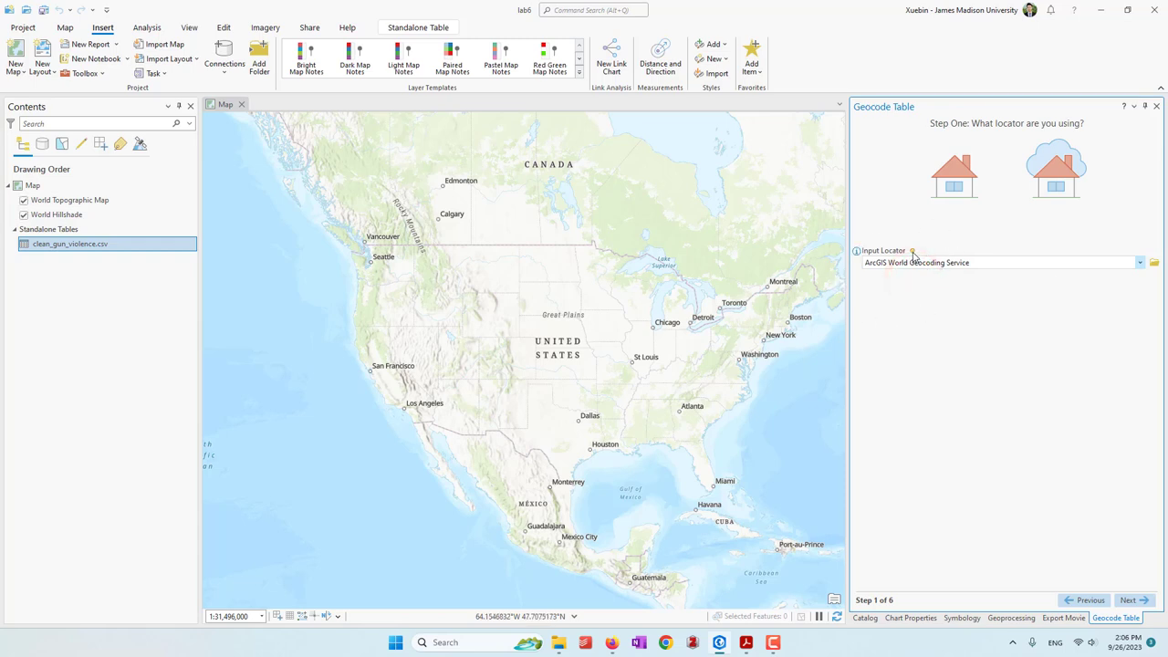
{"action": "mouse_move", "coordinate": [914, 255]}
{"action": "left_click", "coordinate": [1134, 600]}
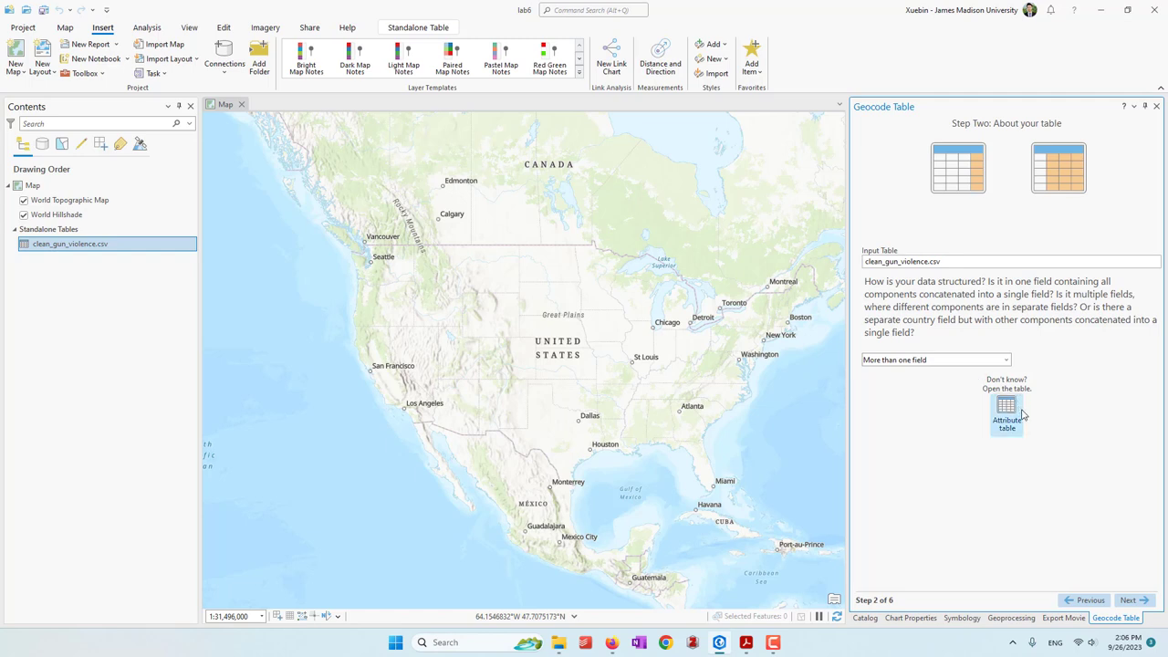
Specify that the address data is stored in more than one field and continue to the field mapping
{"action": "left_click", "coordinate": [952, 364]}
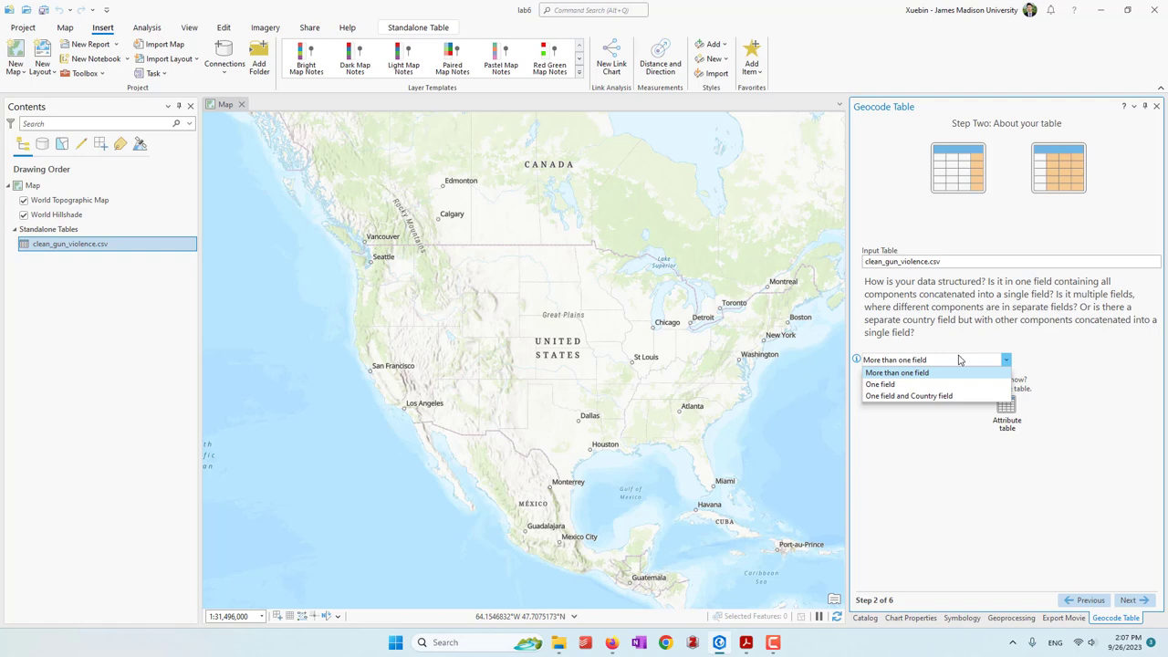
{"action": "left_click", "coordinate": [897, 373]}
{"action": "left_click", "coordinate": [957, 498]}
{"action": "left_click", "coordinate": [1128, 600]}
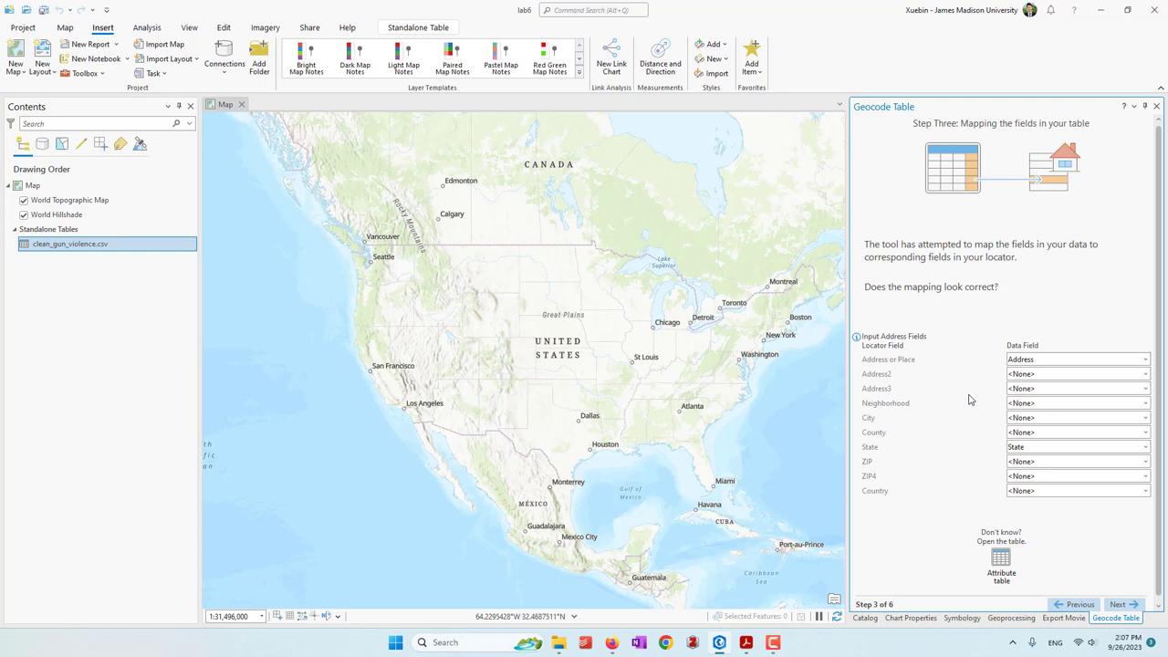
Map both the City and County locator fields to City Or County, keeping Address and State mapped to their matching fields
{"action": "left_click", "coordinate": [1036, 362]}
{"action": "left_click", "coordinate": [1034, 360]}
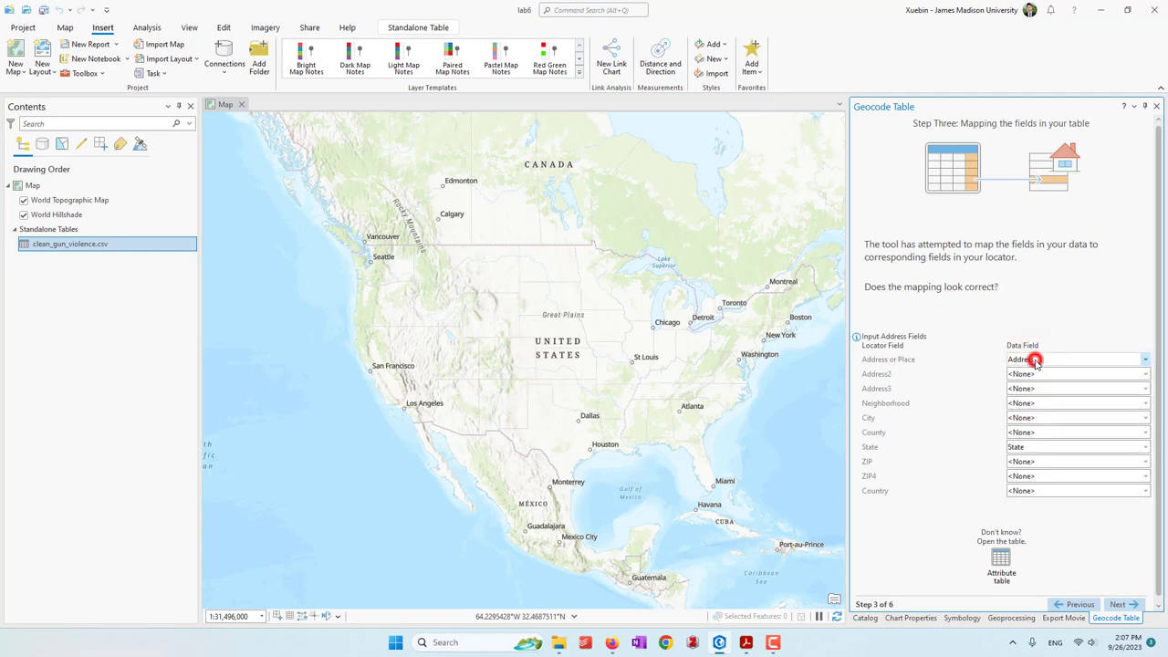
{"action": "left_click", "coordinate": [1023, 418]}
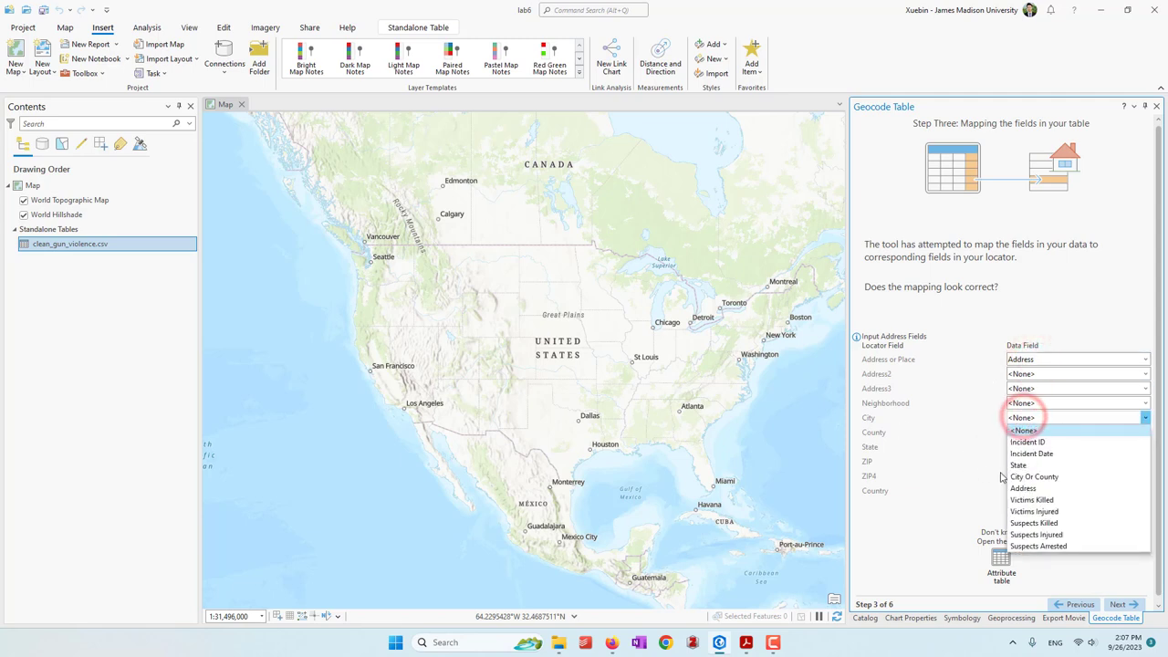
{"action": "left_click", "coordinate": [1047, 478]}
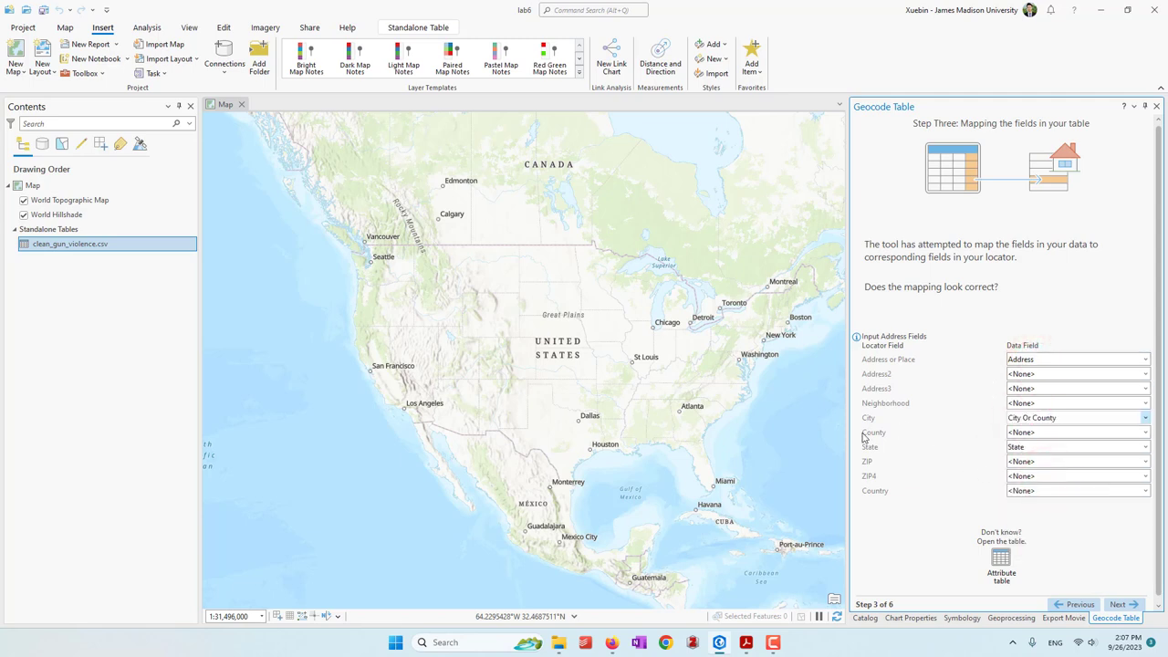
{"action": "left_click", "coordinate": [1016, 435]}
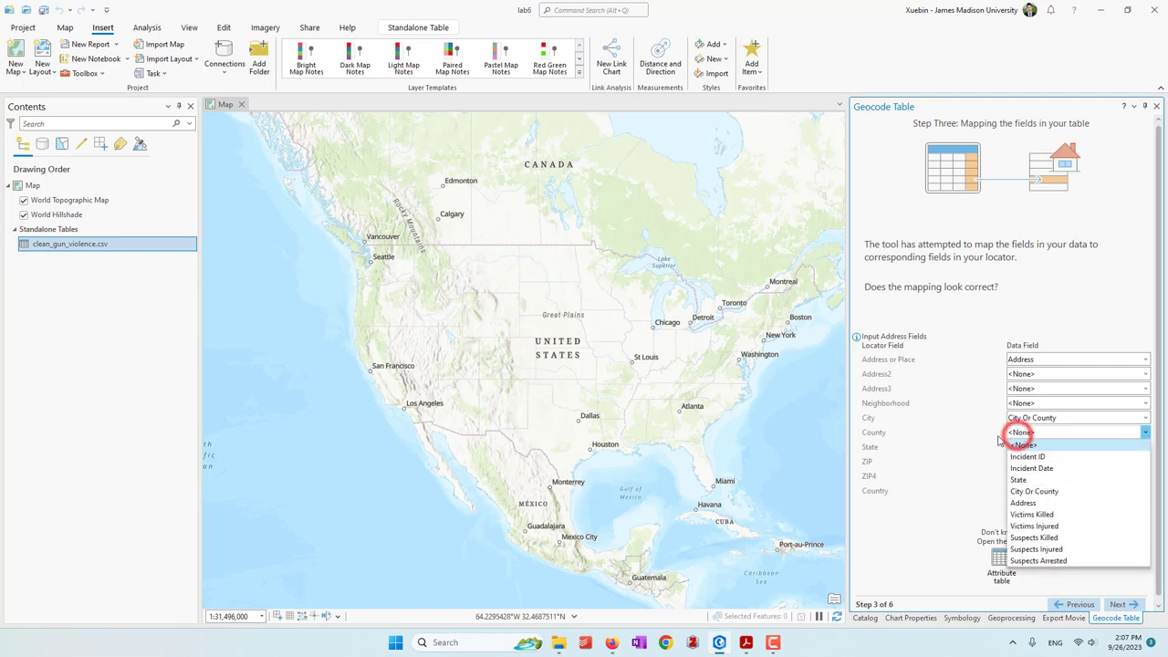
{"action": "left_click", "coordinate": [1054, 490]}
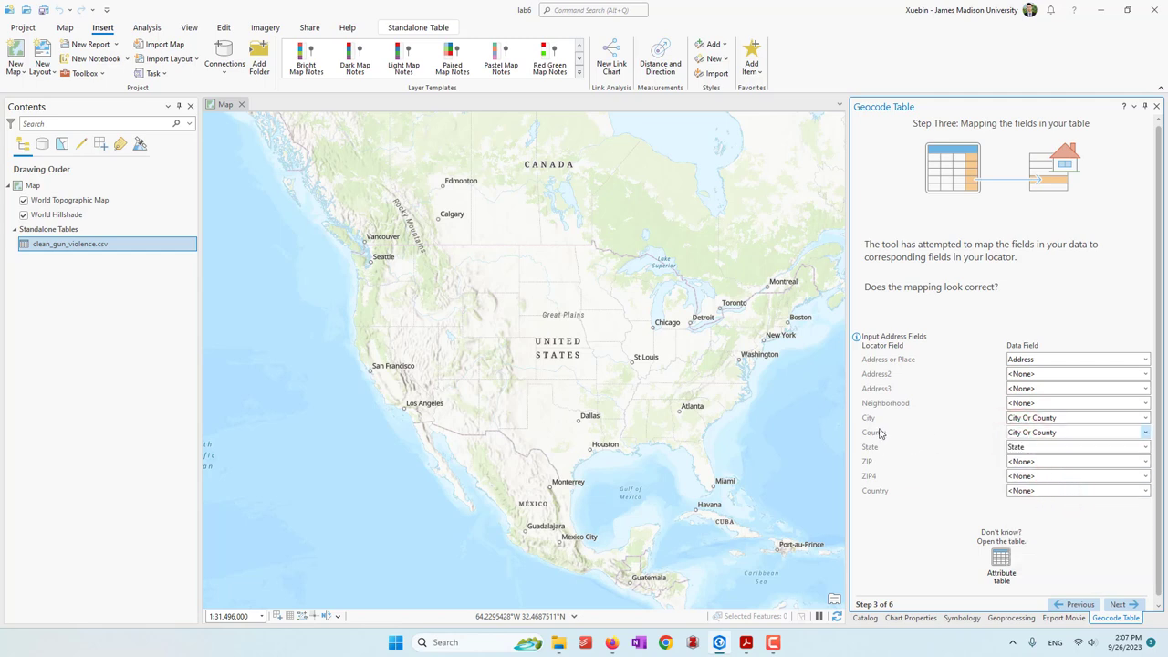
{"action": "left_click", "coordinate": [1025, 447]}
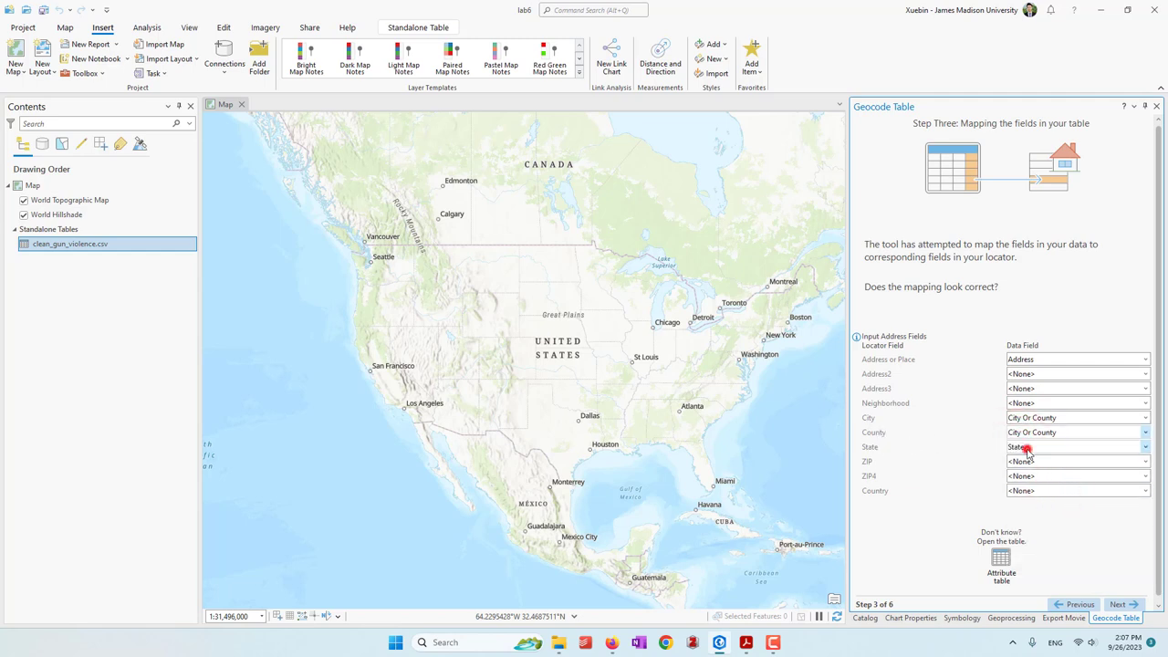
{"action": "left_click", "coordinate": [1025, 447]}
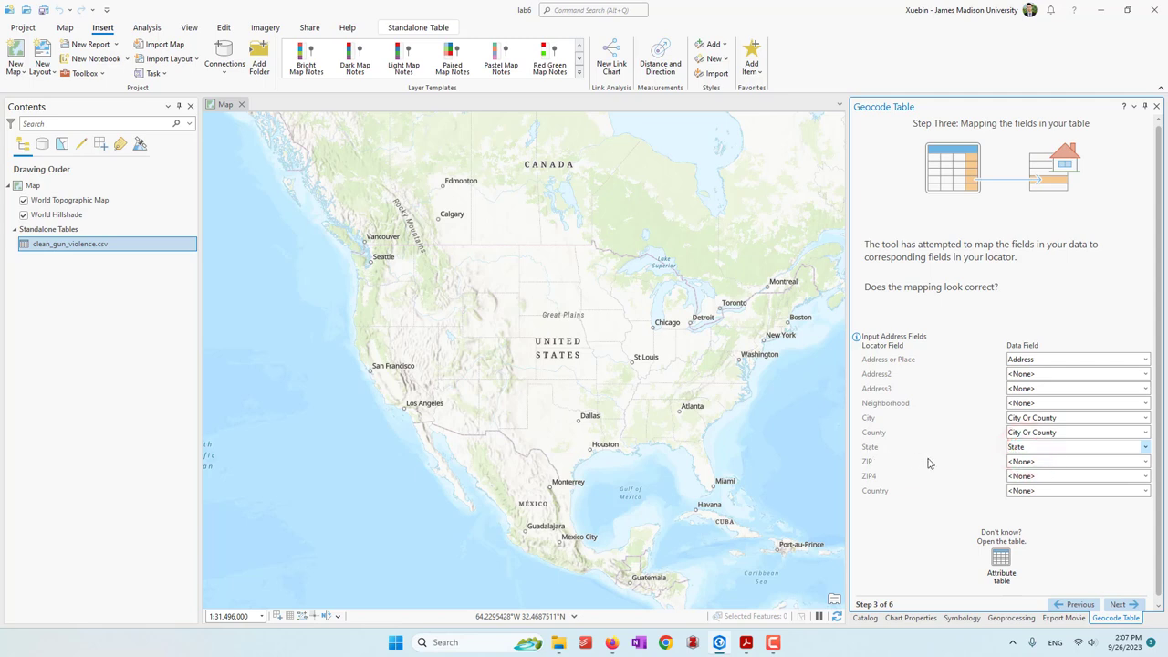
{"action": "left_click", "coordinate": [1037, 491]}
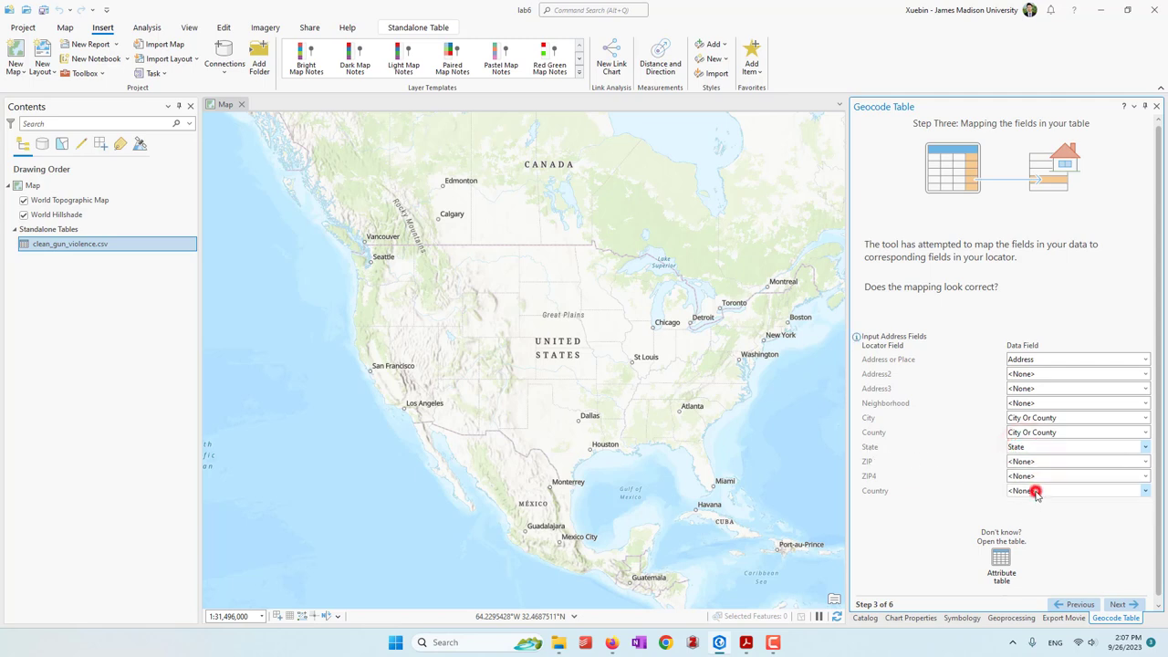
{"action": "left_click", "coordinate": [951, 516]}
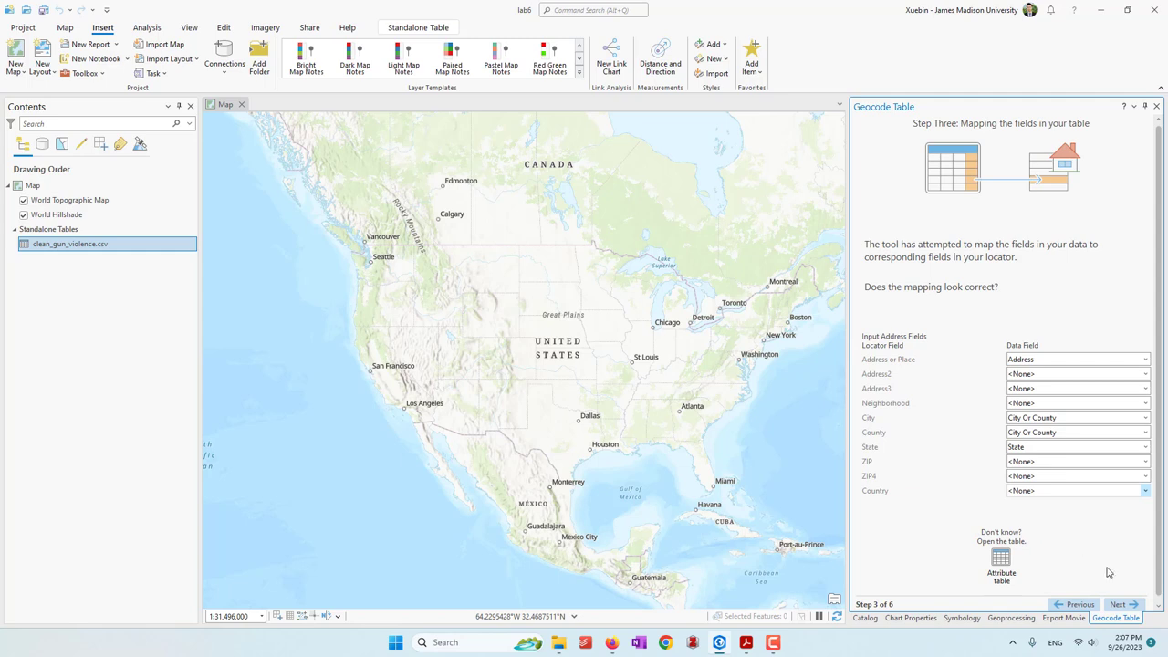
{"action": "left_click", "coordinate": [1121, 605]}
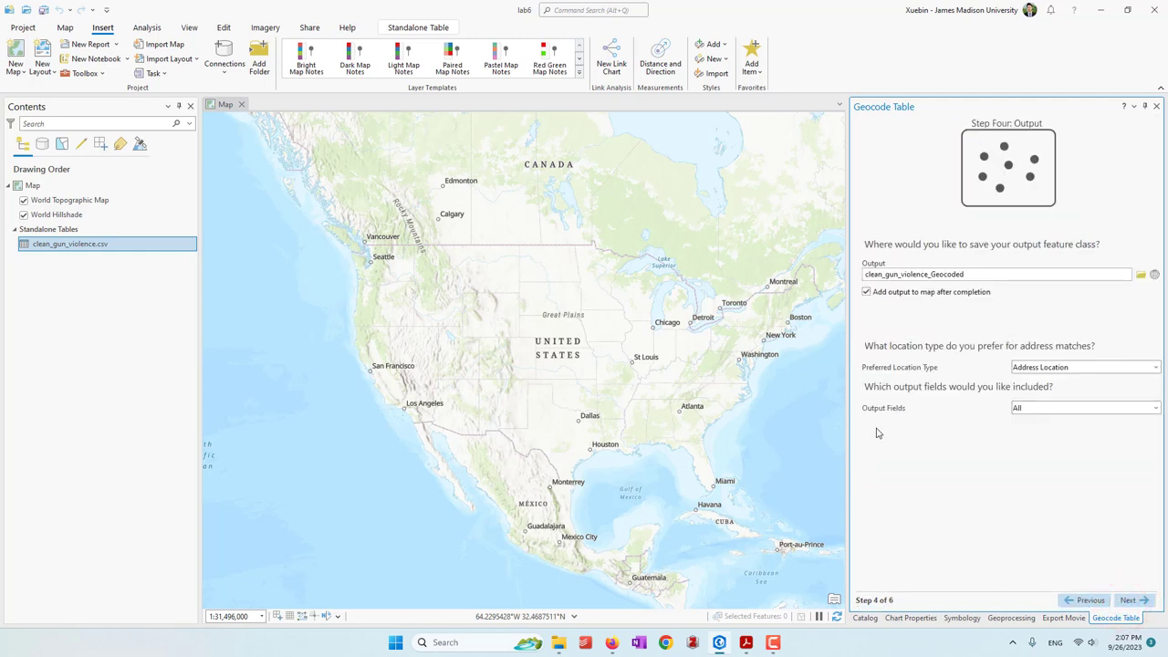
Keep Address Location as the preferred location type and set the output coordinate system to NAD 1927 Contiguous USA Albers
{"action": "left_click", "coordinate": [1033, 369]}
{"action": "left_click", "coordinate": [1032, 369]}
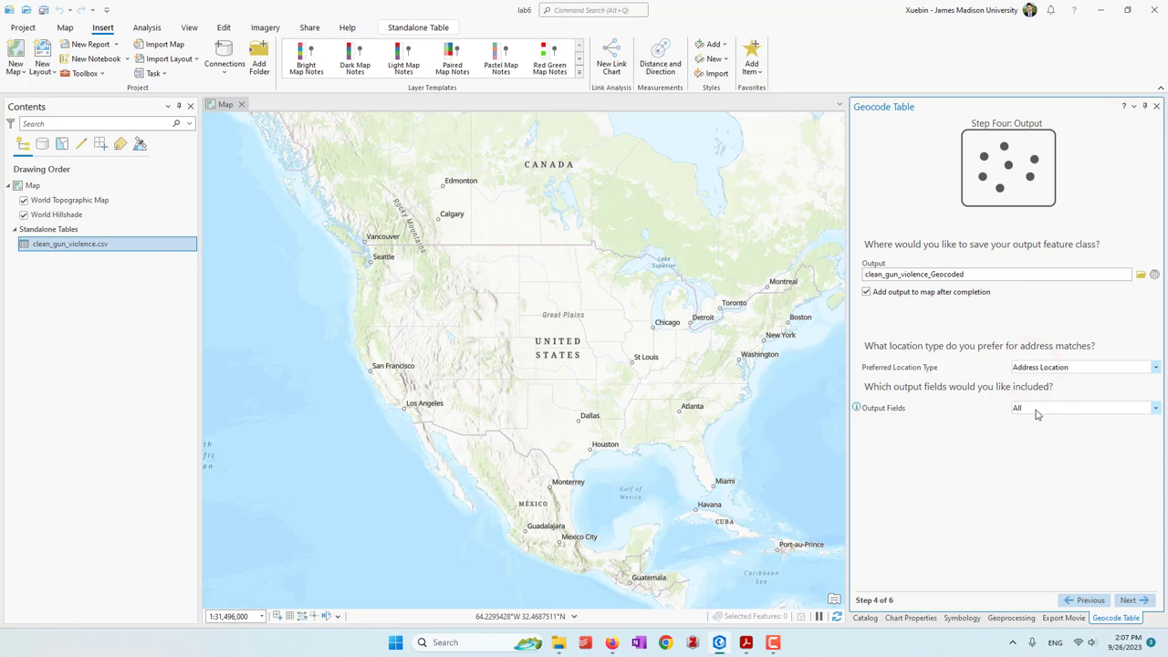
{"action": "left_click", "coordinate": [1155, 276]}
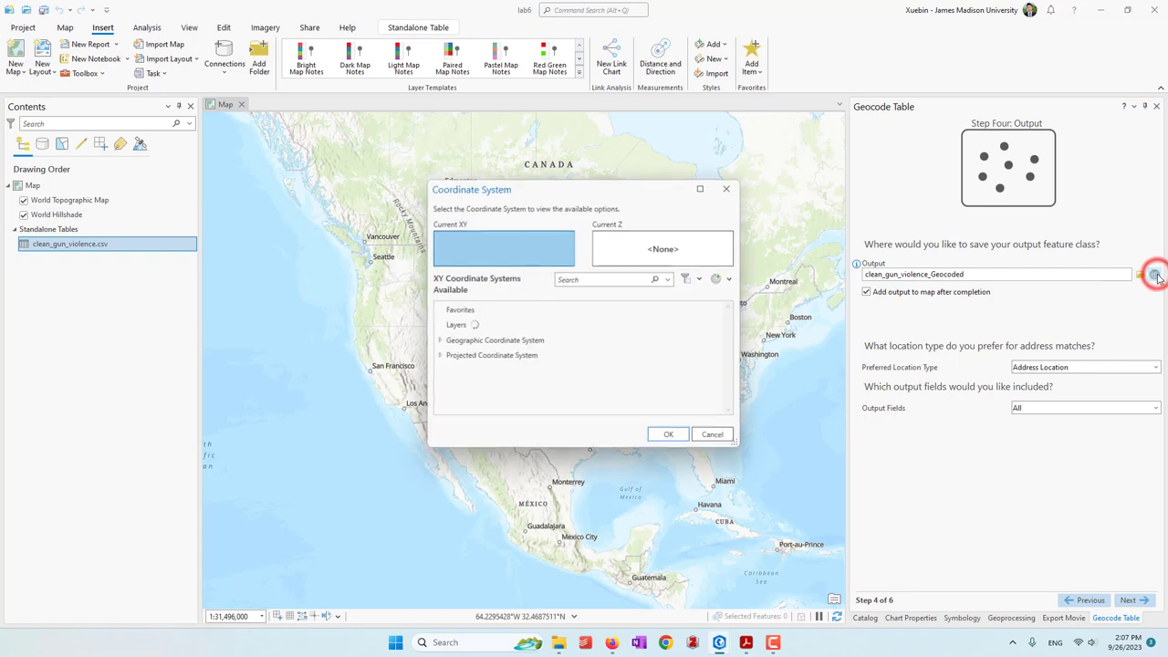
{"action": "left_click", "coordinate": [436, 356]}
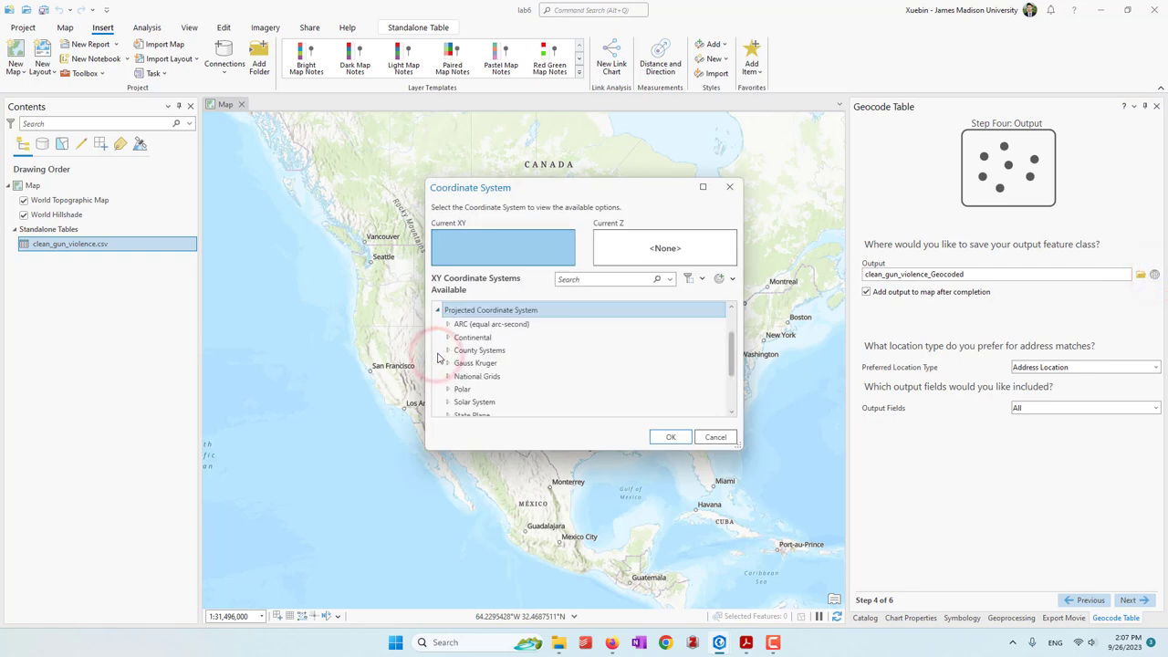
{"action": "left_click", "coordinate": [448, 337]}
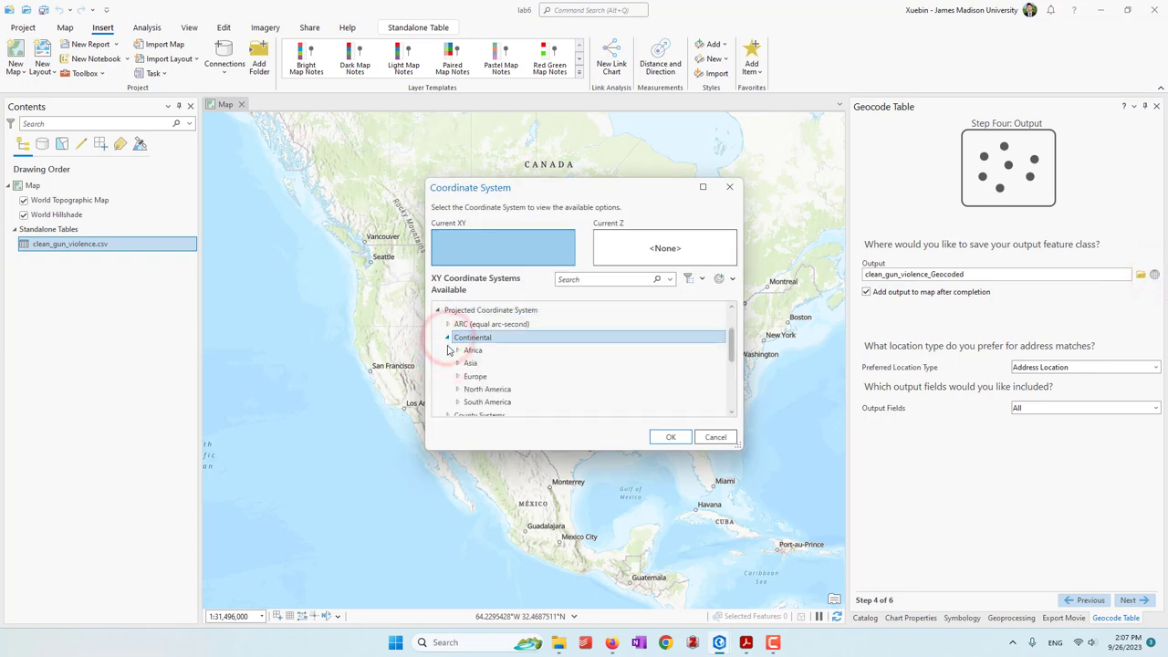
{"action": "left_click", "coordinate": [457, 390]}
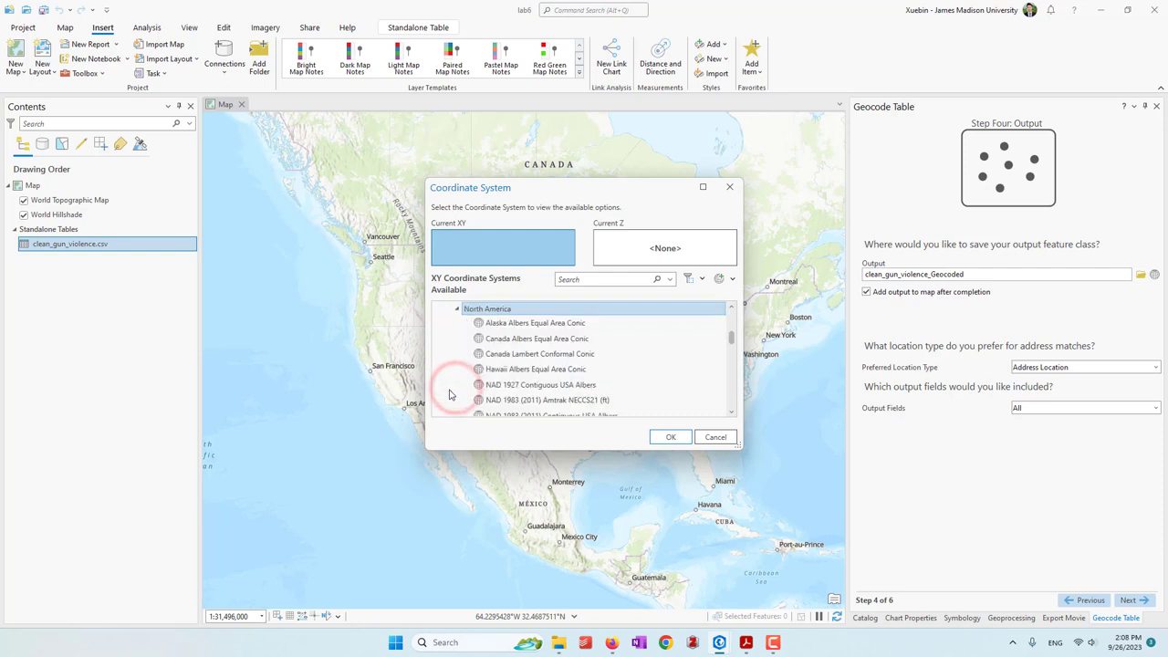
{"action": "left_click", "coordinate": [564, 388]}
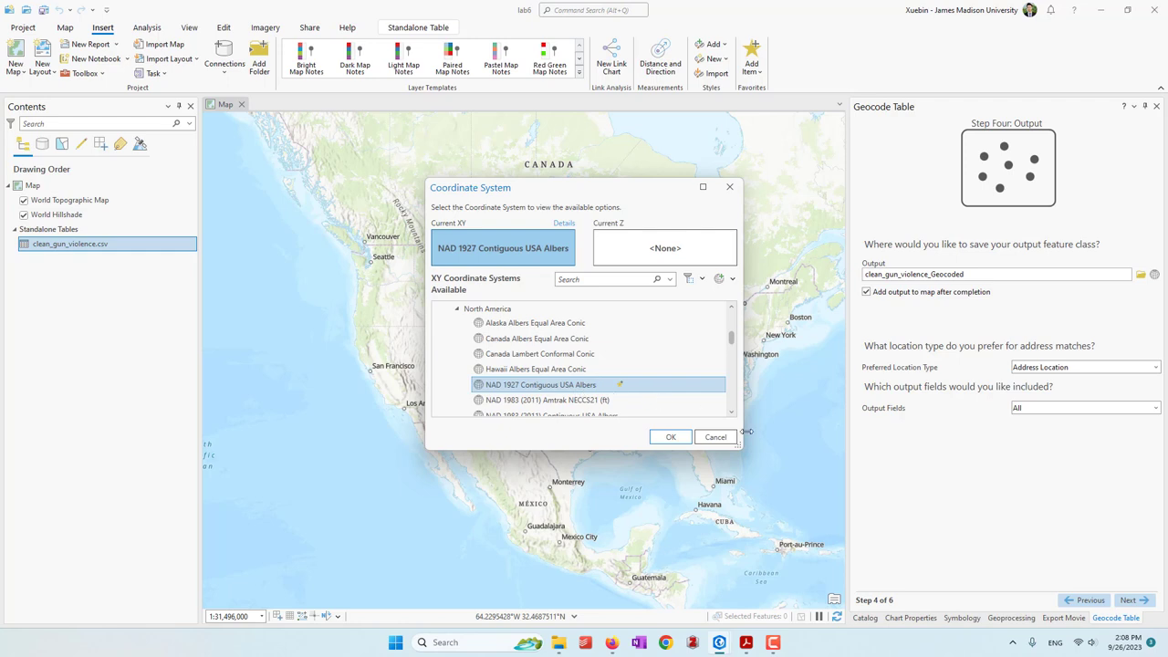
{"action": "left_click", "coordinate": [669, 437]}
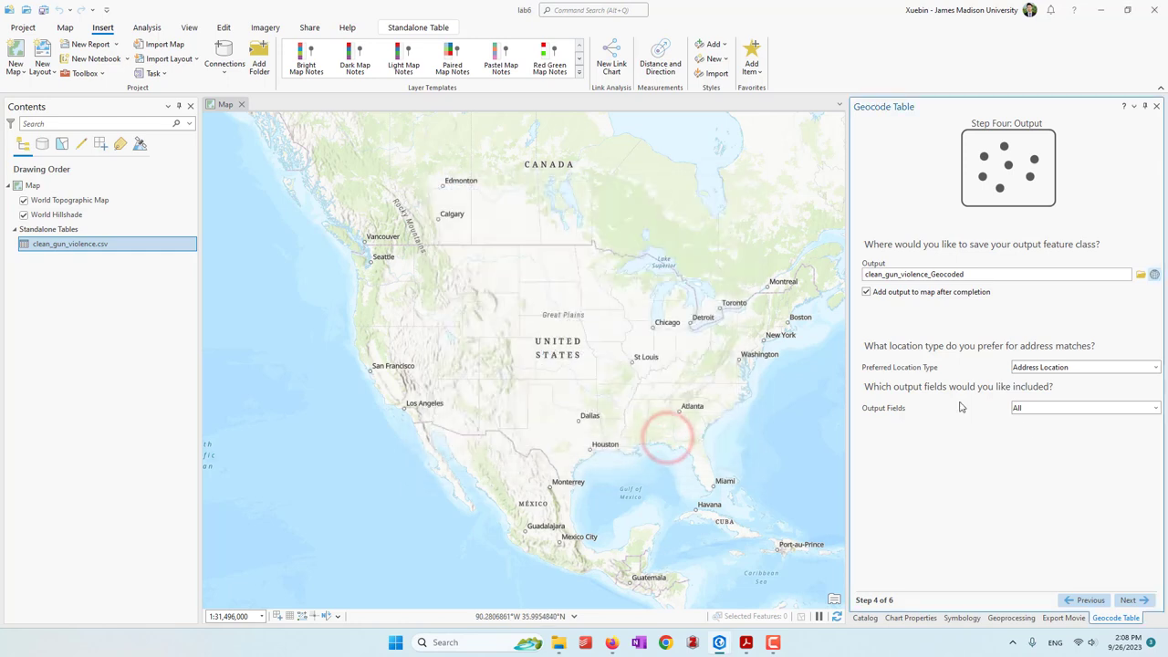
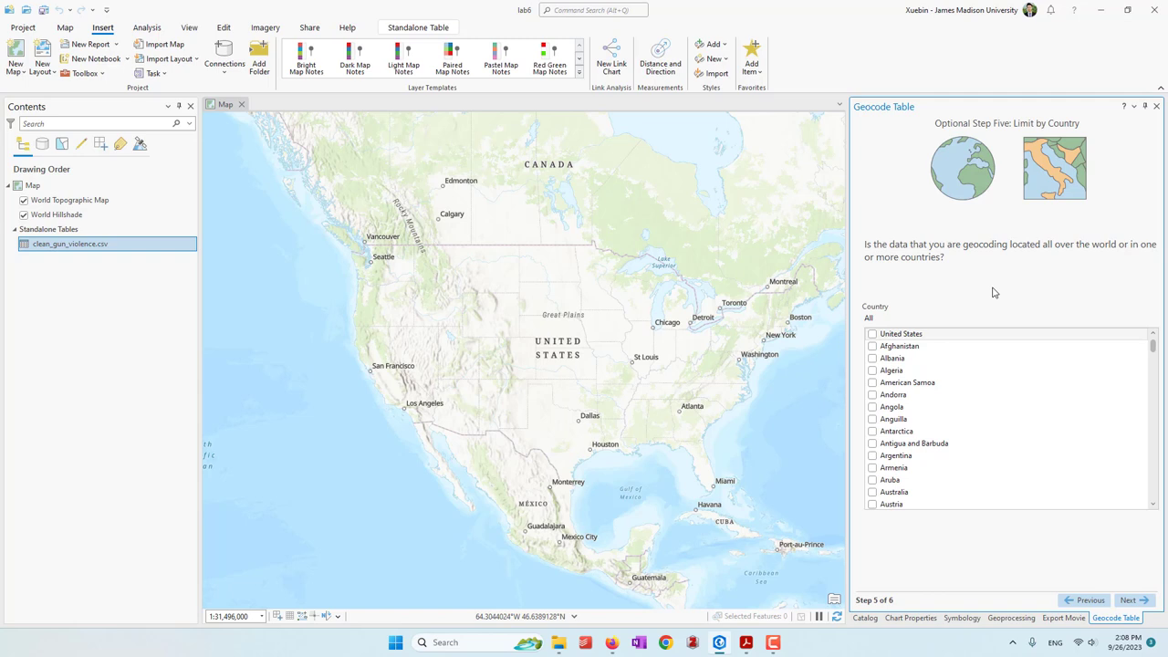
Limit the geocoding to the United States and all Address categories, and finish the guided workflow
{"action": "left_click", "coordinate": [871, 334]}
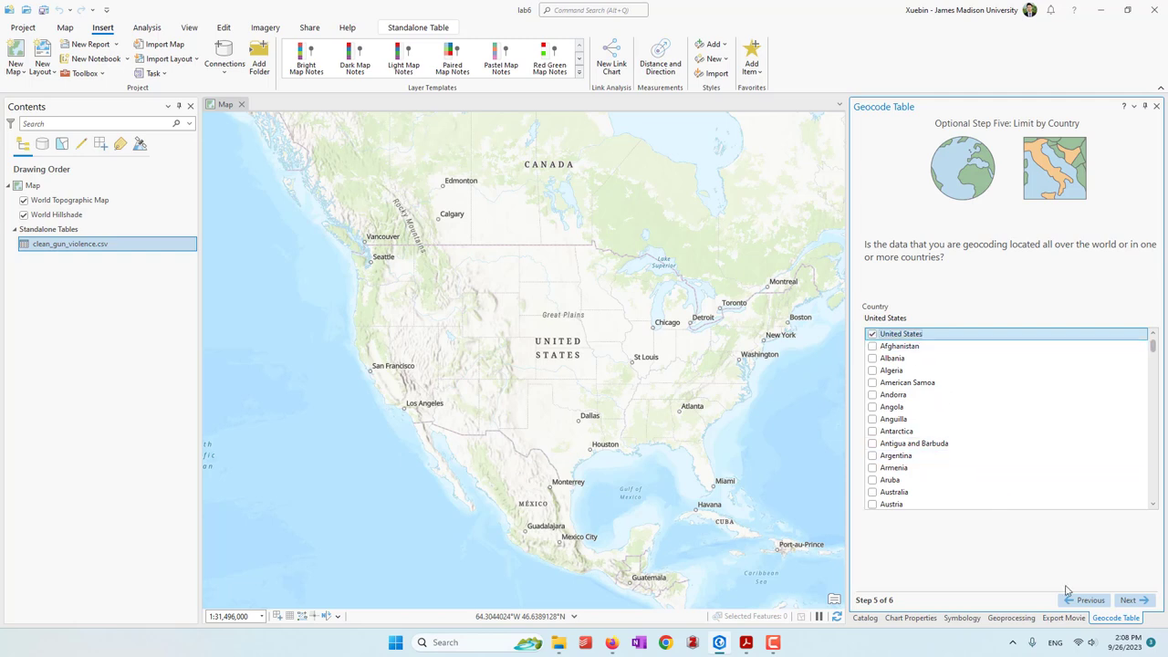
{"action": "left_click", "coordinate": [1130, 601]}
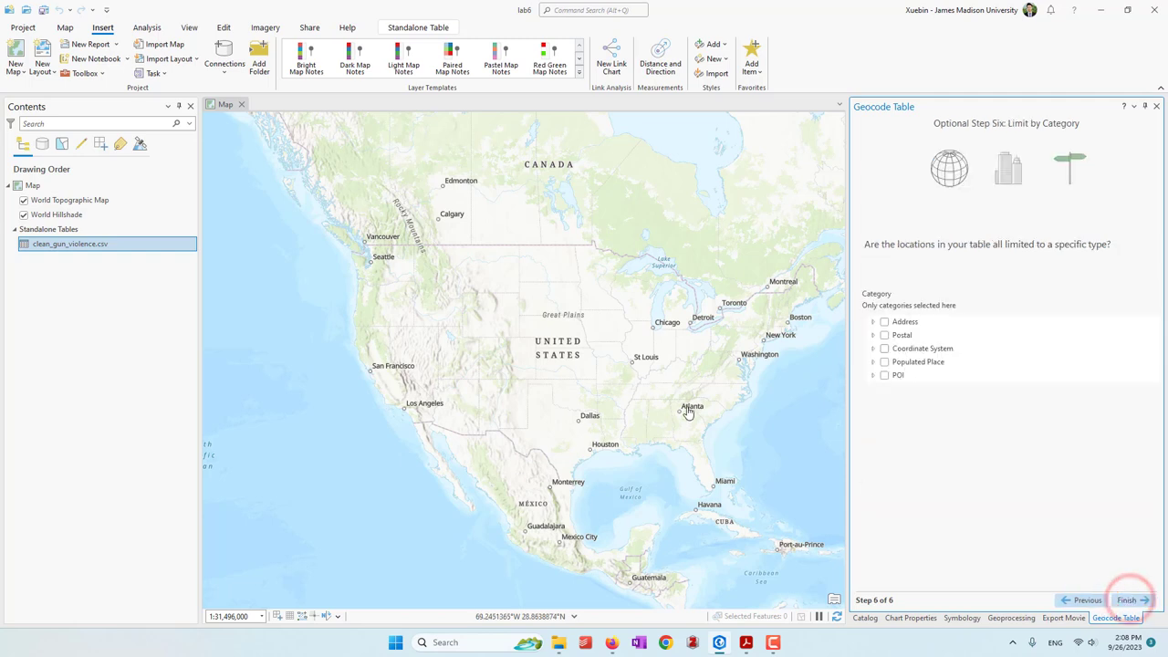
{"action": "left_click", "coordinate": [884, 323]}
{"action": "left_click", "coordinate": [873, 321]}
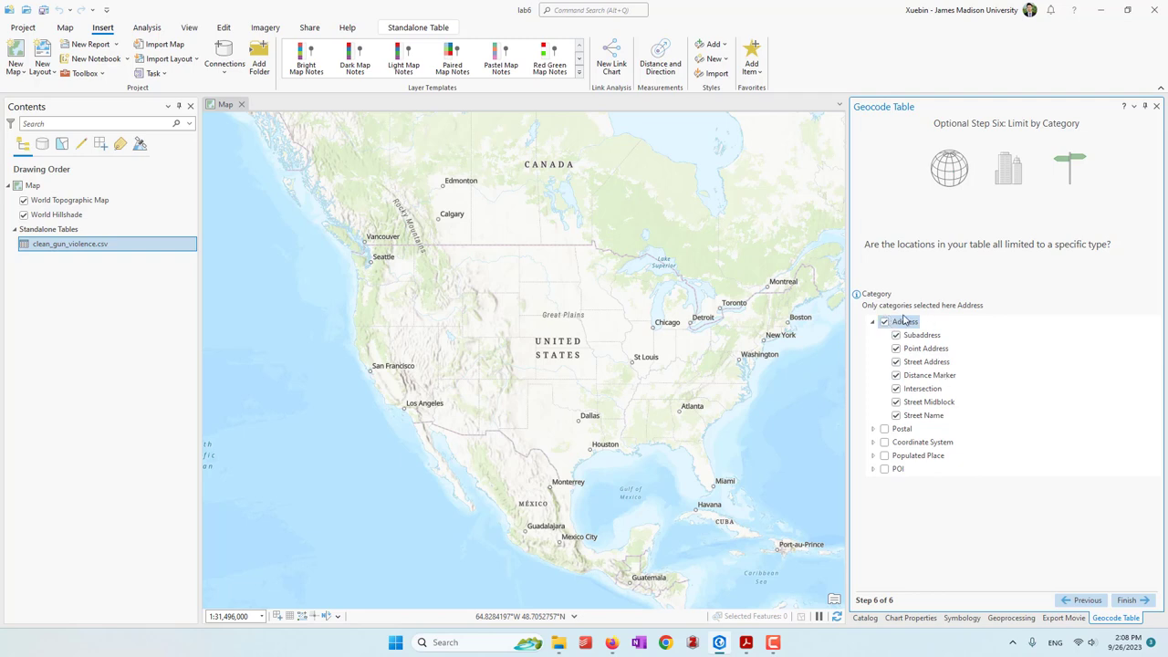
{"action": "left_click", "coordinate": [1136, 605]}
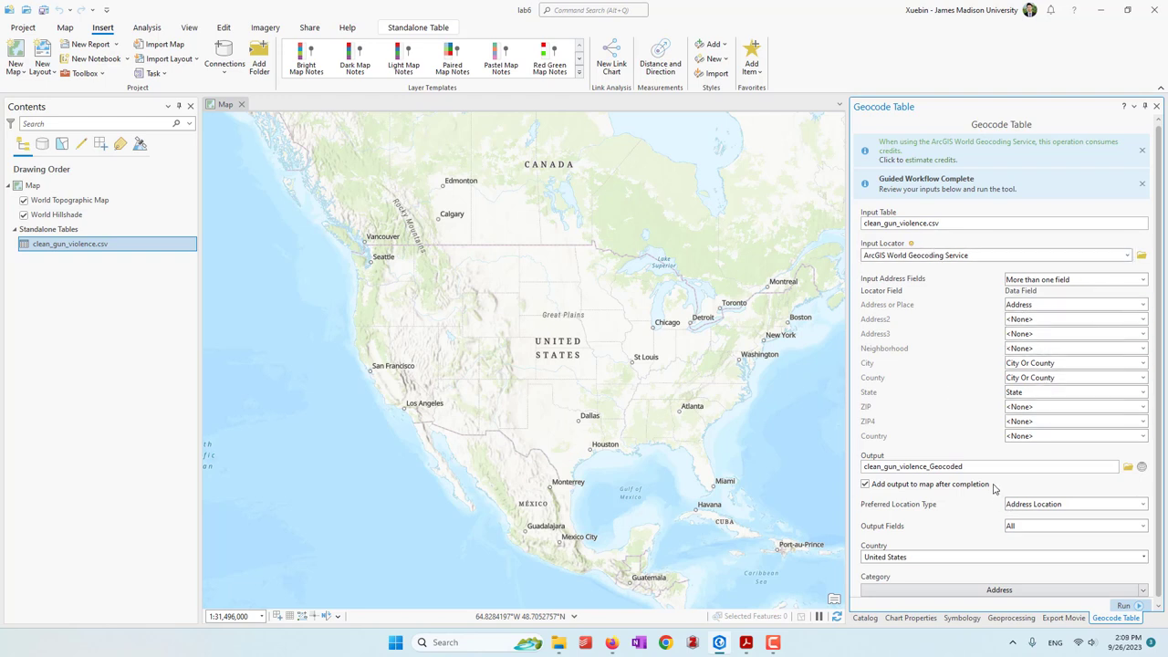
Review the coordinate system selected for the geocoded output without changing it
{"action": "left_click", "coordinate": [1141, 466]}
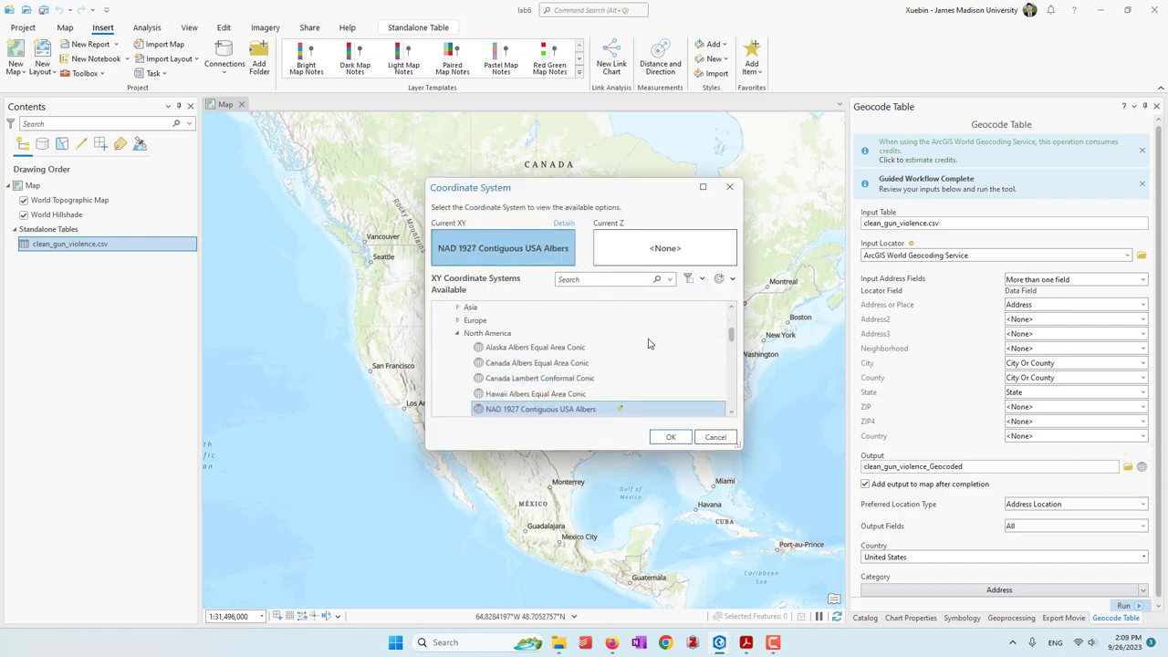
{"action": "left_click", "coordinate": [716, 437]}
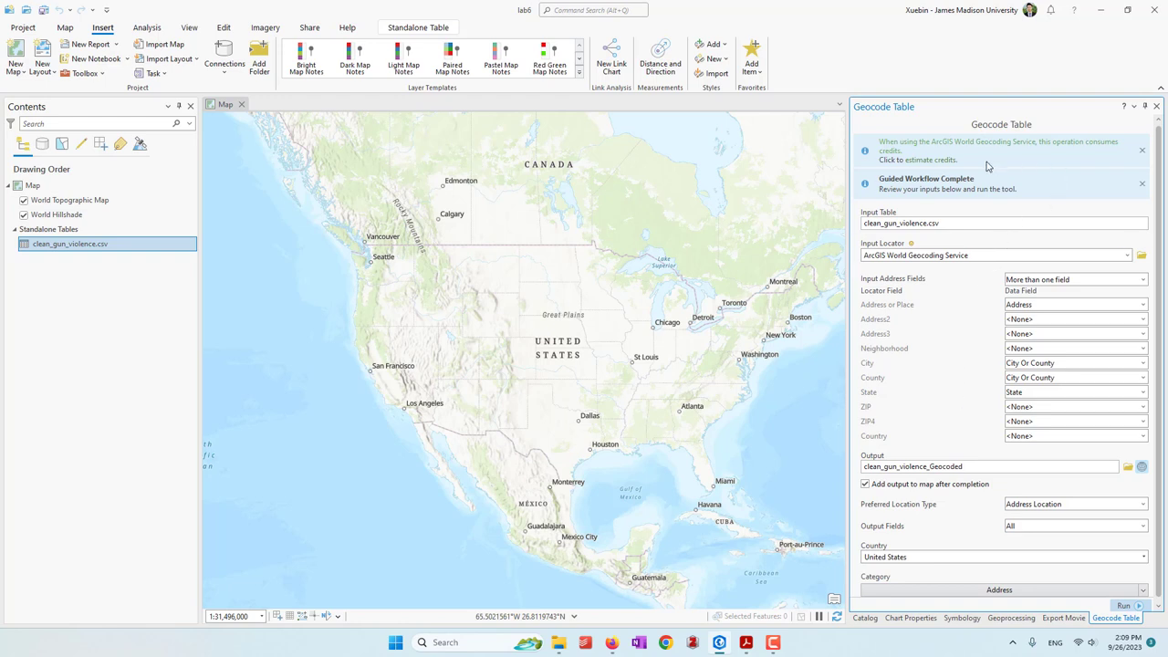
Estimate the credit consumption, and geocode clean_gun_violence.csv into clean_gun_violence_Geocoded without starting the rematch process
{"action": "left_click", "coordinate": [921, 162]}
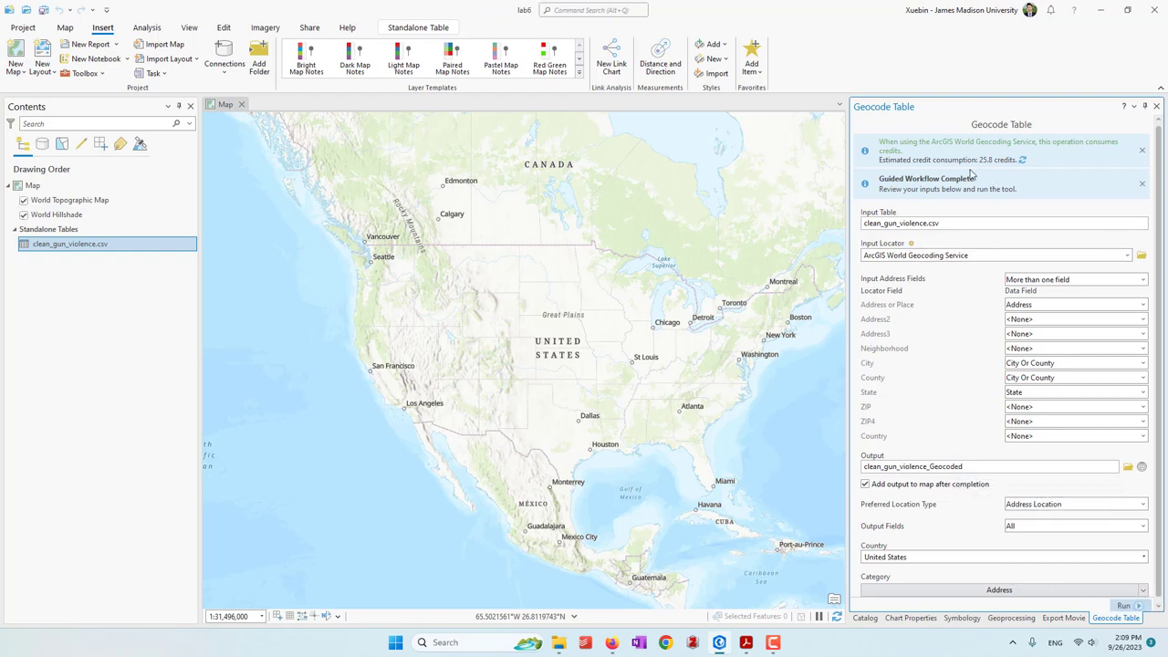
{"action": "scroll", "coordinate": [1125, 607], "scroll_direction": "down", "scroll_amount": 1}
{"action": "left_click", "coordinate": [1124, 605]}
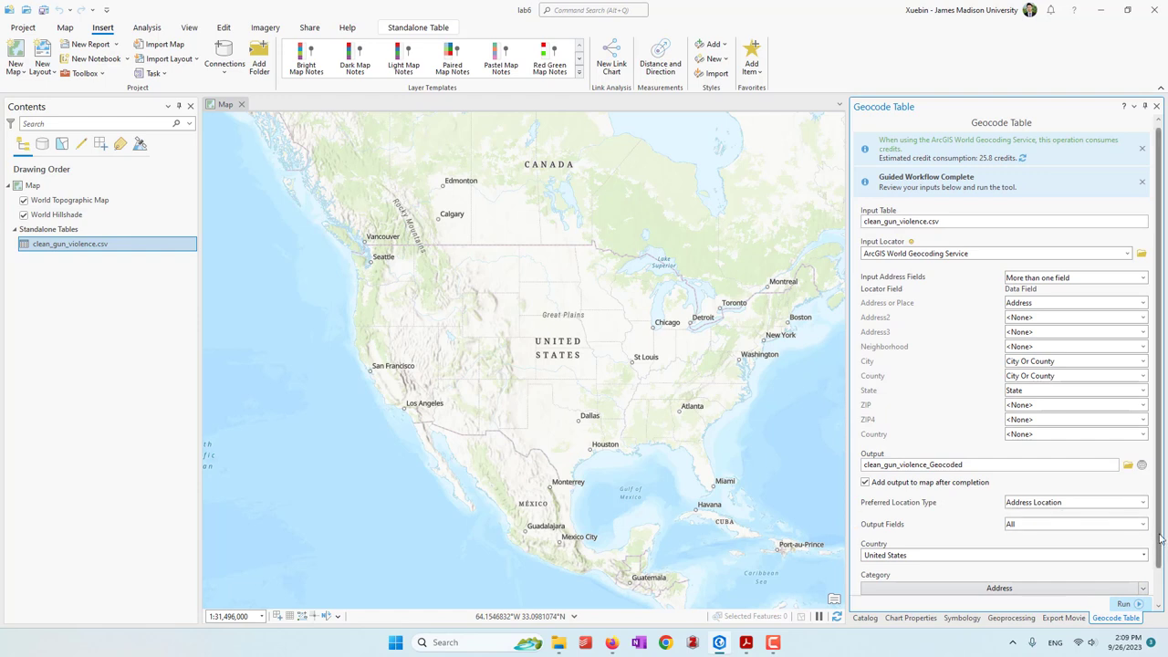
{"action": "left_click_drag", "start_coordinate": [1155, 535], "coordinate": [1162, 582]}
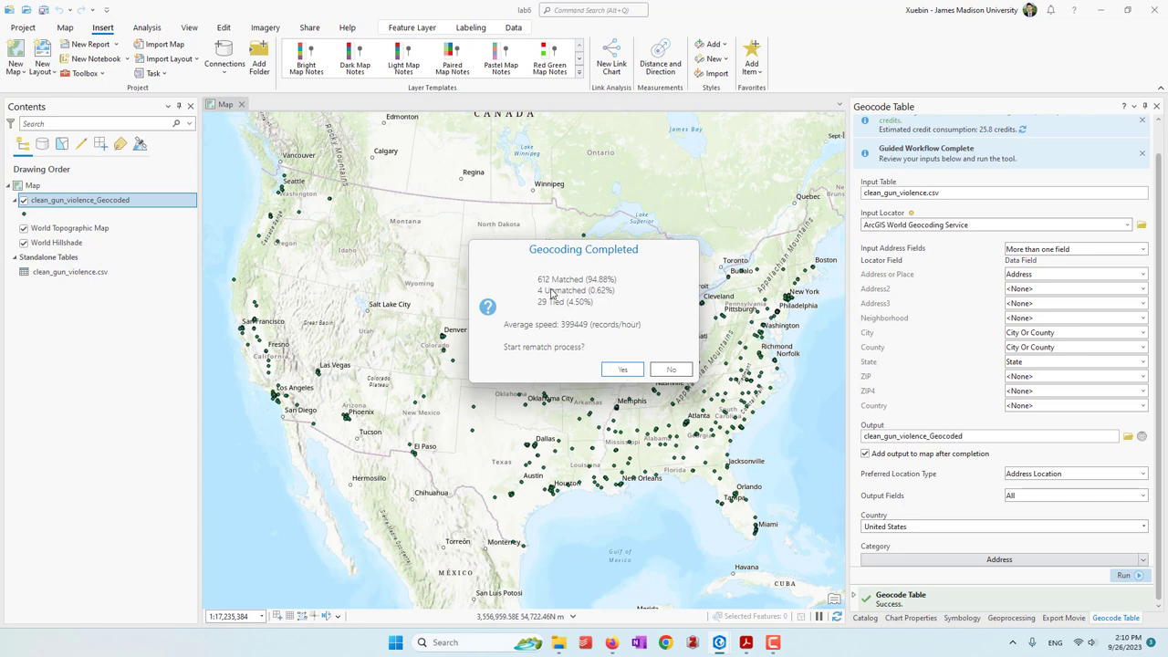
{"action": "left_click", "coordinate": [671, 370]}
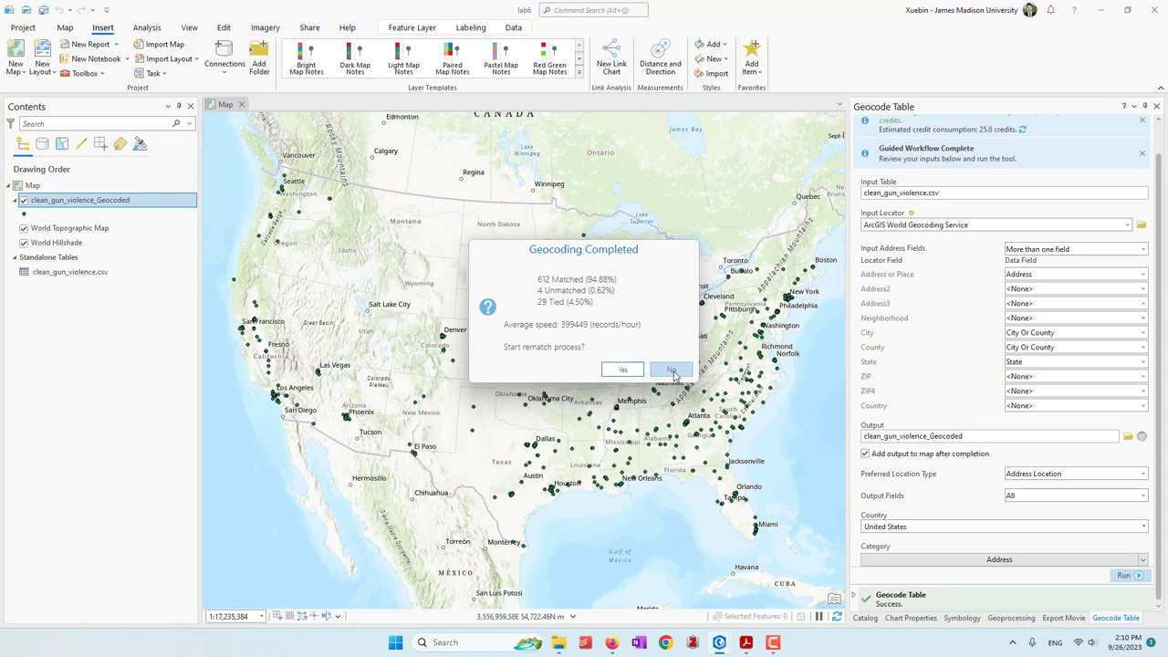
{"action": "left_click", "coordinate": [672, 370]}
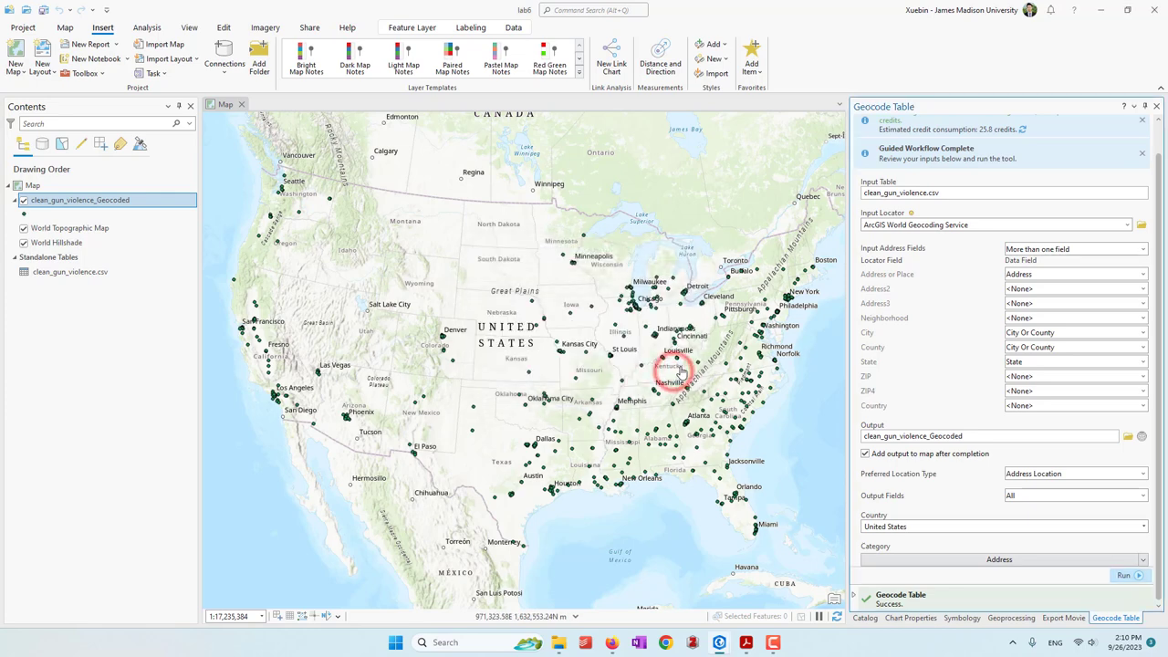
Inspect the geocoded point at Harrisonburg, Virginia, and check its matched address and place address in the pop-up
{"action": "scroll", "coordinate": [747, 385], "scroll_direction": "up", "scroll_amount": 2}
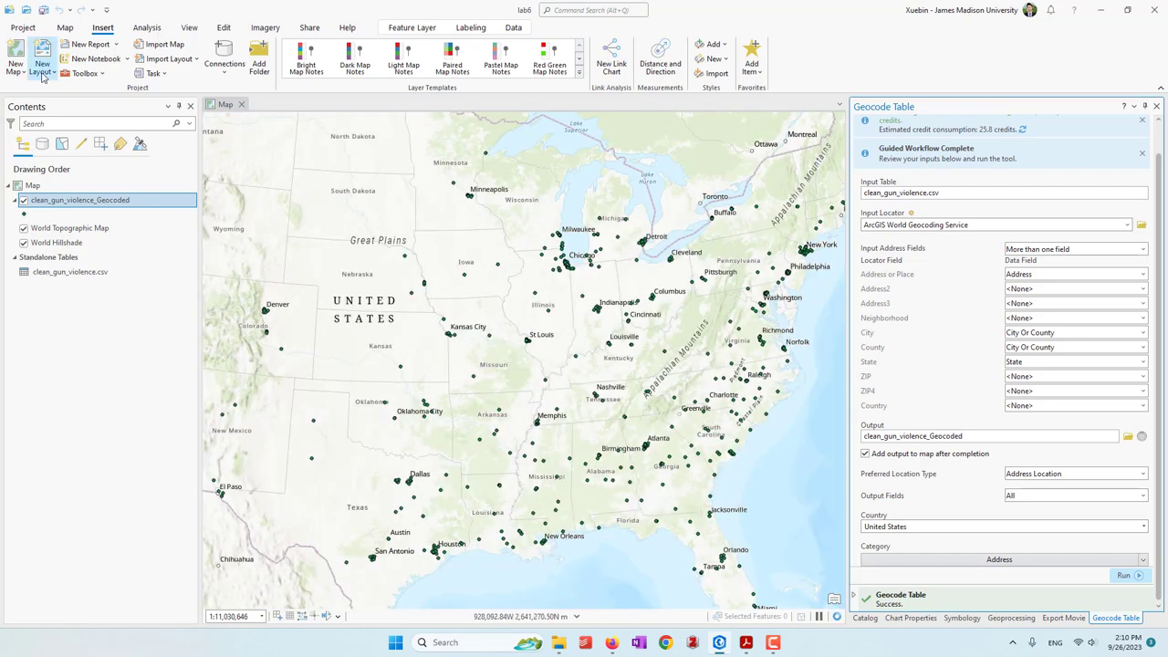
{"action": "left_click", "coordinate": [65, 28]}
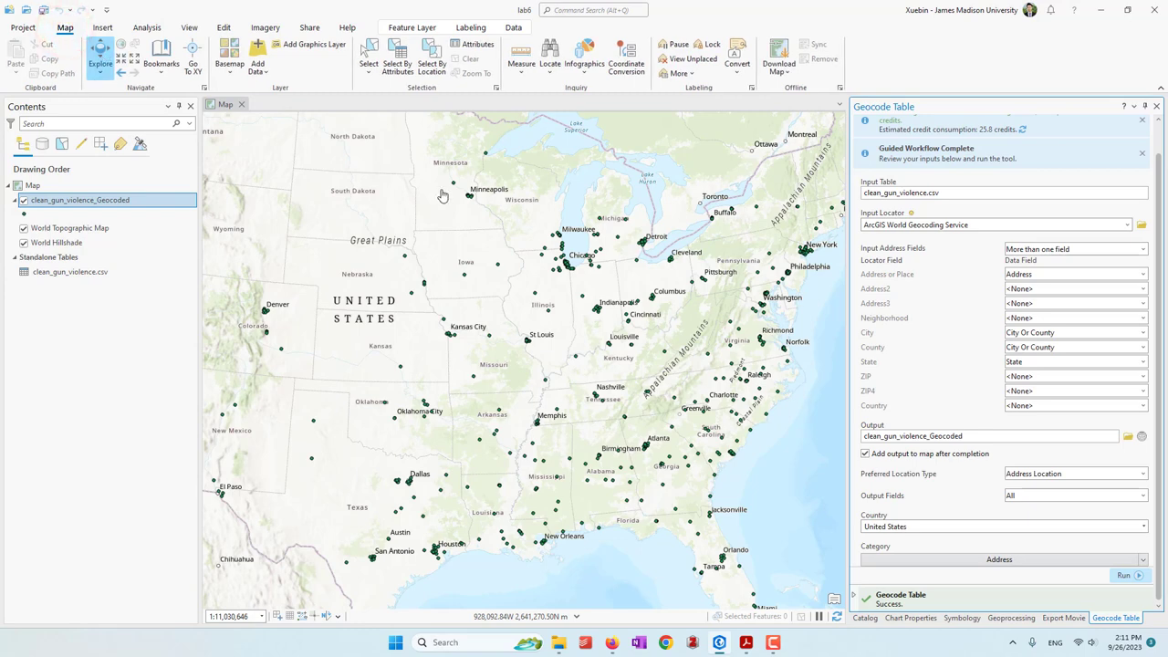
{"action": "scroll", "coordinate": [759, 352], "scroll_direction": "up", "scroll_amount": 5}
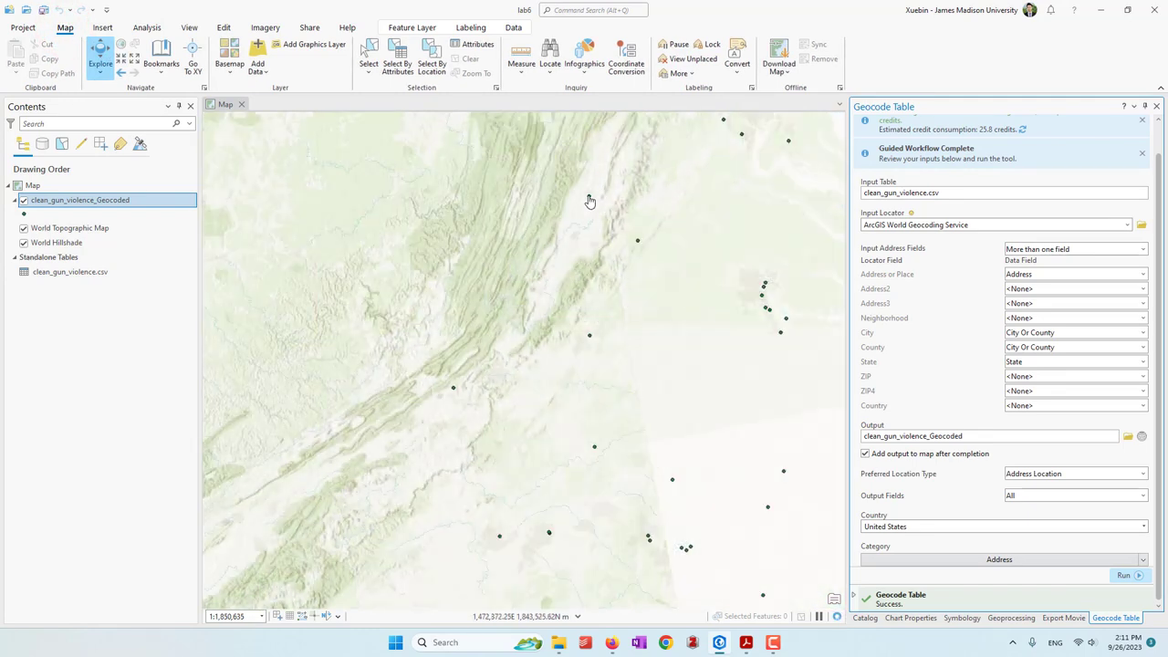
{"action": "left_click", "coordinate": [589, 200]}
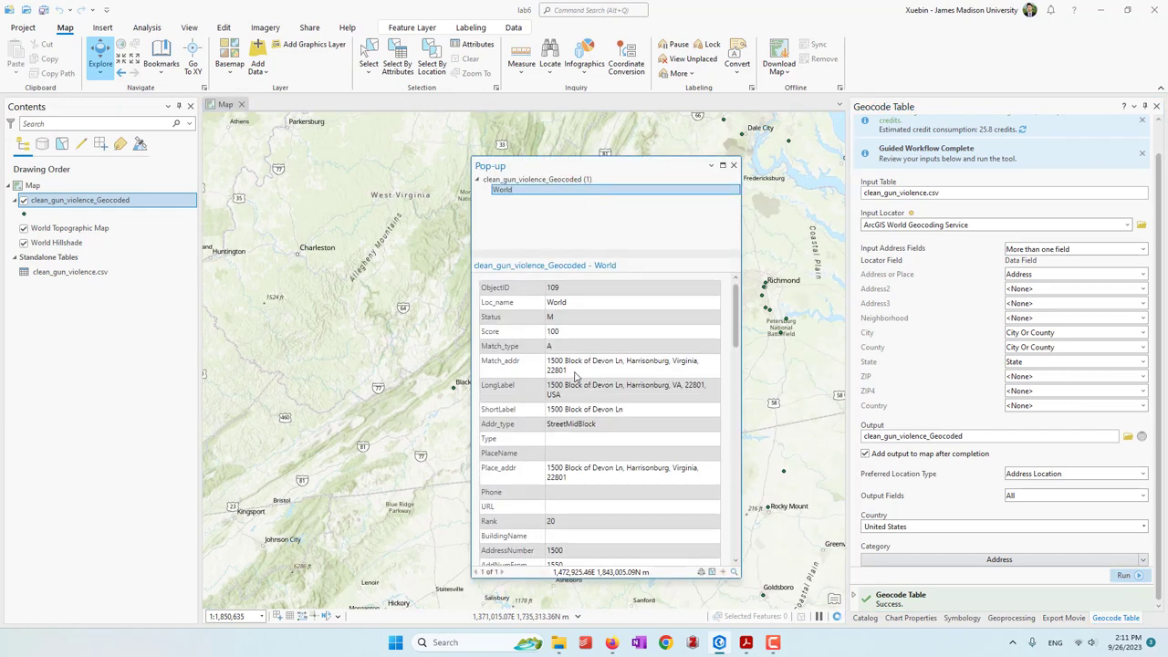
{"action": "triple_click", "coordinate": [565, 369]}
{"action": "left_click", "coordinate": [587, 365]}
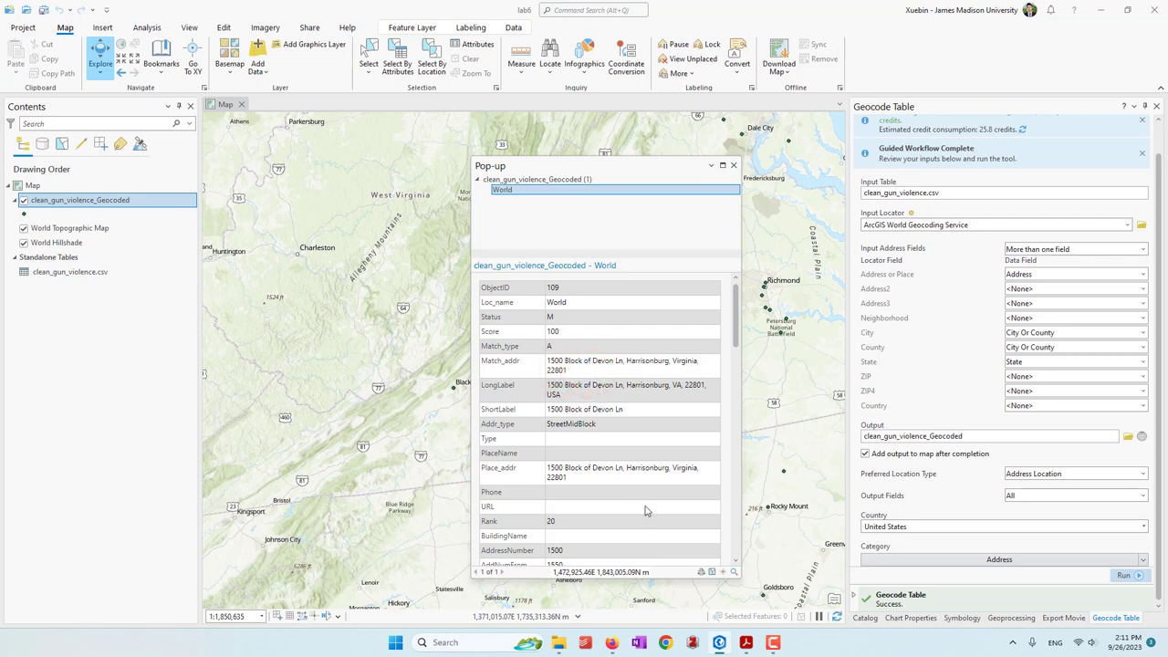
{"action": "double_click", "coordinate": [637, 467]}
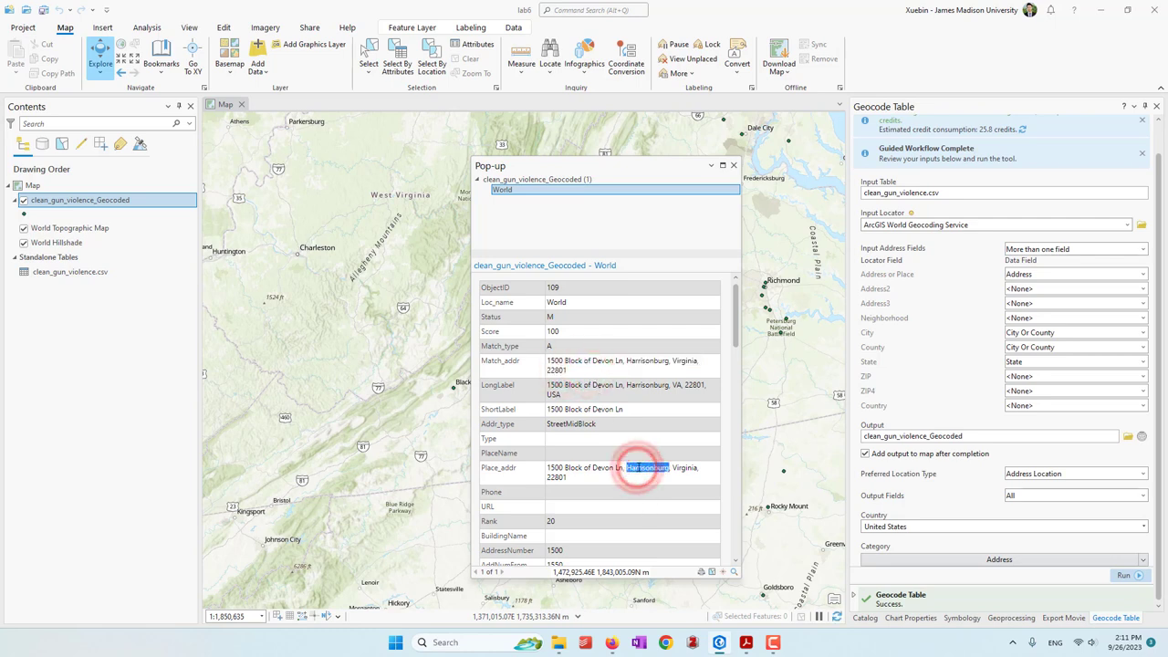
Review the Harrisonburg point's original incident fields, including incident ID, date and victims injured, and close the pop-up
{"action": "left_click_drag", "start_coordinate": [739, 338], "coordinate": [732, 559]}
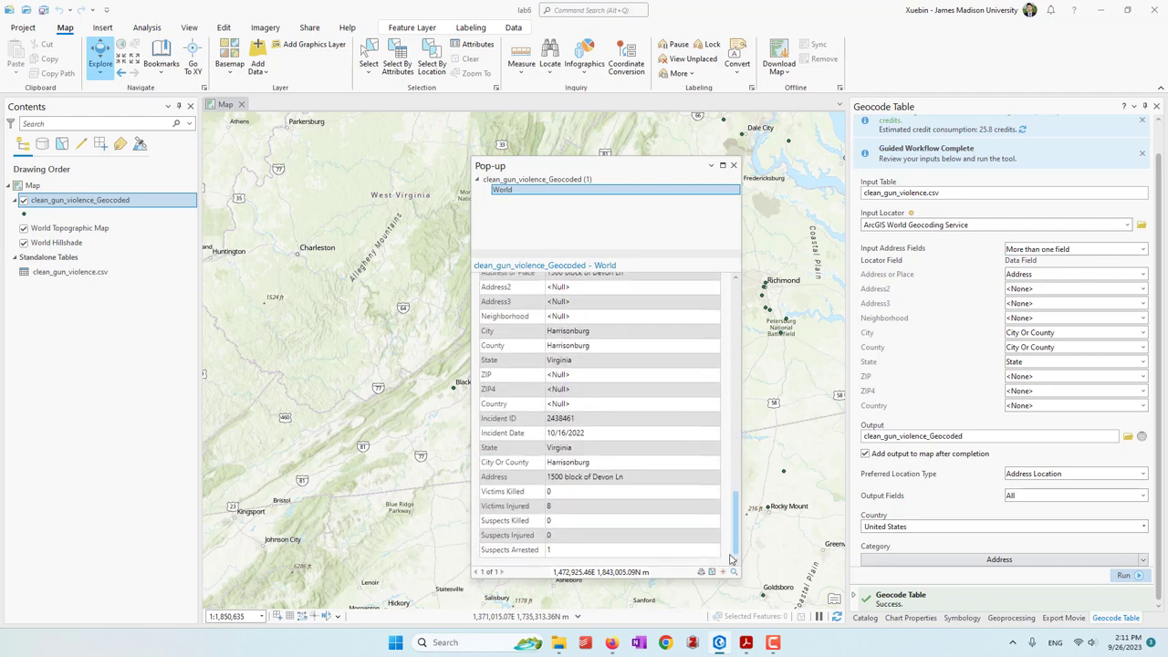
{"action": "double_click", "coordinate": [586, 419]}
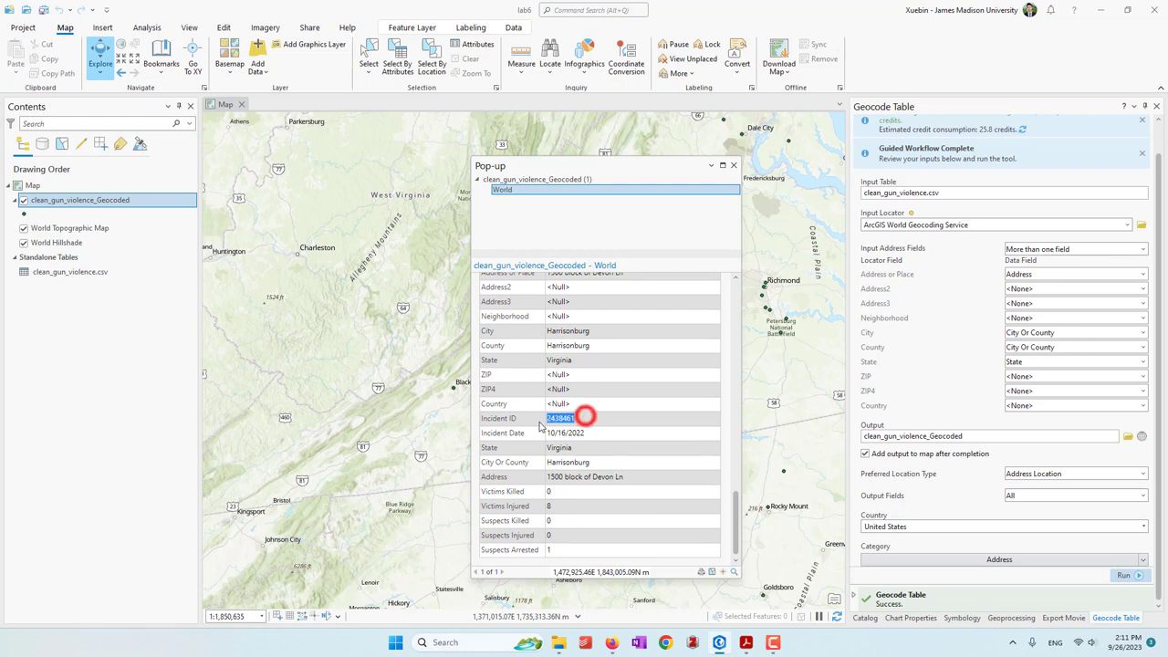
{"action": "double_click", "coordinate": [591, 436]}
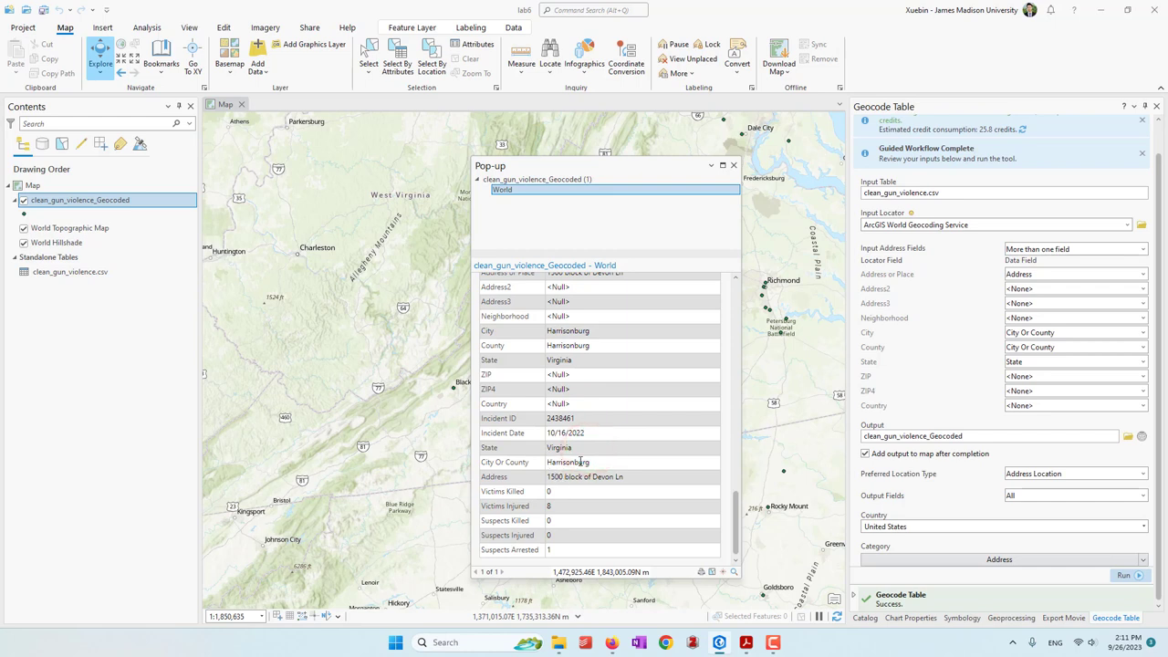
{"action": "left_click", "coordinate": [550, 501]}
{"action": "left_click", "coordinate": [732, 165]}
Locate the clean_gun_violence_Geocoded feature class in the project's lab6.gdb geodatabase
{"action": "left_click", "coordinate": [866, 618]}
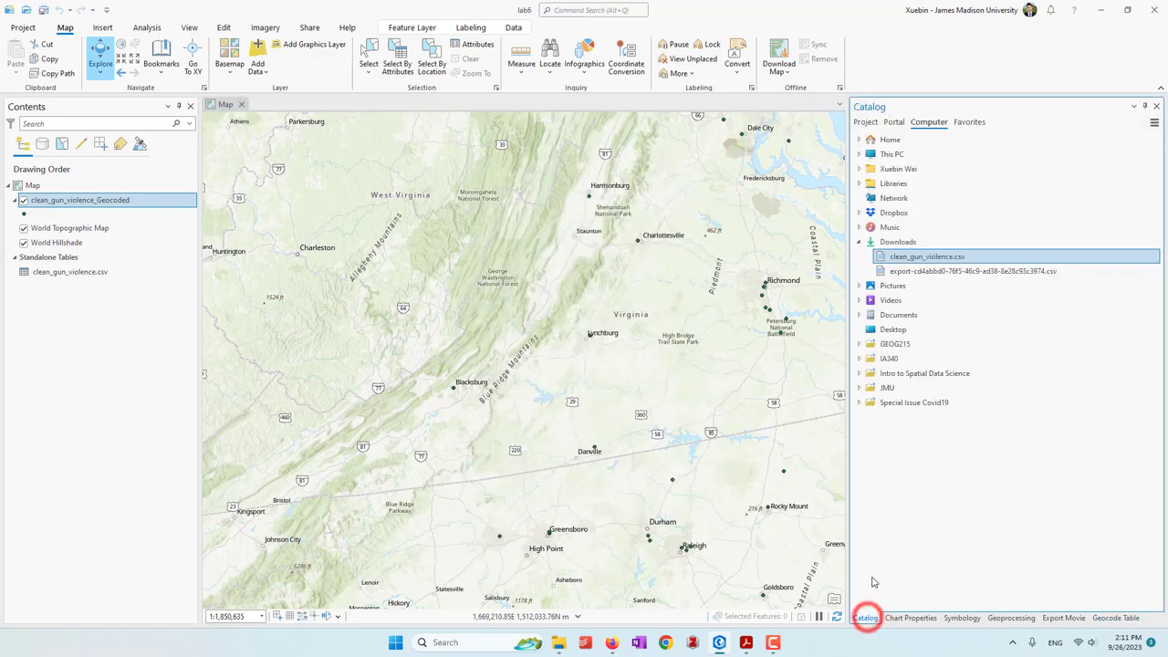
{"action": "left_click", "coordinate": [867, 122]}
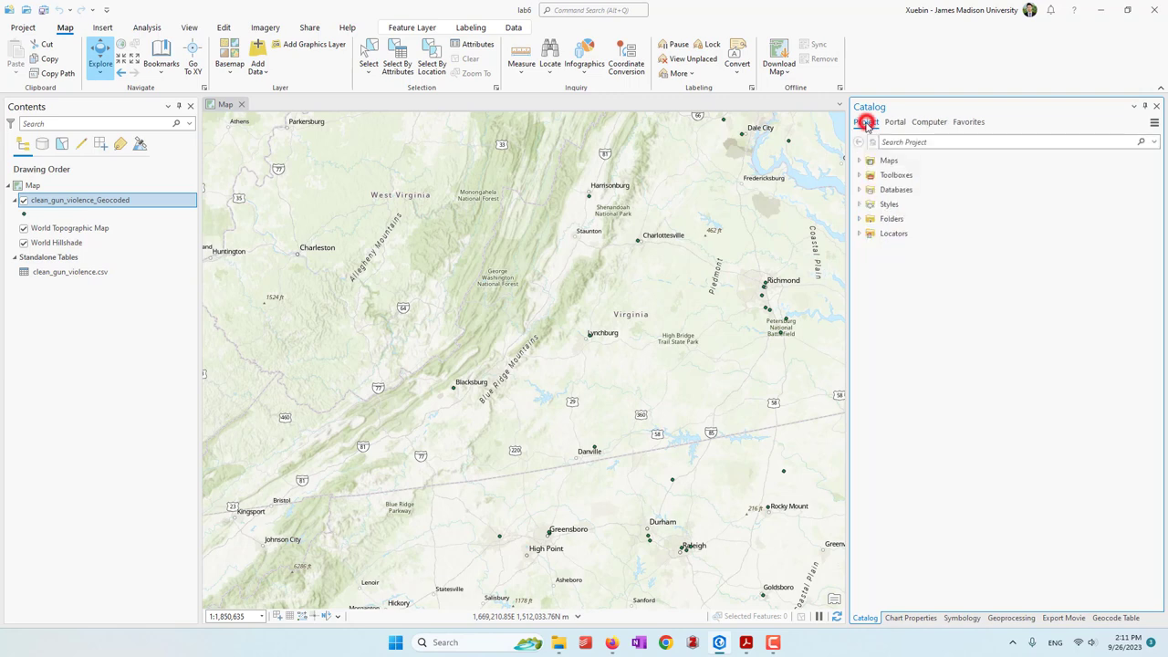
{"action": "left_click", "coordinate": [858, 190]}
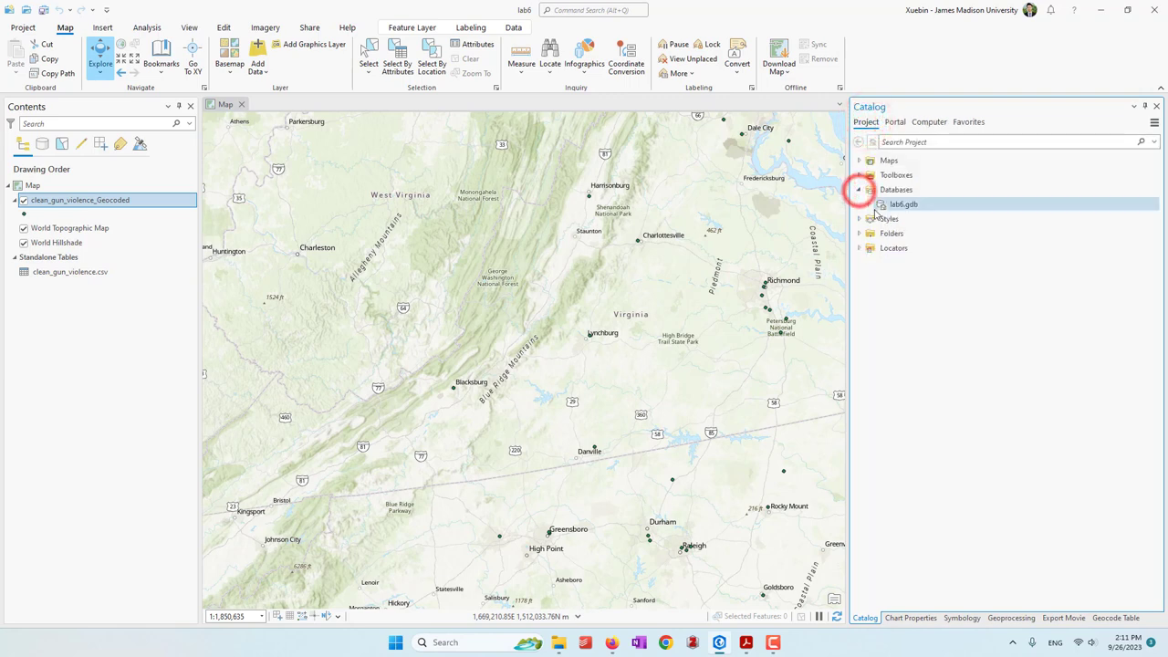
{"action": "left_click", "coordinate": [869, 204]}
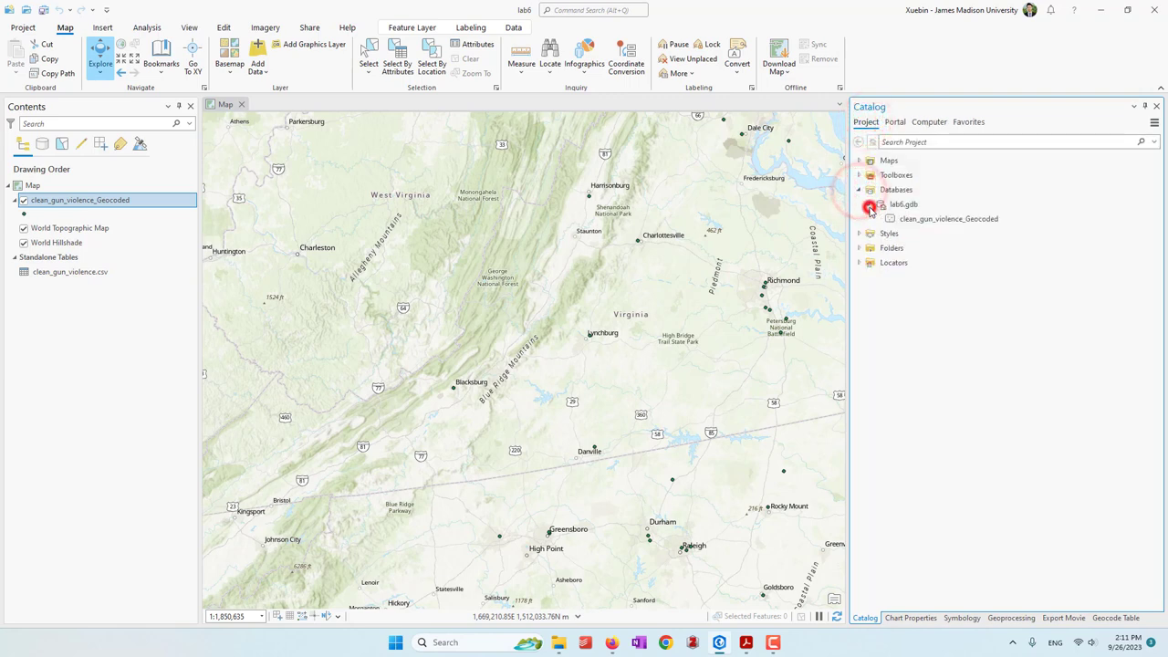
{"action": "left_click", "coordinate": [932, 221]}
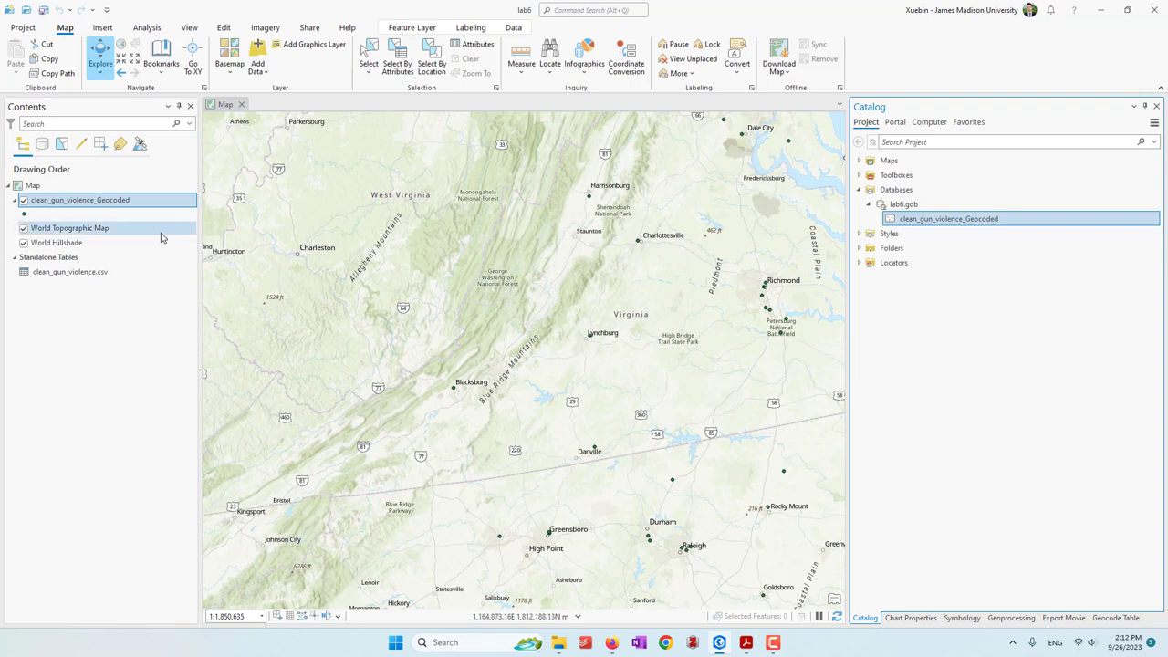
View the attribute table of the clean_gun_violence_Geocoded layer and look through its records
{"action": "right_click", "coordinate": [118, 201]}
{"action": "left_click", "coordinate": [185, 256]}
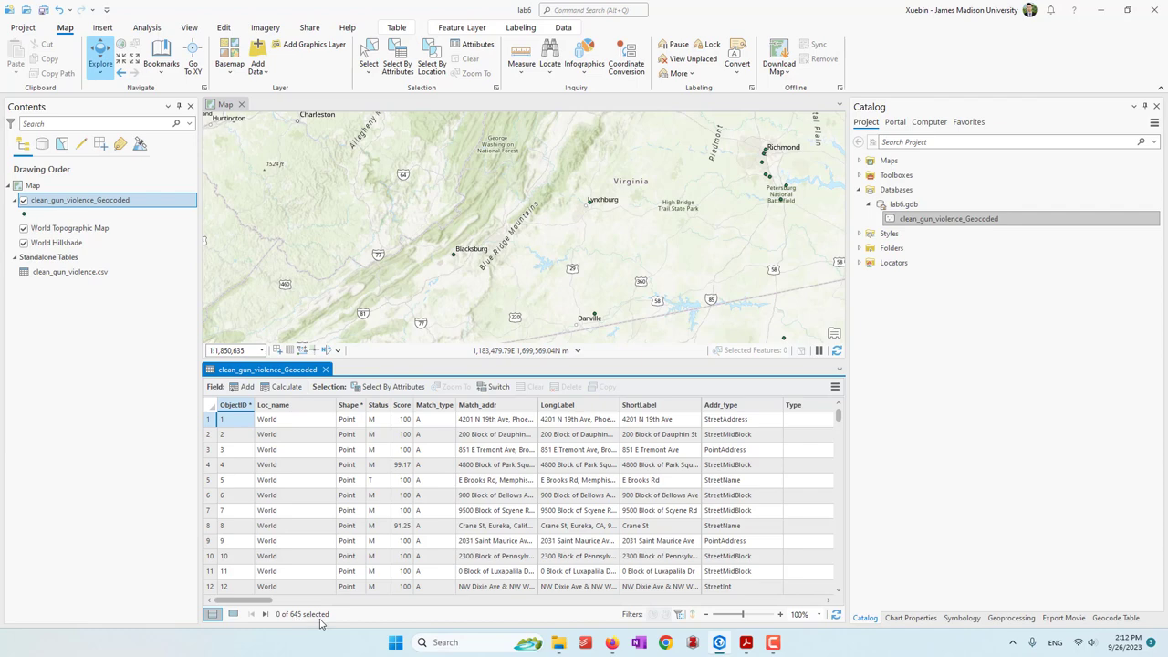
{"action": "scroll", "coordinate": [464, 540], "scroll_direction": "down", "scroll_amount": 5}
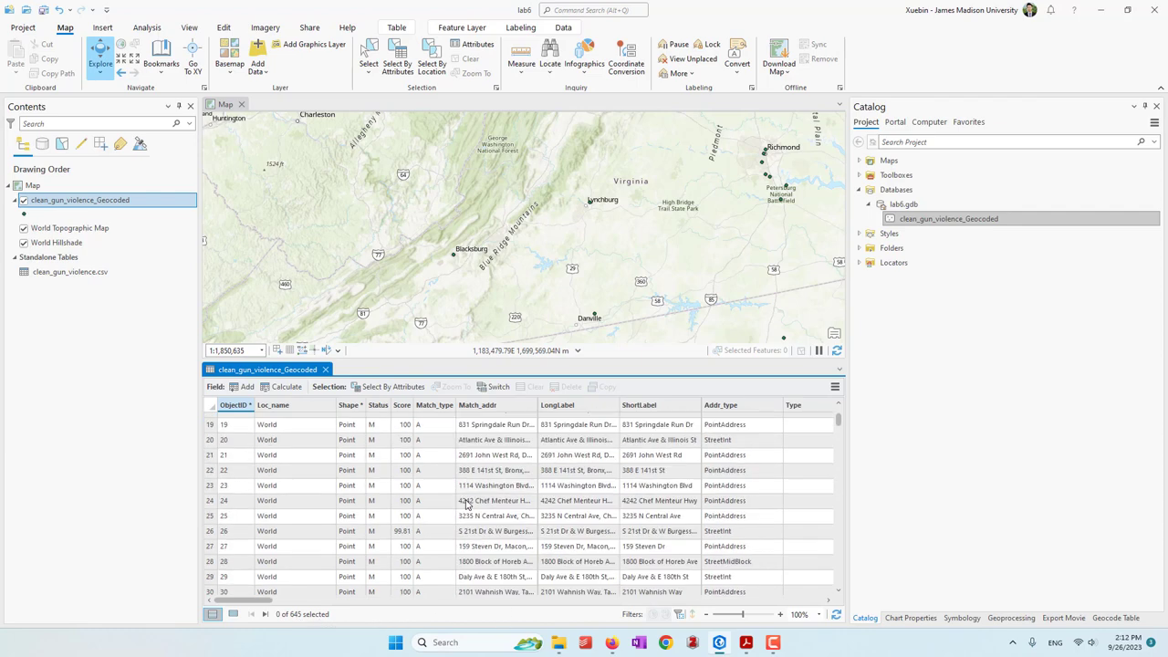
{"action": "scroll", "coordinate": [461, 511], "scroll_direction": "up", "scroll_amount": 5}
{"action": "right_click", "coordinate": [79, 272]}
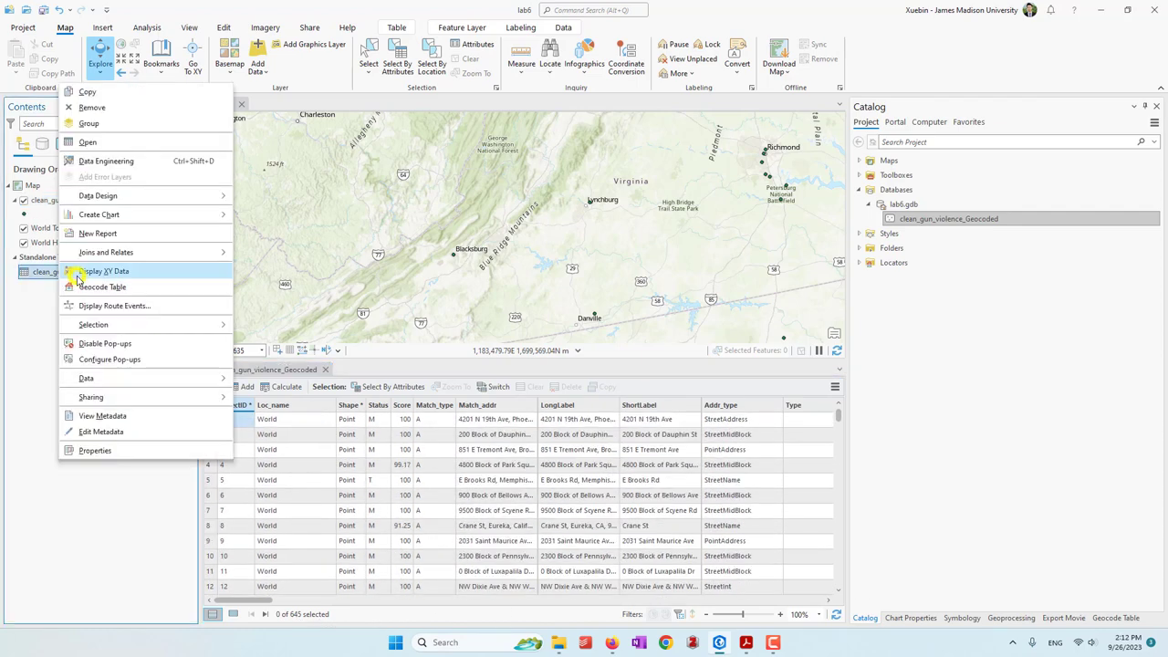
{"action": "left_click", "coordinate": [116, 160]}
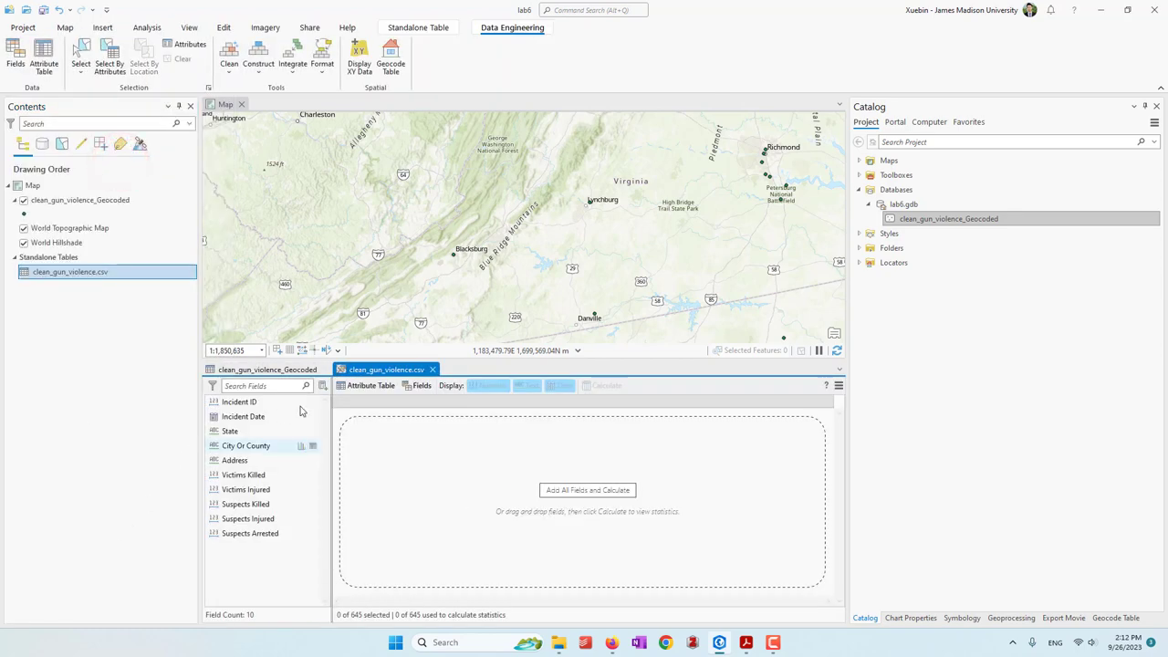
{"action": "left_click", "coordinate": [433, 370]}
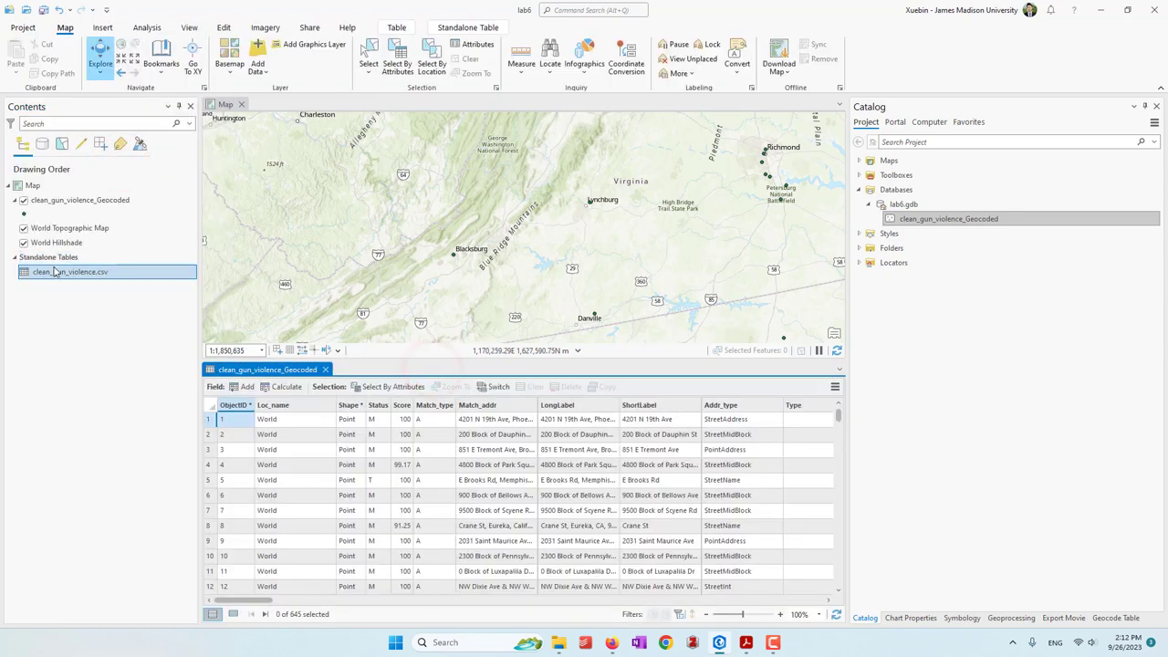
View the clean_gun_violence.csv standalone table to compare its records with the geocoded table, and close it
{"action": "right_click", "coordinate": [58, 274]}
{"action": "left_click", "coordinate": [67, 259]}
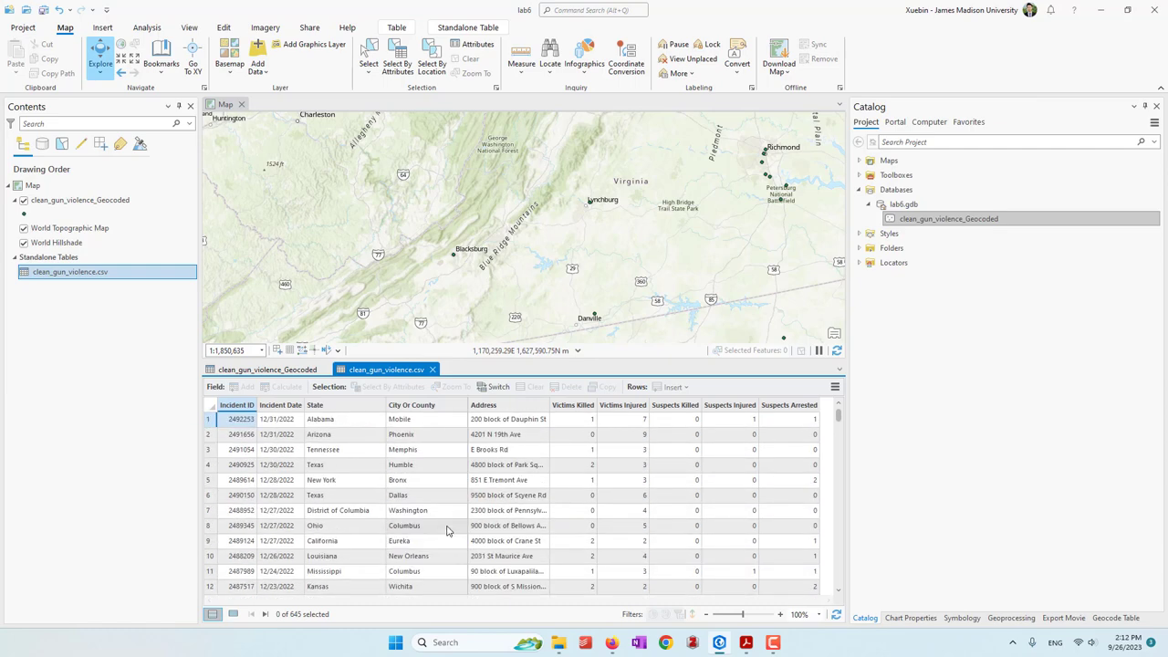
{"action": "left_click", "coordinate": [432, 369]}
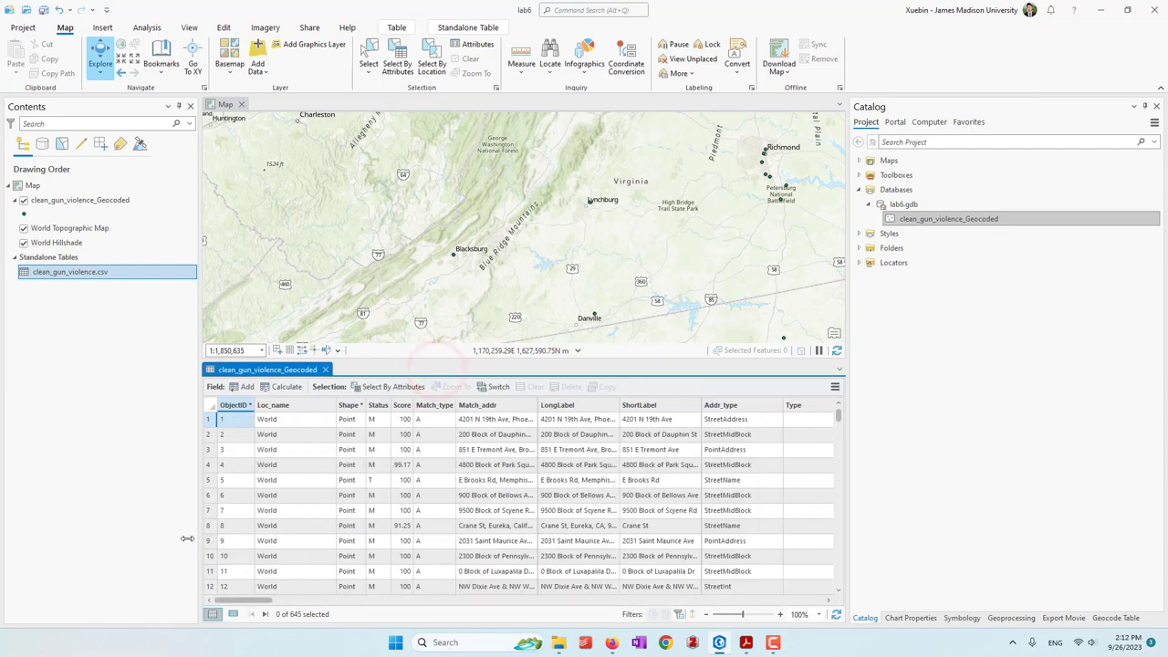
Remove the clean_gun_violence.csv standalone table from the map and close the geocoded layer's attribute table
{"action": "right_click", "coordinate": [80, 273]}
{"action": "left_click", "coordinate": [96, 240]}
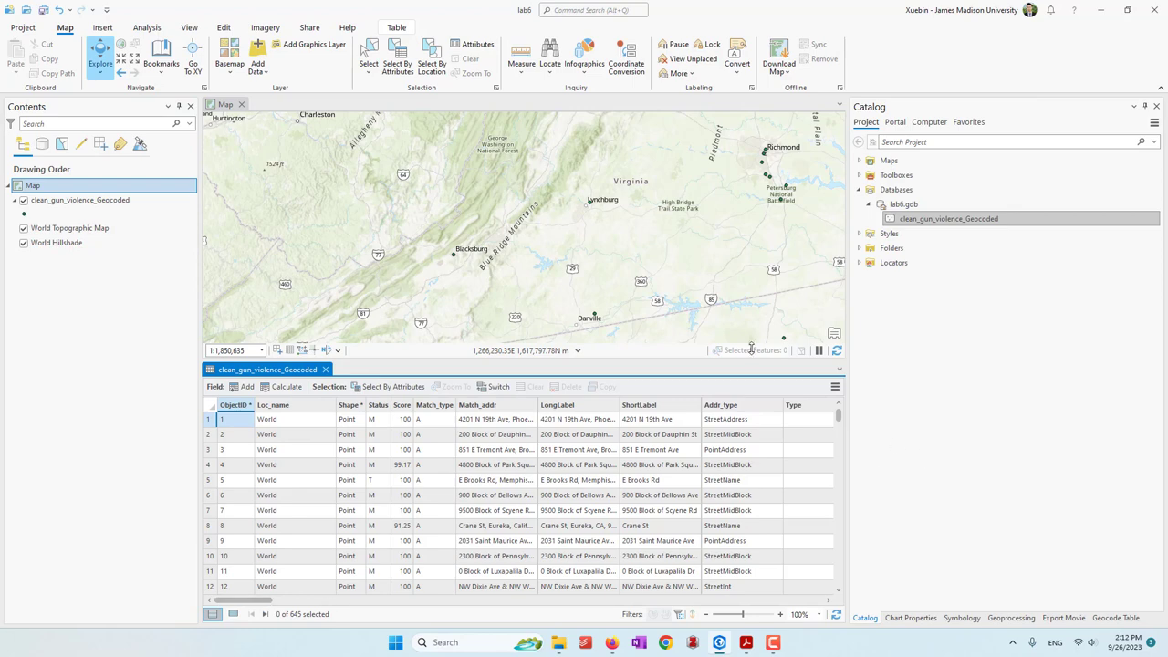
{"action": "scroll", "coordinate": [494, 239], "scroll_direction": "down", "scroll_amount": 2}
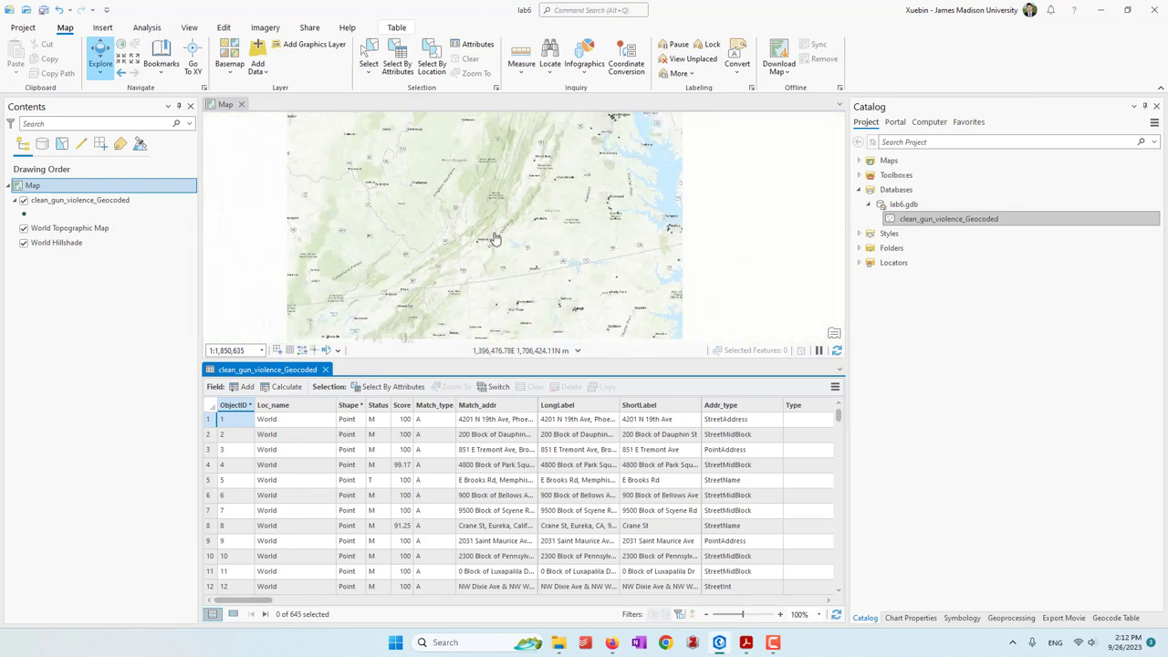
{"action": "scroll", "coordinate": [589, 295], "scroll_direction": "down", "scroll_amount": 2}
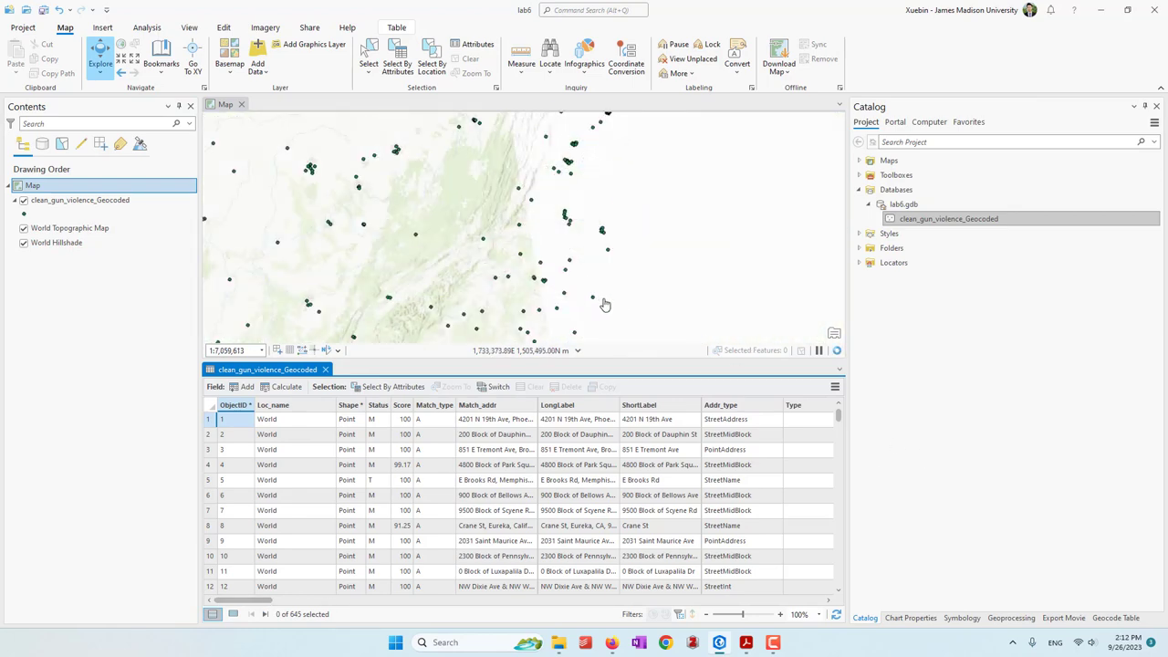
{"action": "left_click_drag", "start_coordinate": [501, 258], "coordinate": [523, 304]}
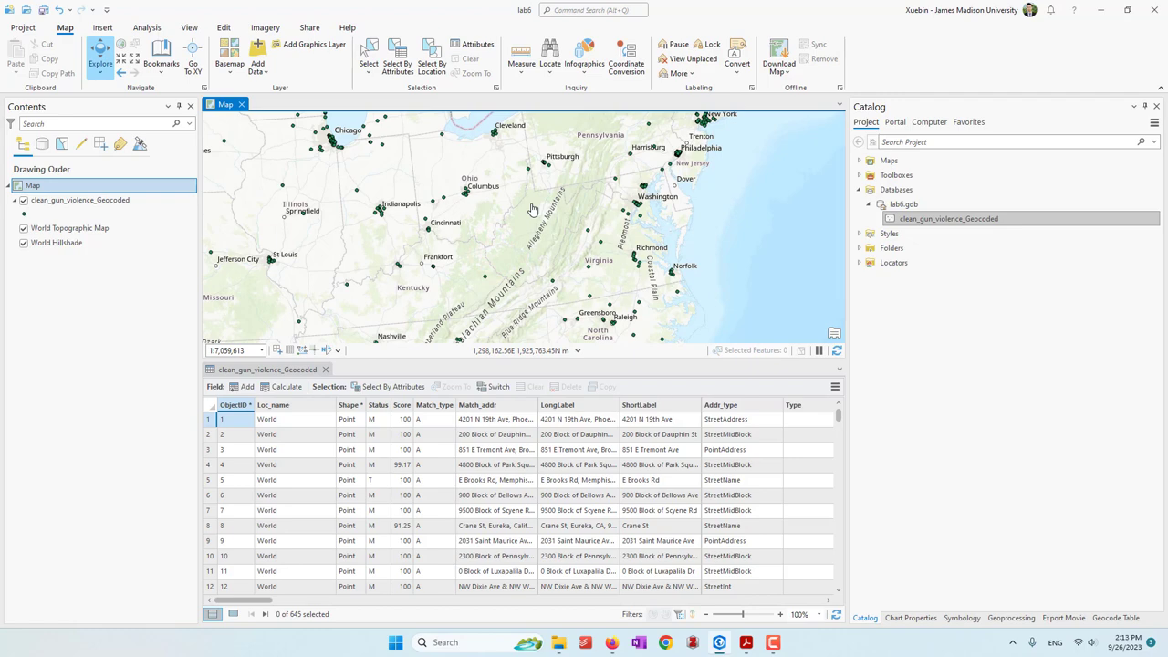
{"action": "left_click", "coordinate": [325, 370]}
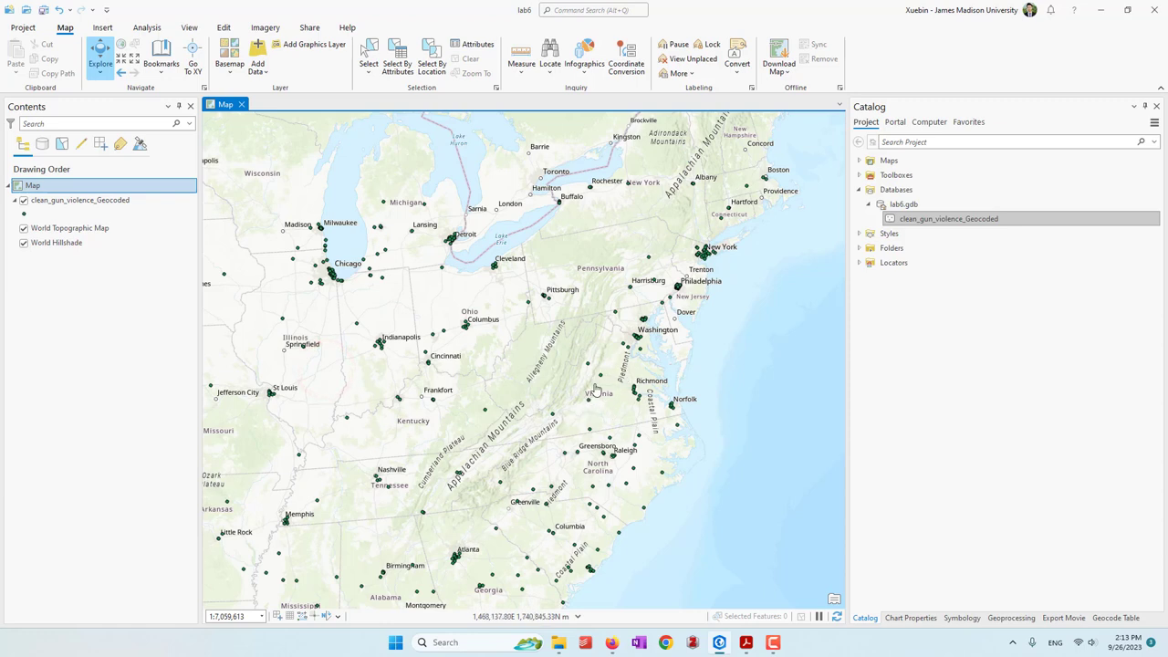
Set up Select By Attributes as a new selection on clean_gun_violence_Geocoded and look at the expression's SQL view
{"action": "left_click", "coordinate": [395, 73]}
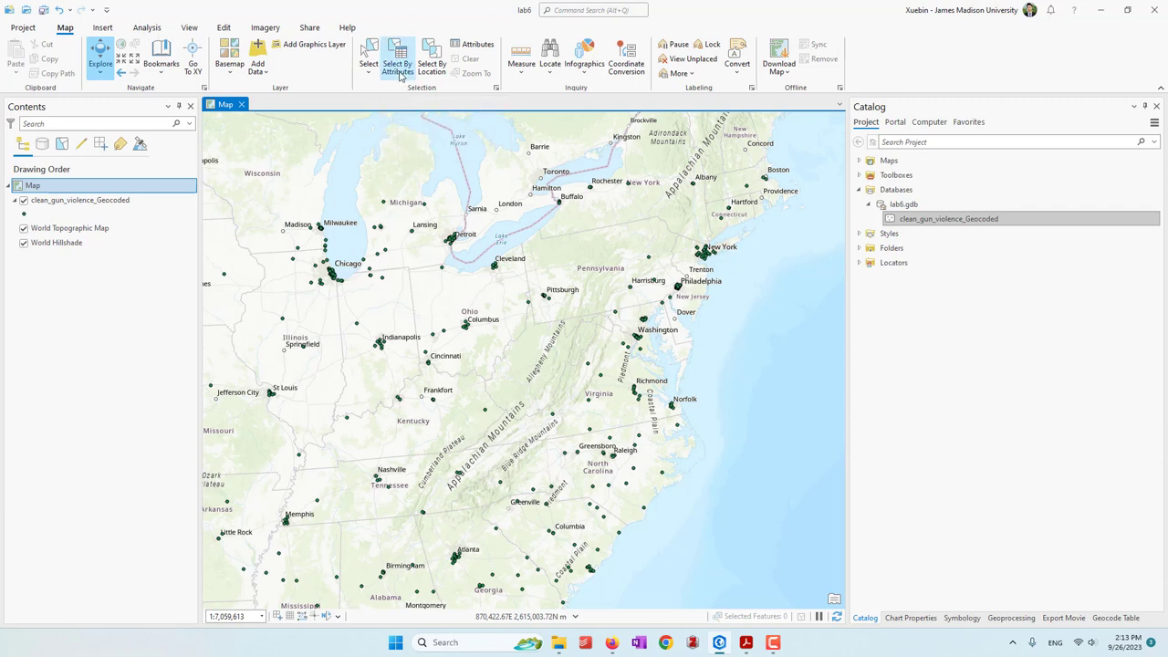
{"action": "left_click", "coordinate": [402, 71]}
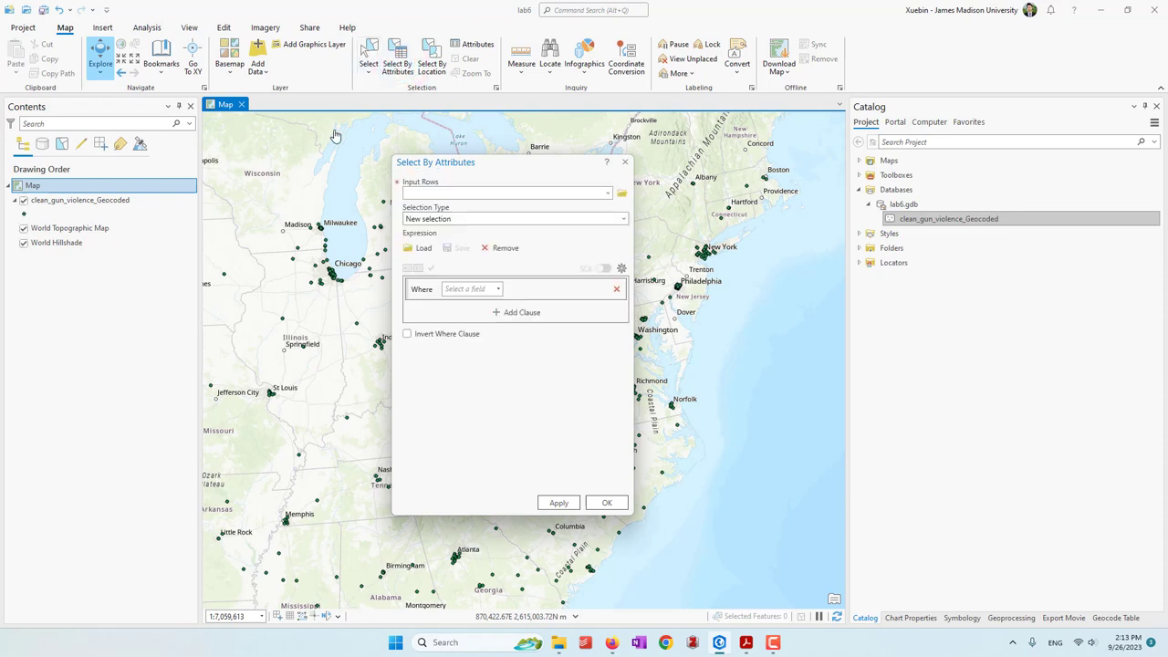
{"action": "left_click", "coordinate": [607, 192]}
{"action": "left_click", "coordinate": [483, 208]}
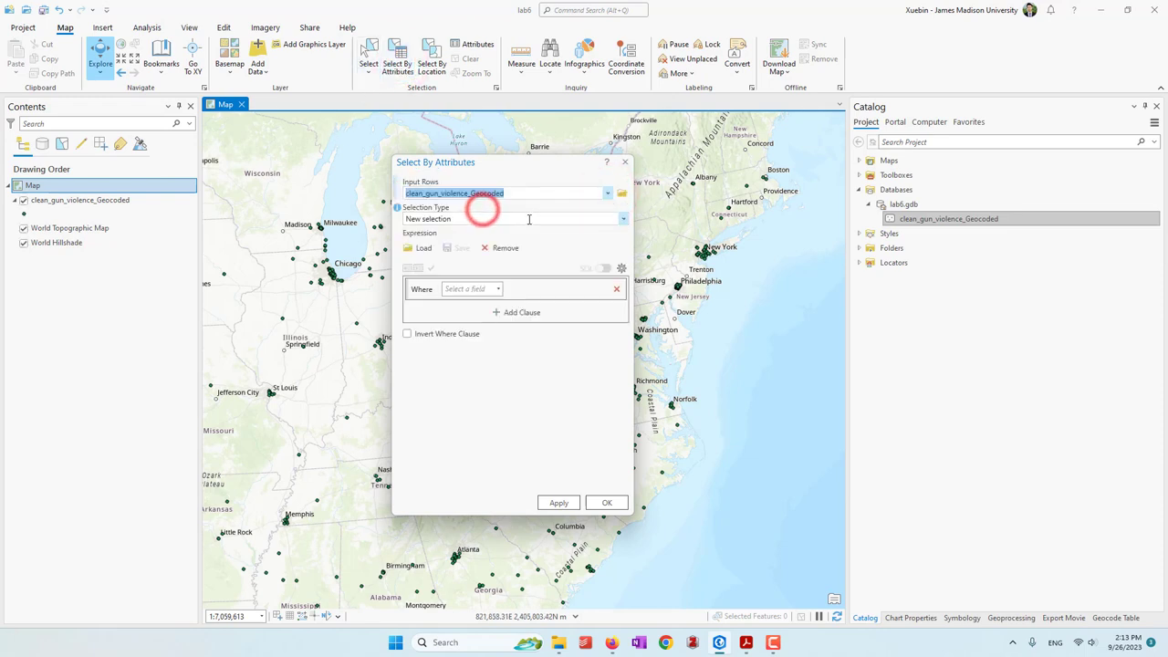
{"action": "left_click", "coordinate": [603, 268]}
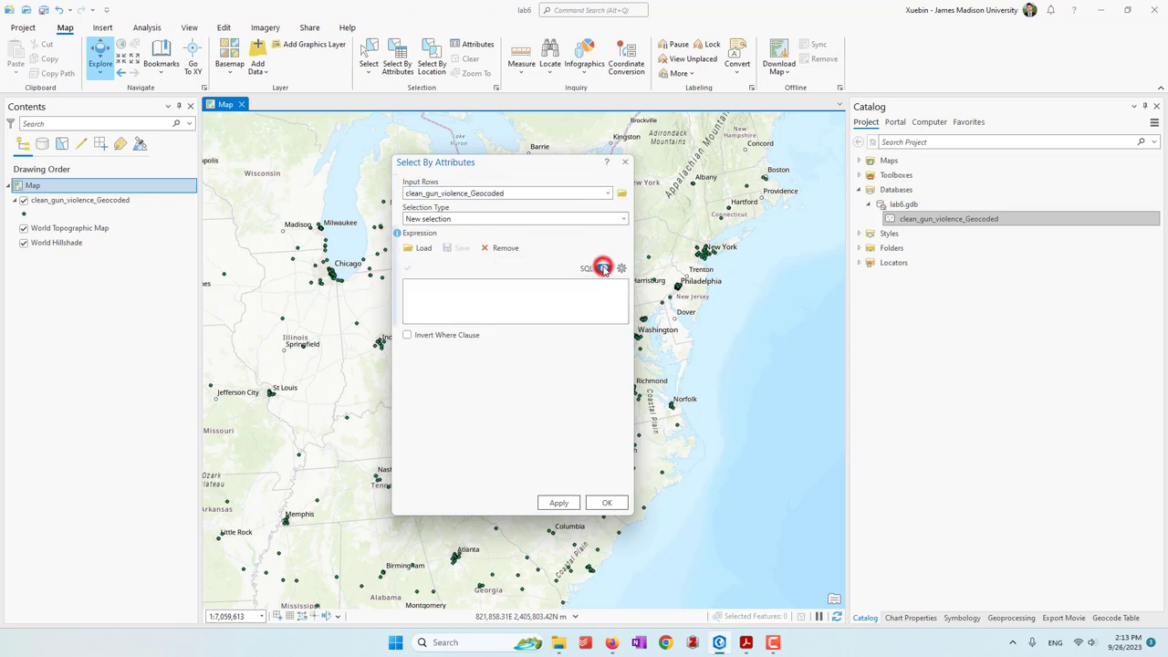
{"action": "left_click", "coordinate": [485, 295]}
{"action": "left_click", "coordinate": [602, 269]}
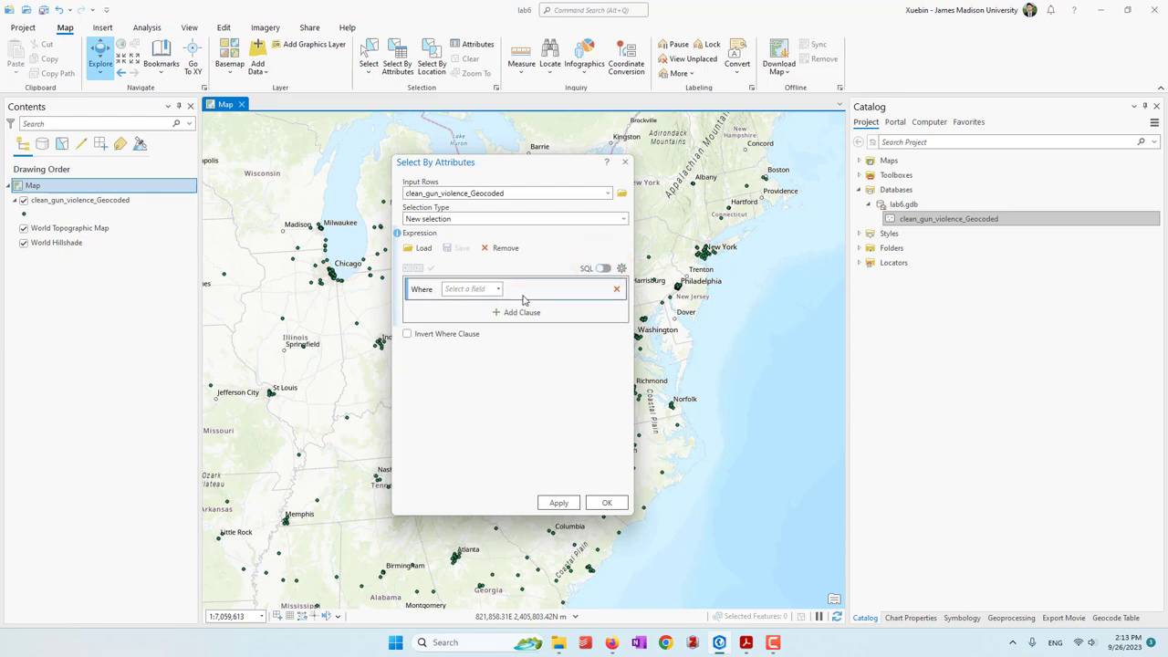
Build a selection clause where the incident State field is equal to Virginia
{"action": "left_click", "coordinate": [472, 289]}
{"action": "scroll", "coordinate": [461, 365], "scroll_direction": "down", "scroll_amount": 10}
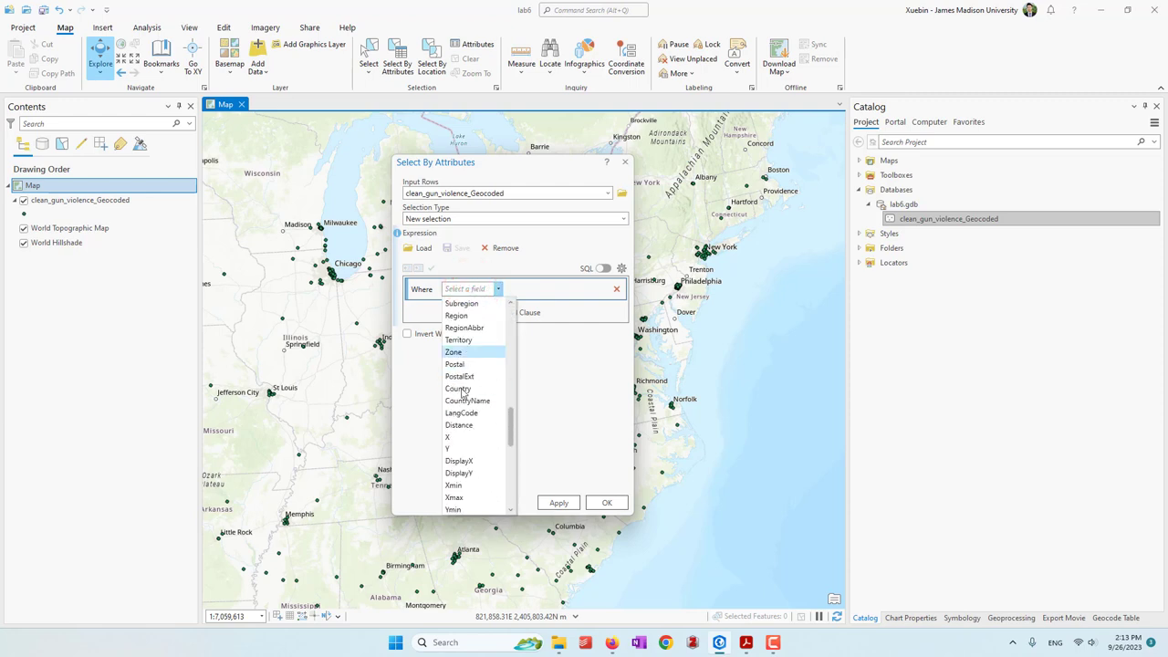
{"action": "scroll", "coordinate": [465, 411], "scroll_direction": "down", "scroll_amount": 6}
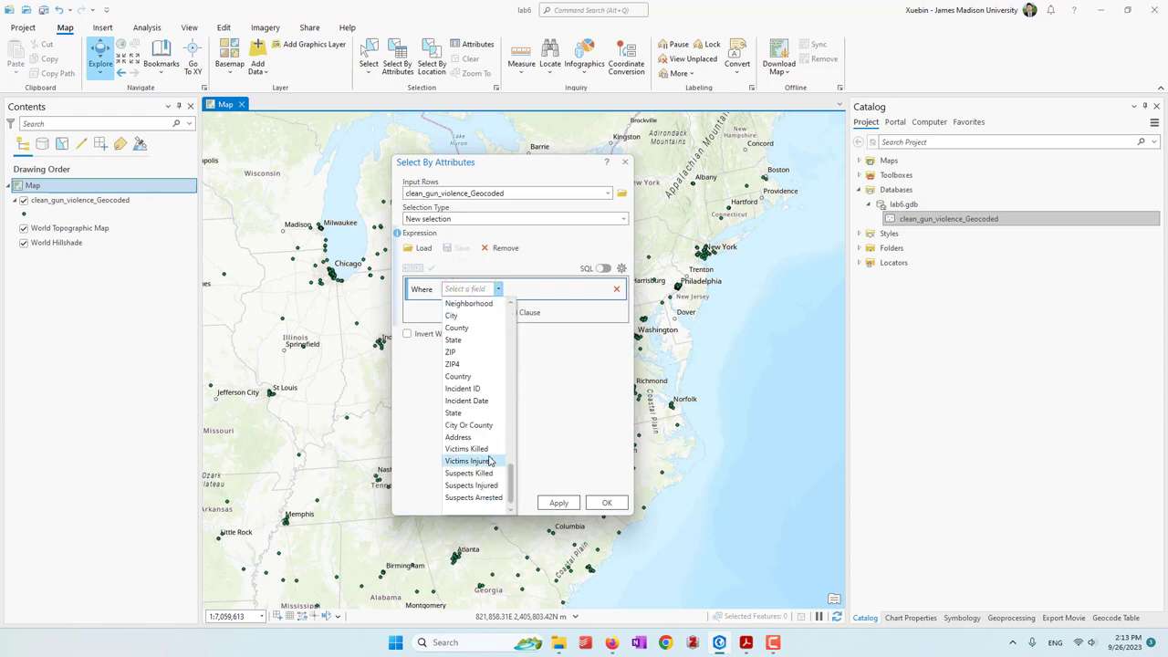
{"action": "left_click", "coordinate": [472, 412]}
{"action": "left_click", "coordinate": [529, 290]}
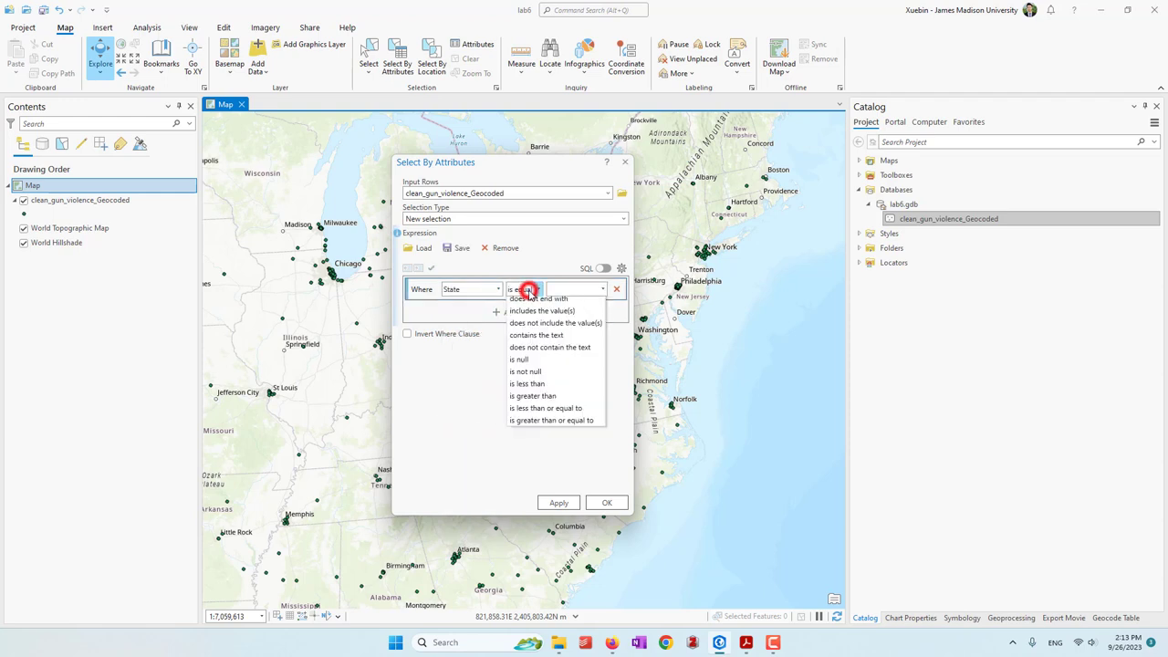
{"action": "left_click", "coordinate": [527, 292]}
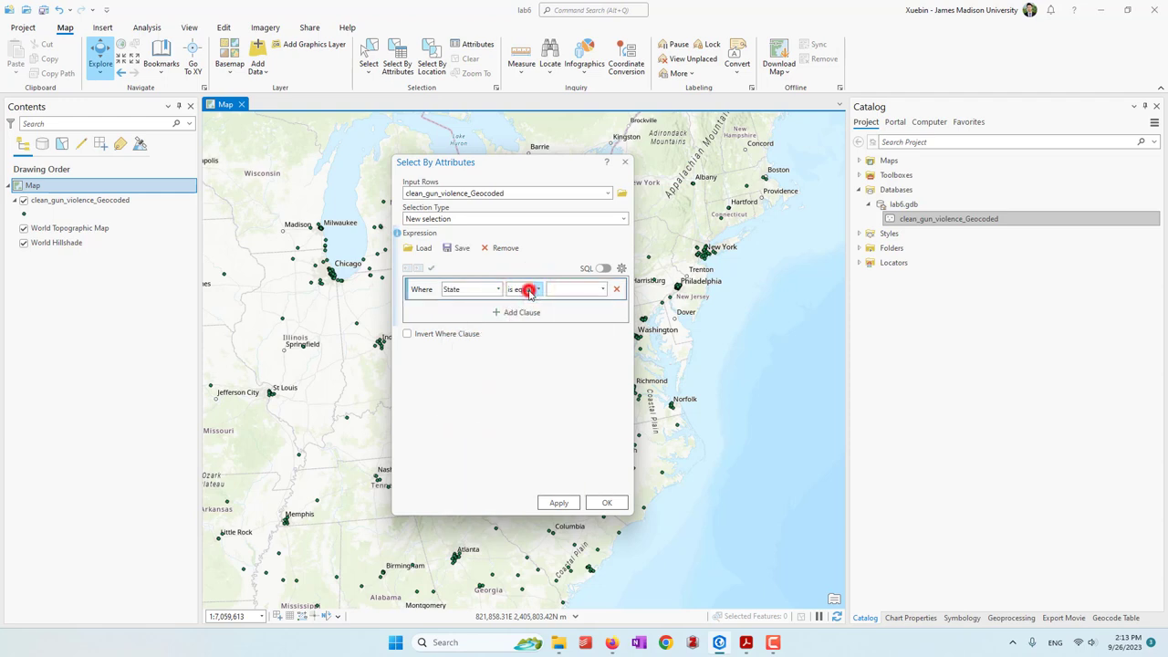
{"action": "left_click", "coordinate": [603, 290]}
{"action": "left_click_drag", "start_coordinate": [615, 345], "coordinate": [614, 482]}
{"action": "left_click", "coordinate": [574, 448]}
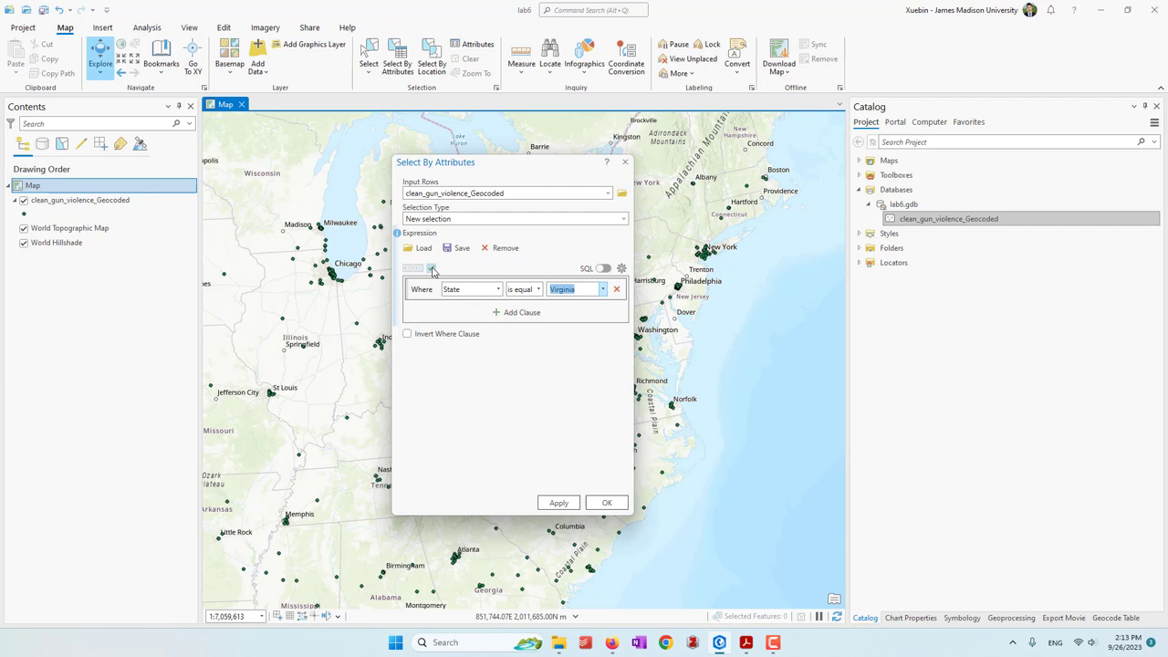
Verify the Virginia expression and run the selection on the geocoded incidents
{"action": "left_click", "coordinate": [432, 270]}
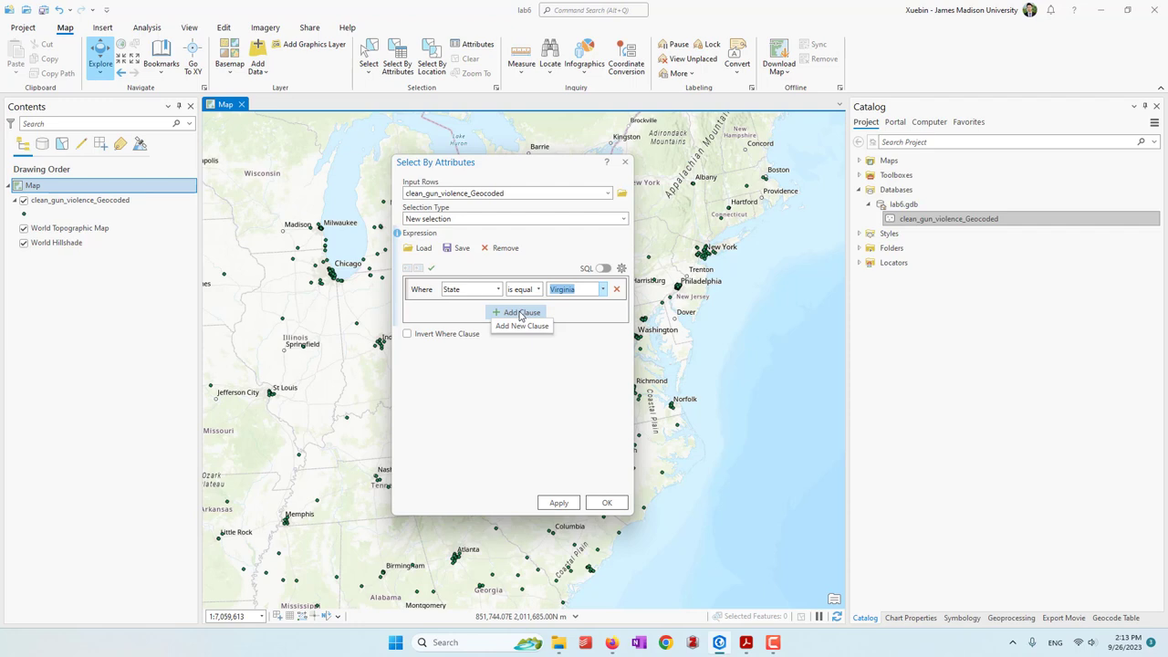
{"action": "left_click", "coordinate": [523, 405]}
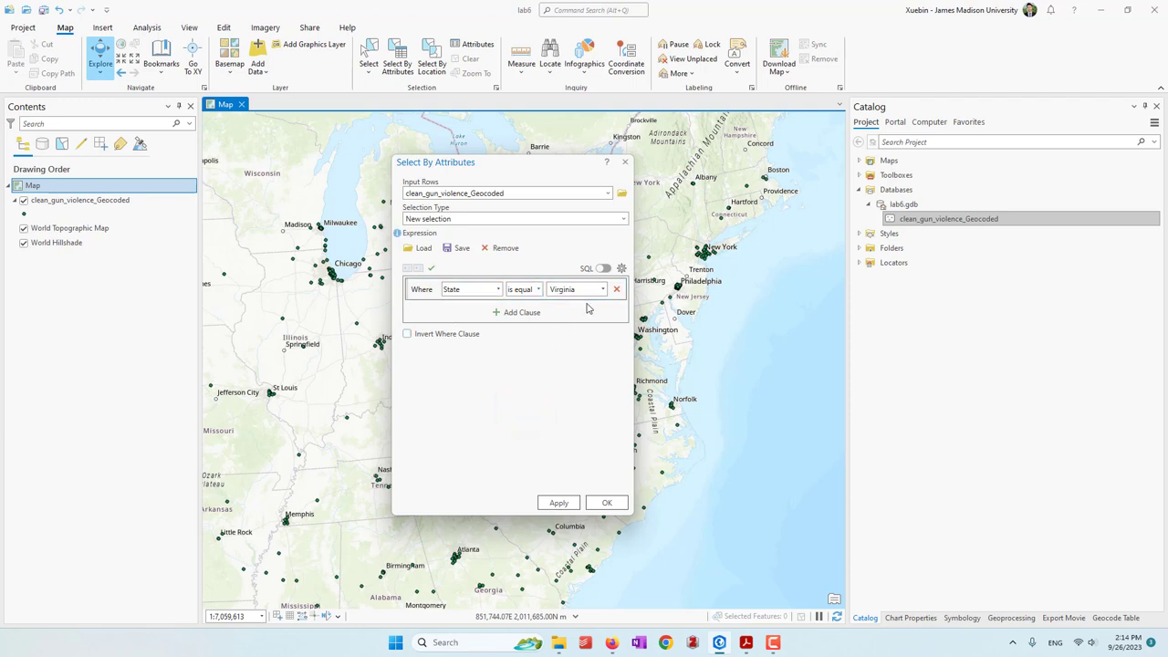
{"action": "left_click", "coordinate": [431, 269]}
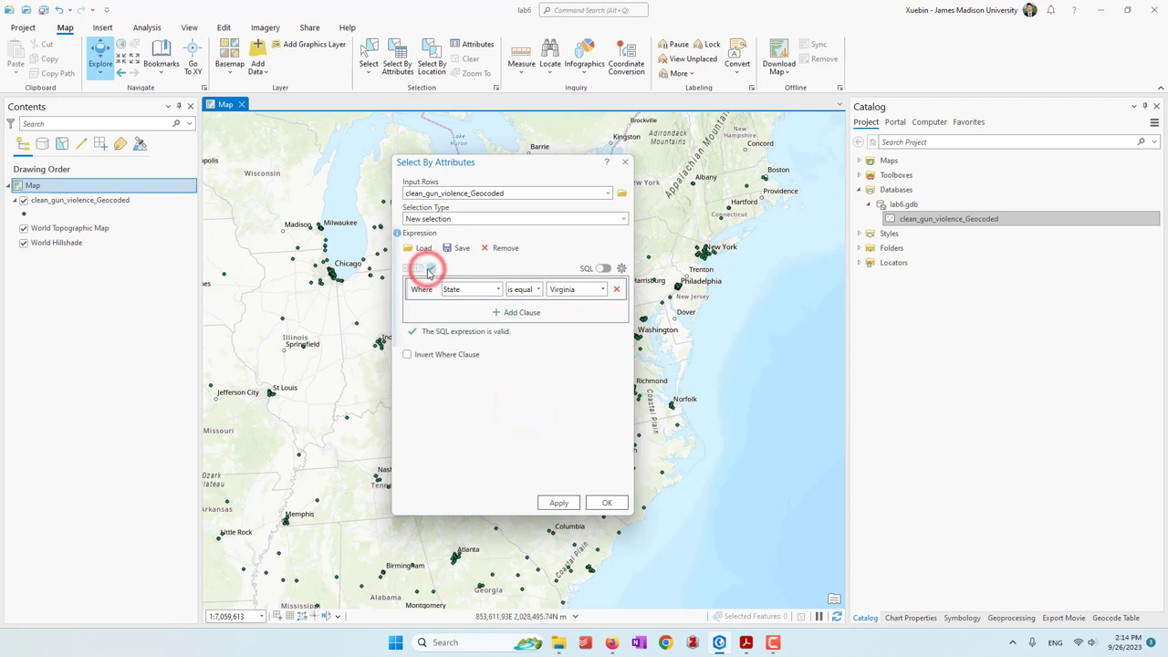
{"action": "left_click", "coordinate": [603, 506]}
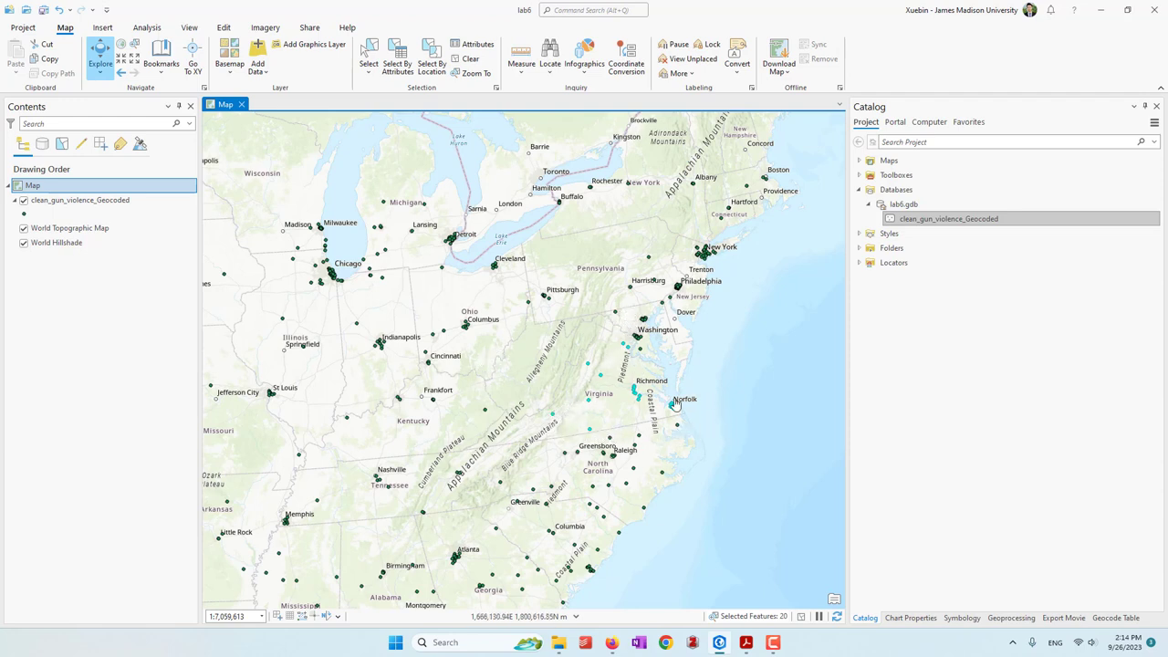
Show only the selected records in the geocoded layer's attribute table and examine the Virginia incidents' locations and victim fields
{"action": "scroll", "coordinate": [618, 397], "scroll_direction": "up", "scroll_amount": 3}
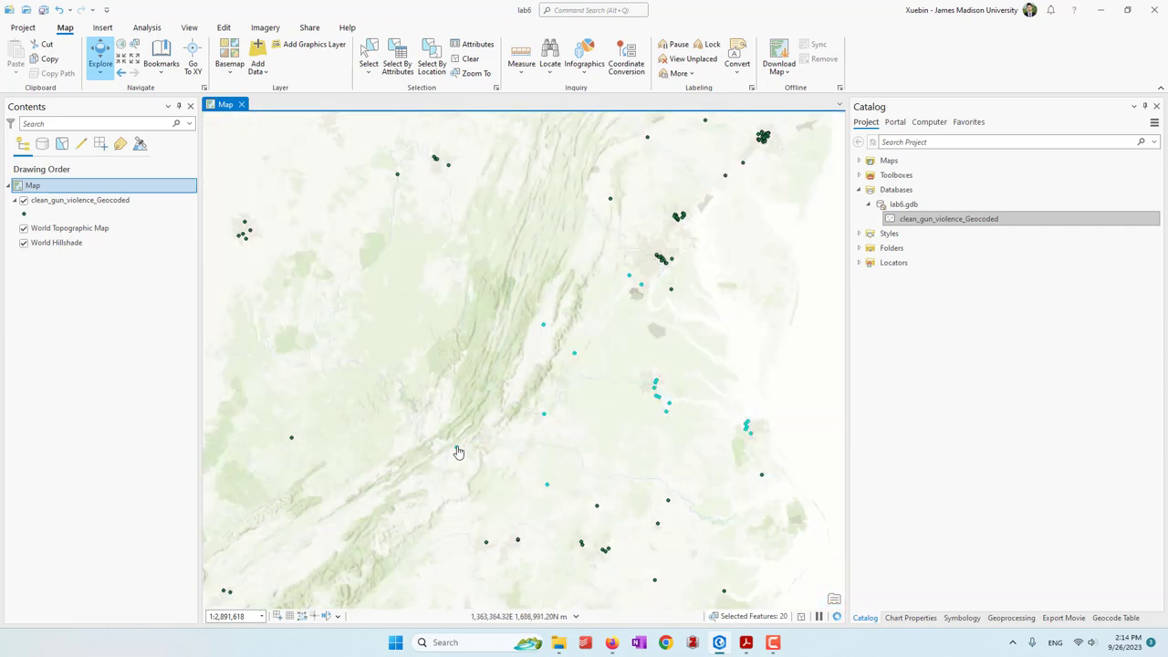
{"action": "right_click", "coordinate": [69, 201]}
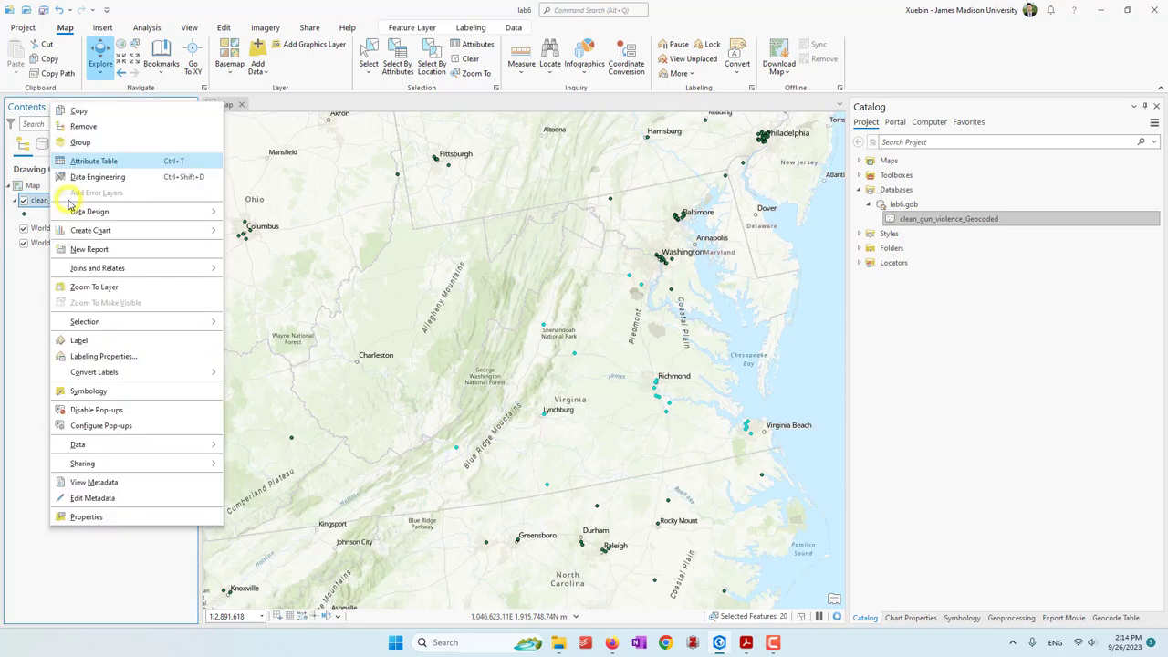
{"action": "left_click", "coordinate": [99, 161]}
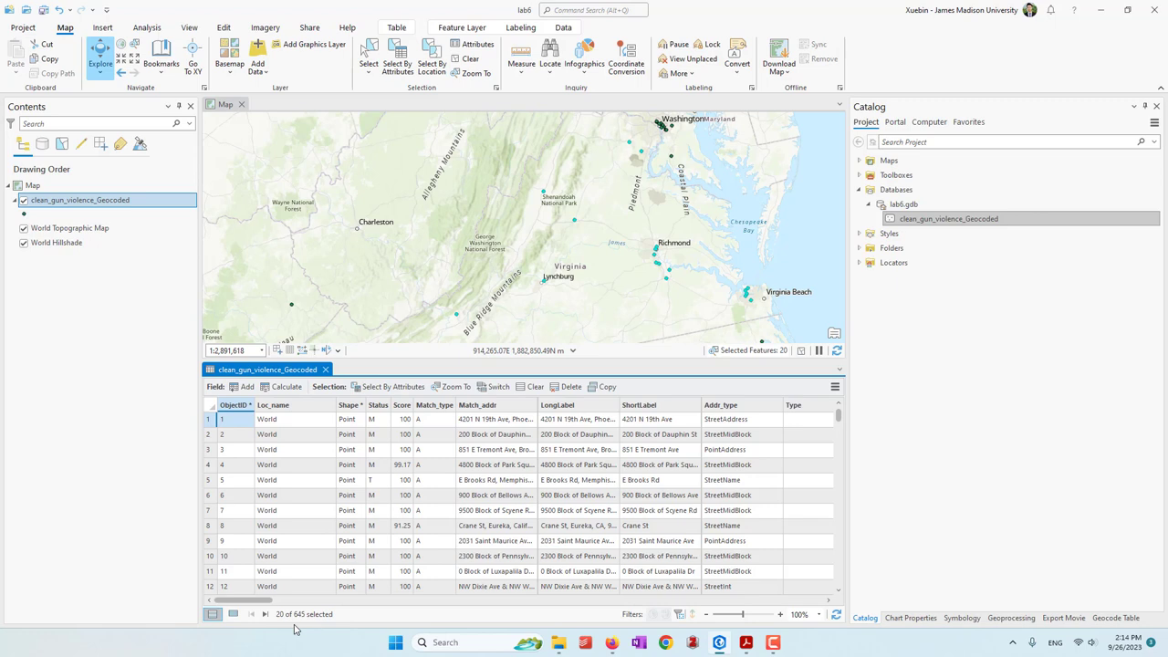
{"action": "left_click", "coordinate": [232, 618]}
{"action": "left_click_drag", "start_coordinate": [228, 601], "coordinate": [818, 618]}
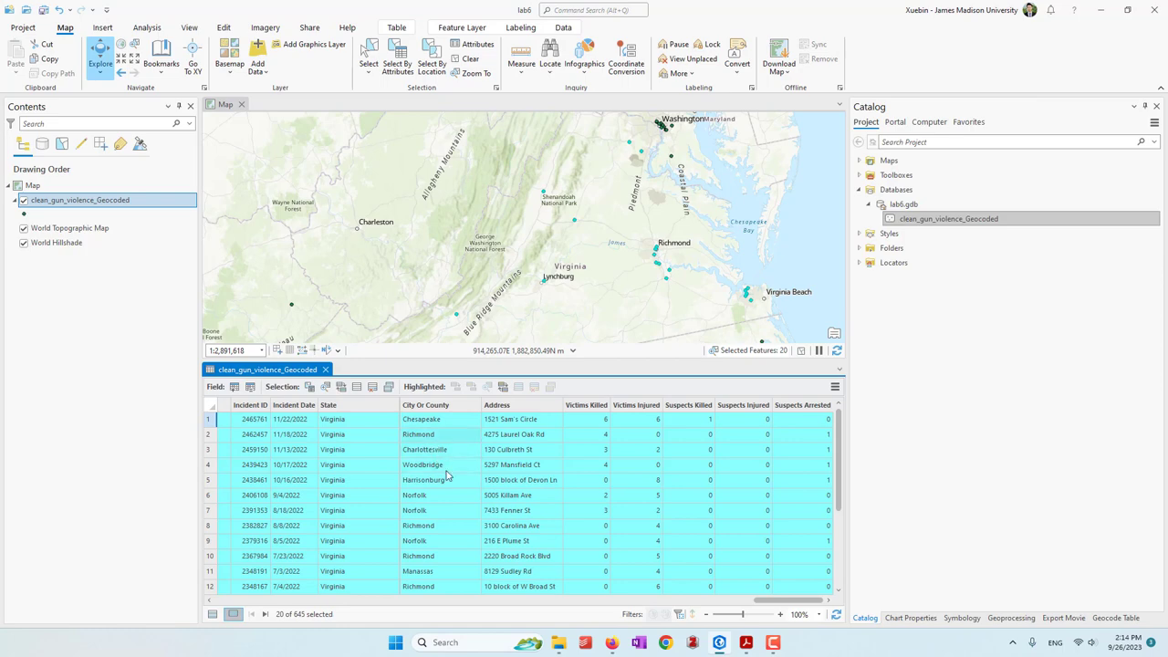
{"action": "scroll", "coordinate": [461, 533], "scroll_direction": "down", "scroll_amount": 3}
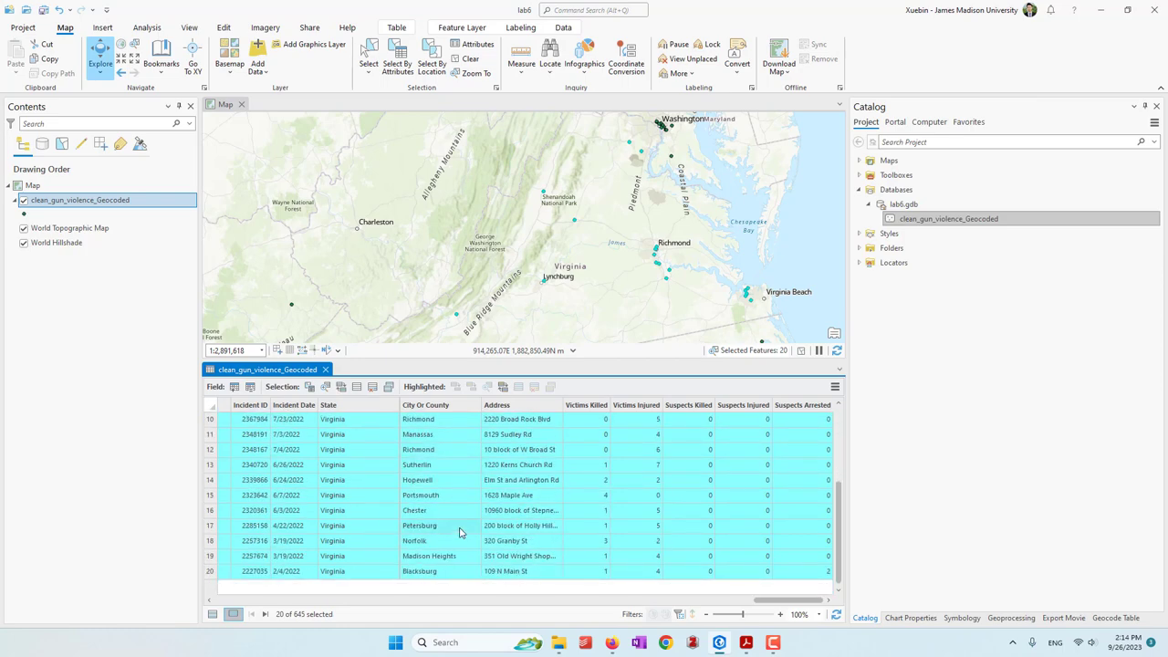
{"action": "scroll", "coordinate": [461, 533], "scroll_direction": "up", "scroll_amount": 3}
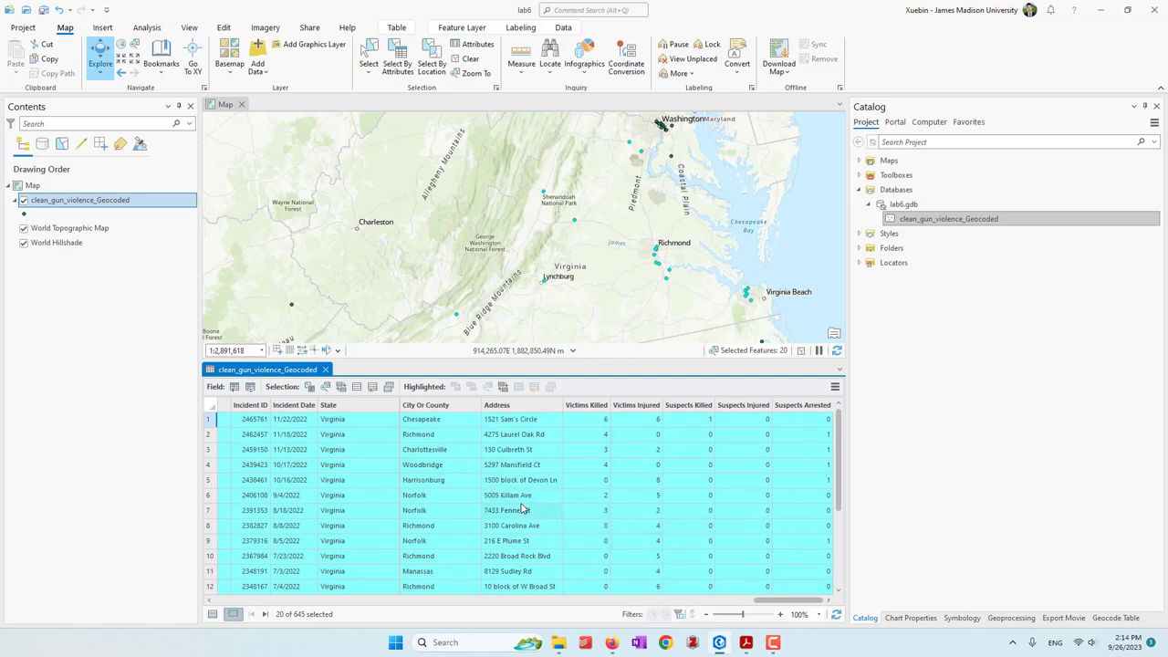
{"action": "scroll", "coordinate": [636, 257], "scroll_direction": "down", "scroll_amount": 2}
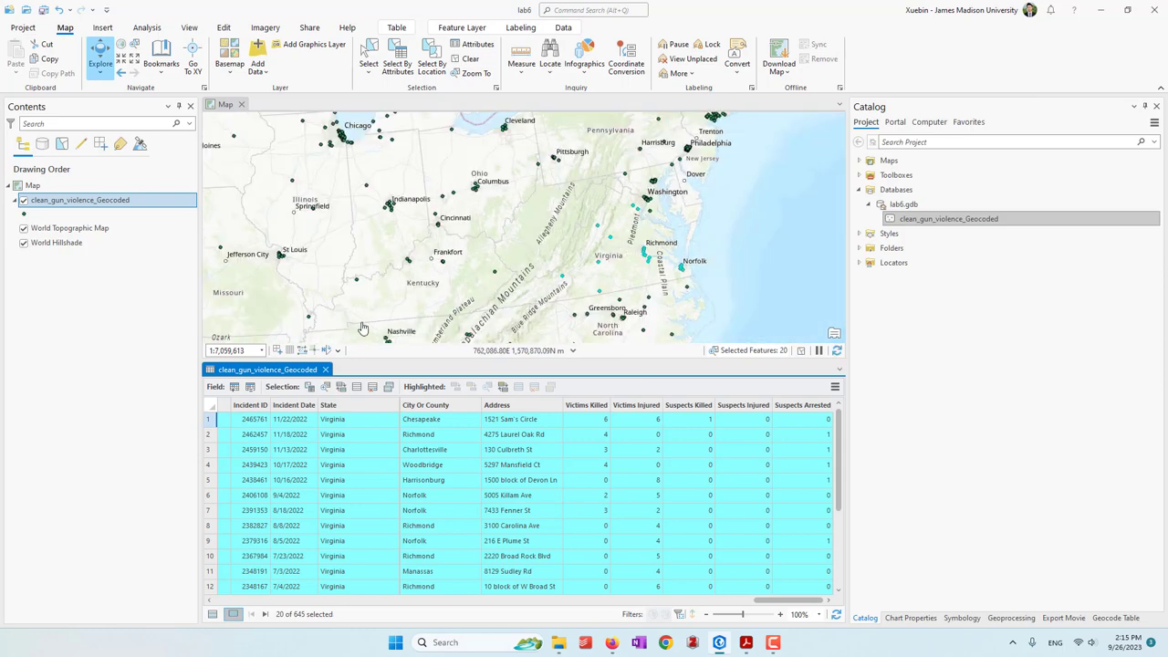
Close the geocoded layer's attribute table and clear the selection of Virginia incidents
{"action": "left_click", "coordinate": [326, 368]}
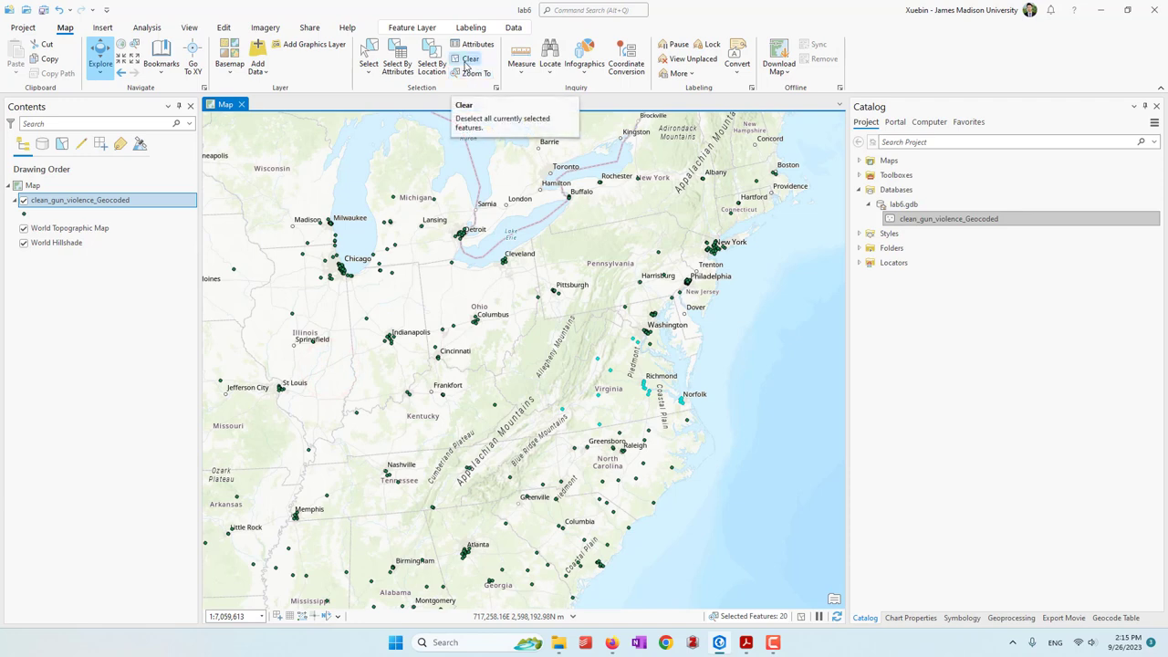
{"action": "left_click", "coordinate": [465, 60]}
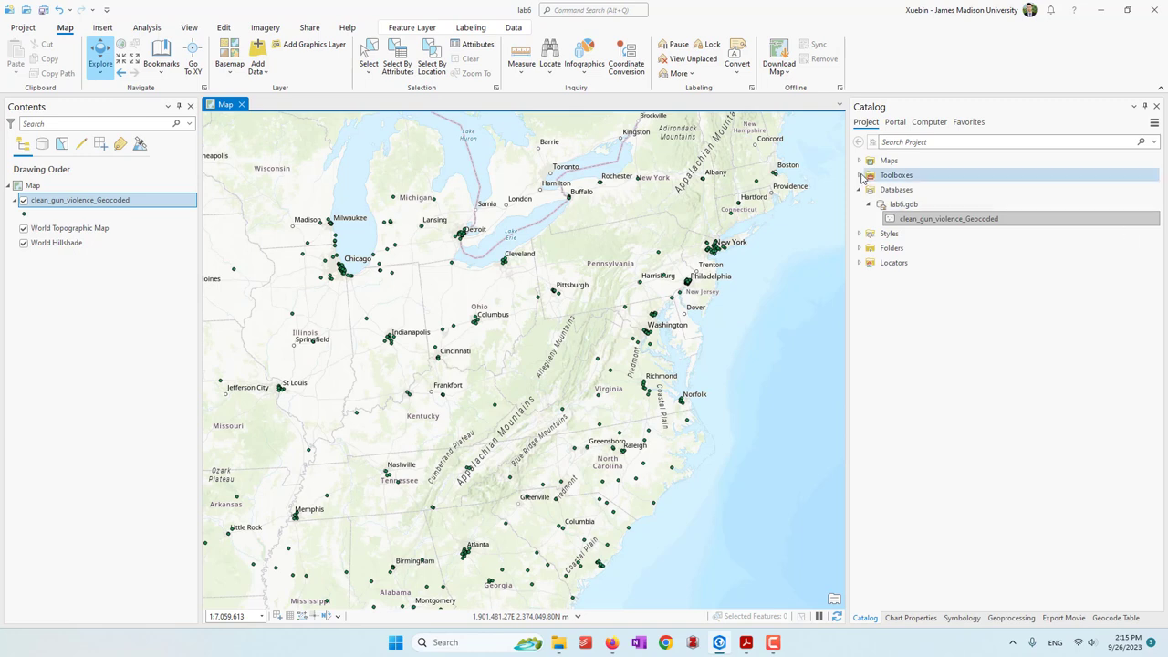
Search the Living Atlas for "usa counties" and add USA Counties Generalized Boundaries to the map
{"action": "left_click", "coordinate": [896, 123]}
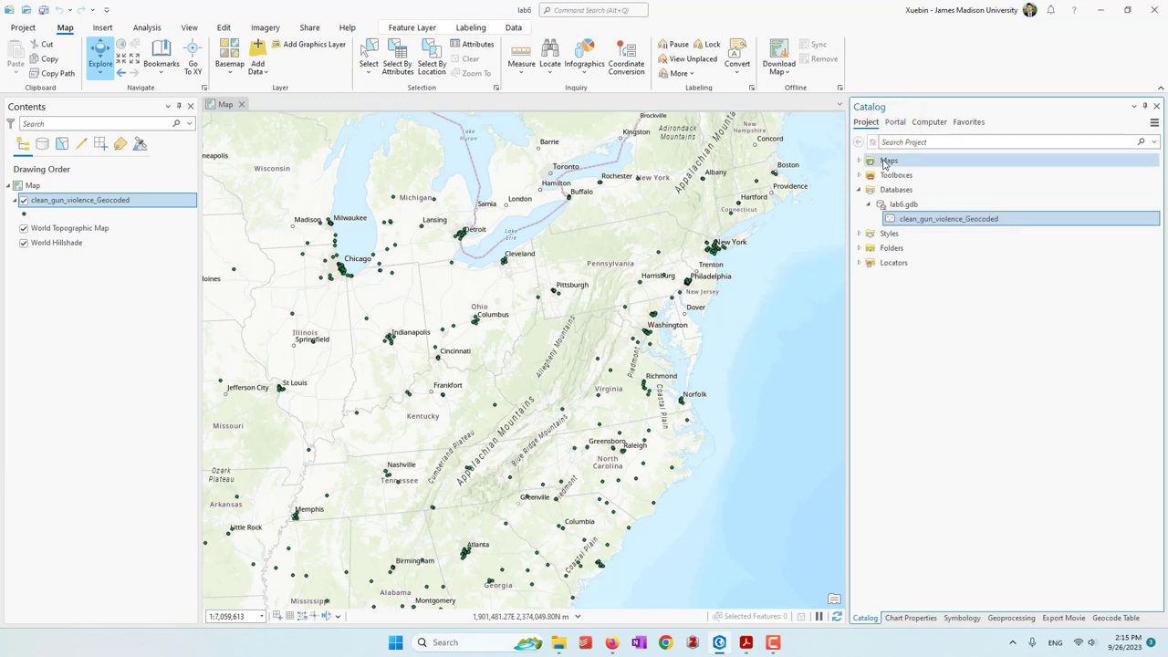
{"action": "left_click", "coordinate": [896, 123]}
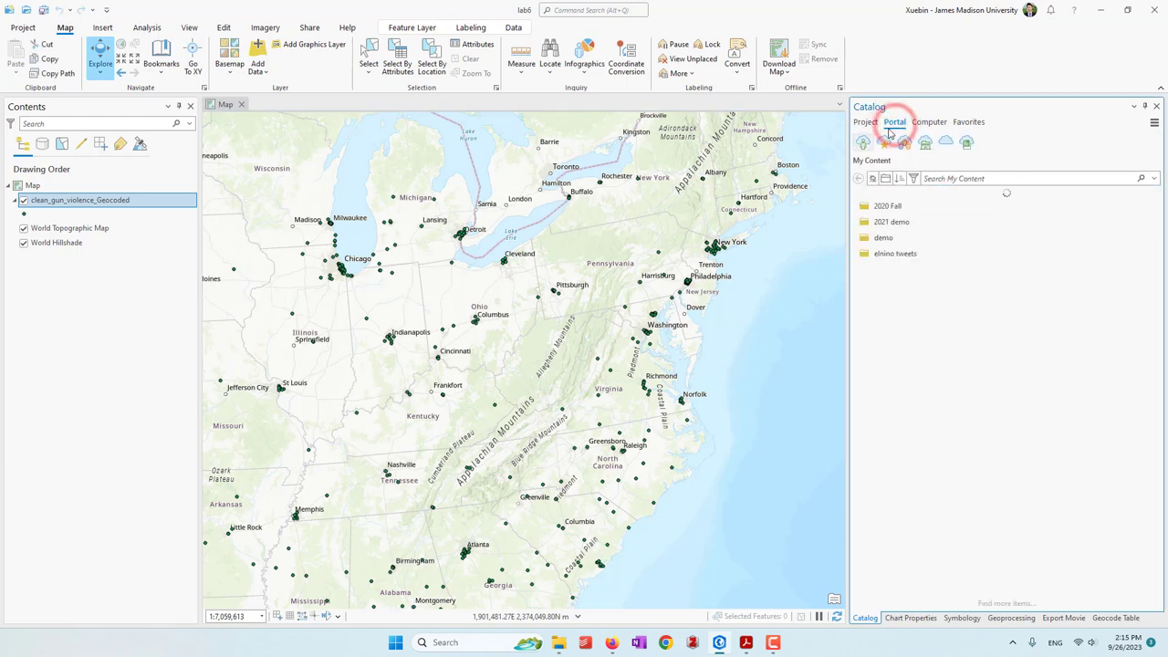
{"action": "left_click", "coordinate": [965, 143]}
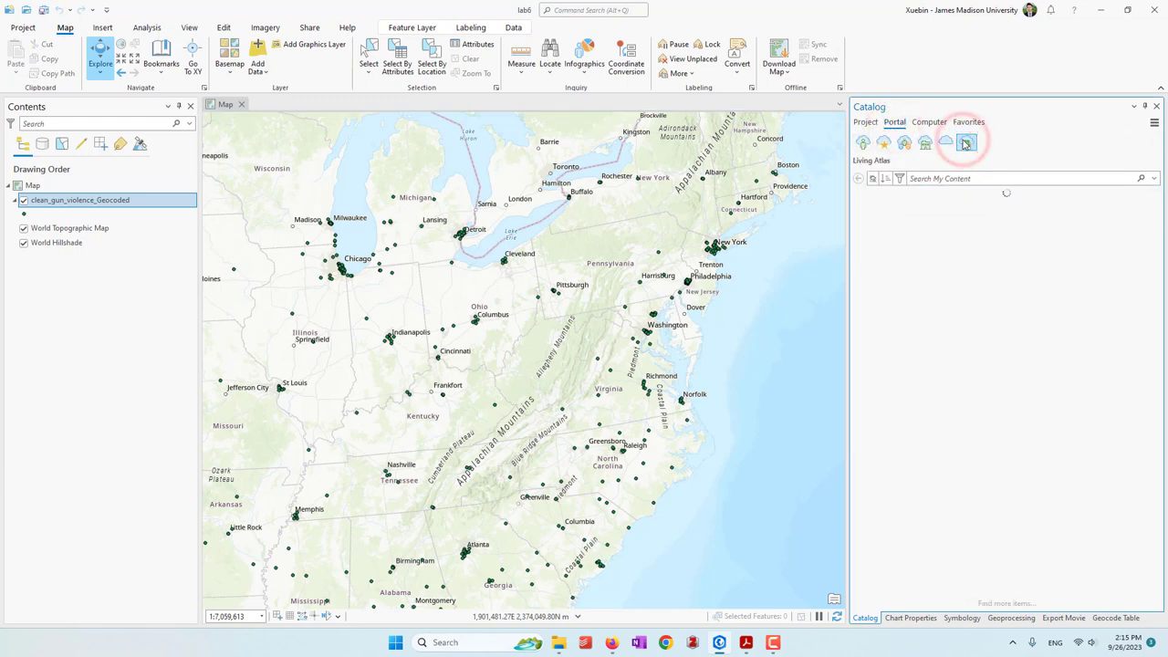
{"action": "left_click", "coordinate": [958, 178]}
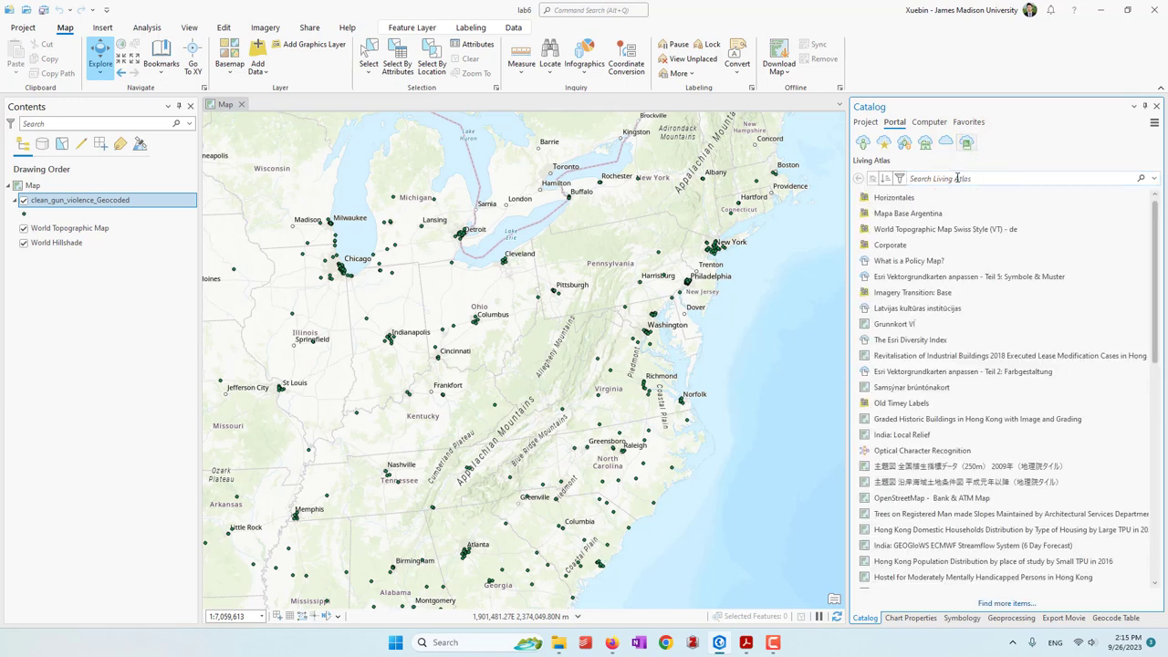
{"action": "type", "text": "usa co"}
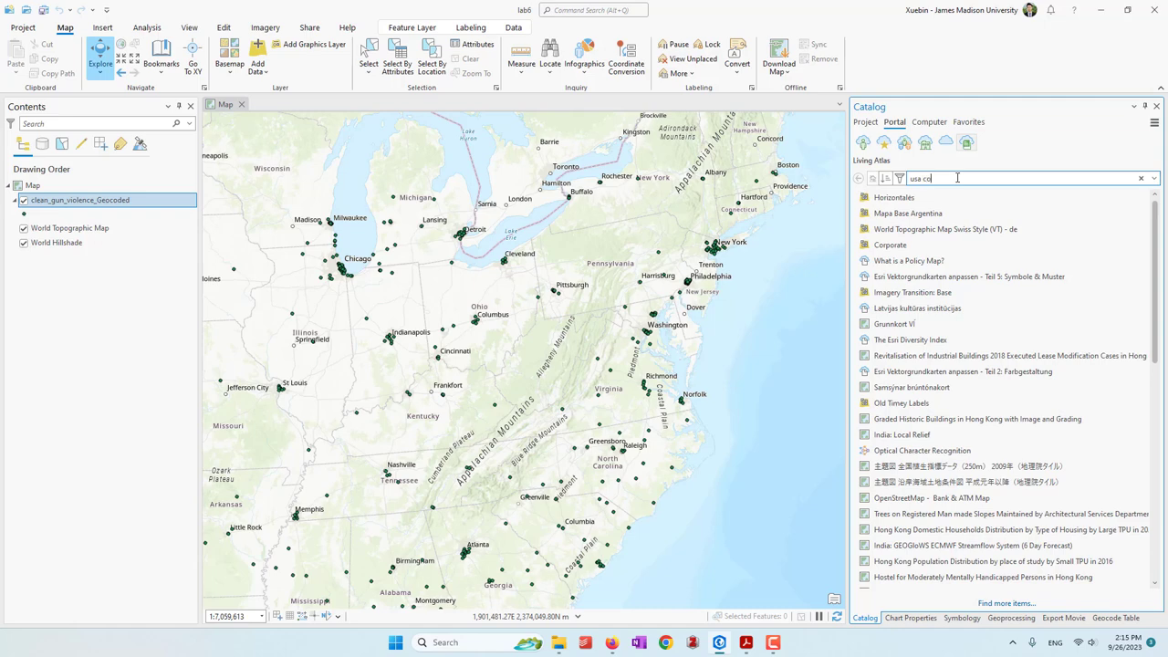
{"action": "type", "text": "unties"}
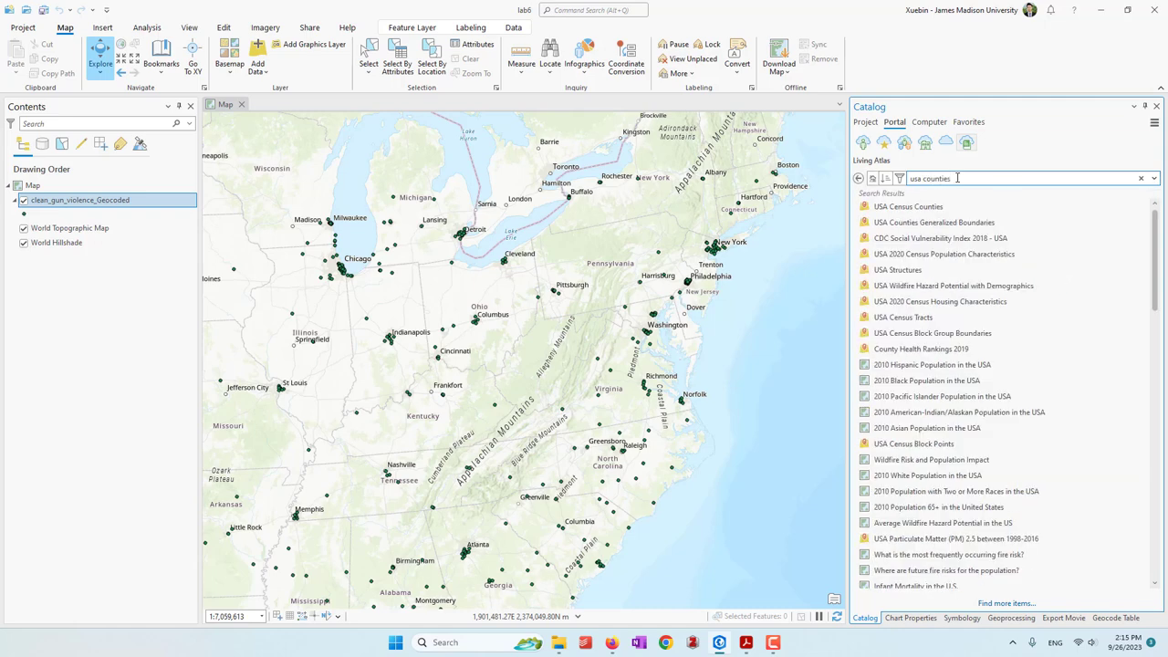
{"action": "mouse_move", "coordinate": [955, 231]}
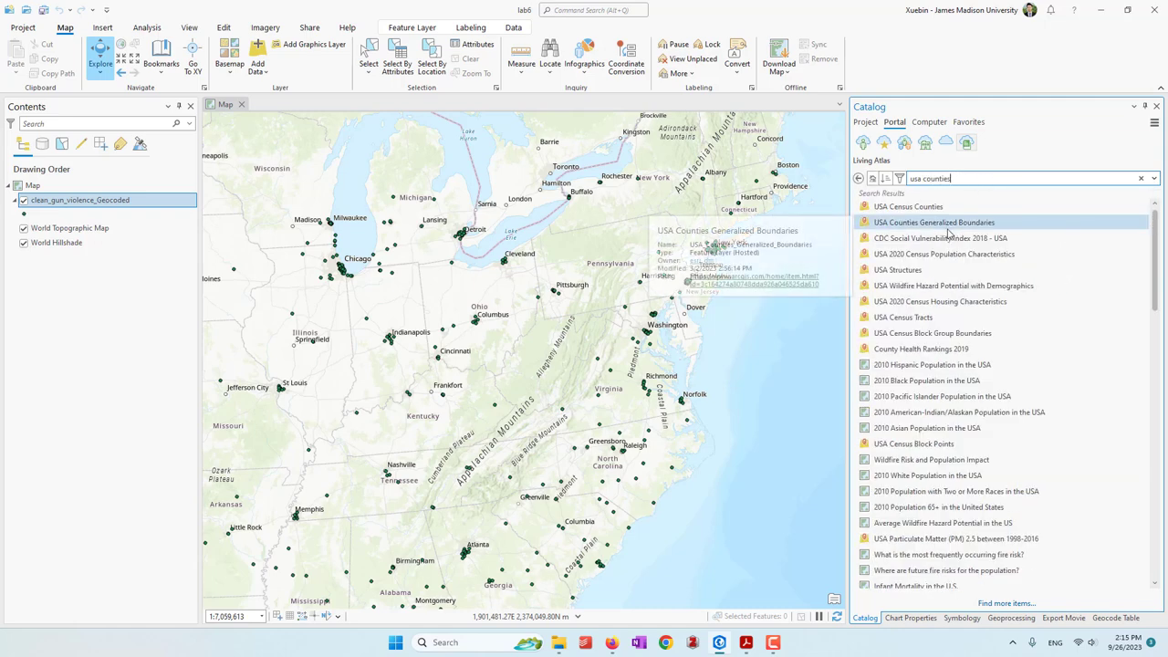
{"action": "left_click_drag", "start_coordinate": [965, 228], "coordinate": [629, 316]}
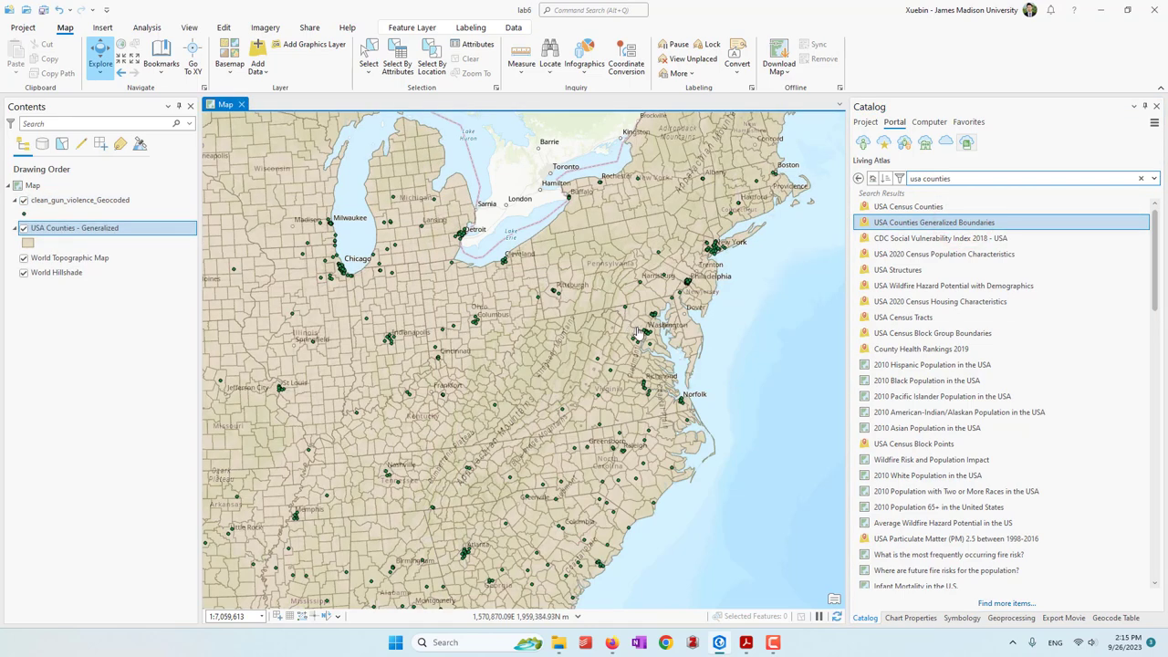
Select the Richmond polygon in the USA Counties - Generalized layer on the map
{"action": "scroll", "coordinate": [686, 401], "scroll_direction": "up", "scroll_amount": 4}
{"action": "scroll", "coordinate": [355, 318], "scroll_direction": "up", "scroll_amount": 3}
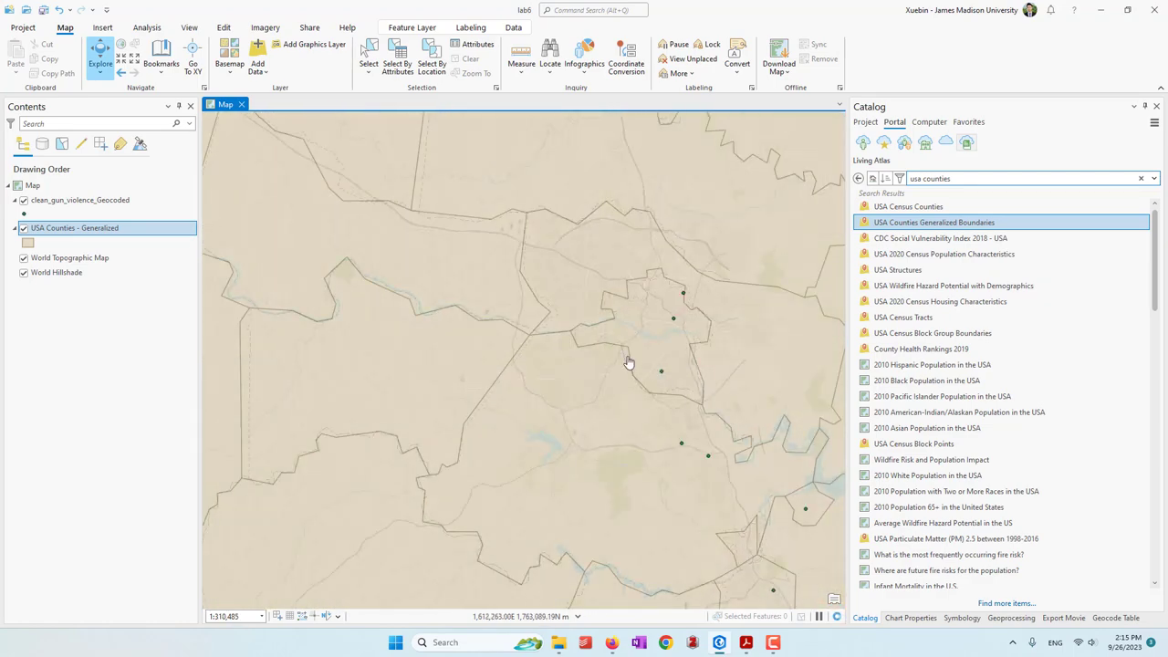
{"action": "left_click", "coordinate": [367, 51]}
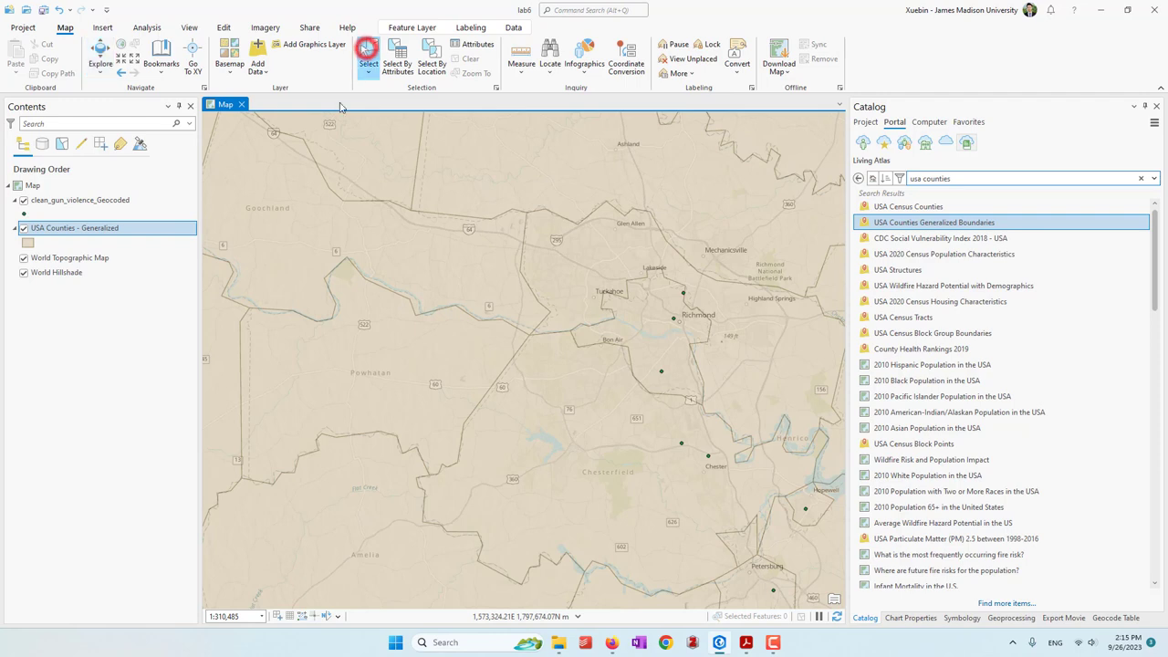
{"action": "left_click", "coordinate": [650, 325]}
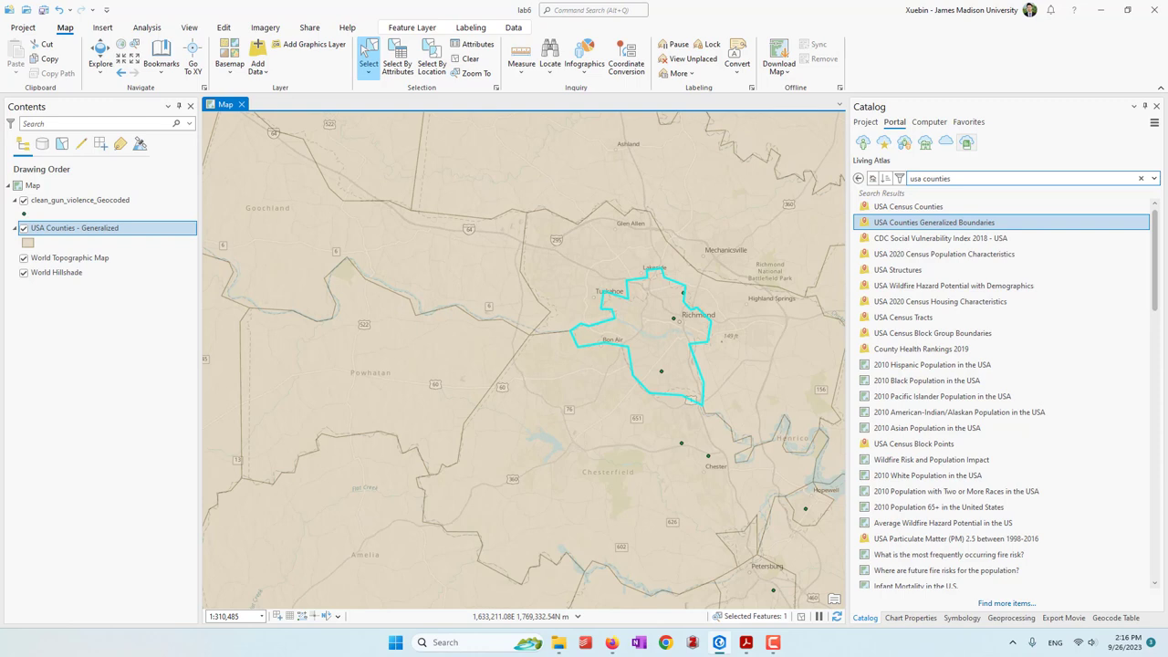
Set up Select By Location with clean_gun_violence_Geocoded as input and the selected USA Counties - Generalized polygon as selecting features
{"action": "left_click", "coordinate": [433, 63]}
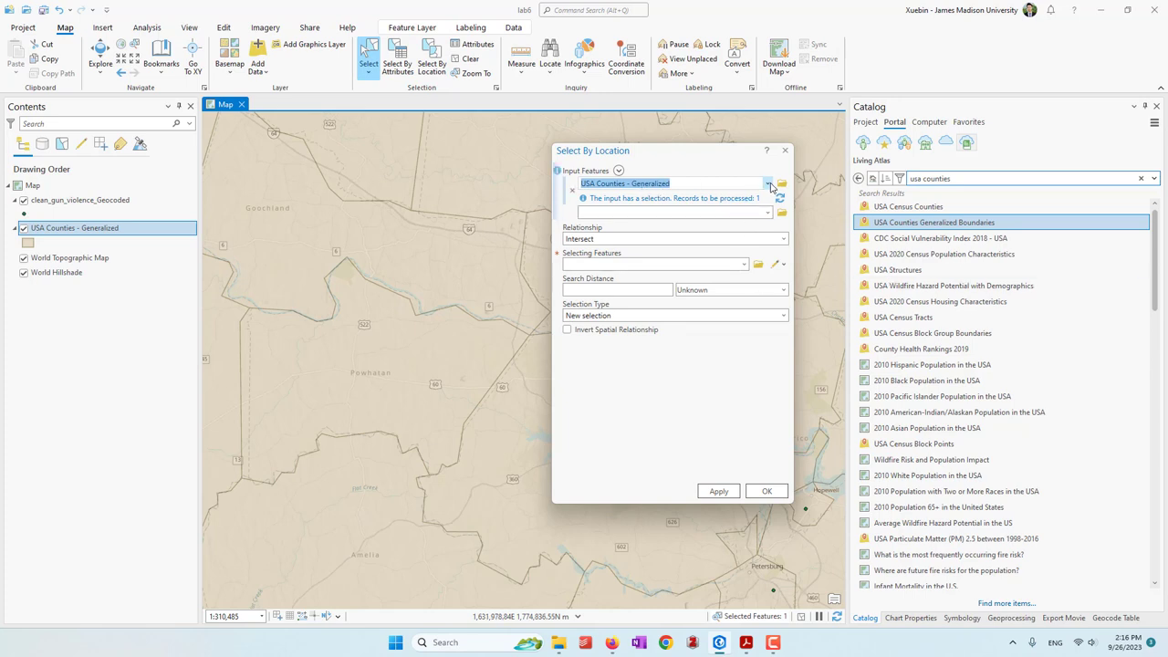
{"action": "left_click", "coordinate": [769, 183]}
{"action": "left_click", "coordinate": [672, 196]}
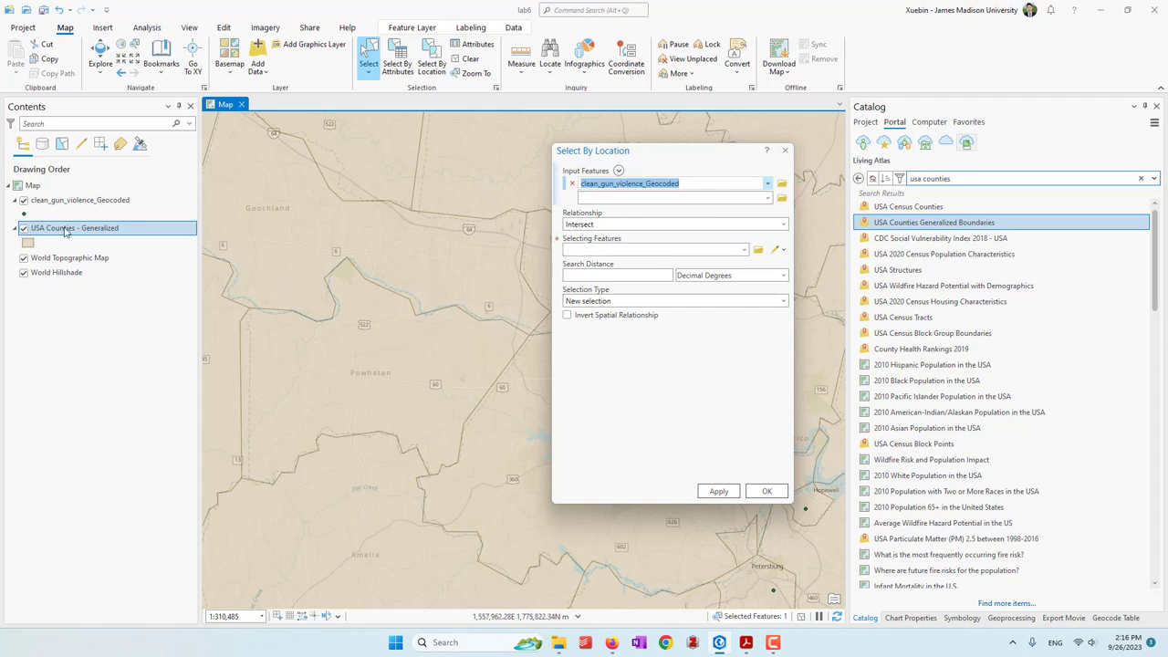
{"action": "left_click_drag", "start_coordinate": [677, 162], "coordinate": [390, 170]}
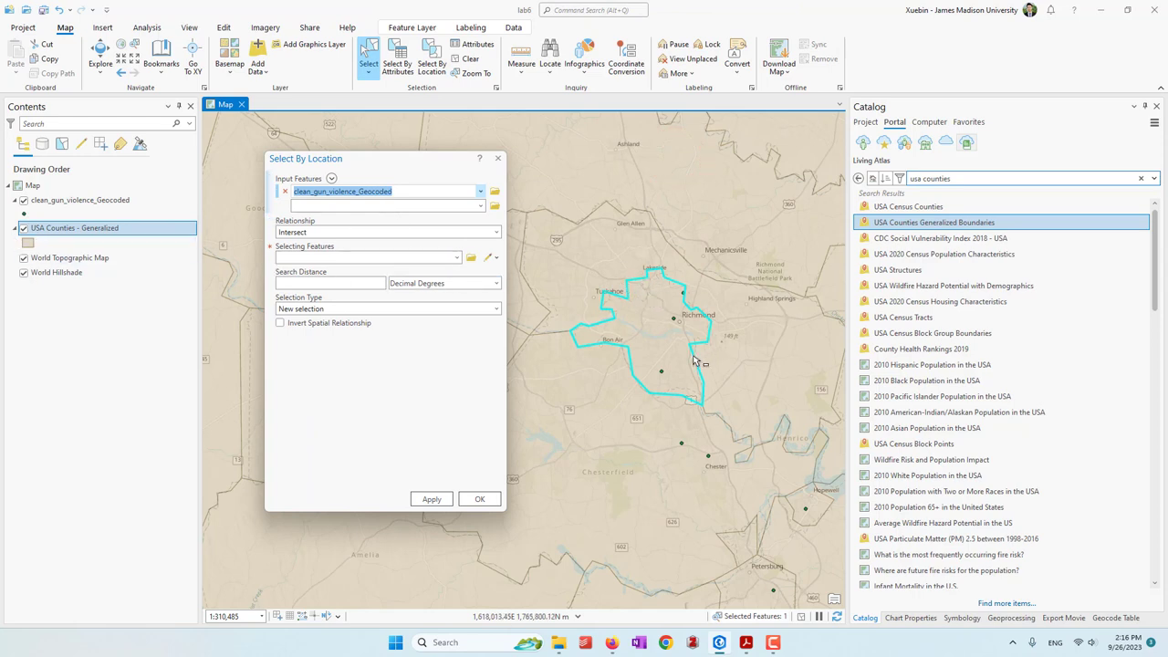
{"action": "left_click", "coordinate": [457, 259]}
{"action": "left_click", "coordinate": [341, 289]}
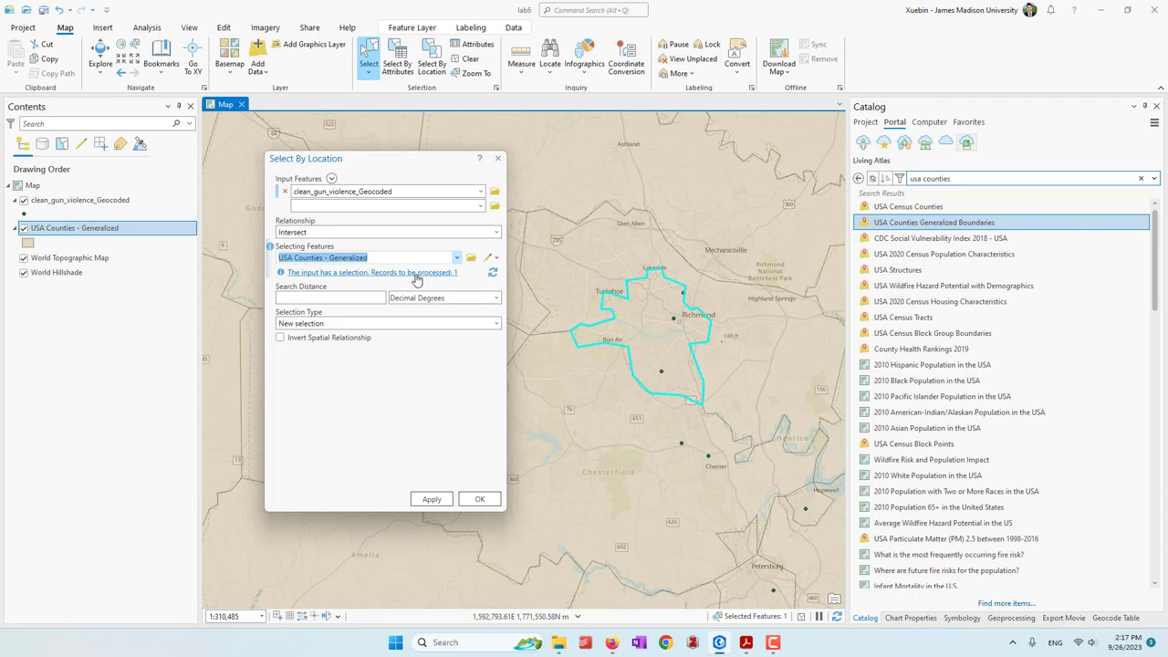
Keep the Intersect relationship and New selection type, and run the selection of incidents within the Richmond polygon
{"action": "left_click", "coordinate": [387, 376]}
{"action": "left_click", "coordinate": [495, 324]}
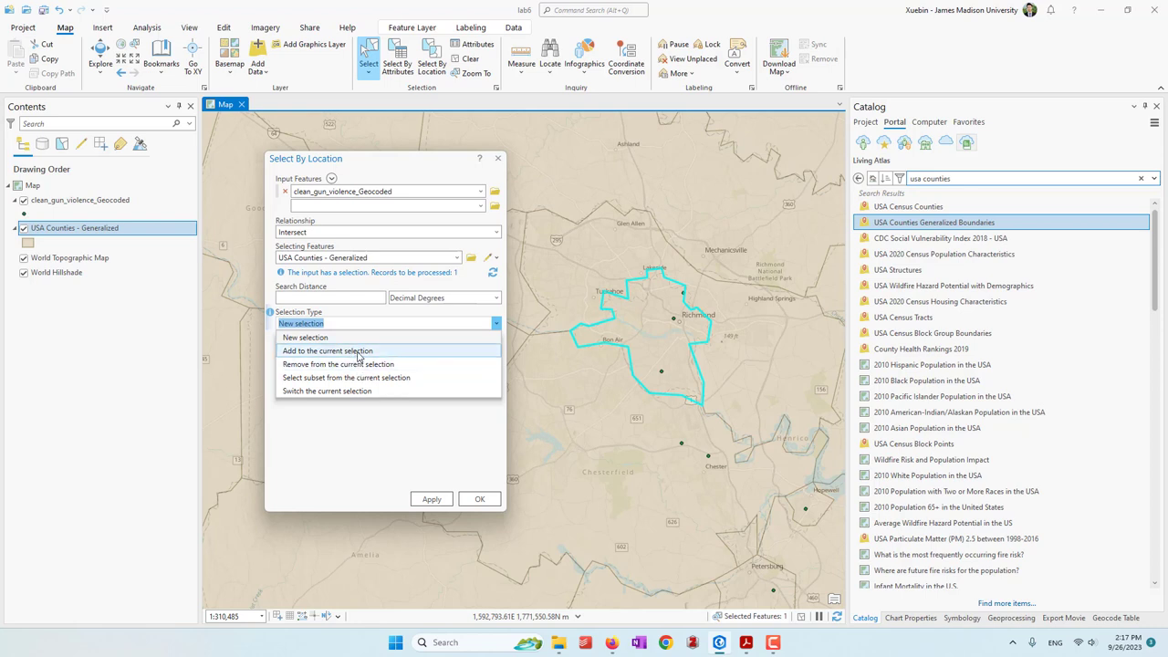
{"action": "left_click", "coordinate": [345, 443]}
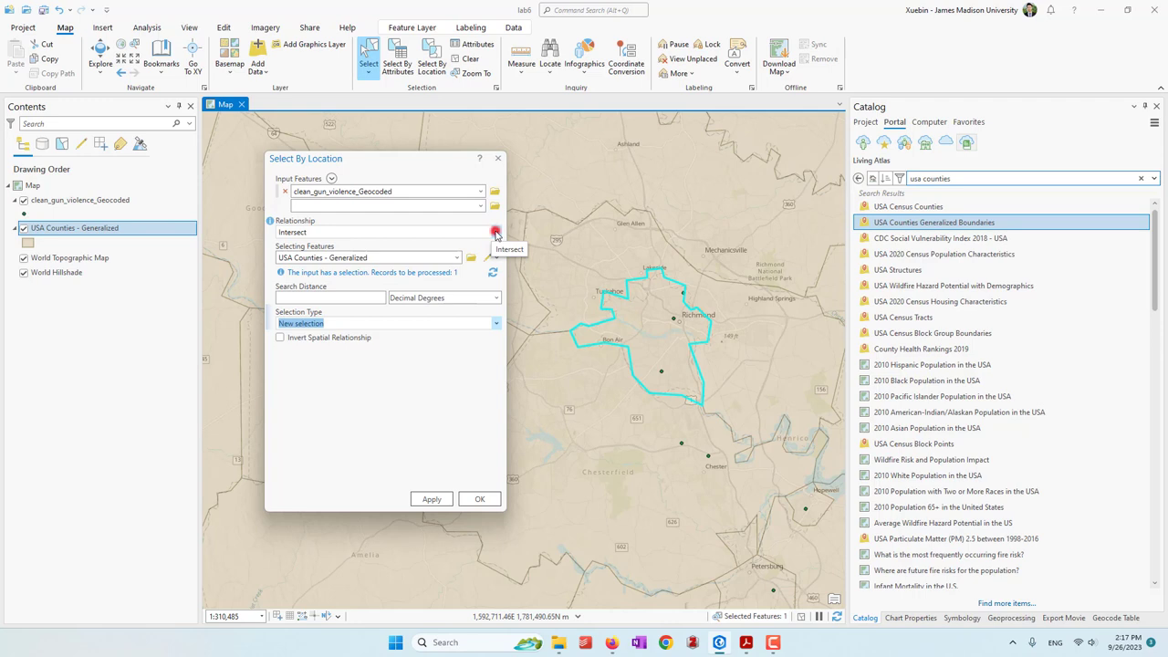
{"action": "left_click", "coordinate": [496, 233]}
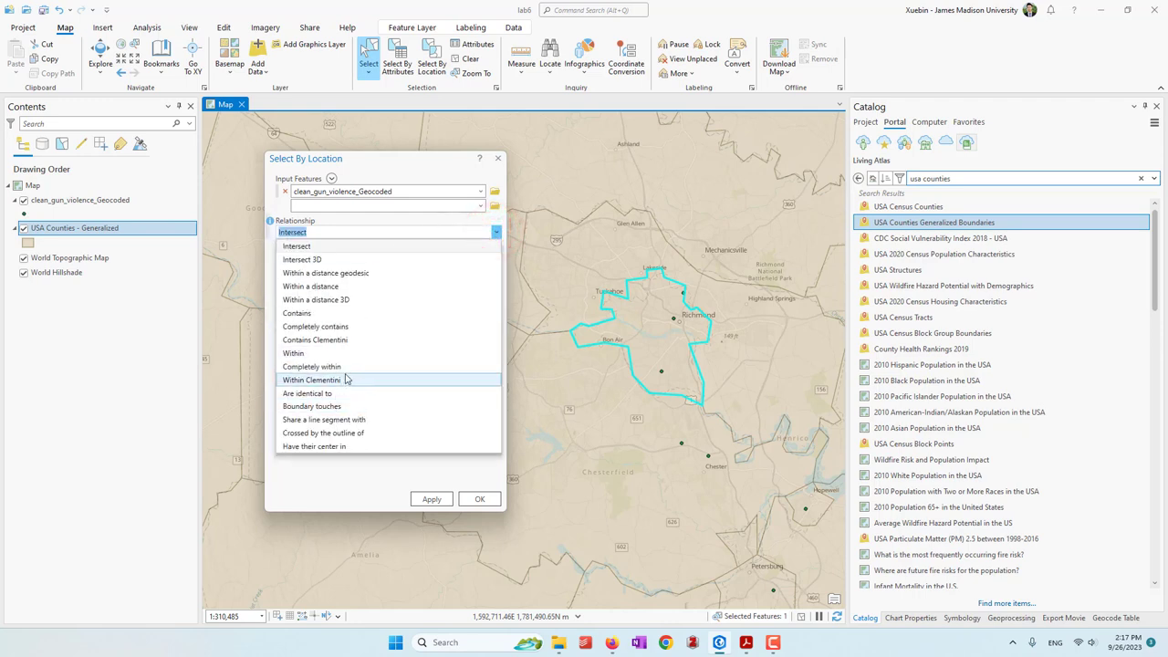
{"action": "left_click", "coordinate": [332, 487]}
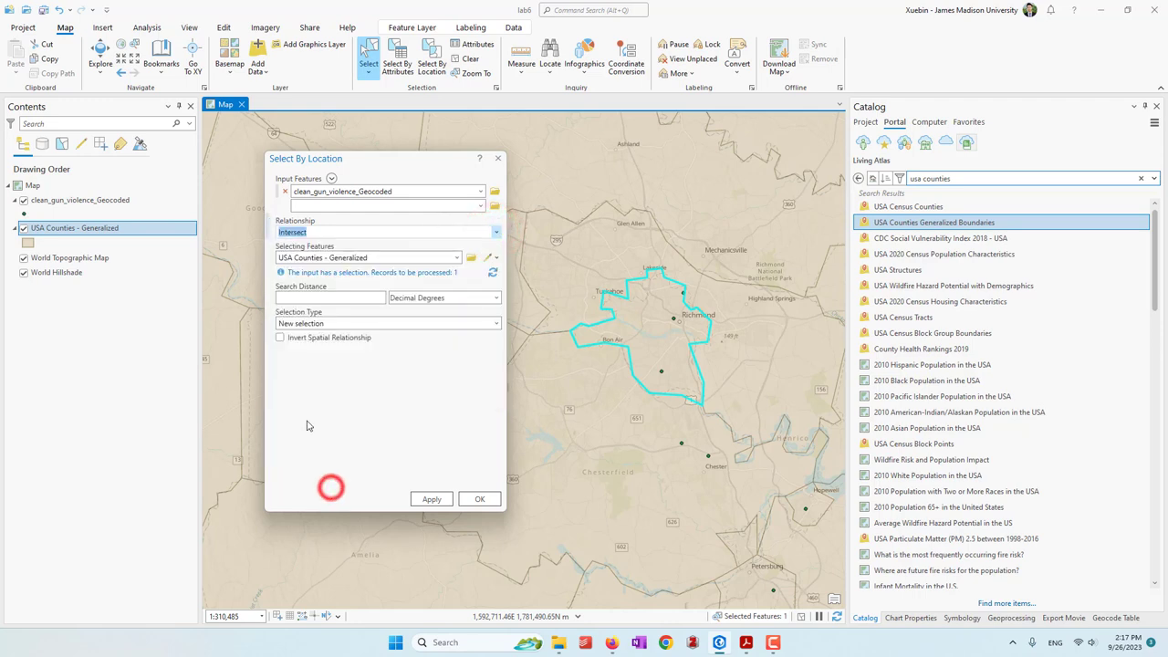
{"action": "left_click", "coordinate": [322, 239]}
{"action": "left_click", "coordinate": [414, 438]}
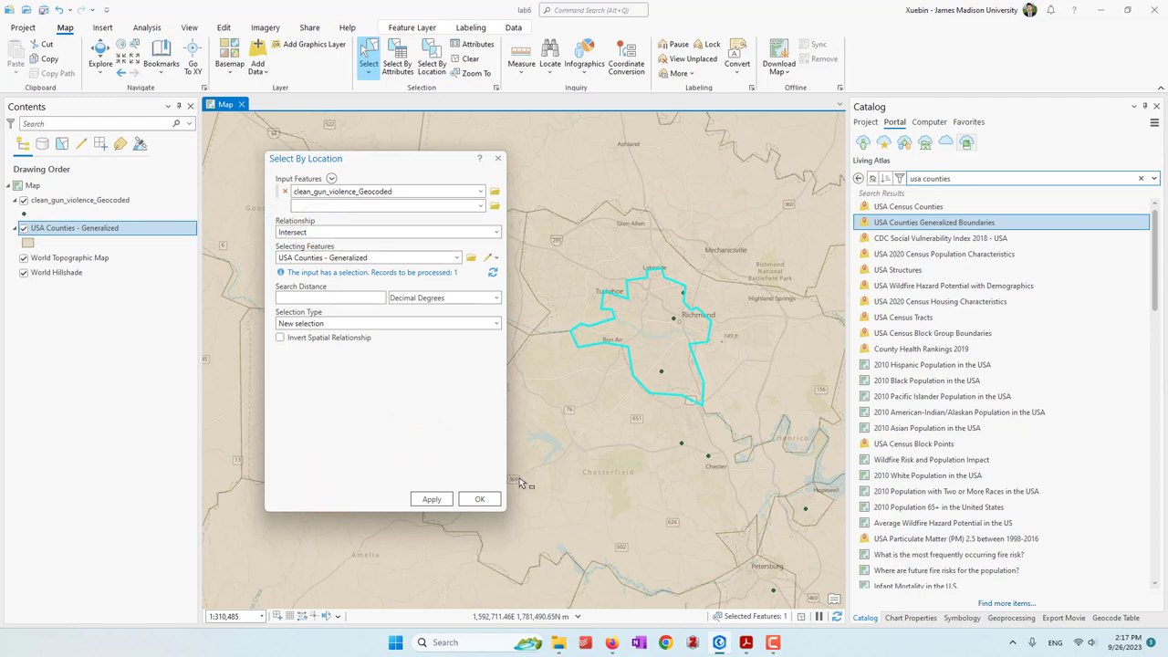
{"action": "left_click", "coordinate": [481, 499]}
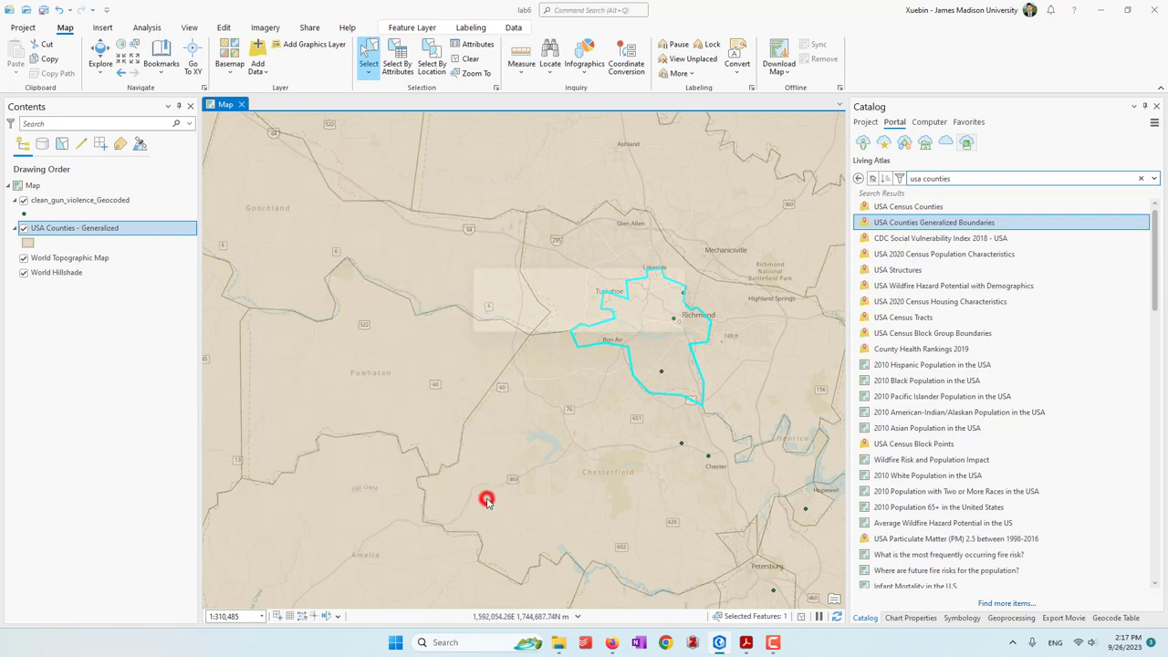
{"action": "scroll", "coordinate": [696, 315], "scroll_direction": "up", "scroll_amount": 2}
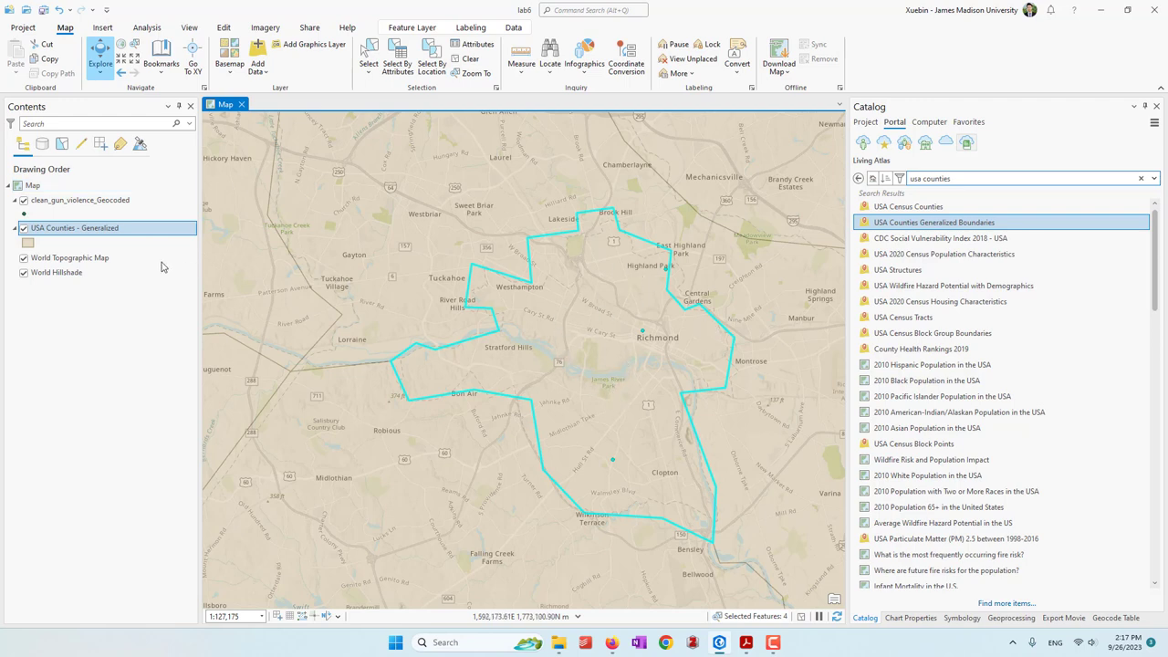
Show only the selected records in the geocoded layer's attribute table and examine the Richmond incidents' location and victim fields
{"action": "right_click", "coordinate": [79, 204]}
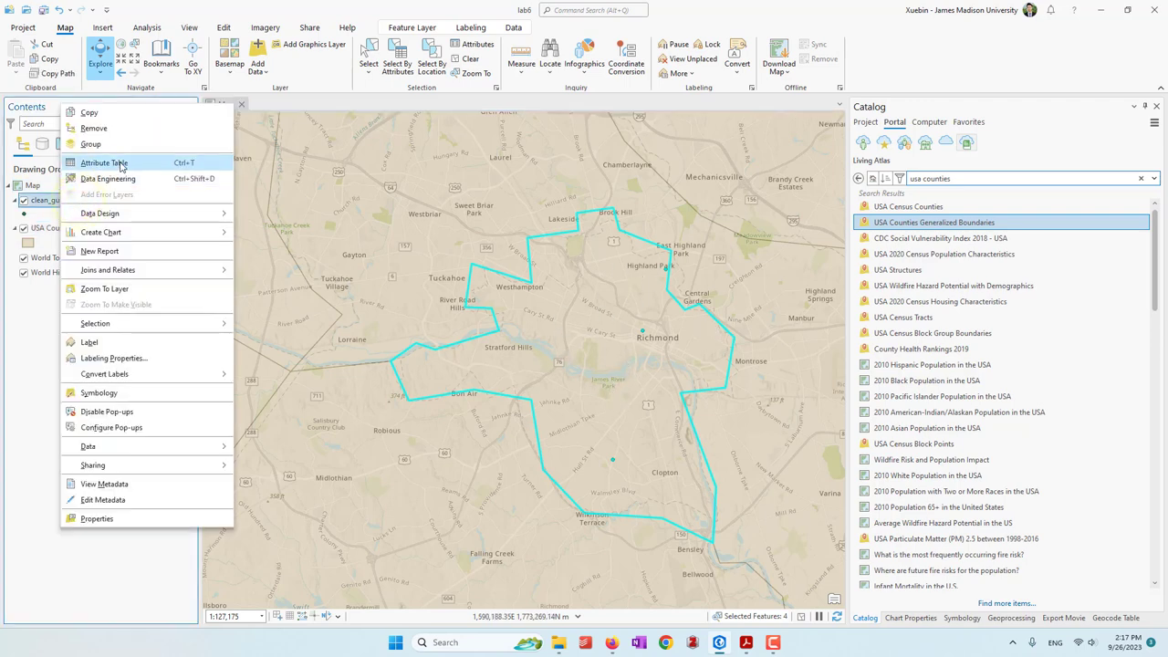
{"action": "left_click", "coordinate": [119, 163]}
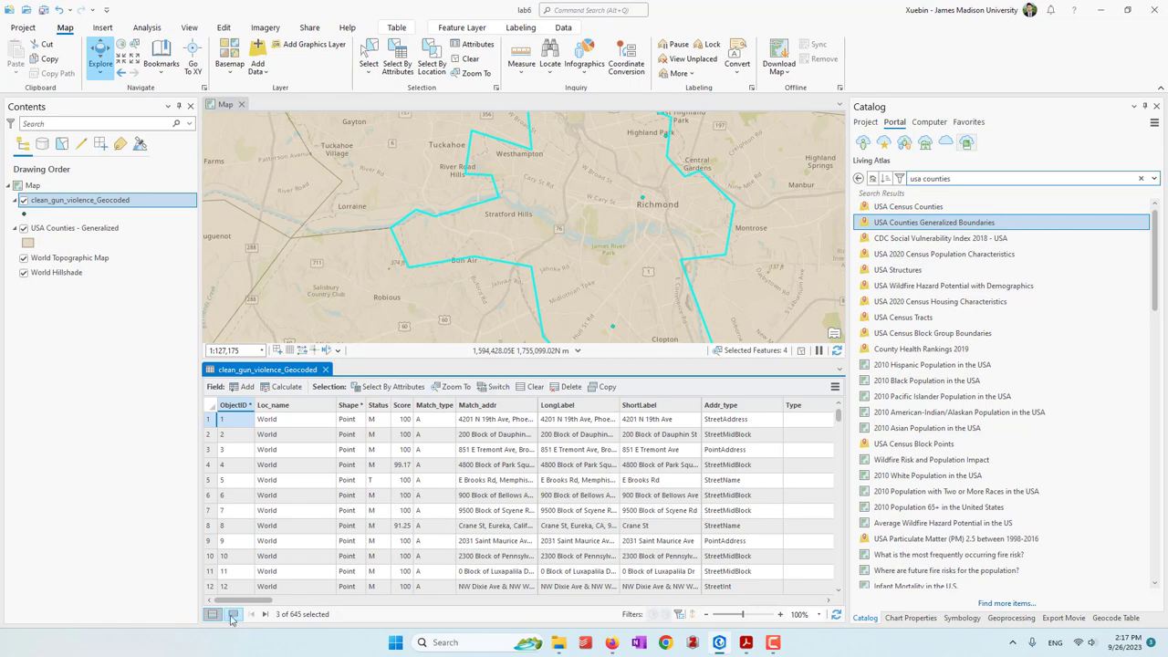
{"action": "left_click", "coordinate": [235, 617]}
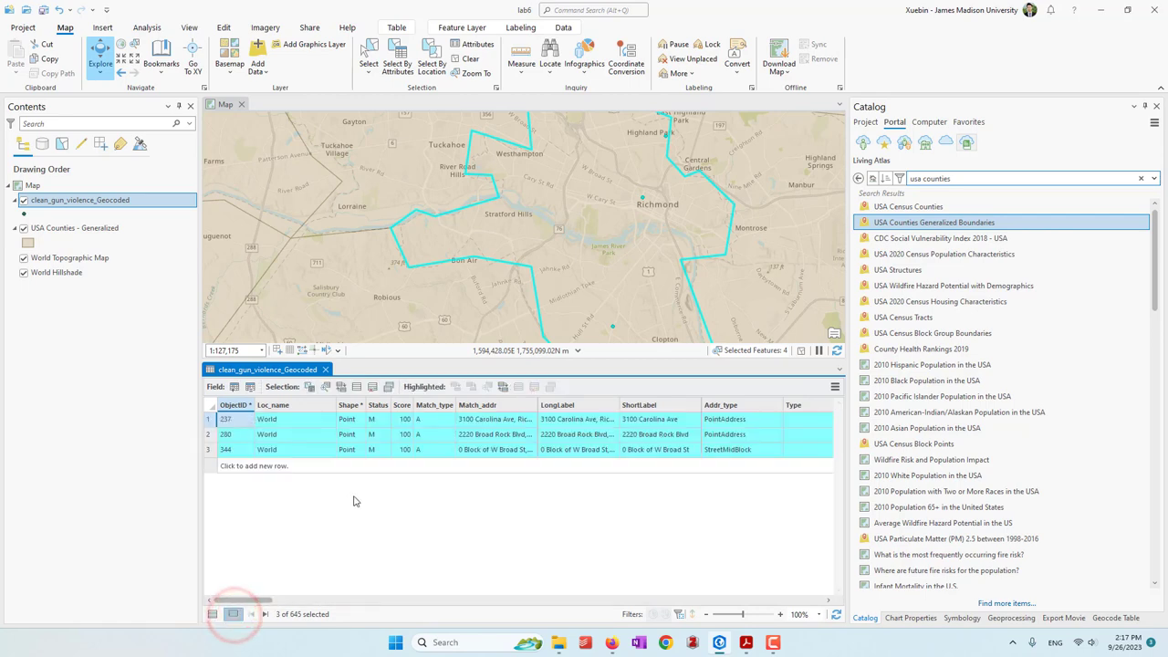
{"action": "left_click_drag", "start_coordinate": [248, 601], "coordinate": [778, 617]}
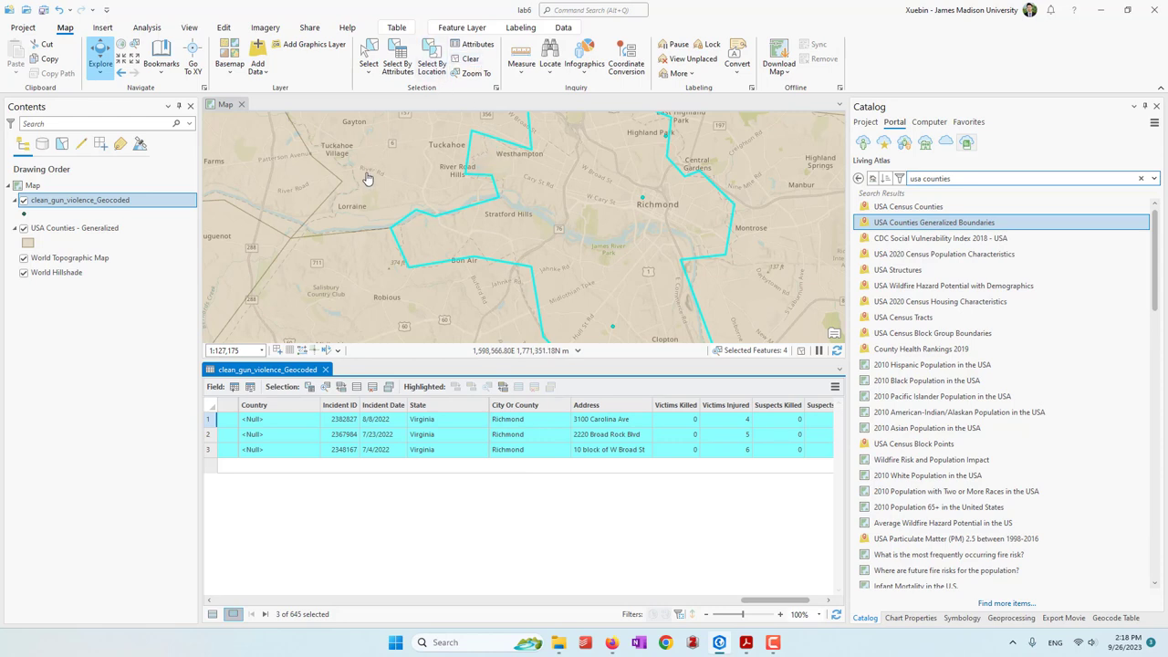
Clear the selection, close the attribute table, and remove the USA Counties - Generalized layer from the map
{"action": "left_click", "coordinate": [471, 60]}
{"action": "left_click", "coordinate": [327, 370]}
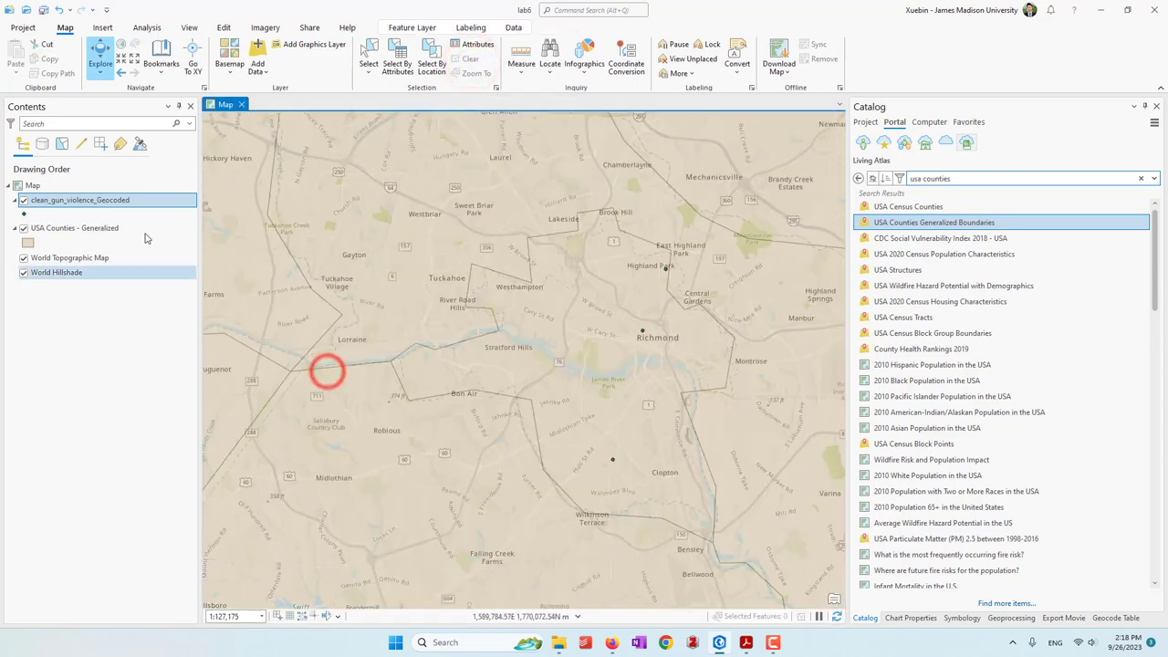
{"action": "right_click", "coordinate": [80, 228]}
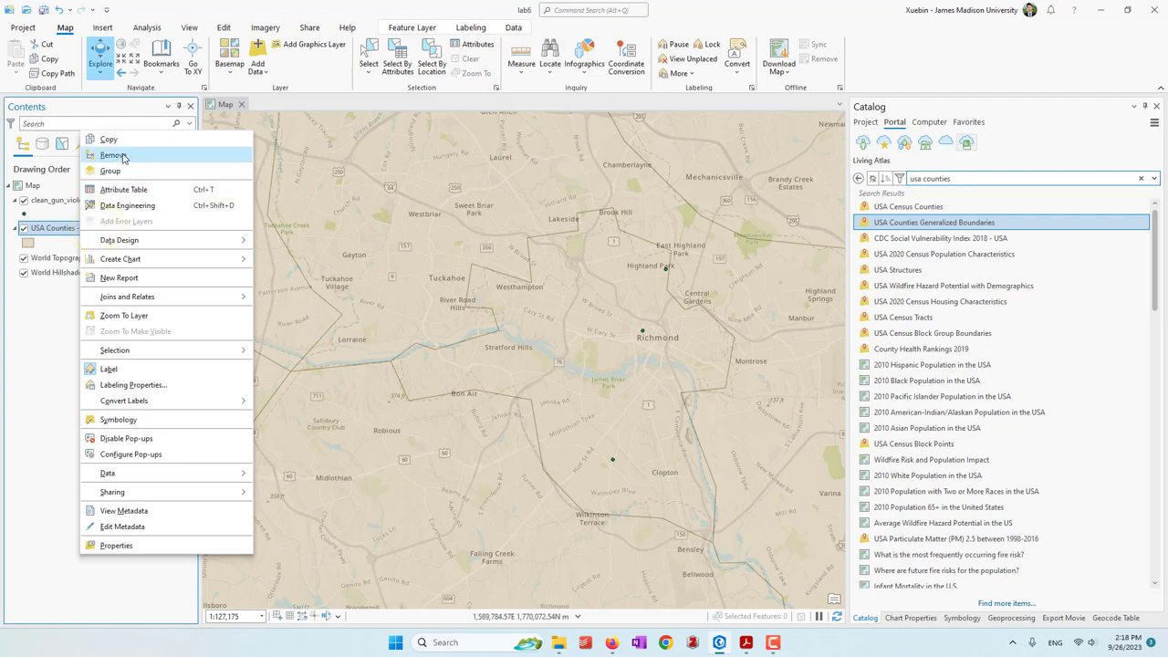
{"action": "left_click", "coordinate": [121, 156]}
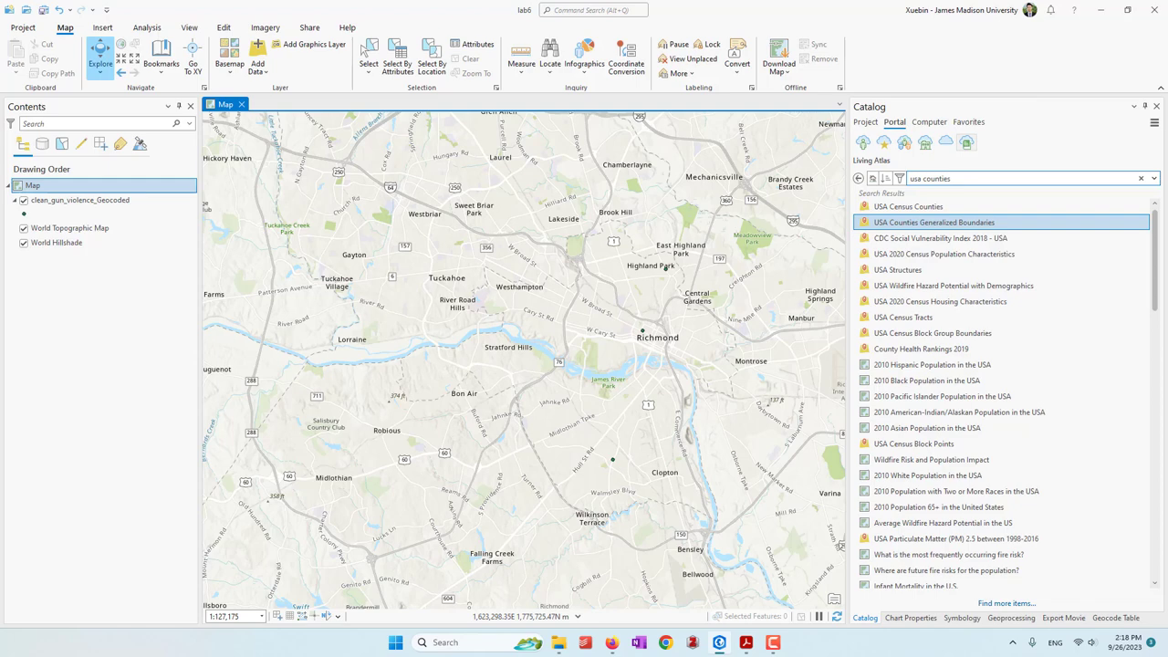
Create a bar chart from the clean_gun_violence_Geocoded layer with State as the category
{"action": "right_click", "coordinate": [115, 199]}
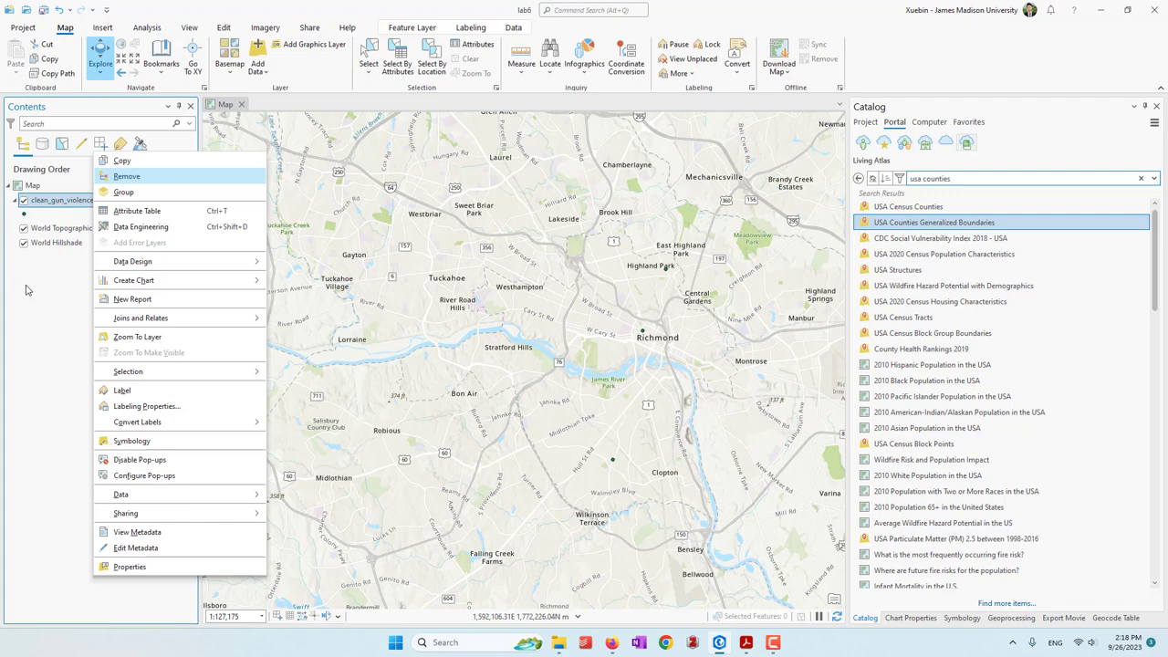
{"action": "mouse_move", "coordinate": [127, 284]}
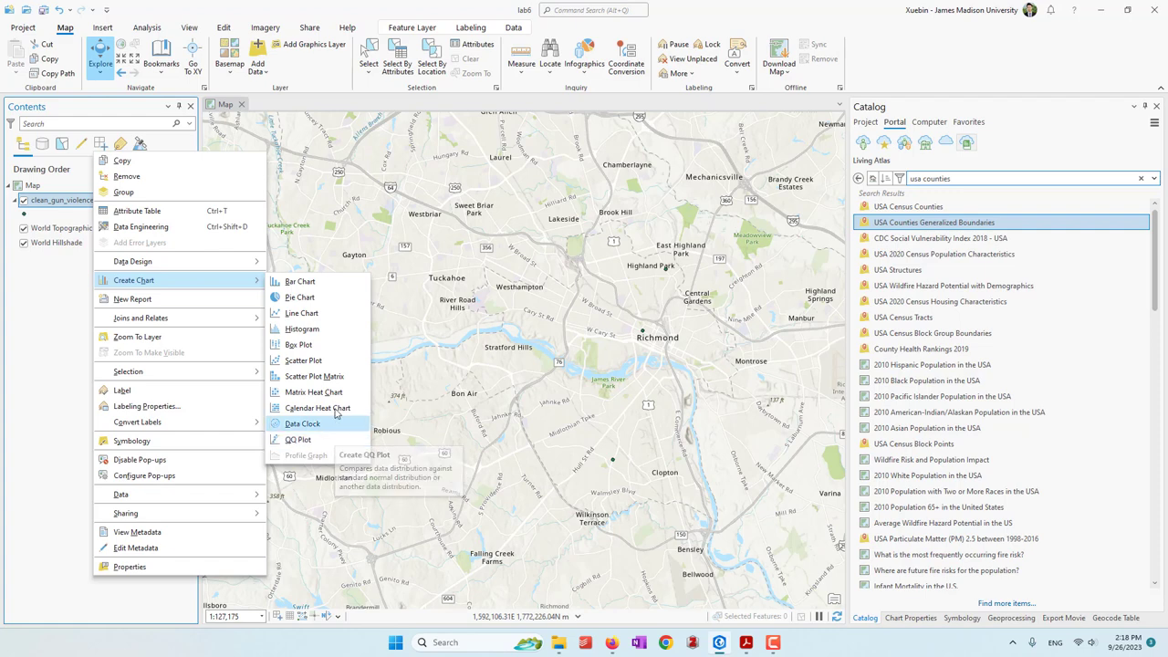
{"action": "left_click", "coordinate": [300, 283]}
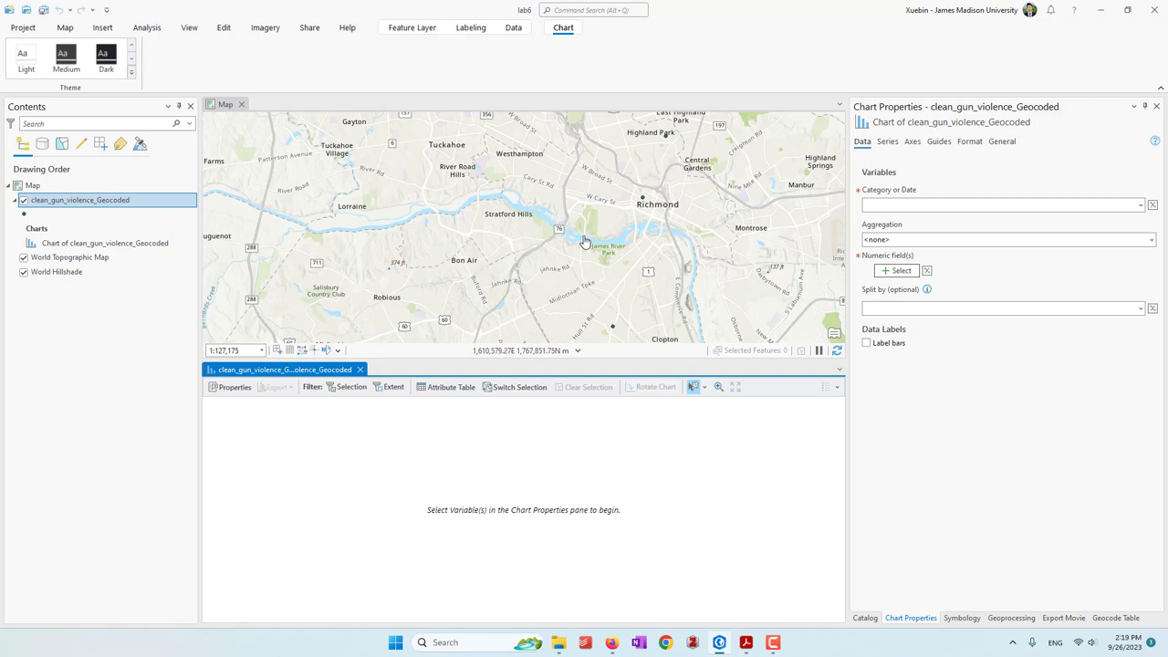
{"action": "left_click", "coordinate": [1142, 205]}
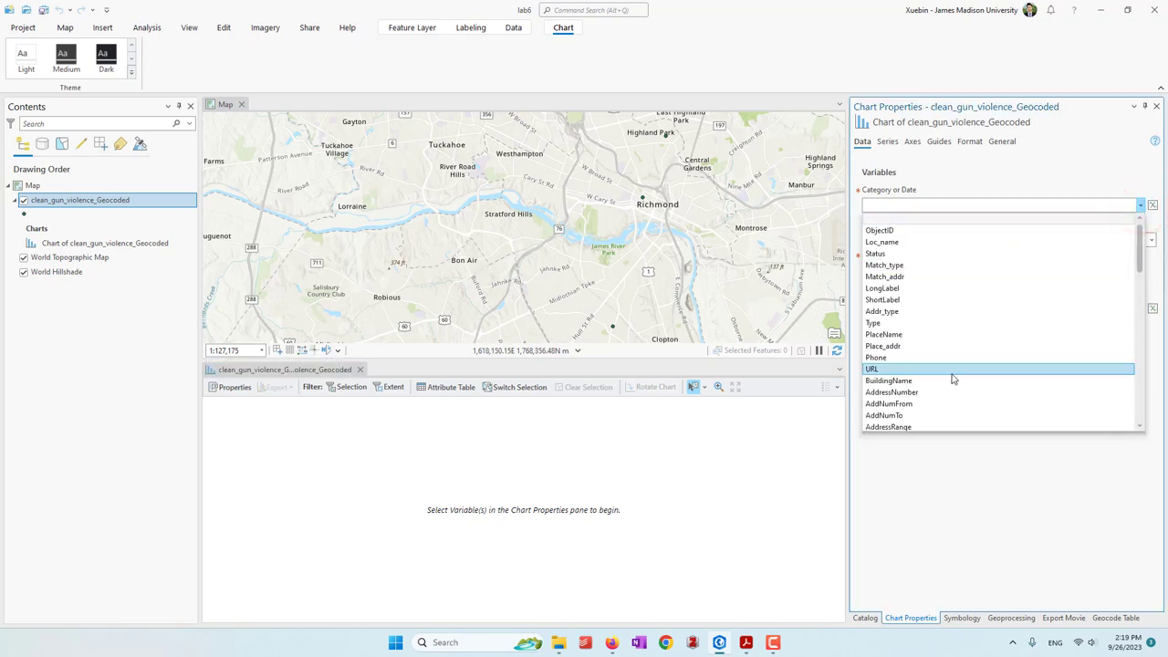
{"action": "scroll", "coordinate": [951, 381], "scroll_direction": "down", "scroll_amount": 10}
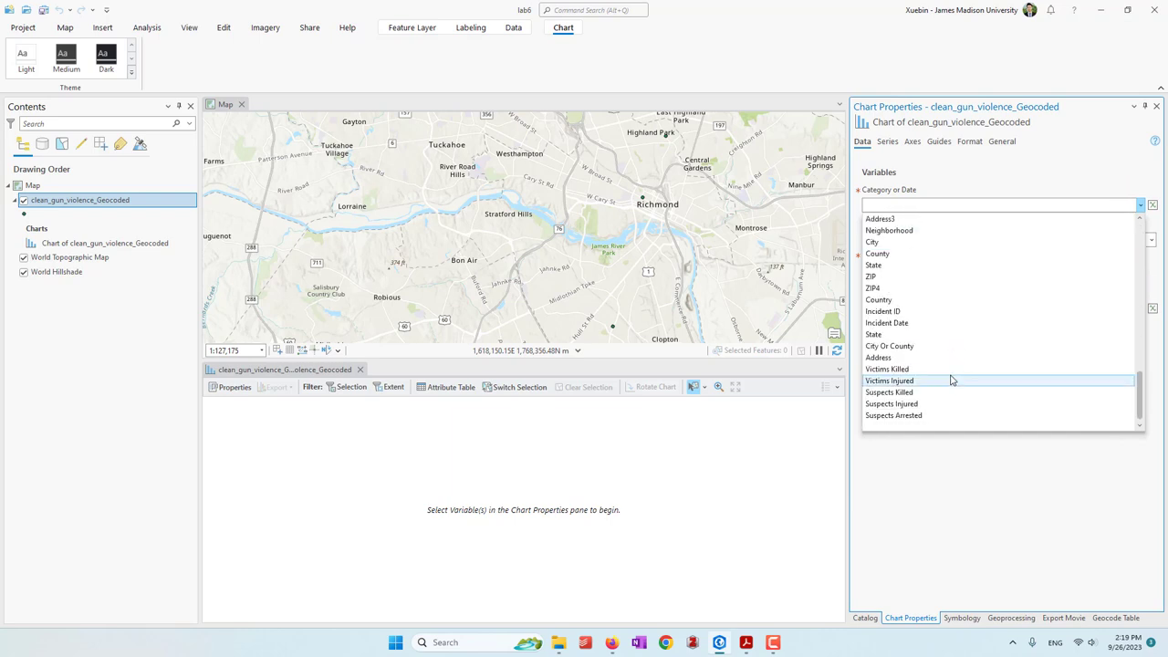
{"action": "left_click", "coordinate": [908, 334]}
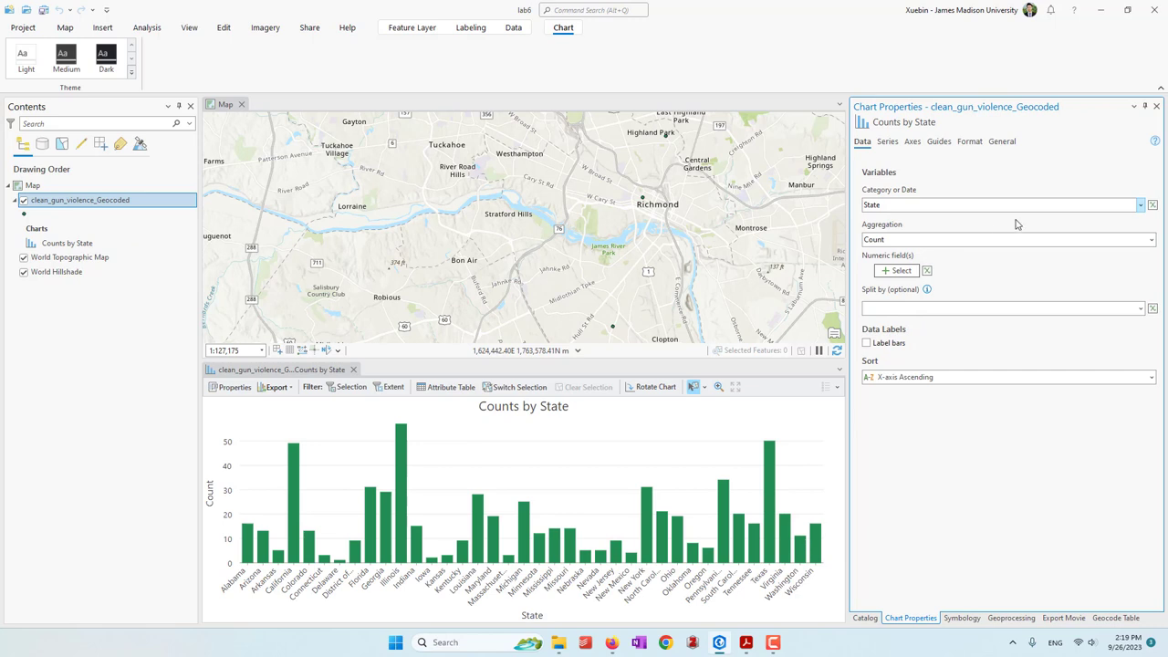
Set the bar chart's aggregation to Sum with Victims Killed and Victims Injured as the numeric fields
{"action": "left_click", "coordinate": [1151, 241]}
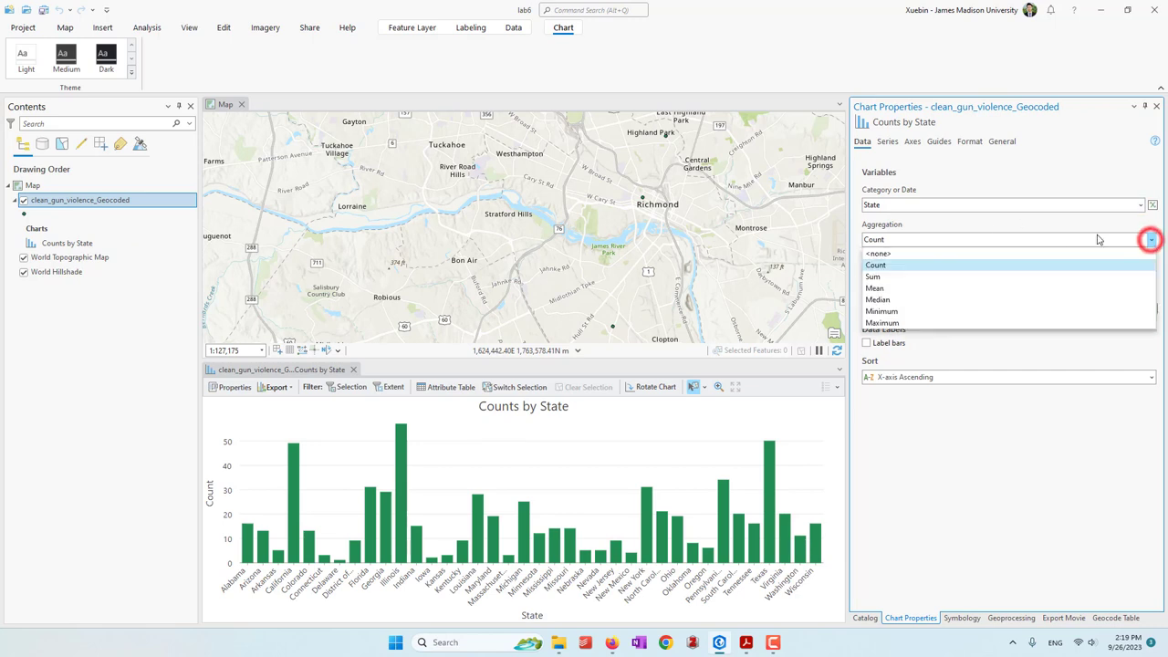
{"action": "left_click", "coordinate": [918, 281]}
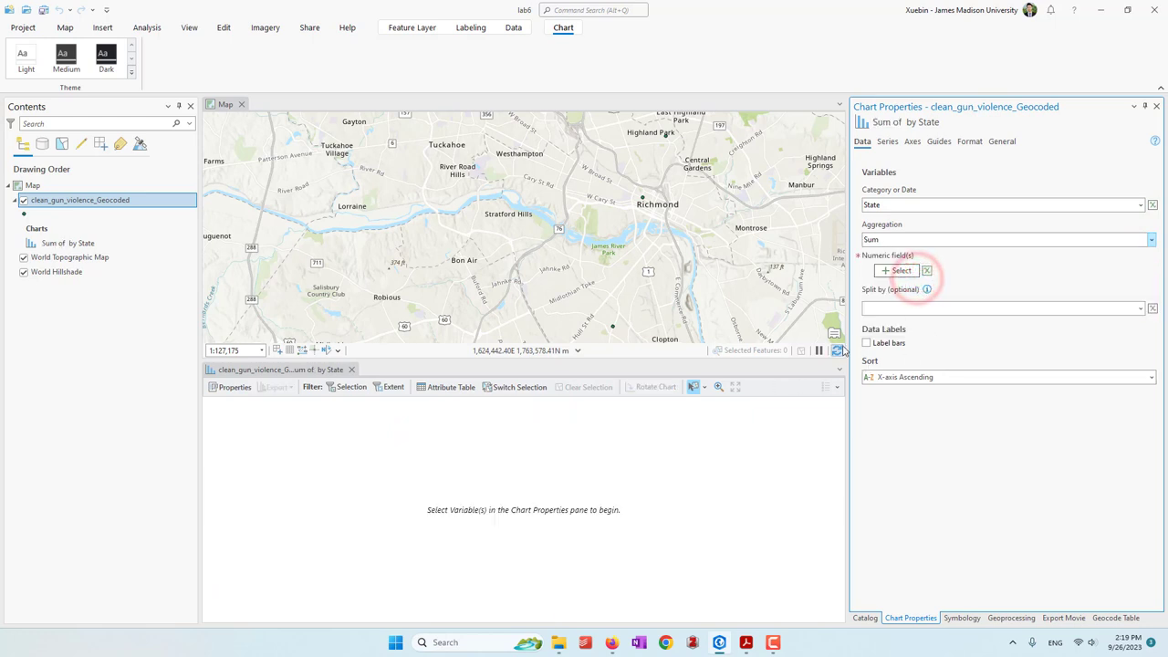
{"action": "left_click", "coordinate": [907, 271]}
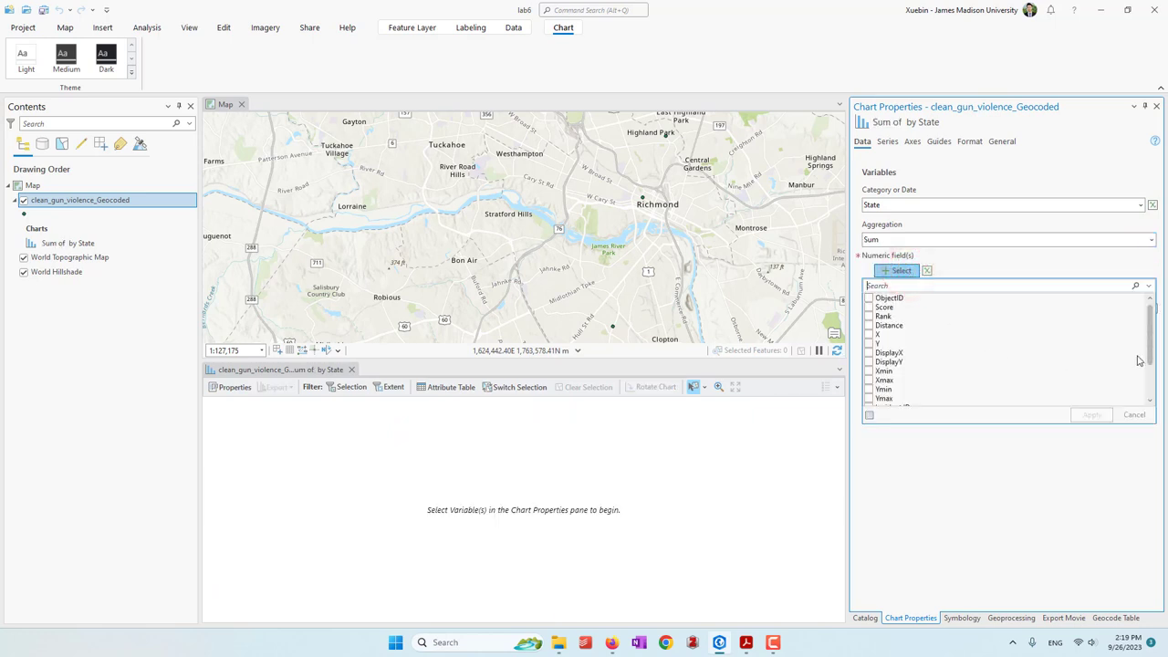
{"action": "left_click_drag", "start_coordinate": [1149, 352], "coordinate": [1145, 410]}
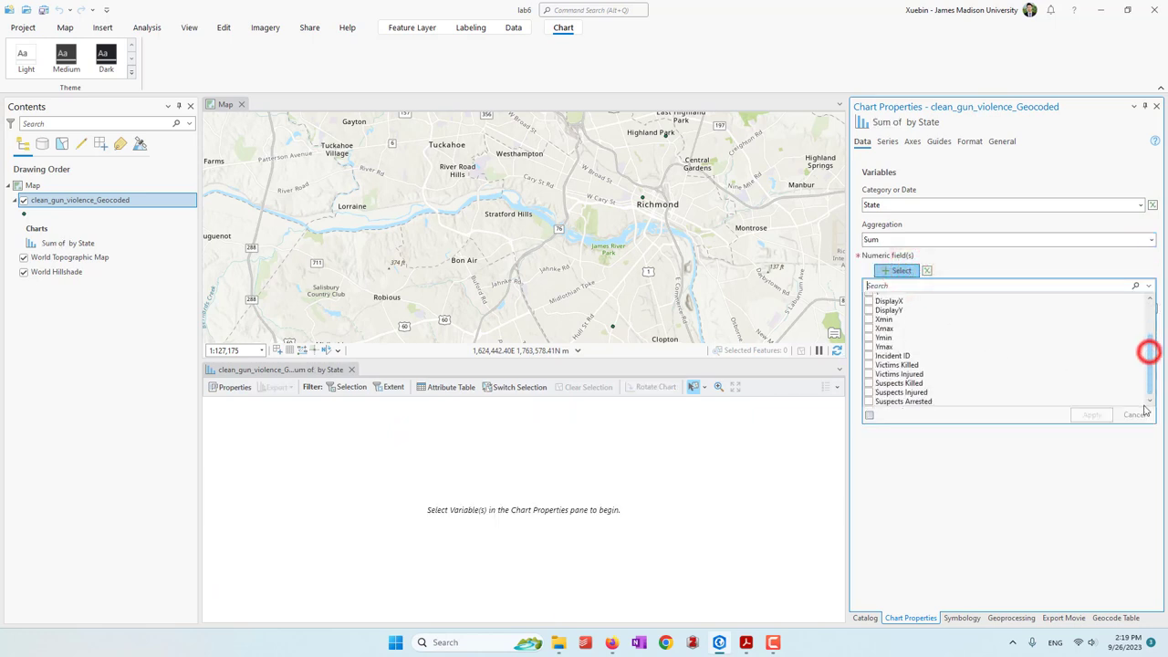
{"action": "left_click", "coordinate": [869, 365]}
{"action": "left_click", "coordinate": [868, 374]}
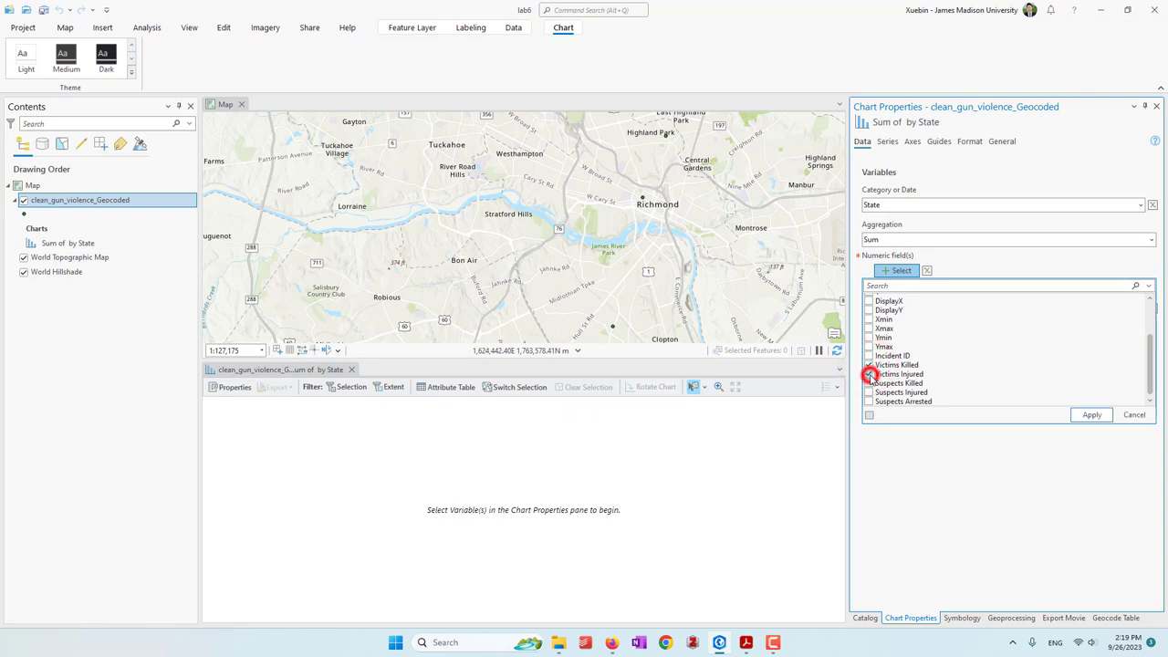
{"action": "left_click", "coordinate": [1086, 417]}
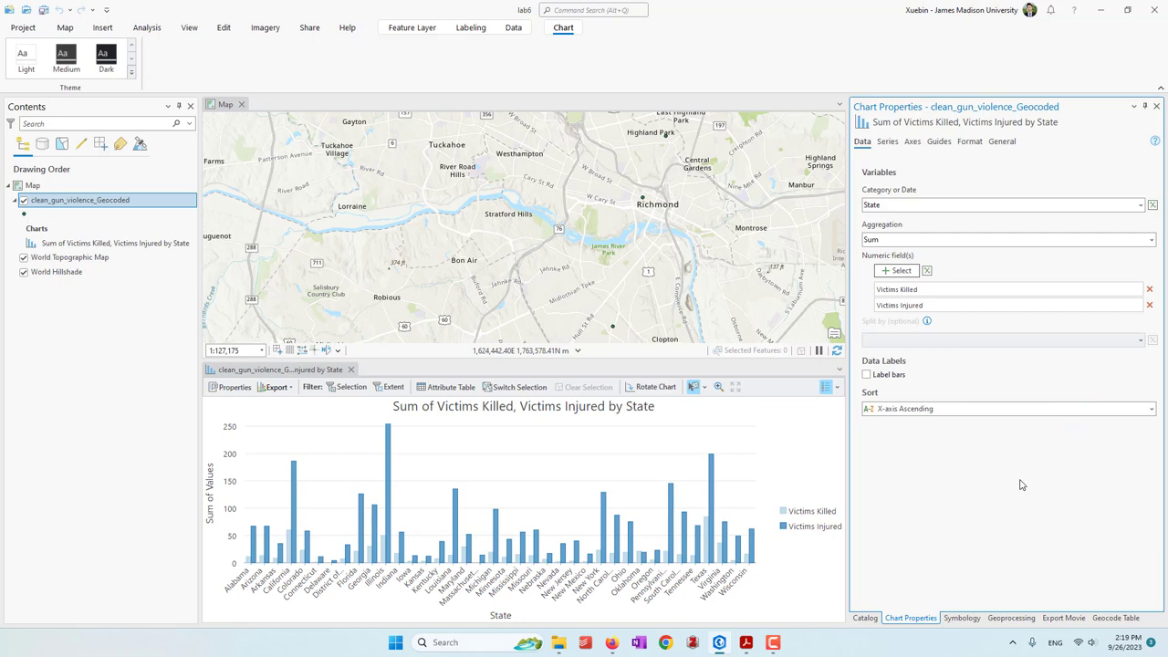
Sort the bar chart by Y-axis Descending and inspect the victim sums for Texas, California and Illinois
{"action": "left_click", "coordinate": [1149, 410]}
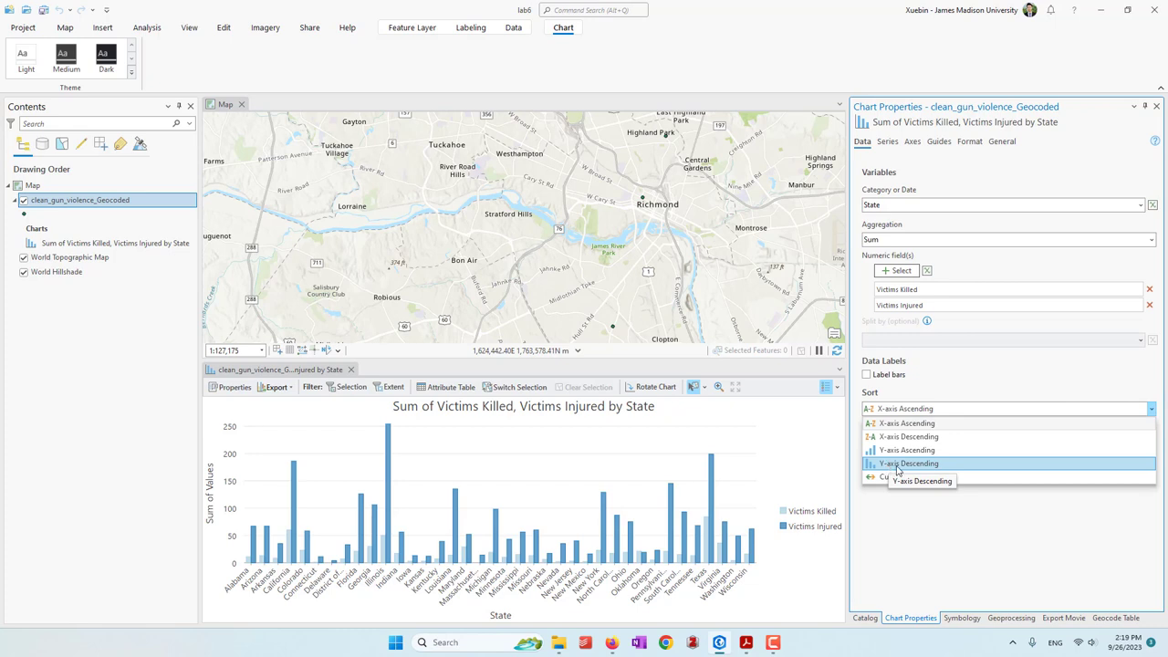
{"action": "left_click", "coordinate": [898, 466]}
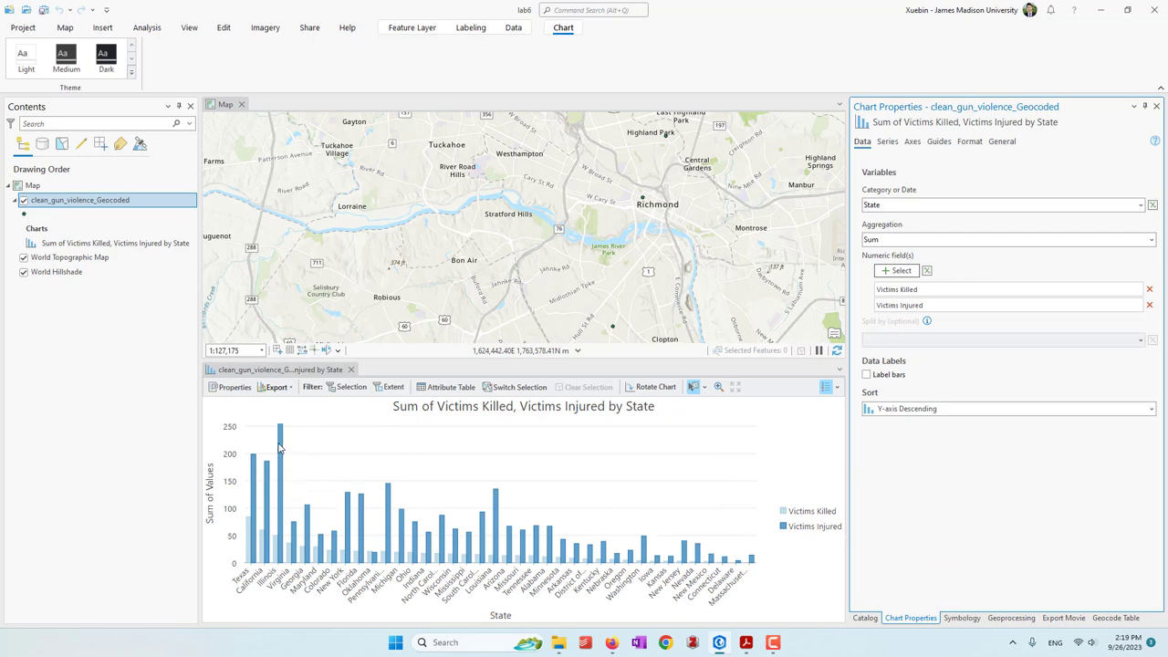
{"action": "mouse_move", "coordinate": [251, 511]}
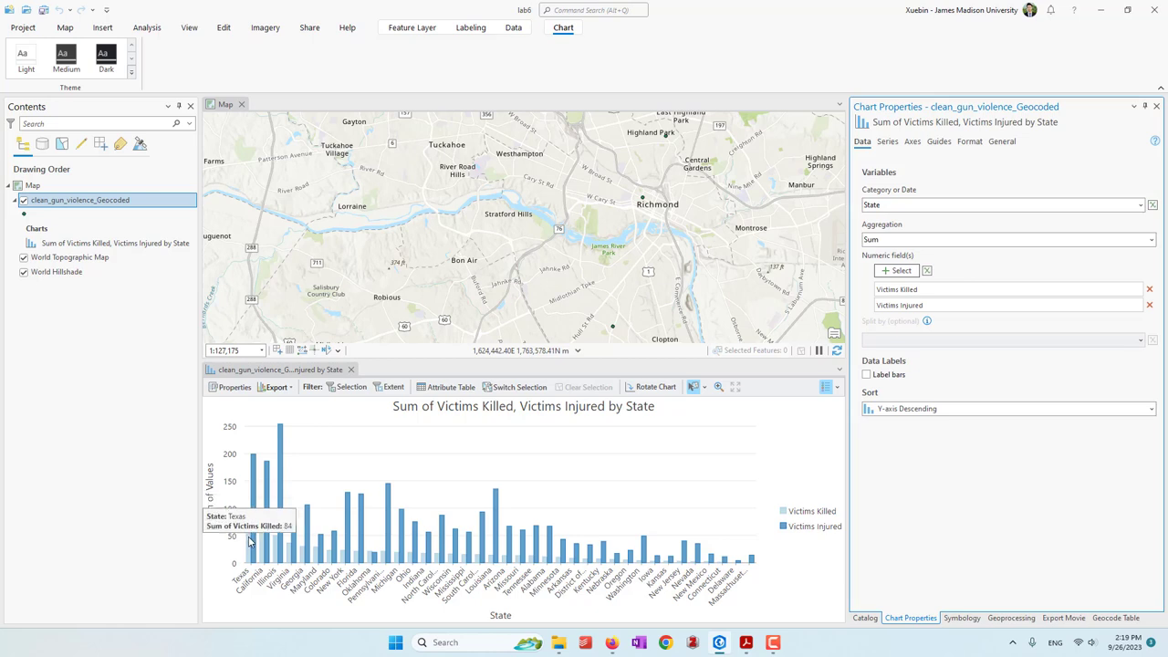
{"action": "mouse_move", "coordinate": [250, 540]}
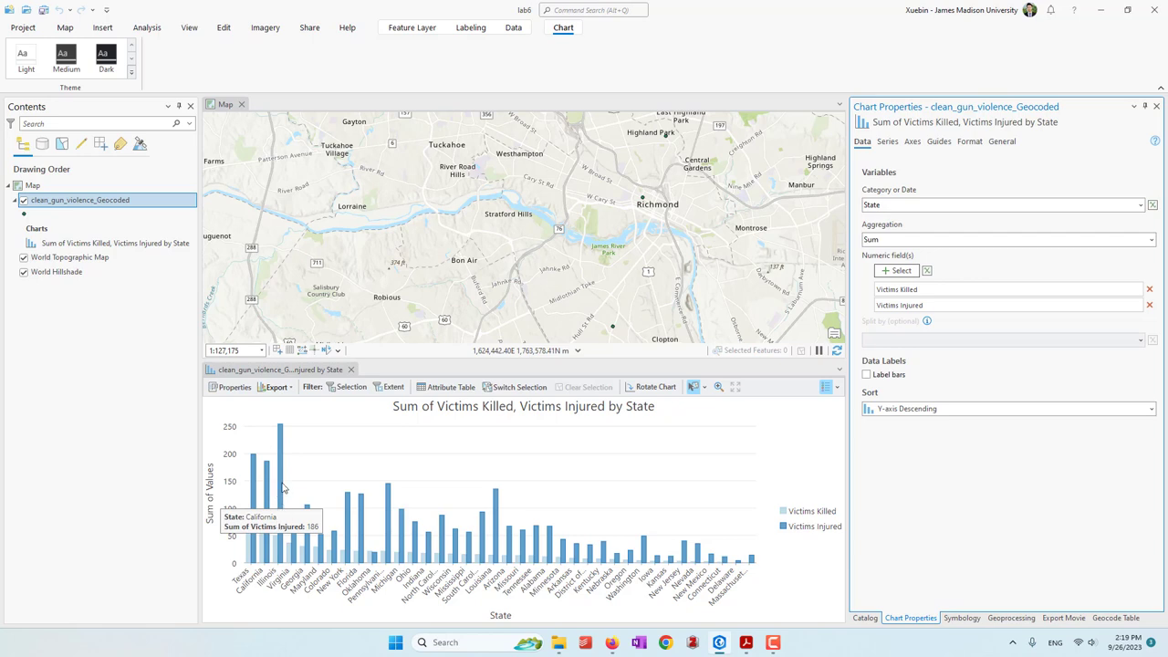
{"action": "mouse_move", "coordinate": [283, 487]}
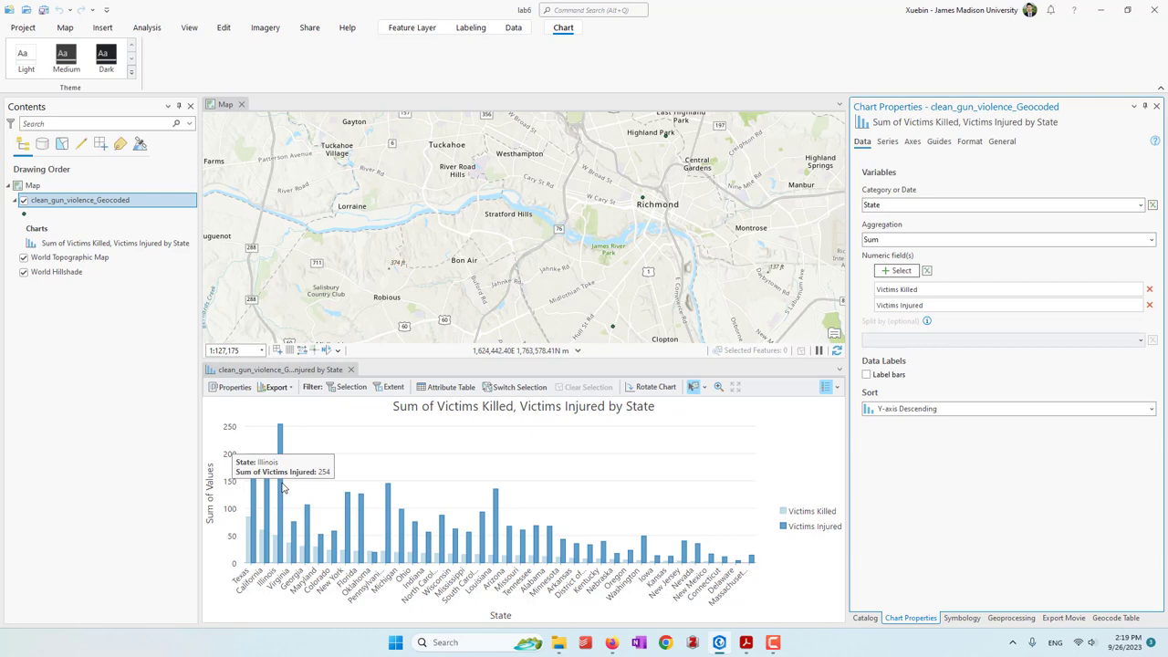
Bring the contiguous United States into the map view and filter the bar chart by map extent
{"action": "scroll", "coordinate": [561, 272], "scroll_direction": "down", "scroll_amount": 3}
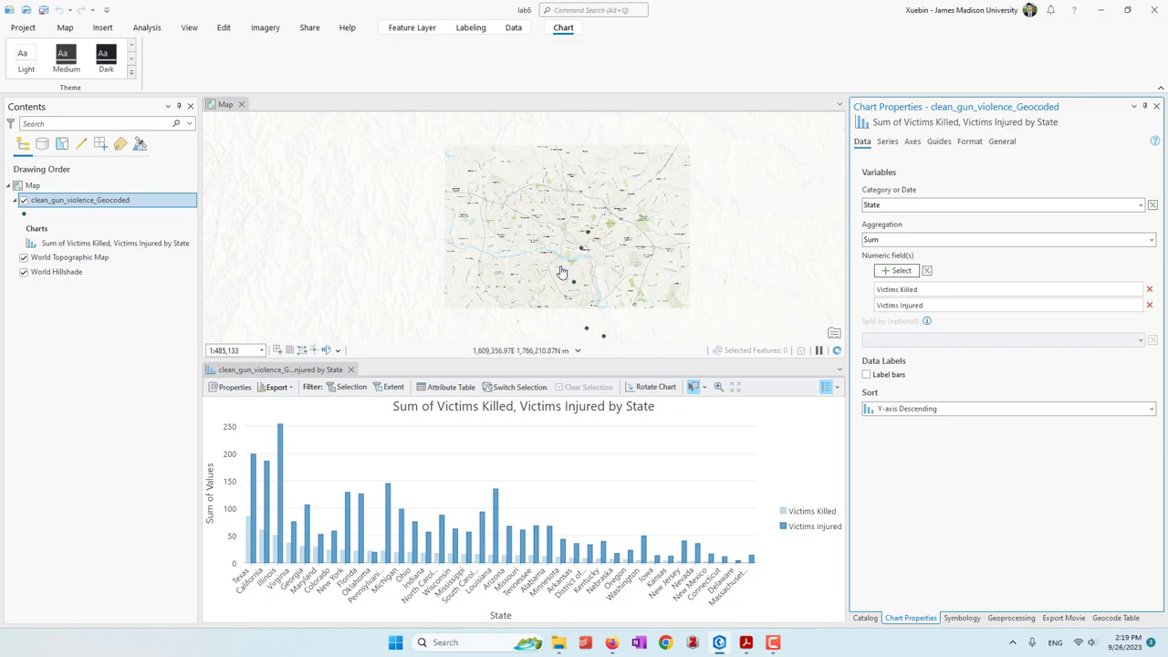
{"action": "scroll", "coordinate": [562, 272], "scroll_direction": "down", "scroll_amount": 6}
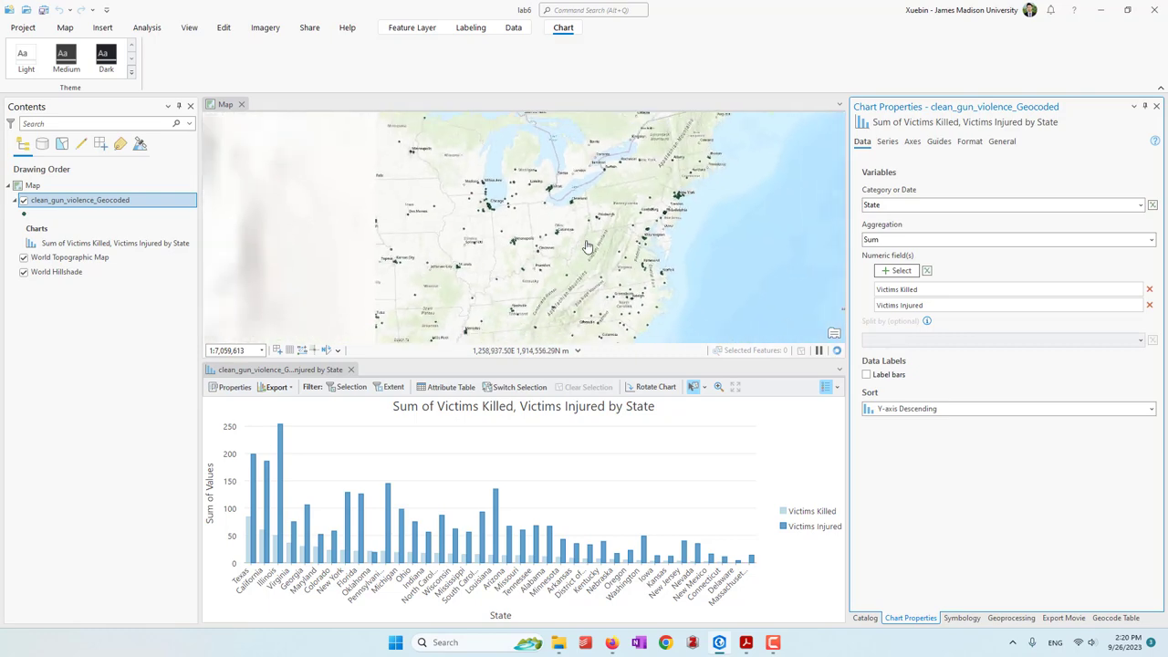
{"action": "scroll", "coordinate": [585, 247], "scroll_direction": "down", "scroll_amount": 3}
{"action": "left_click_drag", "start_coordinate": [374, 224], "coordinate": [560, 222]}
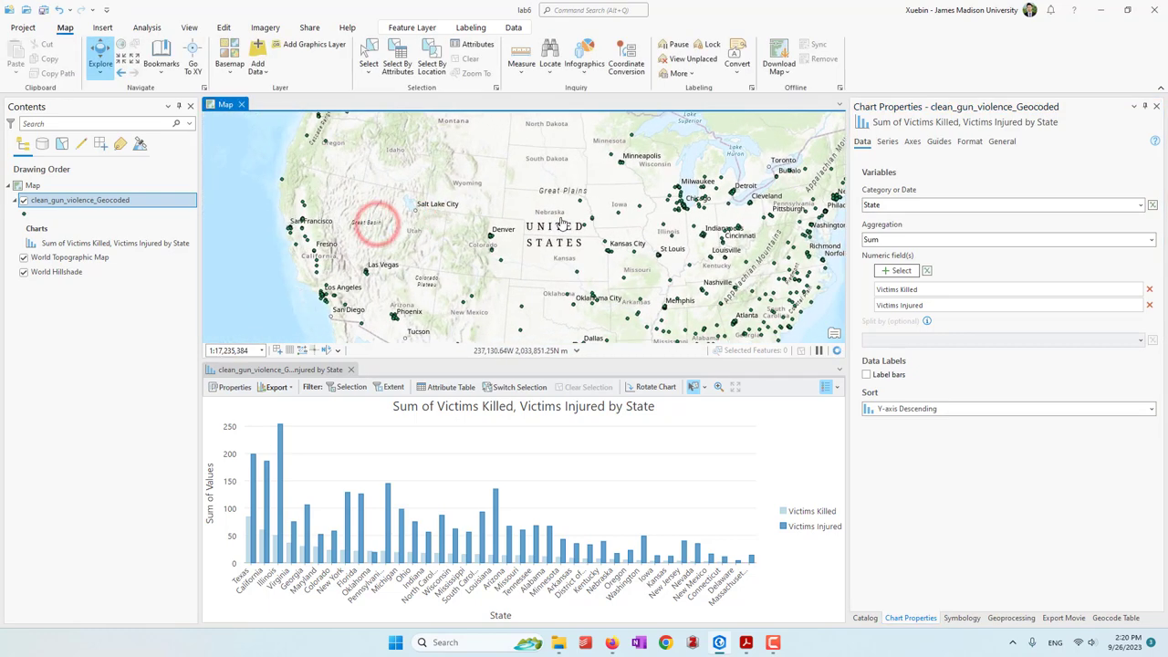
{"action": "scroll", "coordinate": [561, 223], "scroll_direction": "down", "scroll_amount": 1}
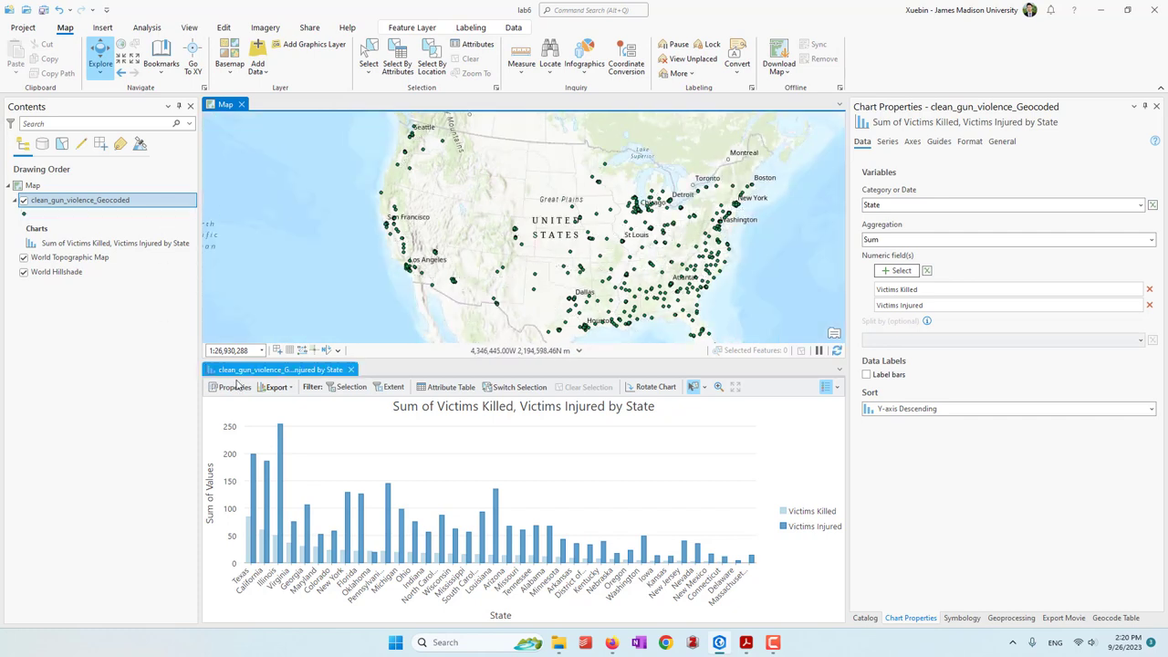
{"action": "left_click", "coordinate": [391, 388]}
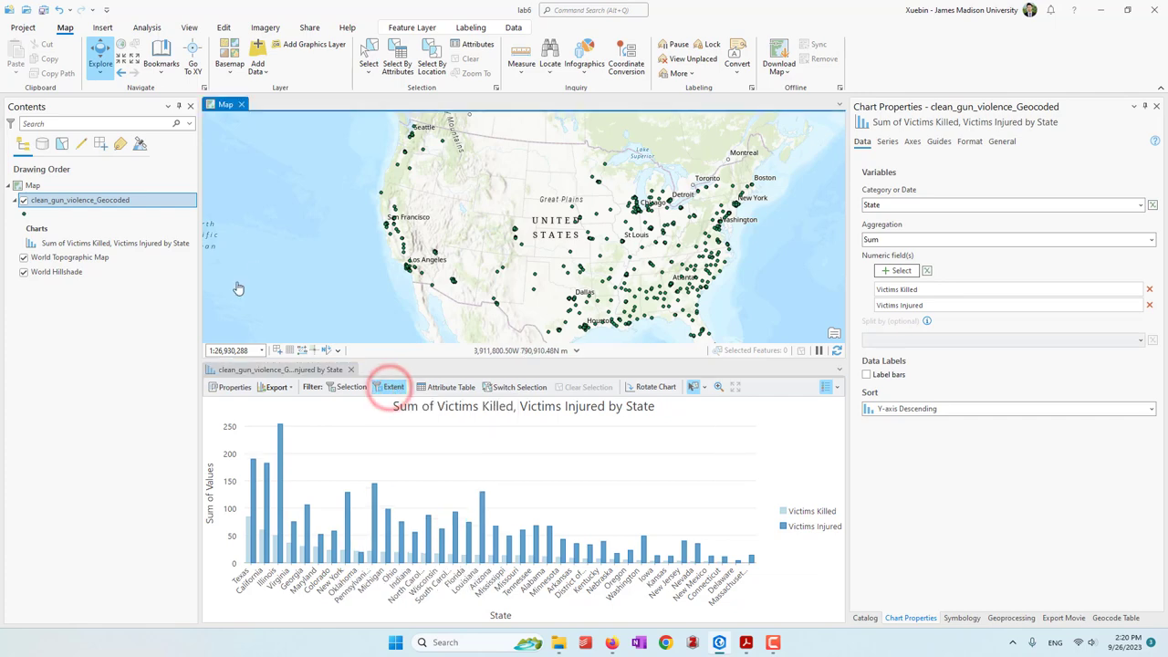
Examine how the extent-filtered bar chart changes for the northeastern, western and whole United States
{"action": "scroll", "coordinate": [777, 215], "scroll_direction": "up", "scroll_amount": 4}
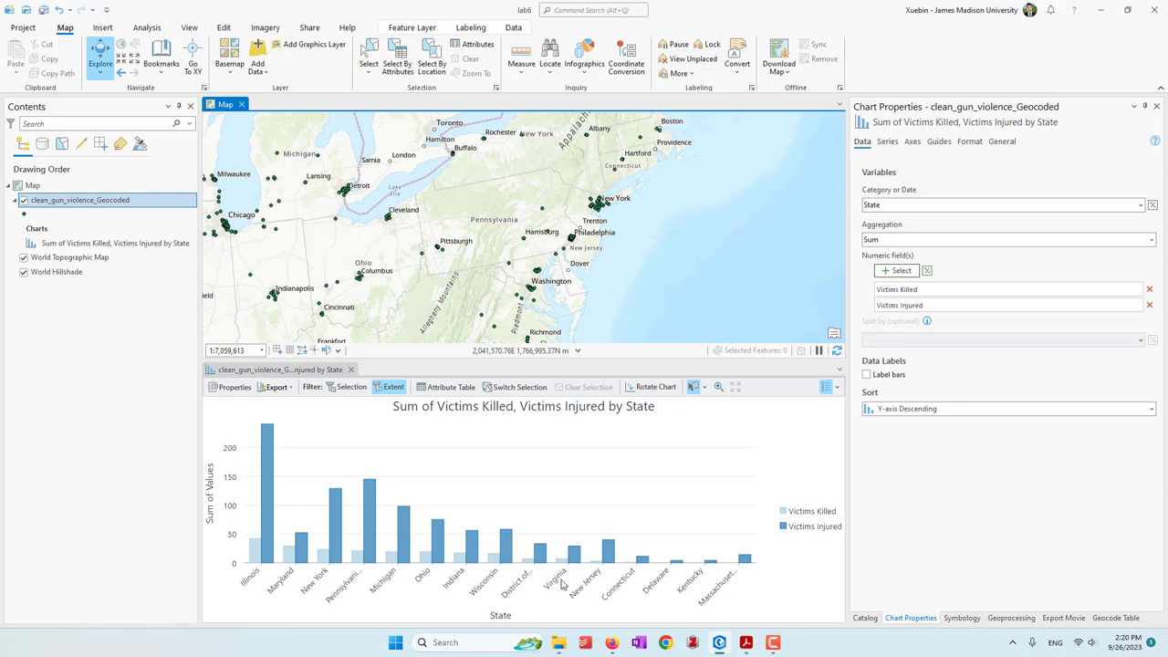
{"action": "scroll", "coordinate": [721, 233], "scroll_direction": "down", "scroll_amount": 3}
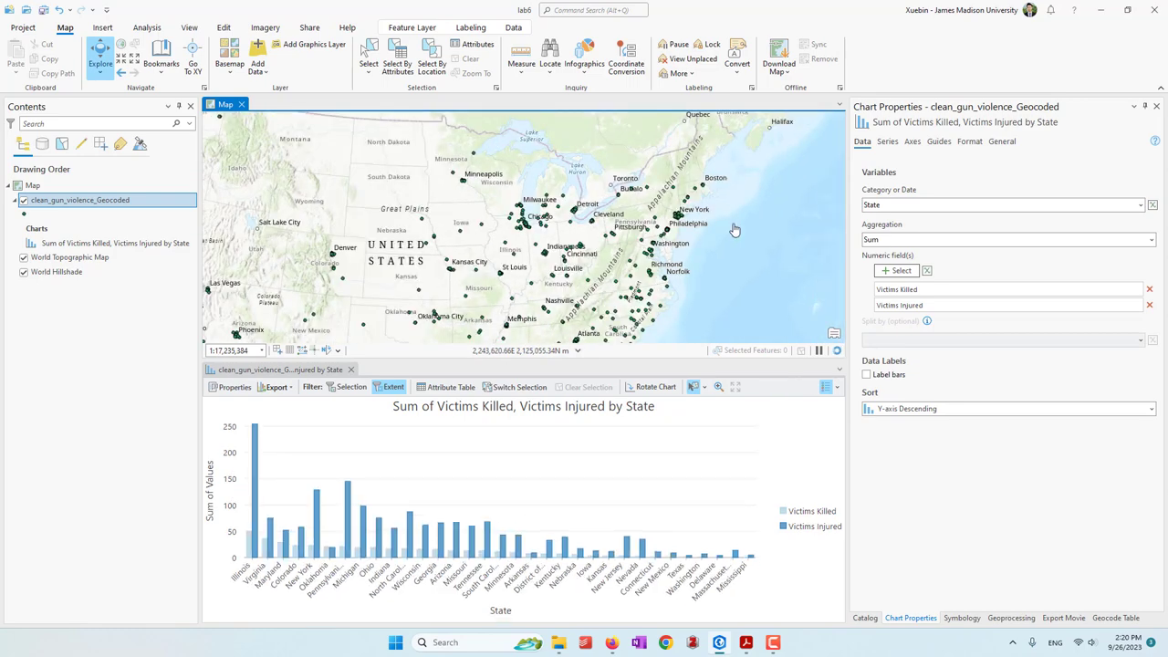
{"action": "scroll", "coordinate": [739, 265], "scroll_direction": "down", "scroll_amount": 5}
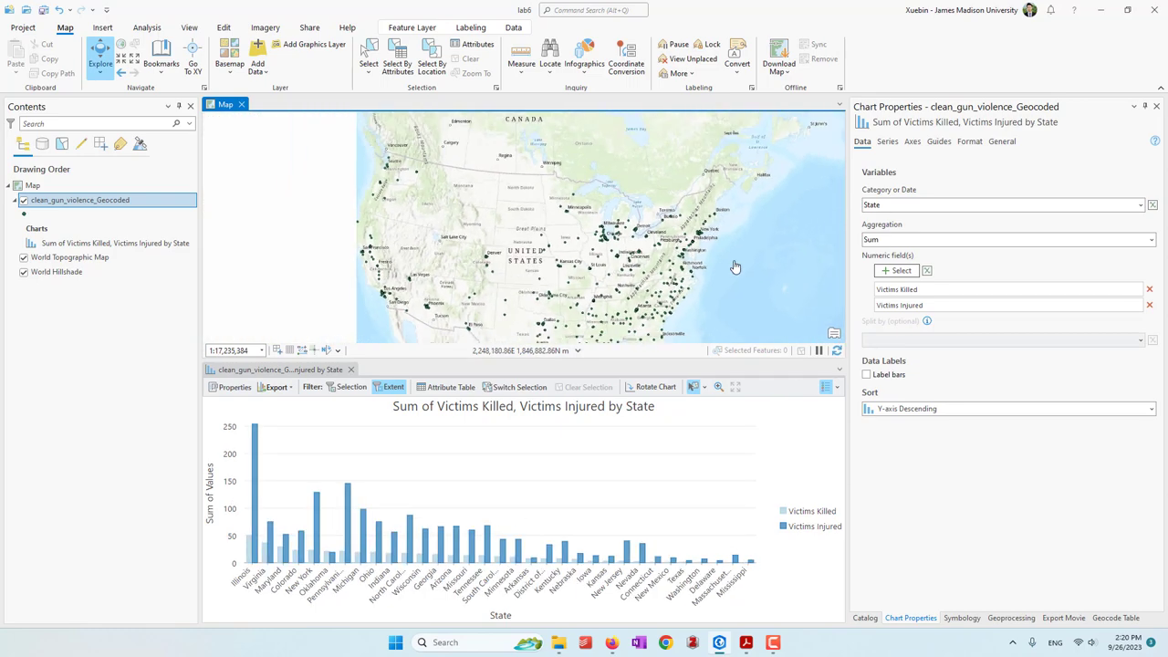
{"action": "scroll", "coordinate": [476, 257], "scroll_direction": "up", "scroll_amount": 5}
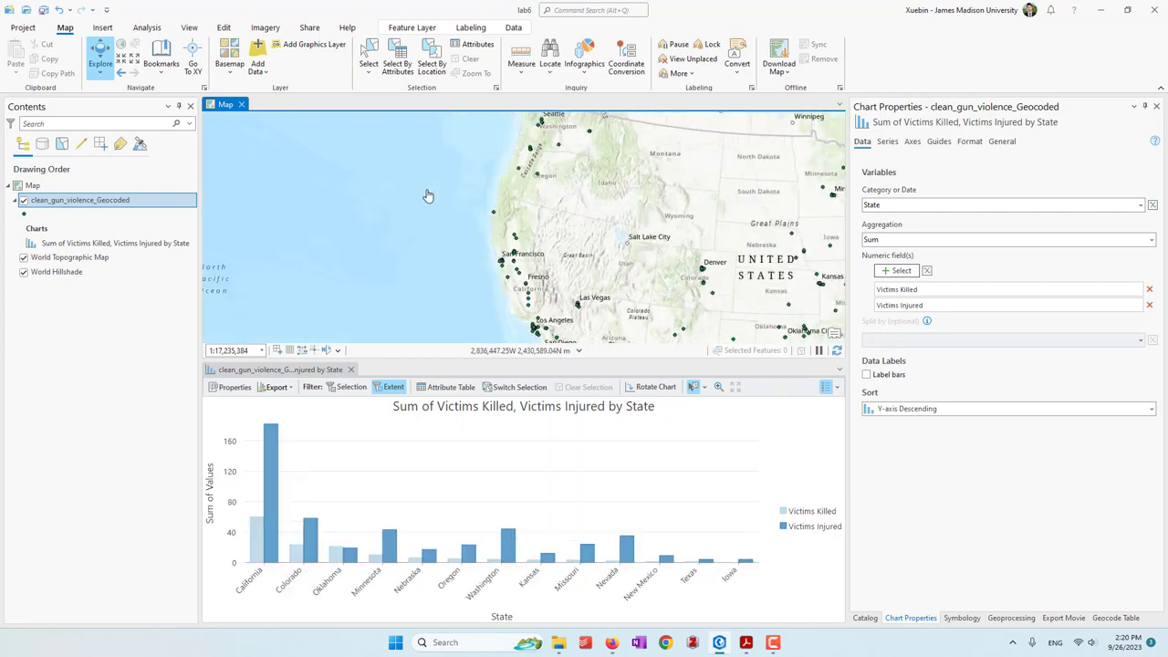
{"action": "scroll", "coordinate": [378, 234], "scroll_direction": "down", "scroll_amount": 5}
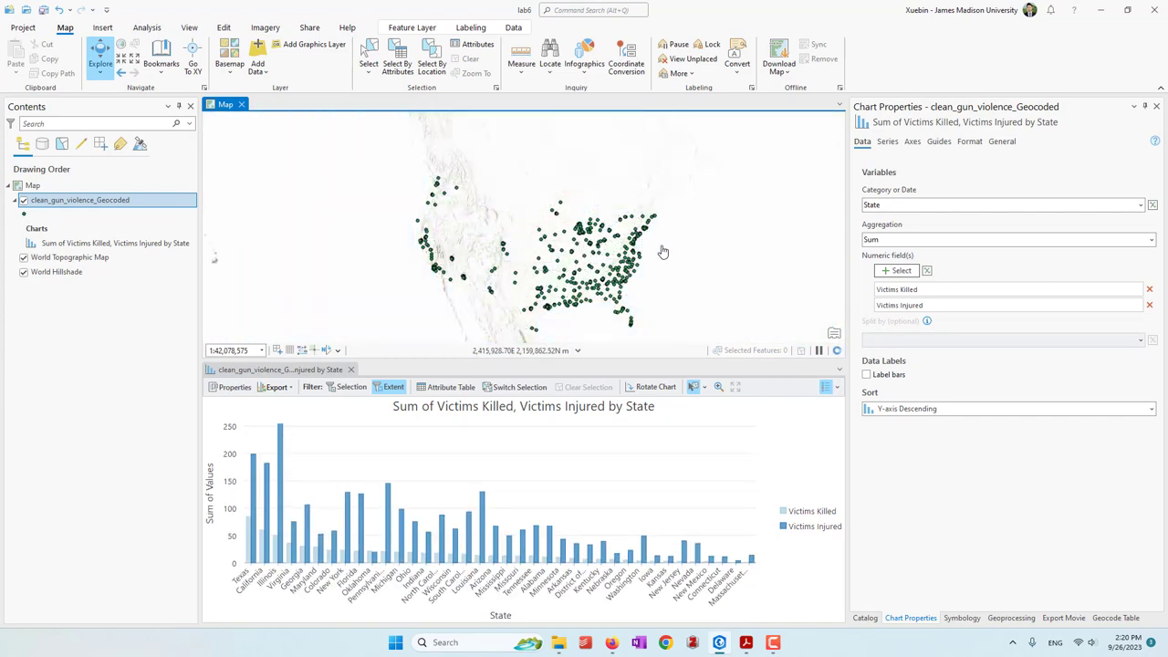
{"action": "scroll", "coordinate": [655, 252], "scroll_direction": "up", "scroll_amount": 2}
{"action": "scroll", "coordinate": [655, 252], "scroll_direction": "up", "scroll_amount": 3}
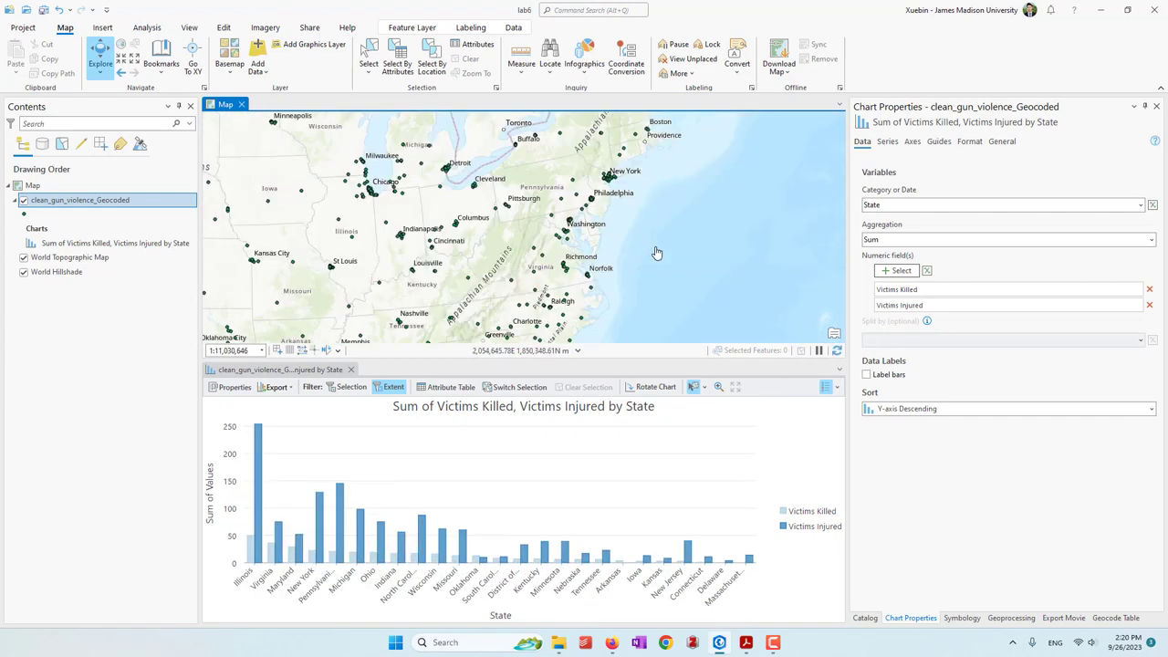
{"action": "scroll", "coordinate": [656, 252], "scroll_direction": "down", "scroll_amount": 2}
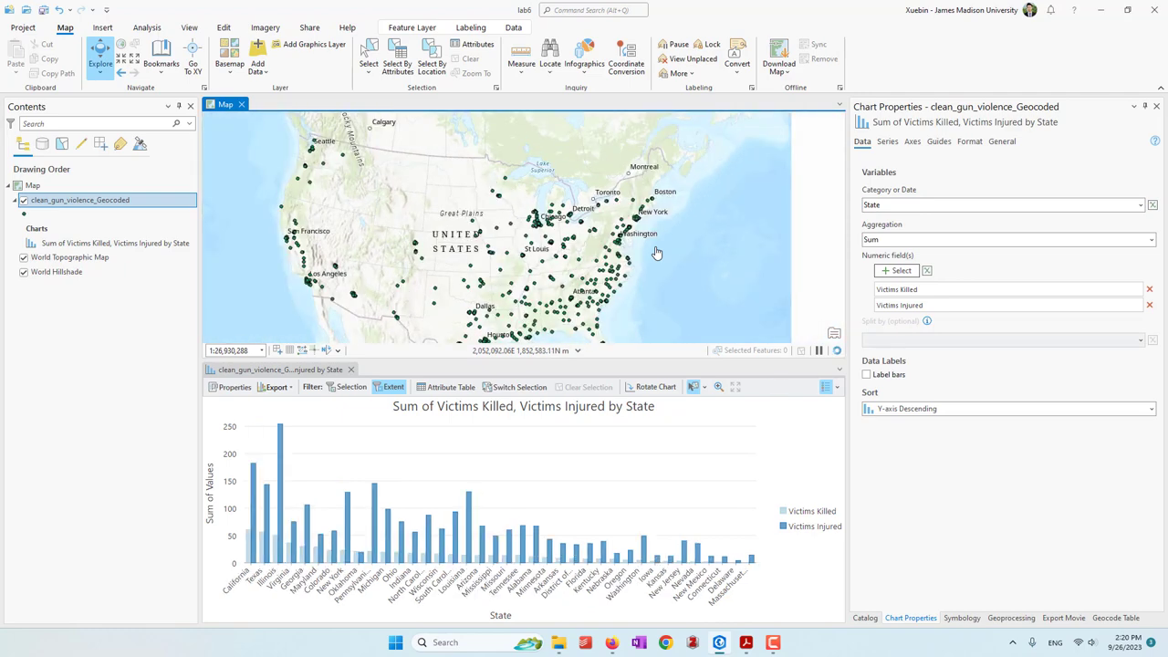
{"action": "scroll", "coordinate": [801, 274], "scroll_direction": "up", "scroll_amount": 1}
Replace the bar chart's extent filter with the selection filter and select the incidents around the Great Lakes on the map
{"action": "left_click", "coordinate": [369, 57]}
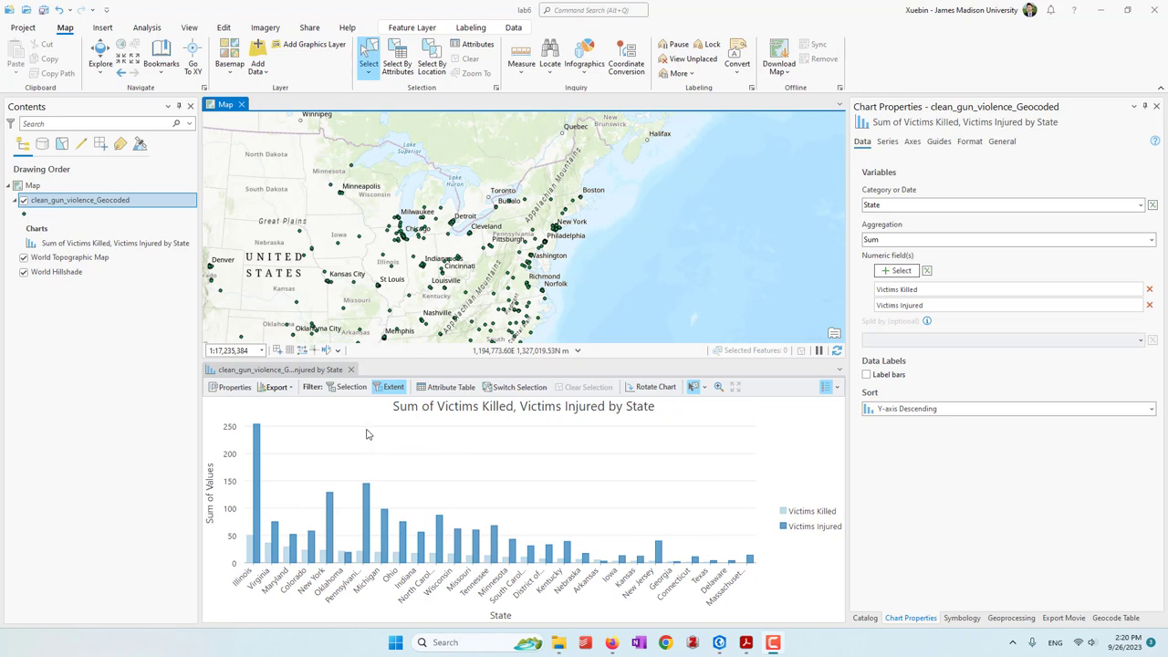
{"action": "left_click", "coordinate": [345, 387]}
{"action": "left_click", "coordinate": [389, 387]}
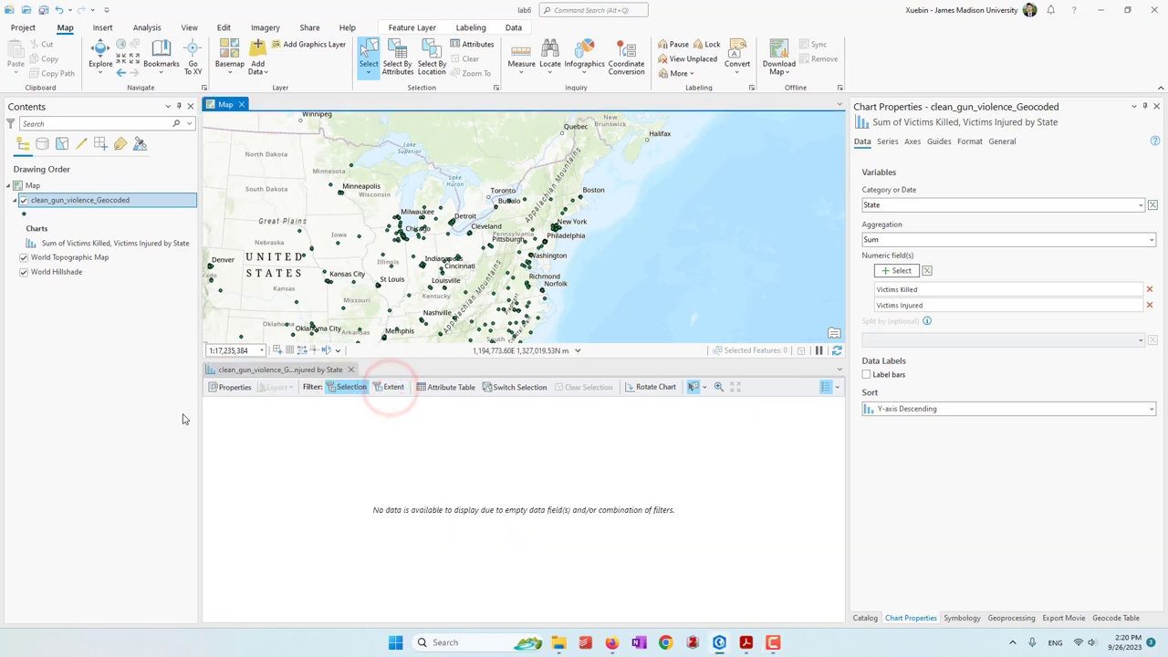
{"action": "left_click", "coordinate": [369, 53]}
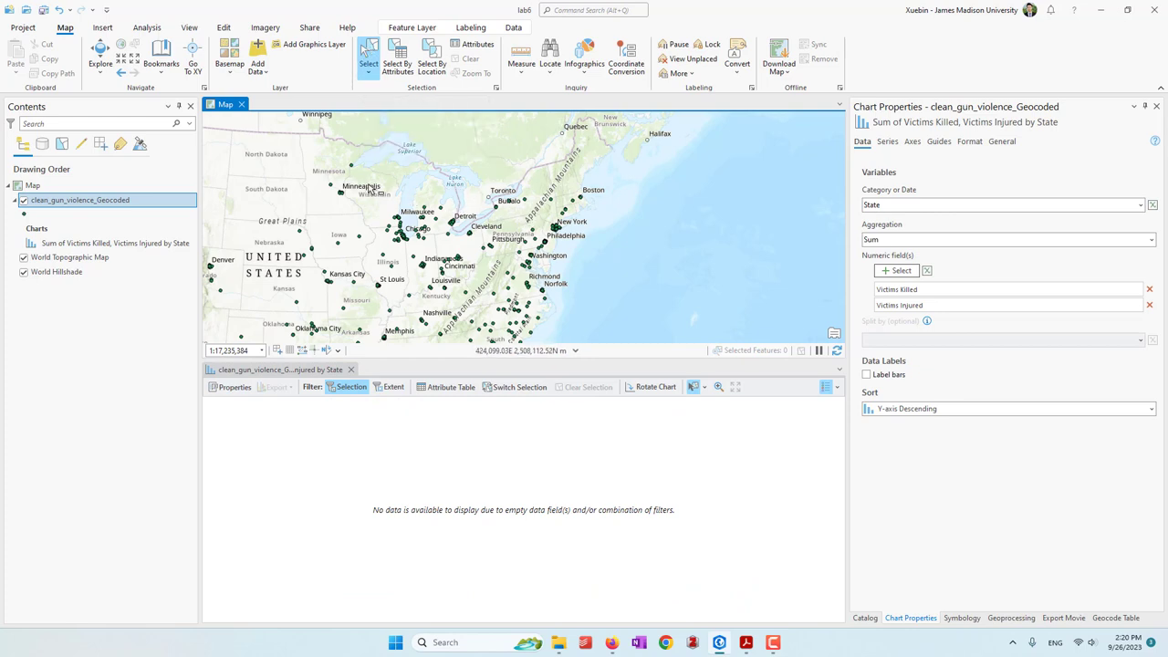
{"action": "left_click_drag", "start_coordinate": [369, 188], "coordinate": [509, 279]}
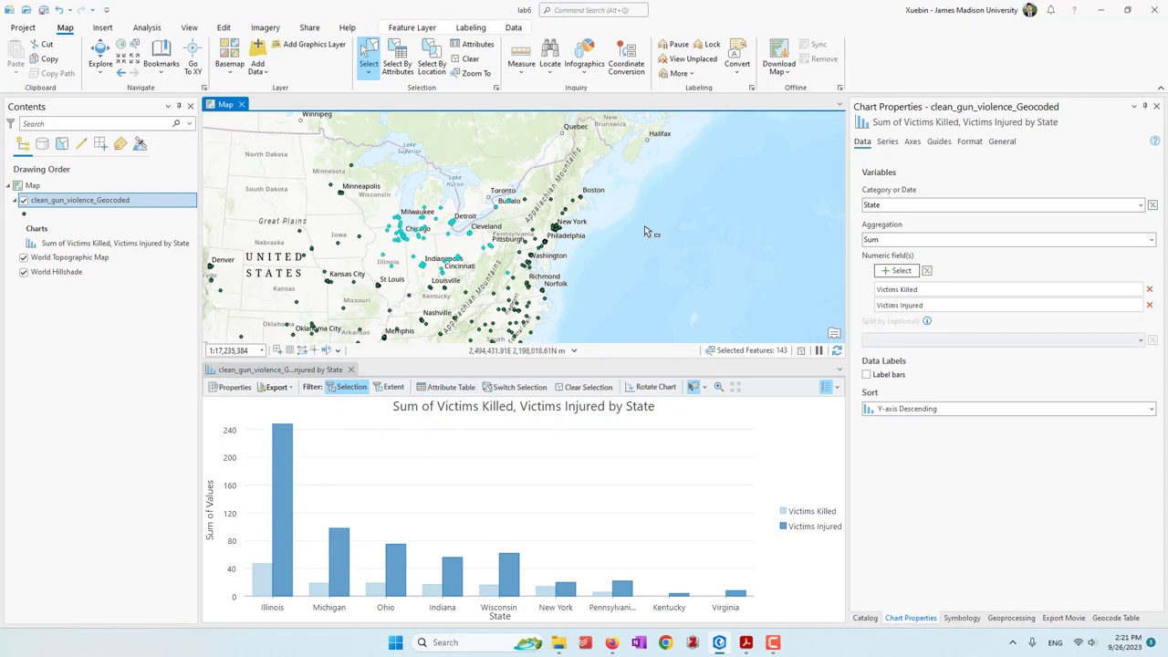
Try a selection of the incidents across the southern states, and clear both the selection and the bar chart's selection filter
{"action": "scroll", "coordinate": [631, 232], "scroll_direction": "down", "scroll_amount": 3}
{"action": "scroll", "coordinate": [614, 253], "scroll_direction": "down", "scroll_amount": 2}
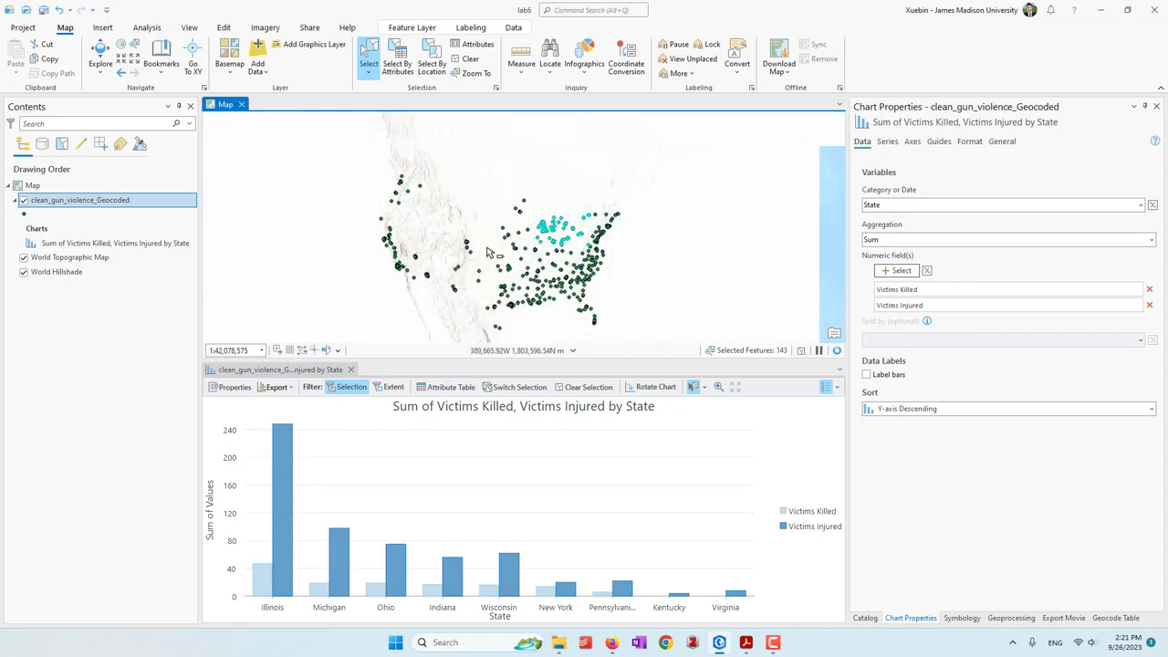
{"action": "left_click_drag", "start_coordinate": [482, 248], "coordinate": [592, 312]}
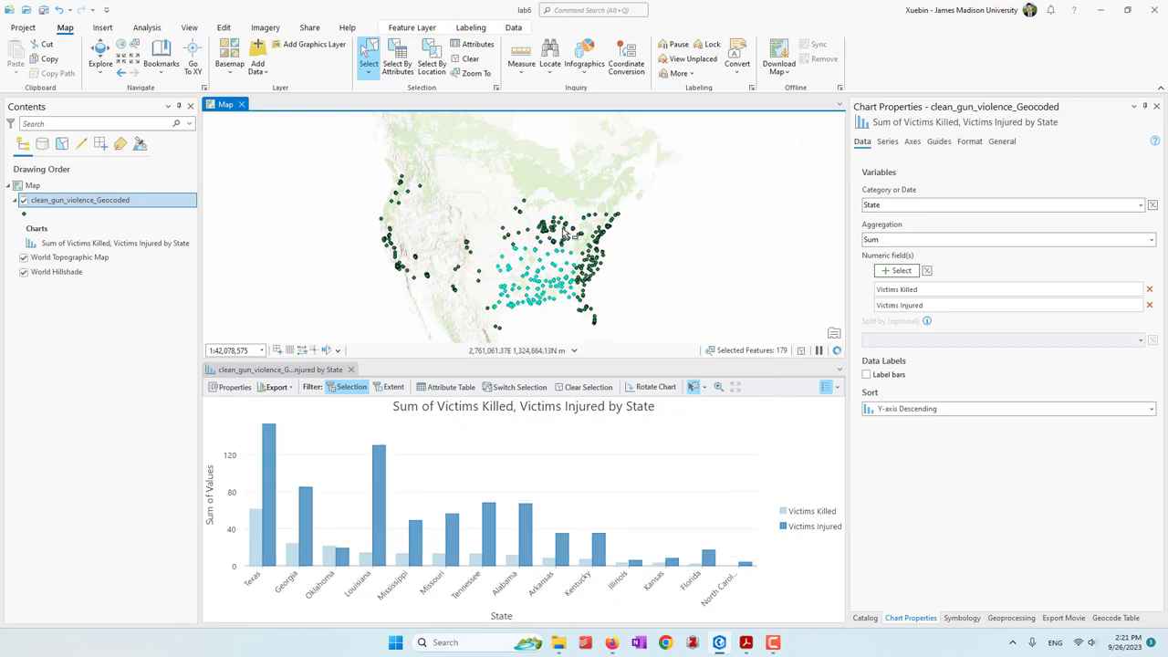
{"action": "left_click", "coordinate": [469, 59]}
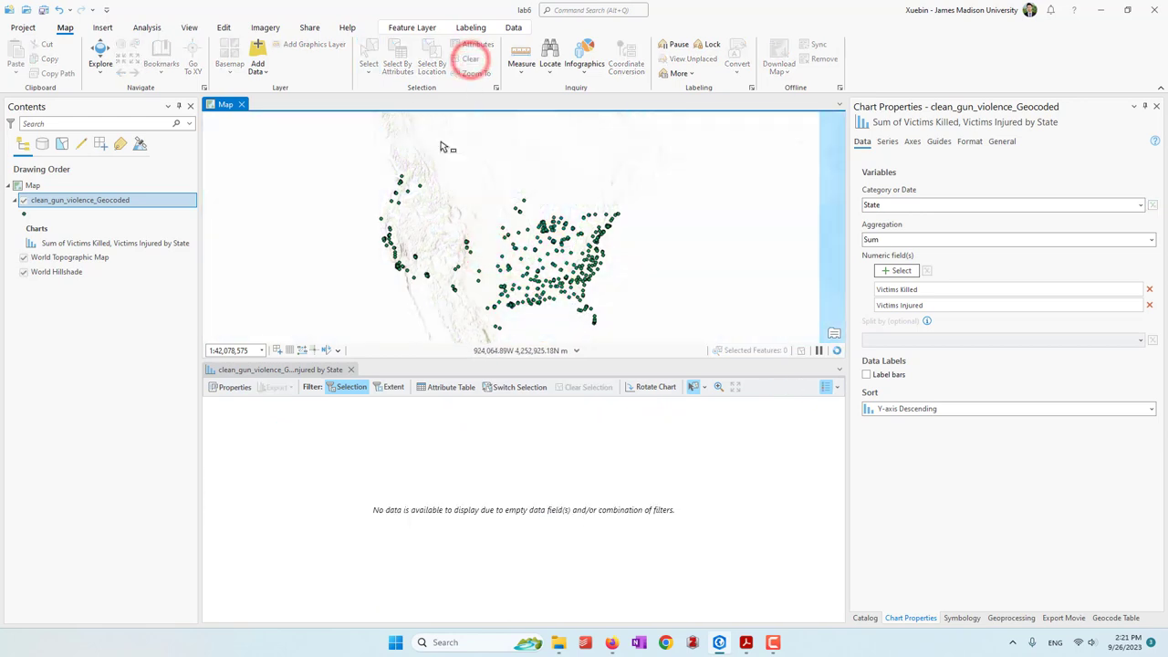
{"action": "left_click", "coordinate": [355, 387]}
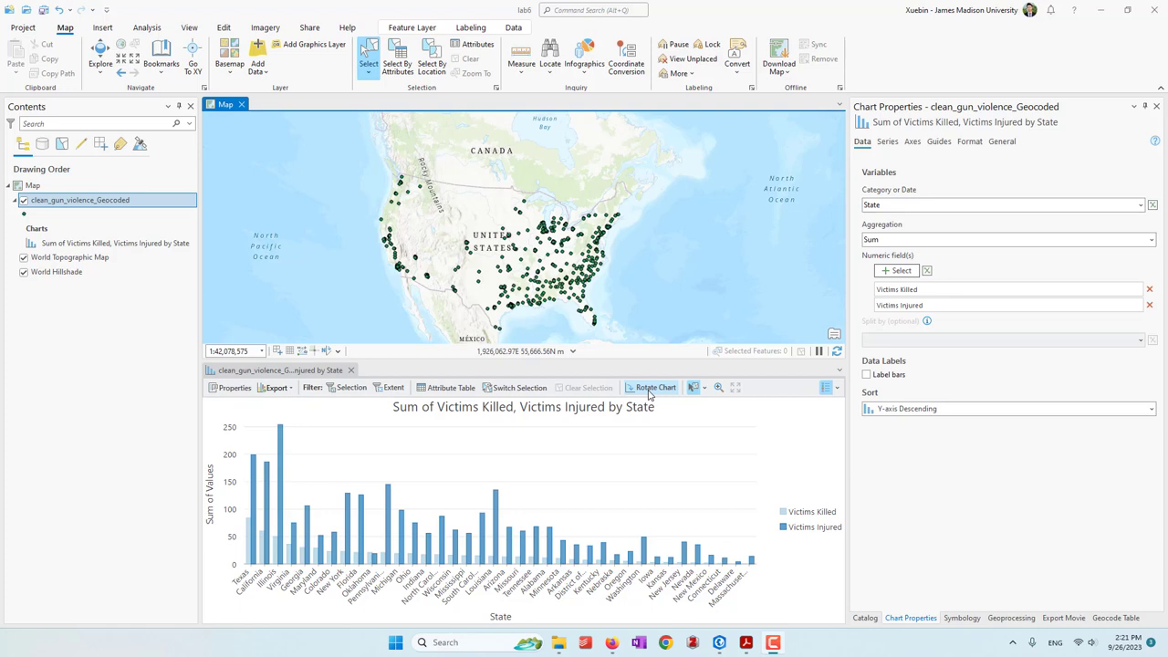
Review the file formats available for exporting the bar chart as a graphic, and cancel the export
{"action": "left_click", "coordinate": [287, 391]}
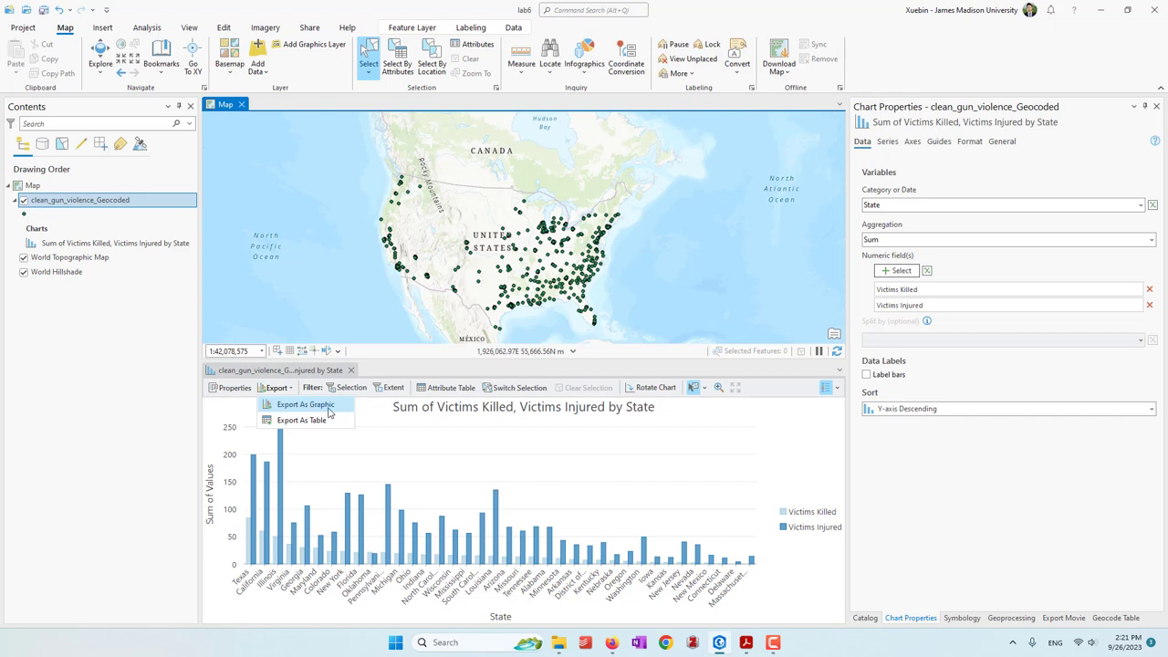
{"action": "left_click", "coordinate": [326, 406]}
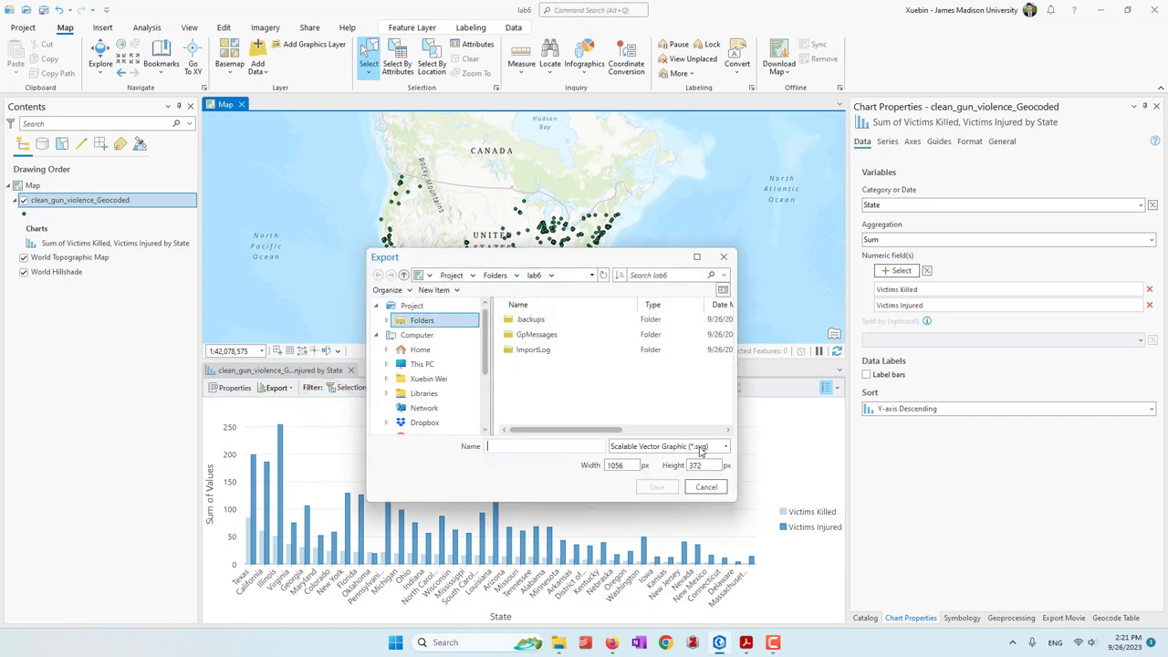
{"action": "left_click", "coordinate": [700, 449]}
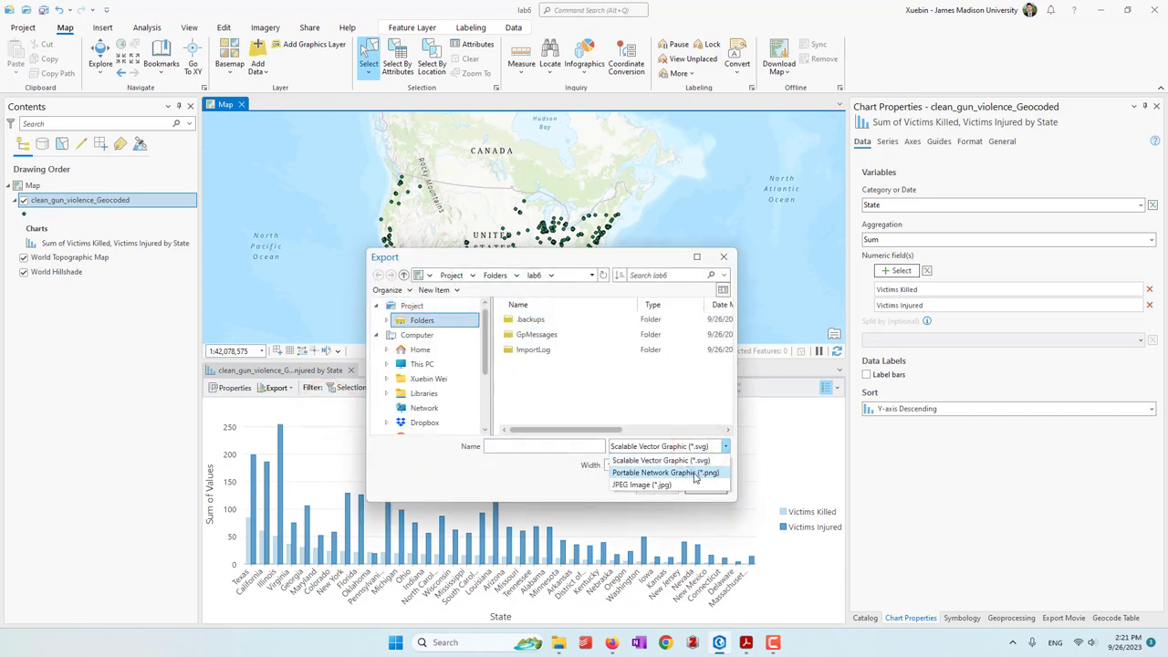
{"action": "left_click", "coordinate": [560, 356]}
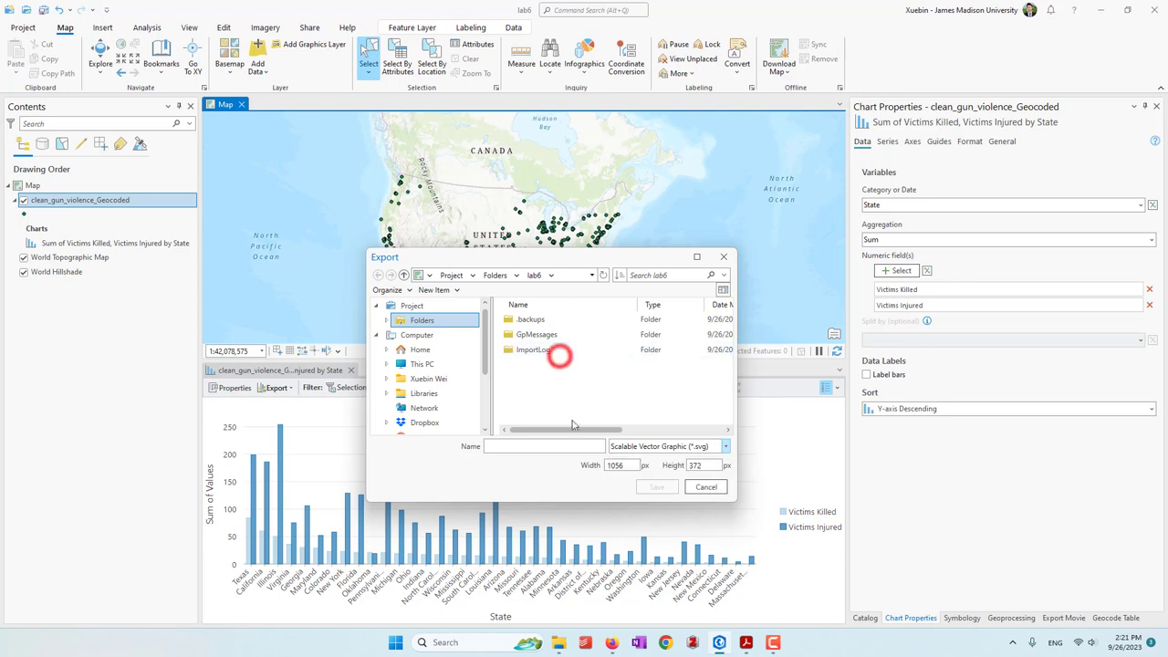
{"action": "left_click", "coordinate": [711, 489]}
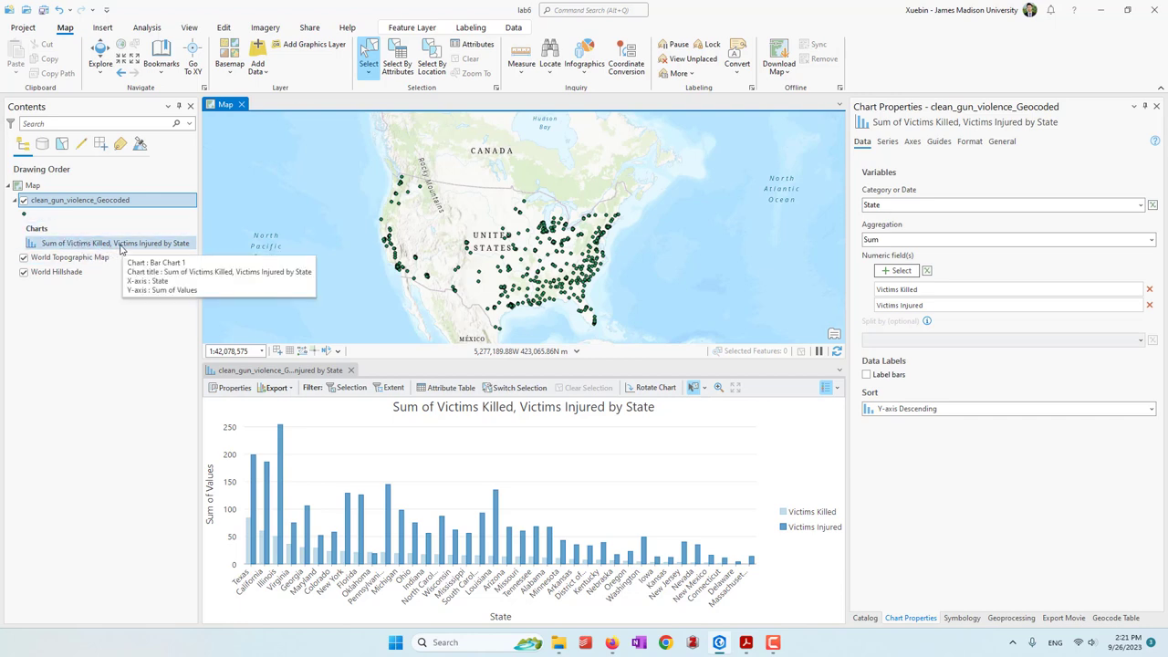
Close the bar chart, reopen it from the clean_gun_violence_Geocoded layer's chart list, and close it again
{"action": "left_click", "coordinate": [351, 370]}
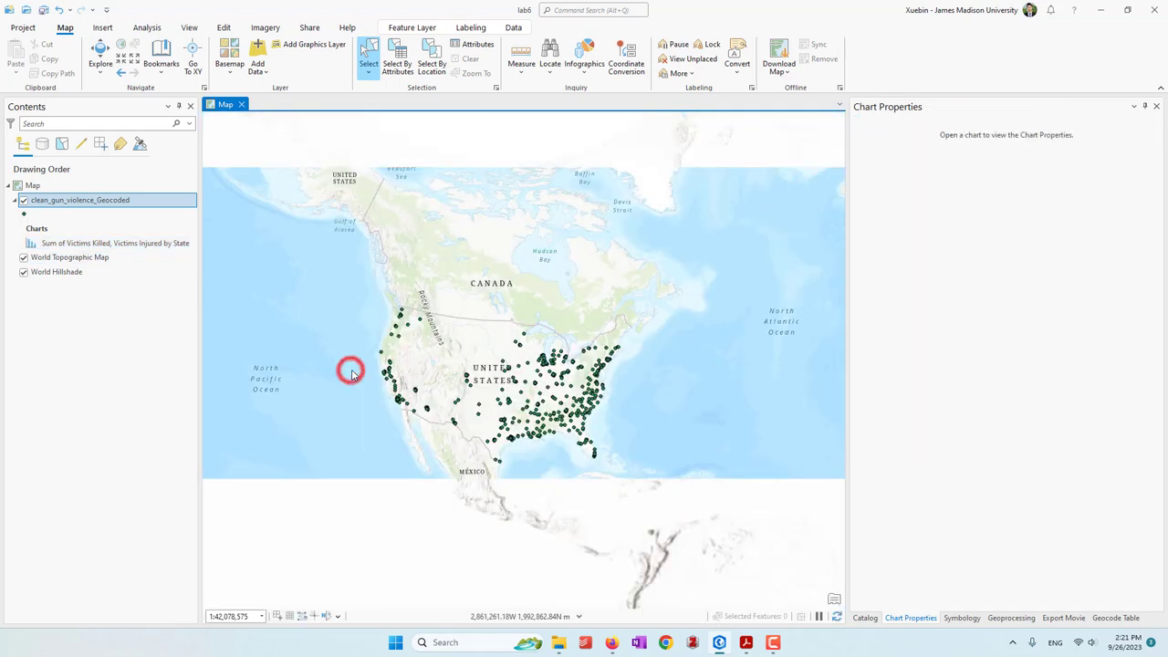
{"action": "right_click", "coordinate": [135, 246]}
{"action": "left_click", "coordinate": [167, 255]}
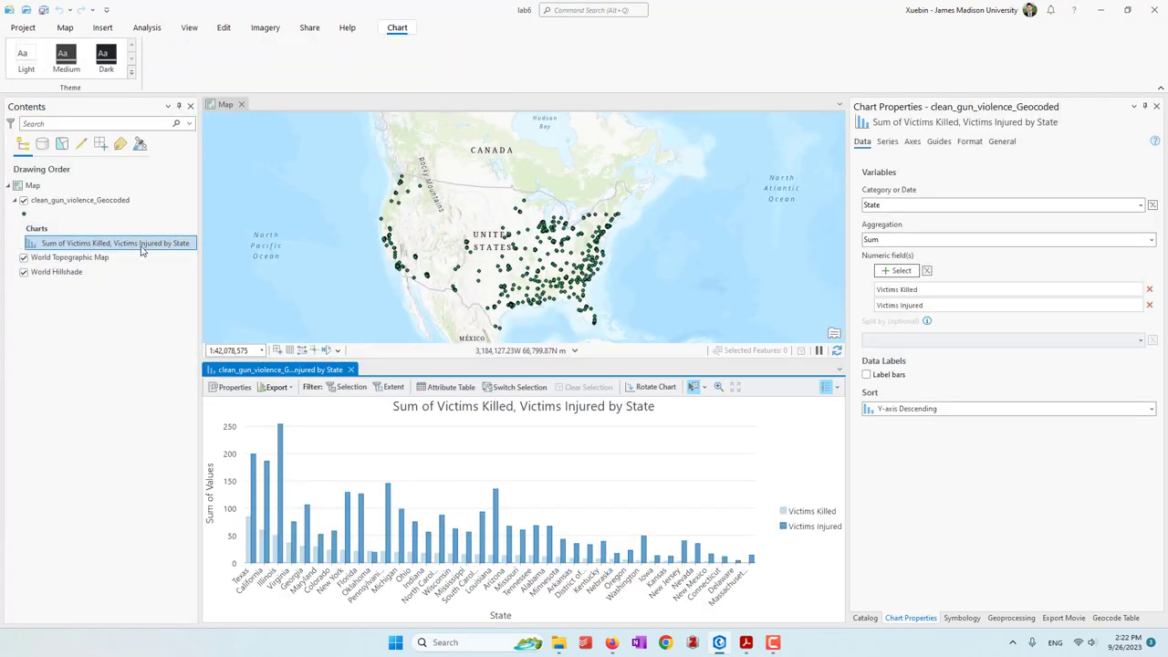
{"action": "left_click", "coordinate": [352, 369]}
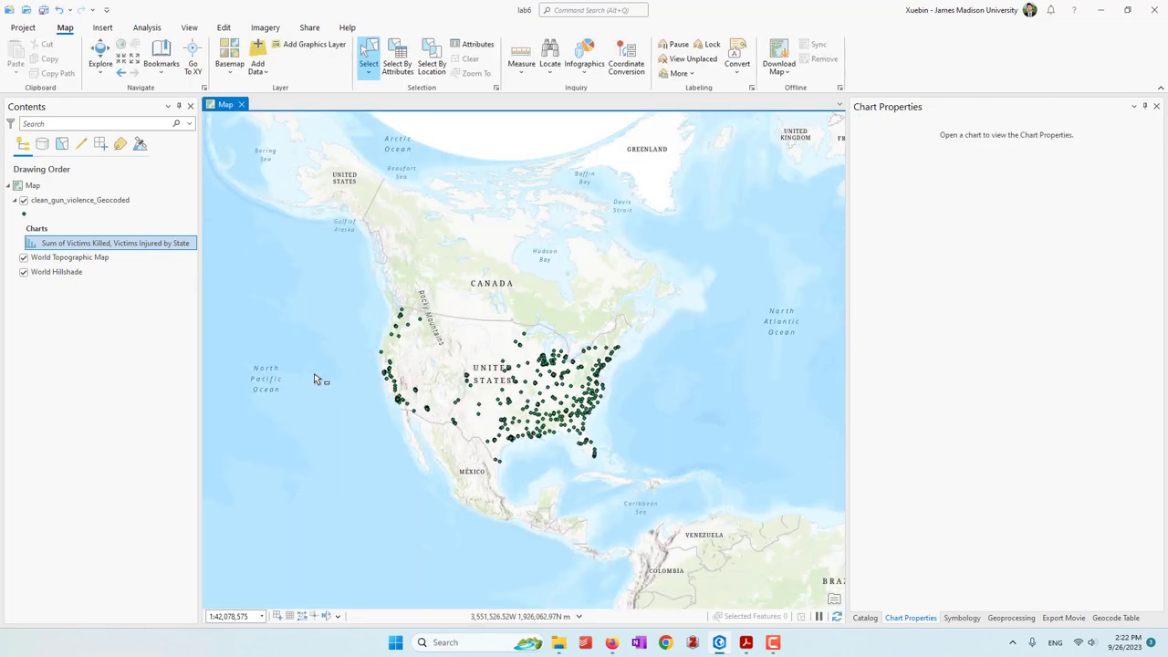
Create a line chart from the clean_gun_violence_Geocoded layer with Incident Date as the date variable
{"action": "right_click", "coordinate": [102, 202]}
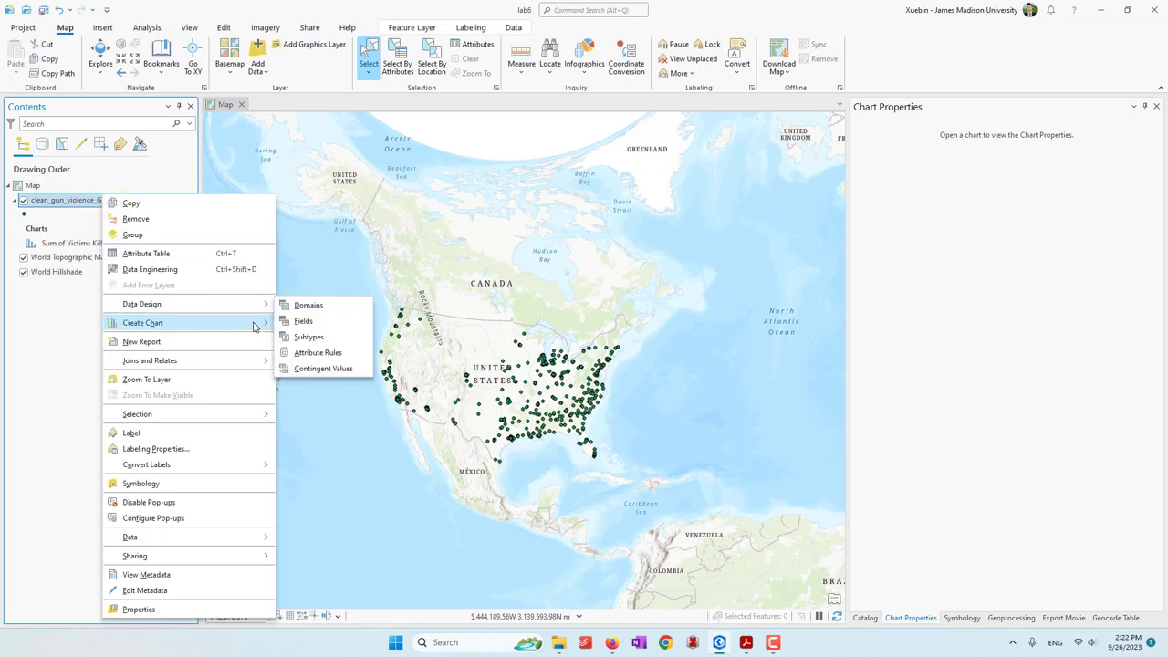
{"action": "mouse_move", "coordinate": [254, 327]}
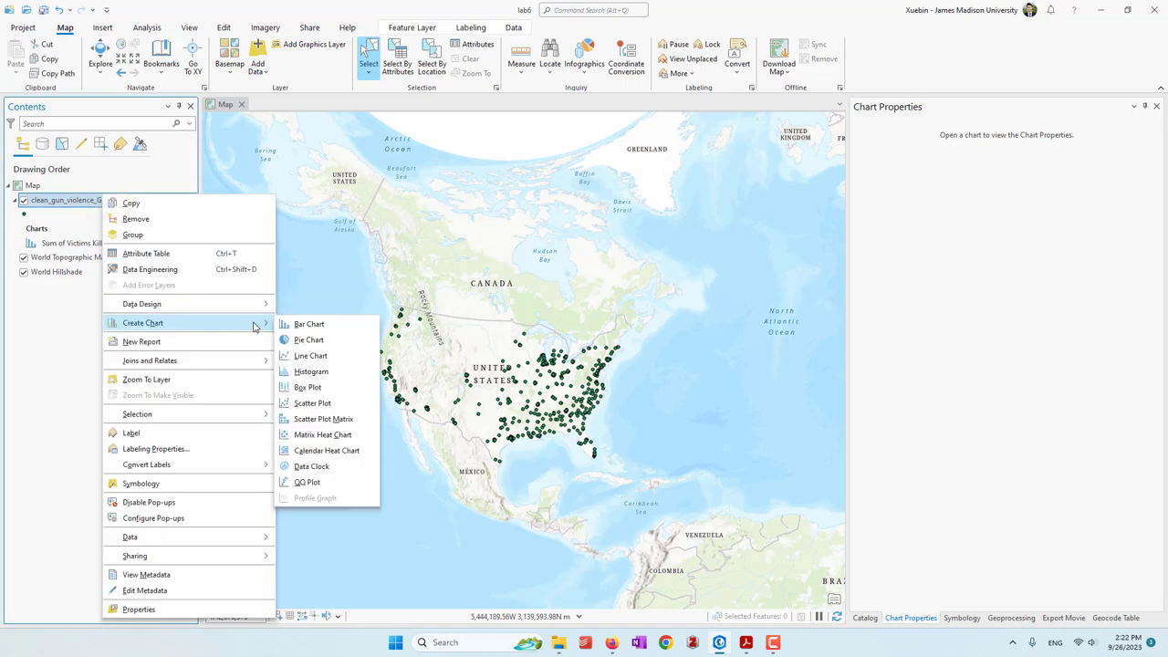
{"action": "left_click", "coordinate": [315, 356]}
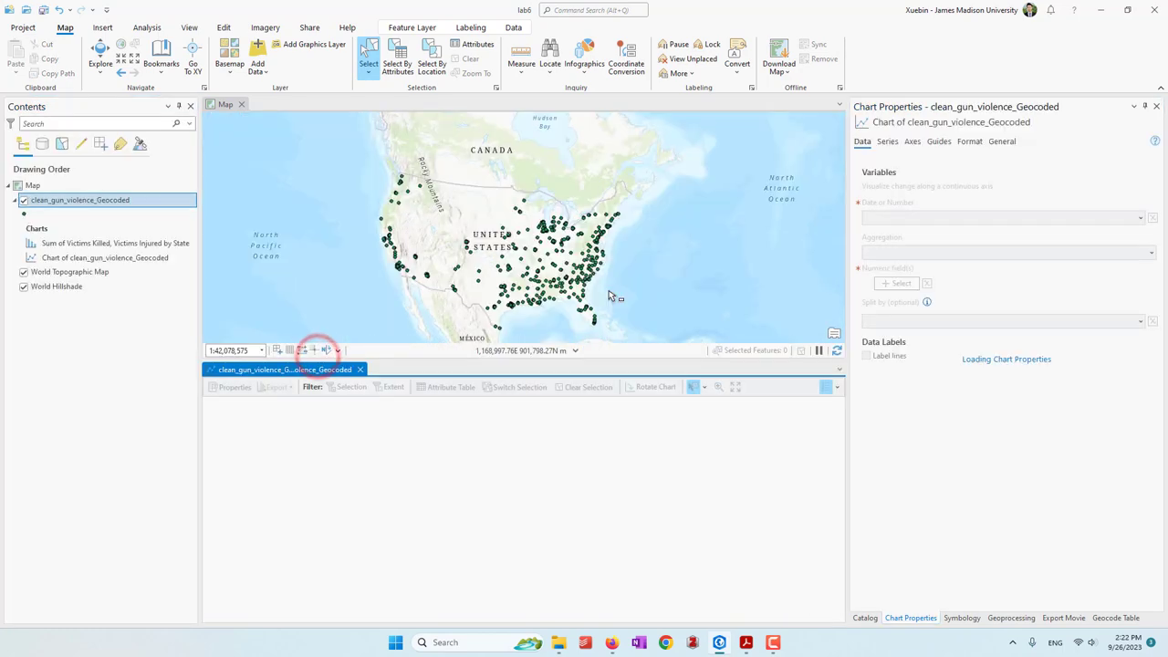
{"action": "left_click", "coordinate": [1139, 219]}
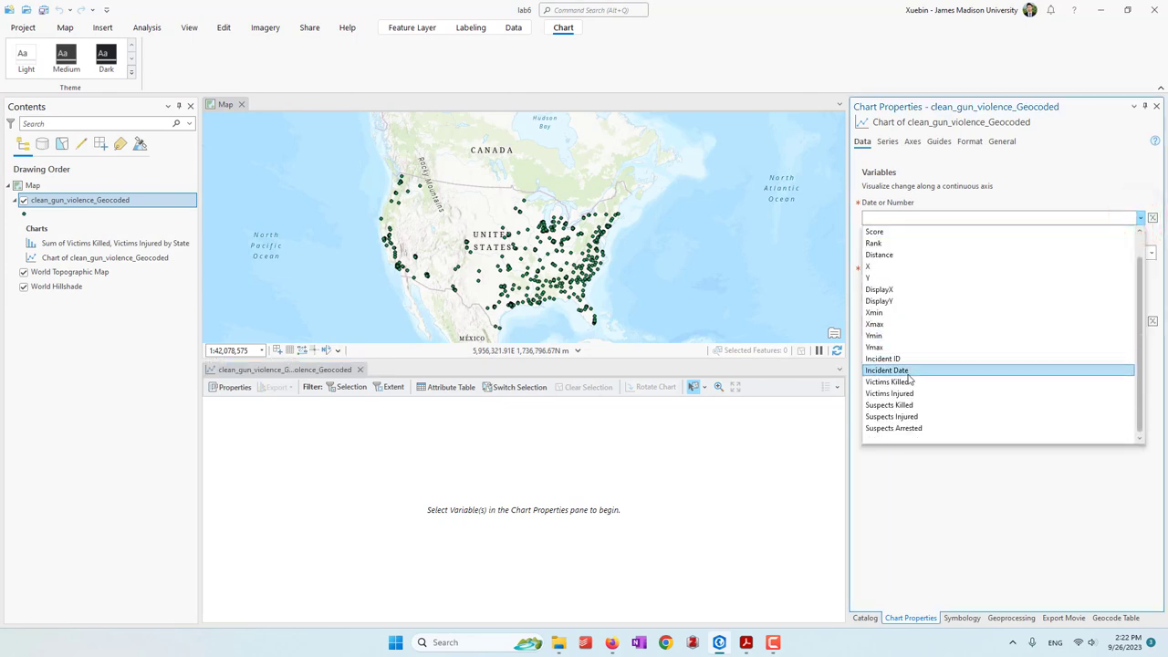
{"action": "left_click", "coordinate": [910, 371]}
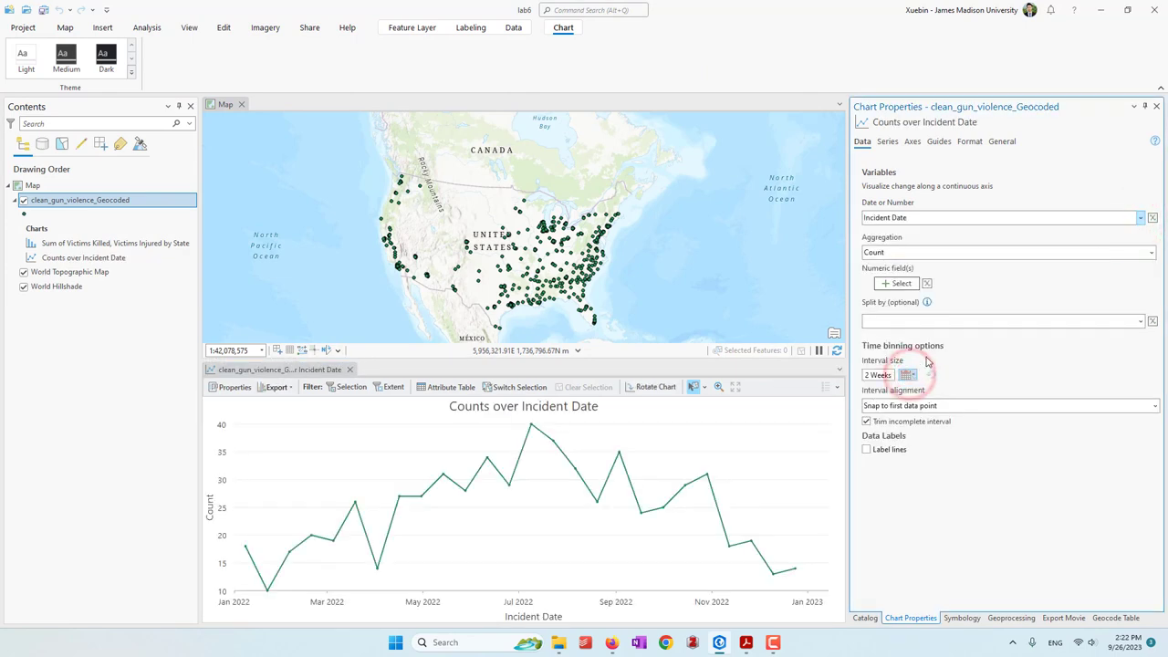
Set the line chart's aggregation to Sum, with Victims Killed and Victims Injured as the numeric fields
{"action": "left_click", "coordinate": [1152, 252]}
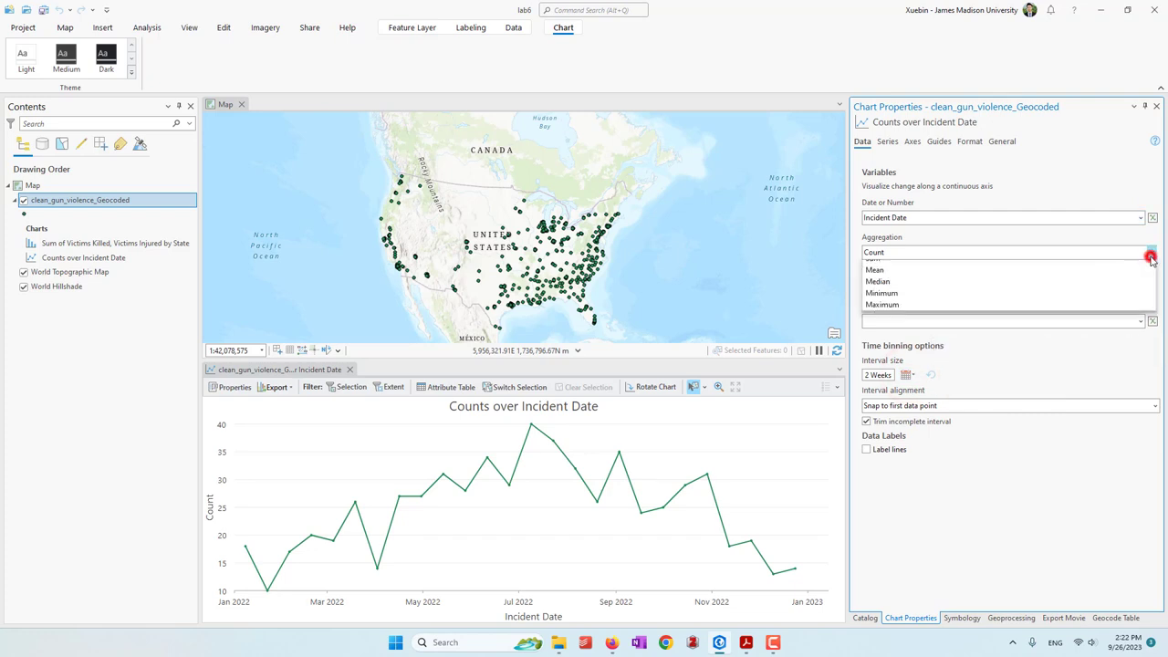
{"action": "left_click", "coordinate": [908, 289]}
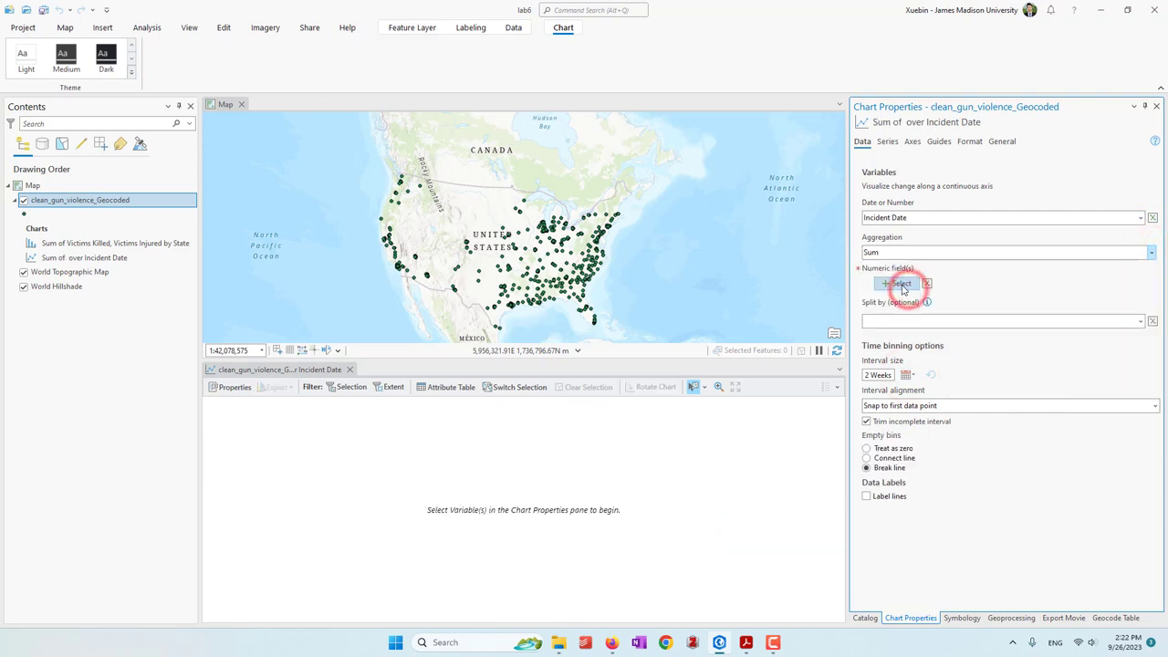
{"action": "left_click", "coordinate": [908, 289]}
{"action": "scroll", "coordinate": [903, 359], "scroll_direction": "down", "scroll_amount": 3}
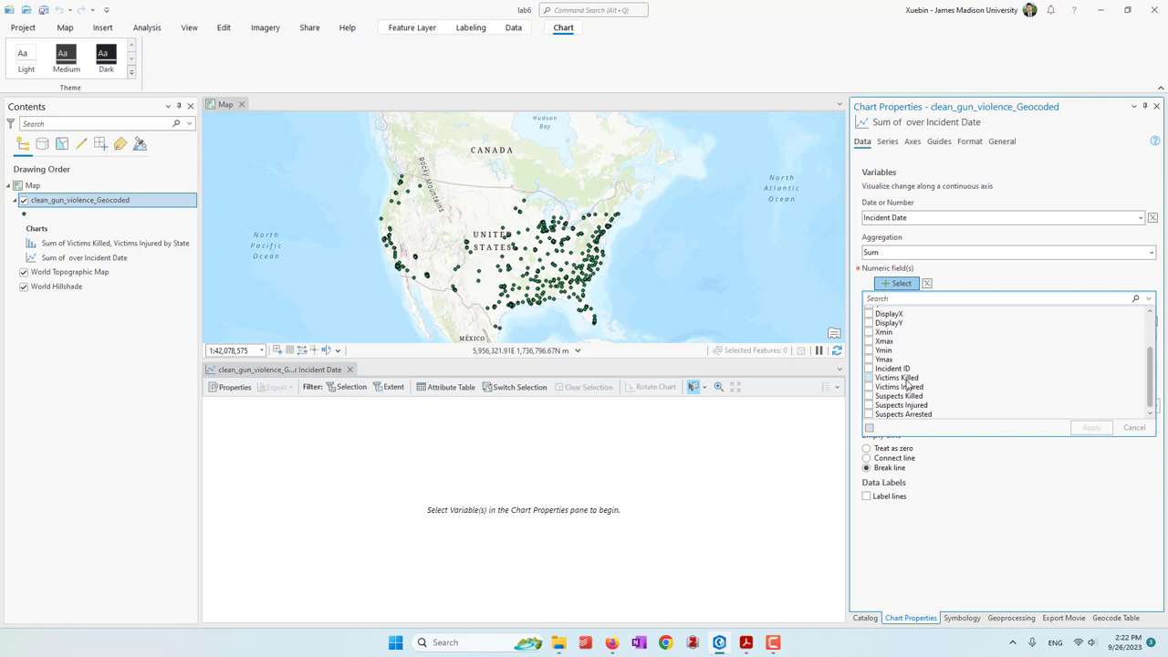
{"action": "left_click", "coordinate": [898, 377]}
{"action": "left_click", "coordinate": [902, 386]}
{"action": "left_click", "coordinate": [1091, 428]}
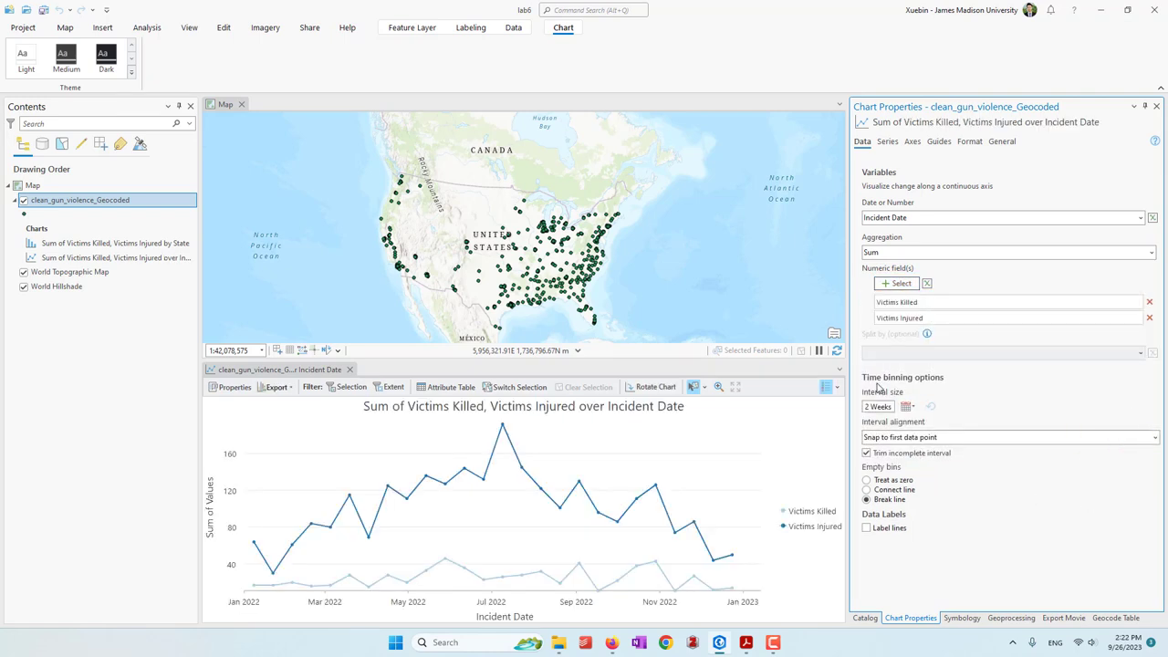
Set the line chart's time binning interval size to 1 month
{"action": "left_click", "coordinate": [907, 406]}
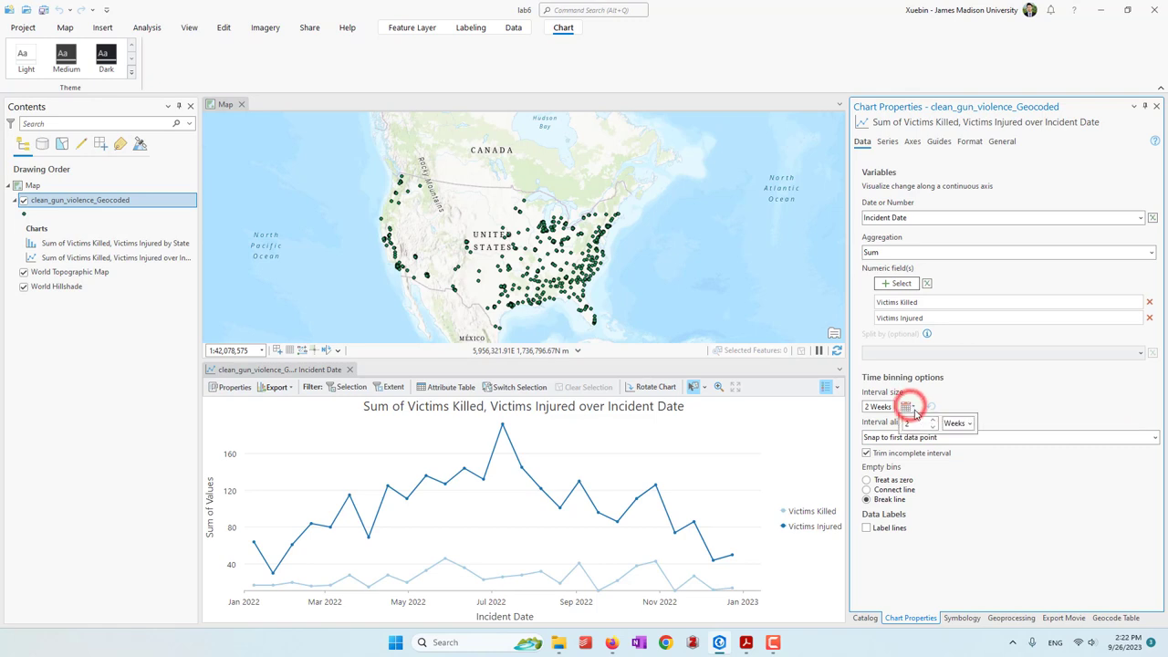
{"action": "left_click", "coordinate": [961, 425]}
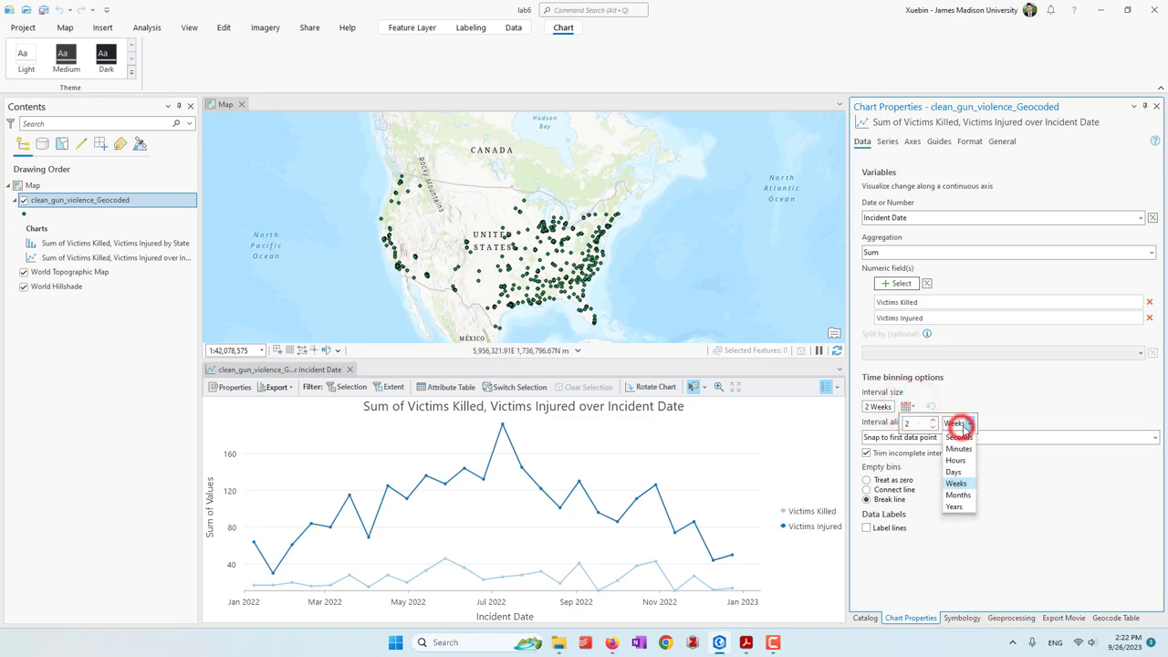
{"action": "left_click", "coordinate": [963, 497]}
{"action": "double_click", "coordinate": [916, 424]}
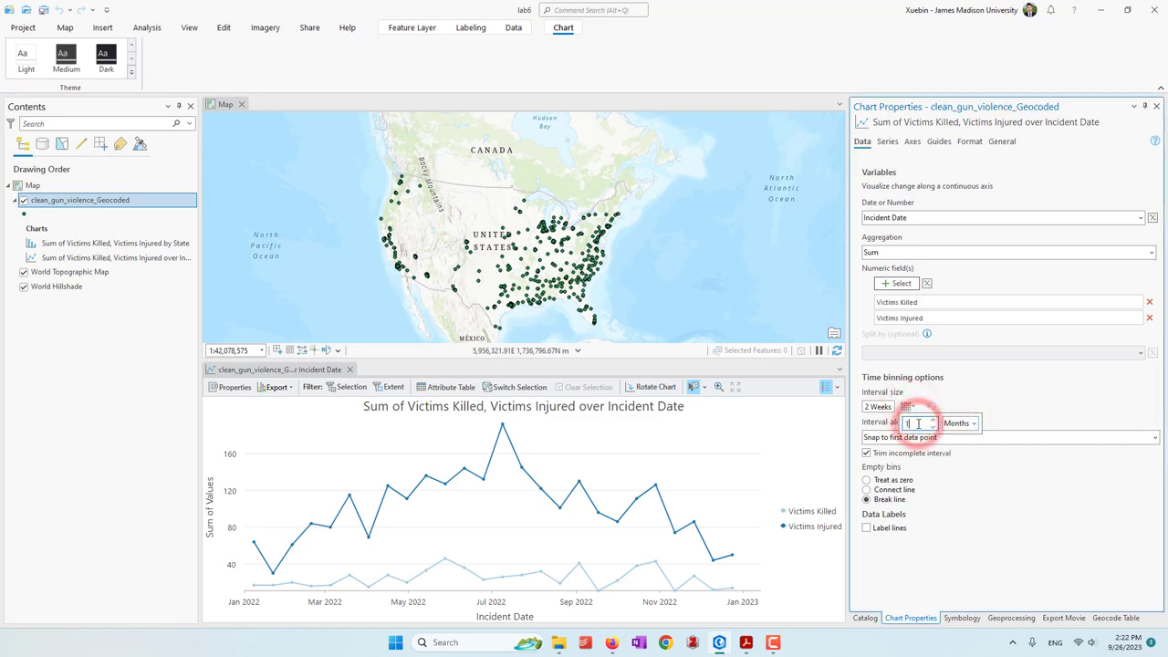
{"action": "type", "text": "1"}
{"action": "left_click", "coordinate": [1064, 407]}
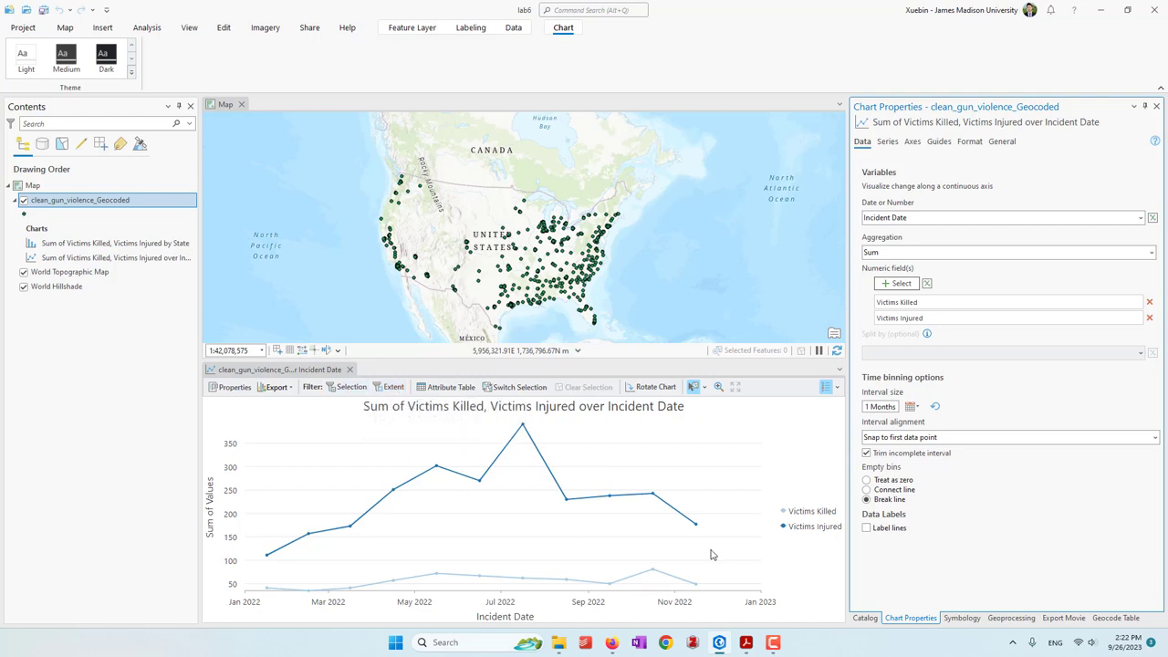
Check the monthly sums at the peaks of both victim lines, and close the line chart
{"action": "mouse_move", "coordinate": [522, 428]}
{"action": "mouse_move", "coordinate": [654, 574]}
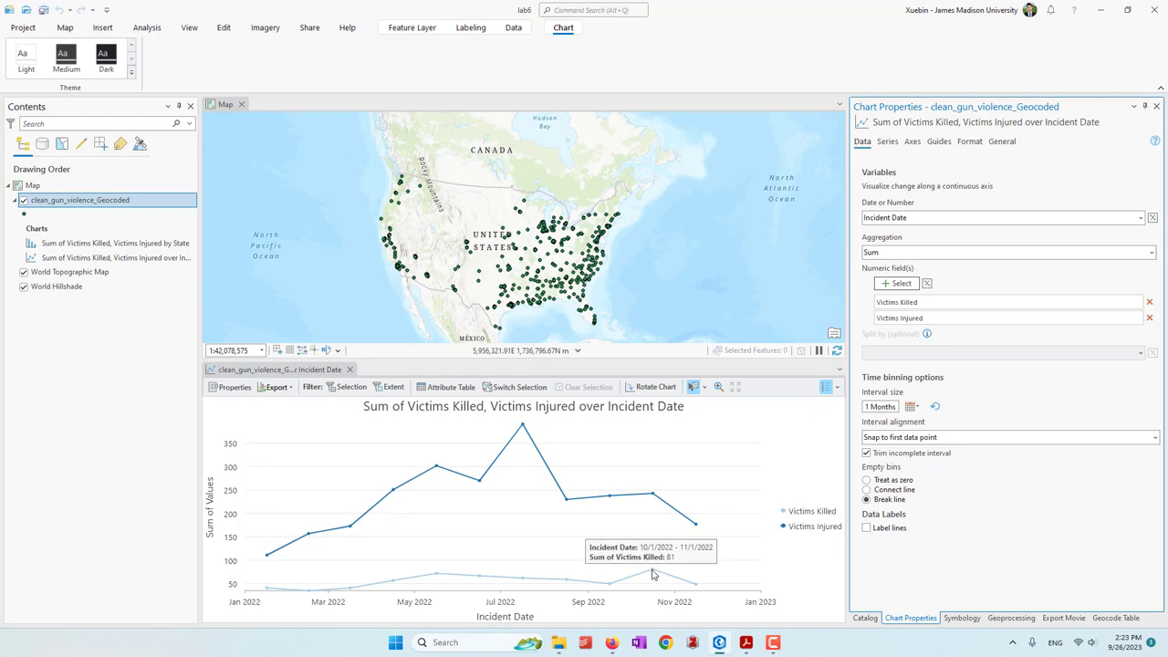
{"action": "left_click", "coordinate": [104, 415]}
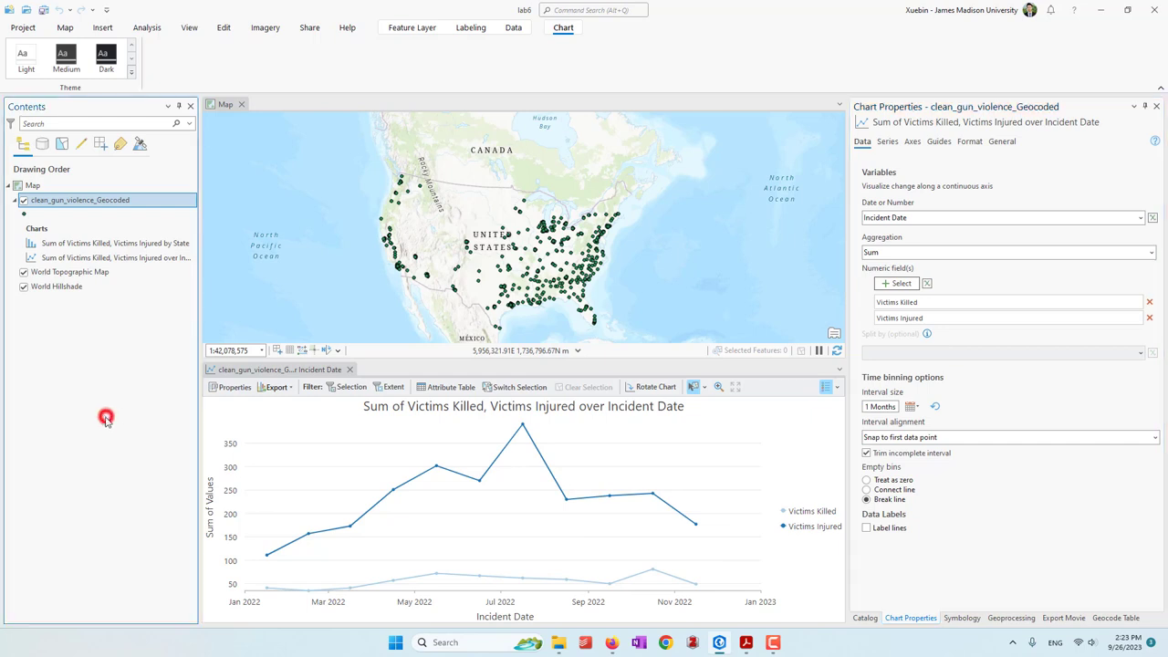
{"action": "left_click", "coordinate": [99, 258]}
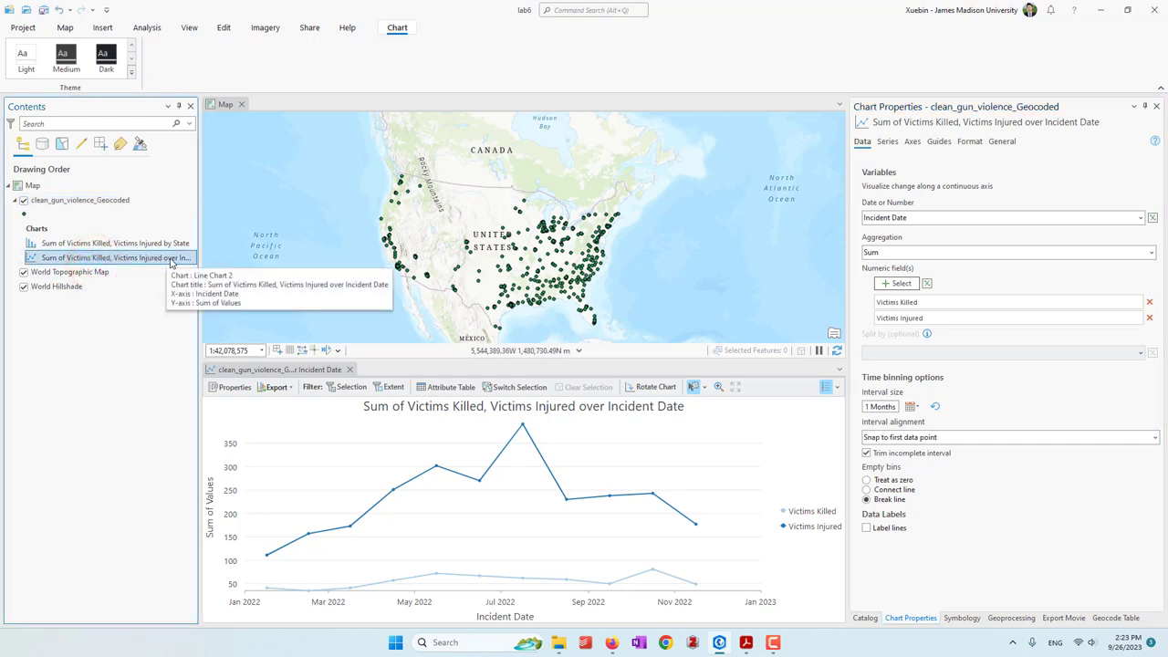
{"action": "left_click", "coordinate": [350, 369]}
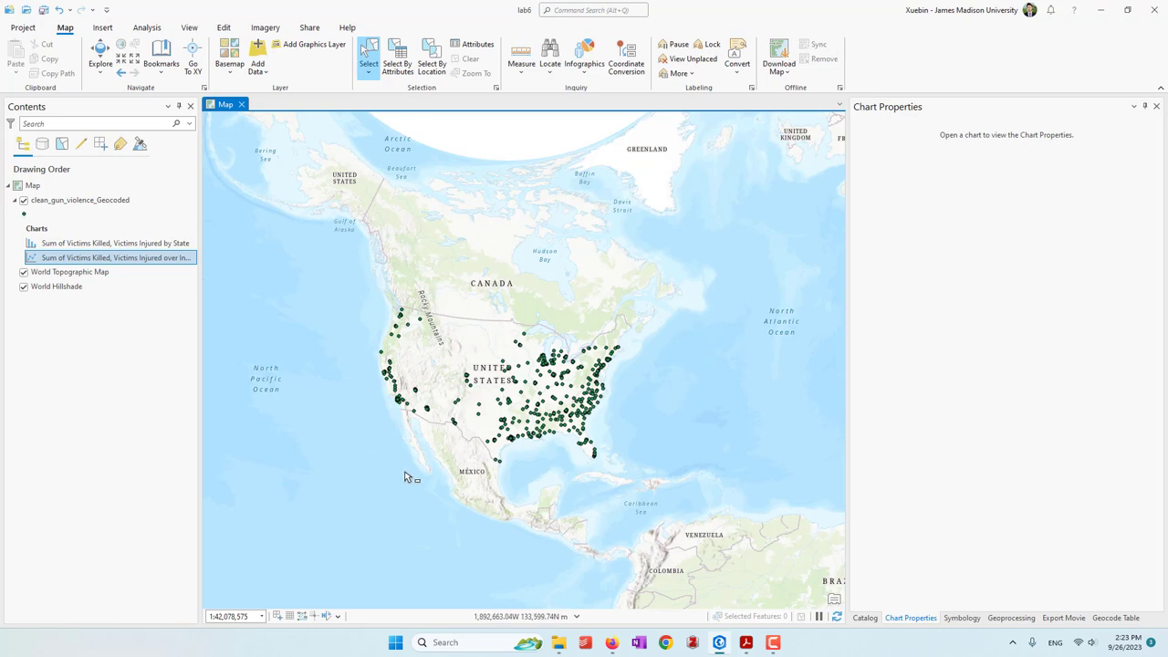
Symbolize the clean_gun_violence_Geocoded layer with Graduated Symbols based on the Suspects Killed field
{"action": "scroll", "coordinate": [406, 476], "scroll_direction": "up", "scroll_amount": 2}
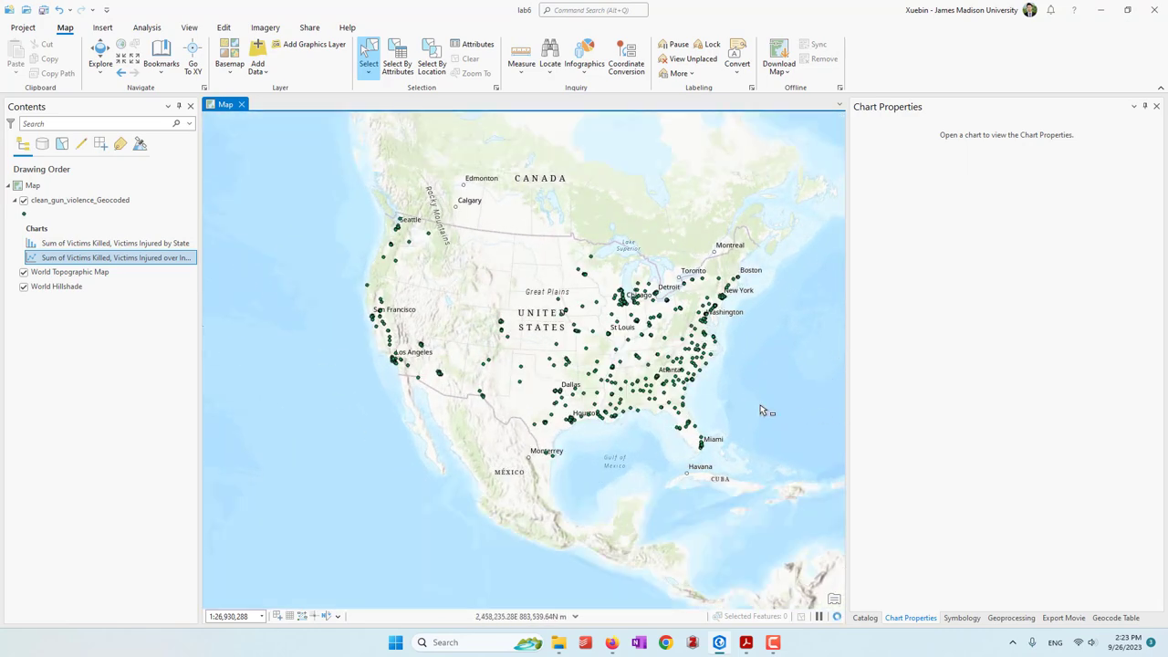
{"action": "left_click", "coordinate": [92, 199]}
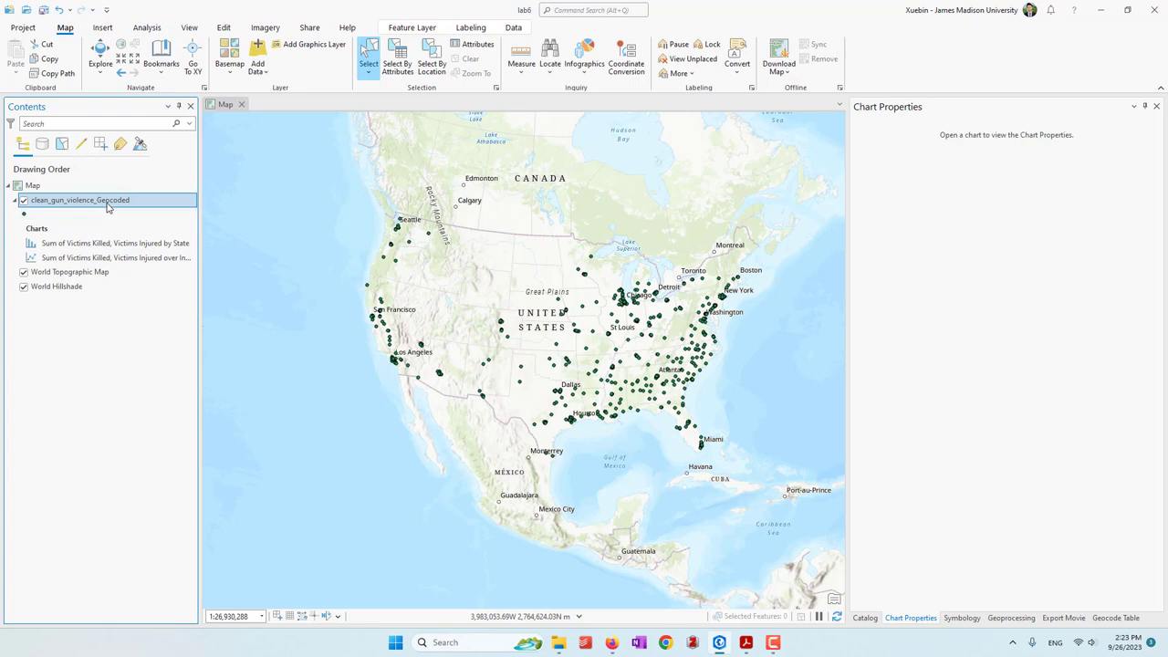
{"action": "left_click", "coordinate": [404, 28]}
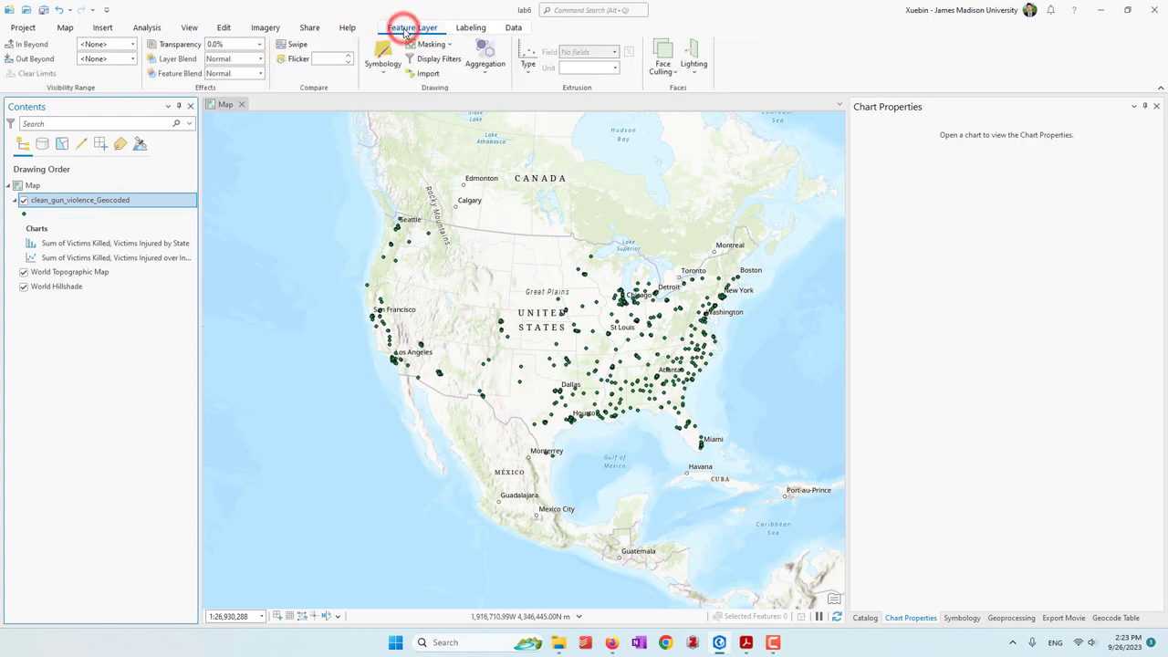
{"action": "left_click", "coordinate": [385, 52]}
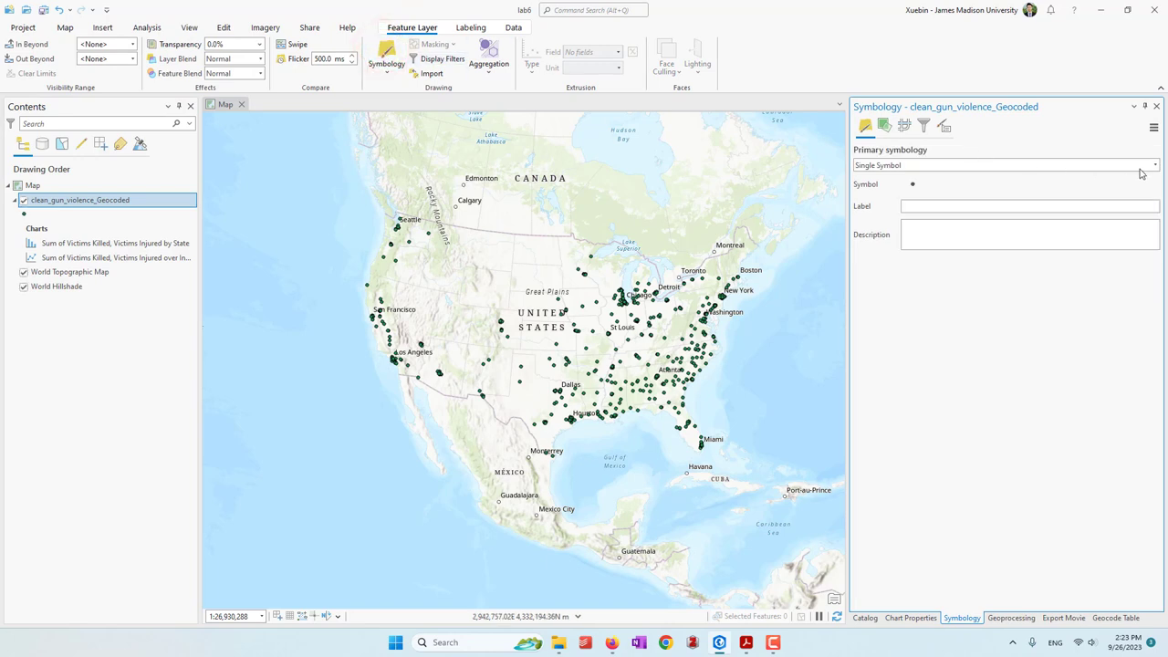
{"action": "left_click", "coordinate": [1153, 167]}
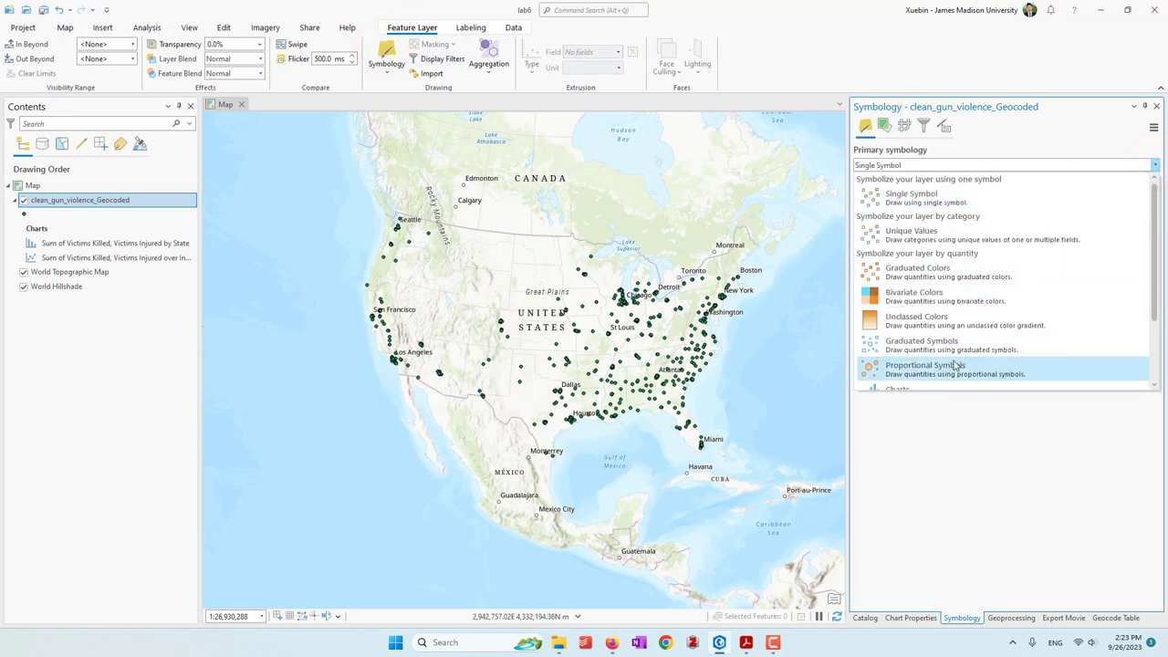
{"action": "left_click", "coordinate": [954, 351]}
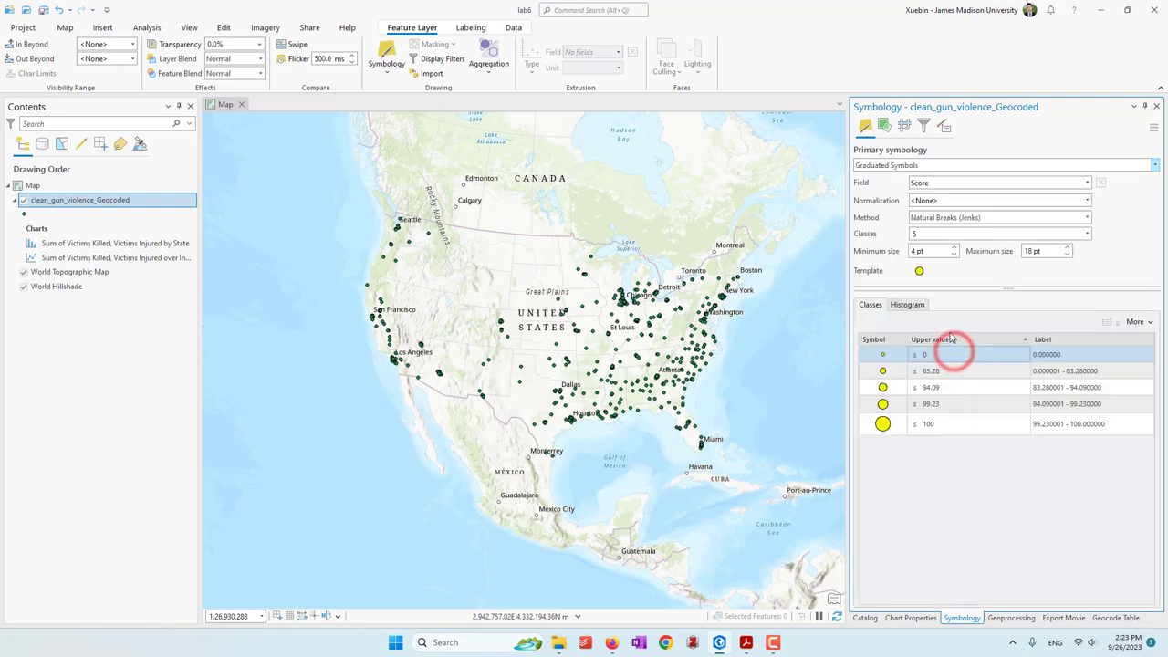
{"action": "left_click", "coordinate": [943, 184]}
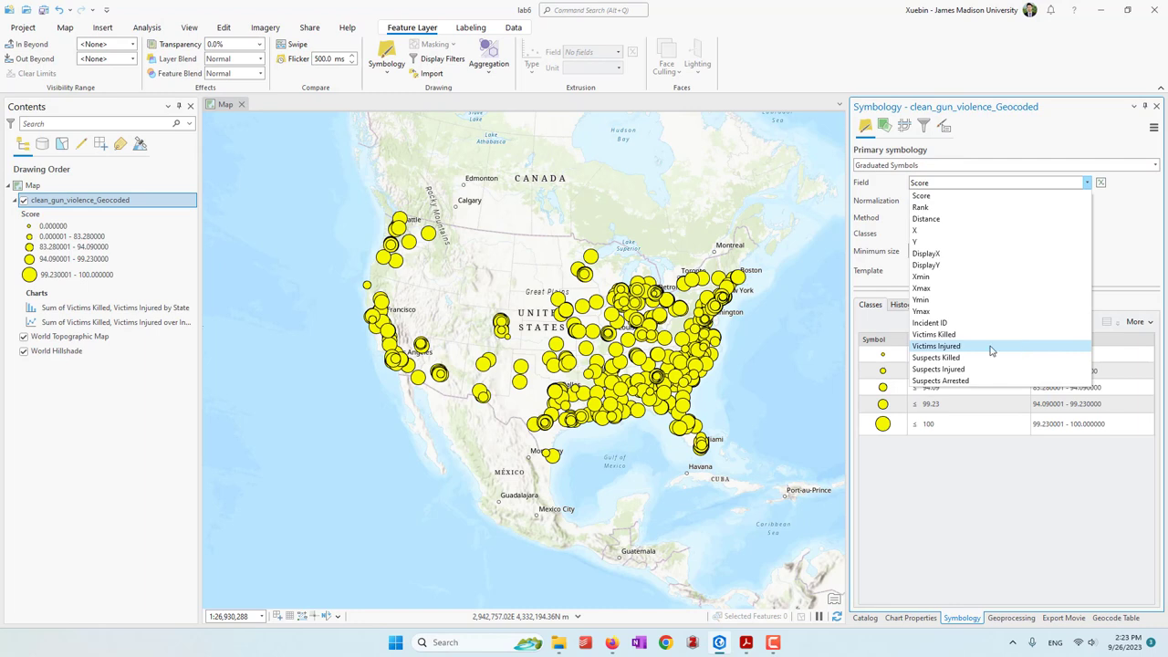
{"action": "left_click", "coordinate": [949, 357]}
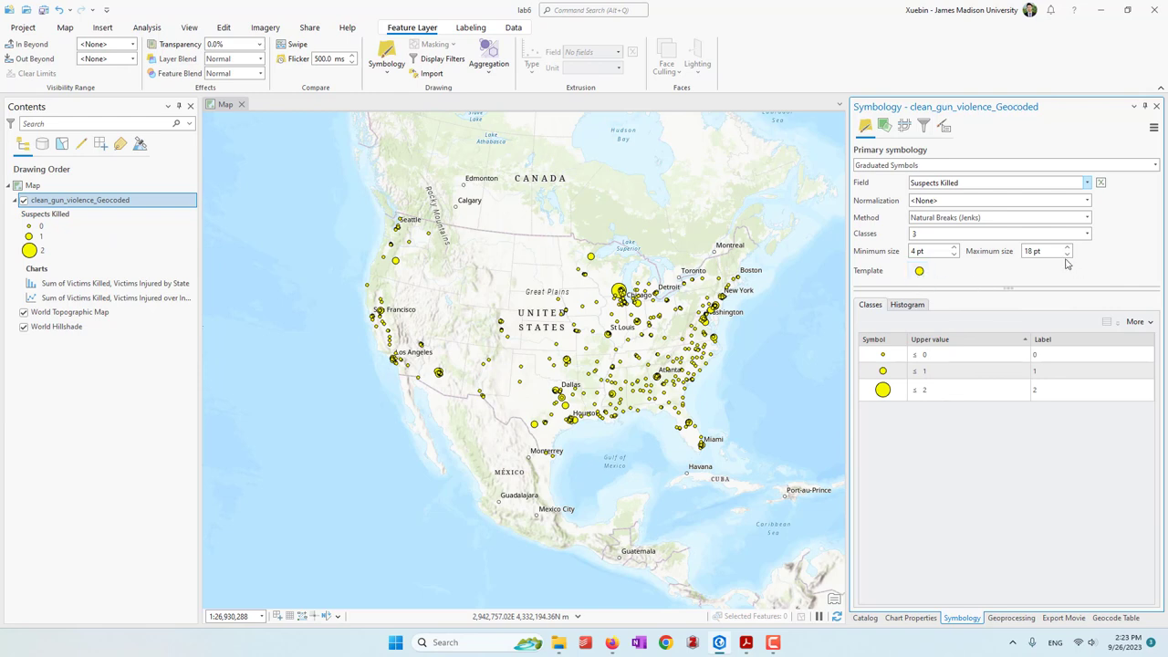
Review the classification methods and class number choices, and set the graduated symbols' maximum size to 12 pt
{"action": "left_click", "coordinate": [1007, 217]}
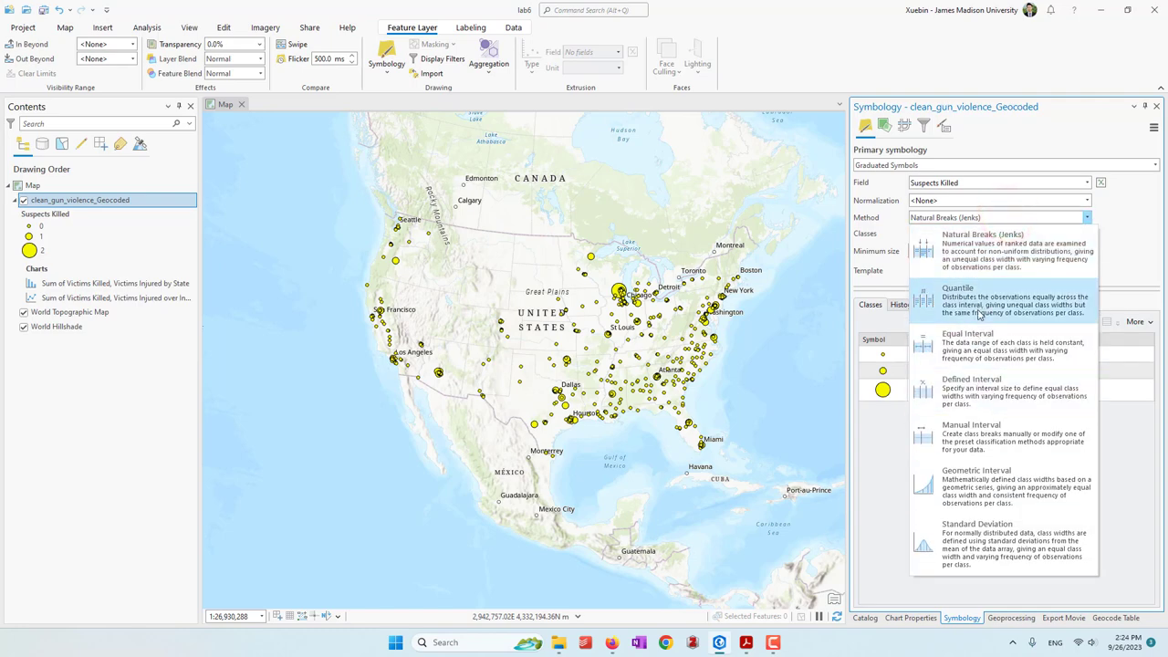
{"action": "left_click", "coordinate": [1124, 240]}
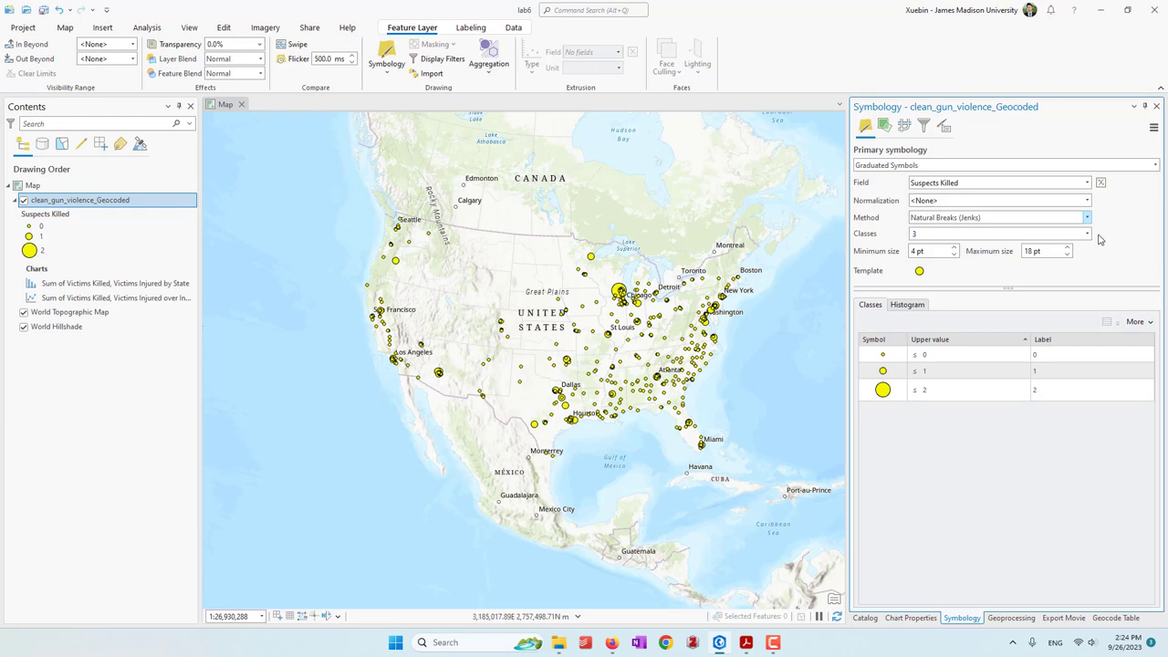
{"action": "left_click", "coordinate": [1086, 234]}
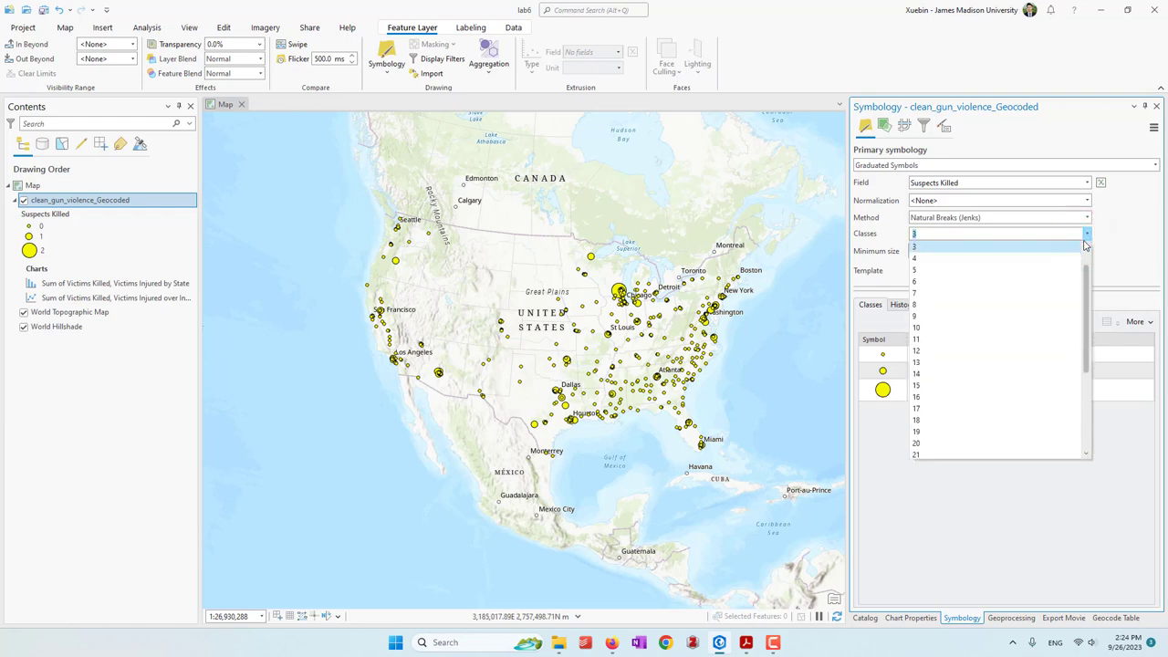
{"action": "left_click_drag", "start_coordinate": [1087, 268], "coordinate": [1093, 255]}
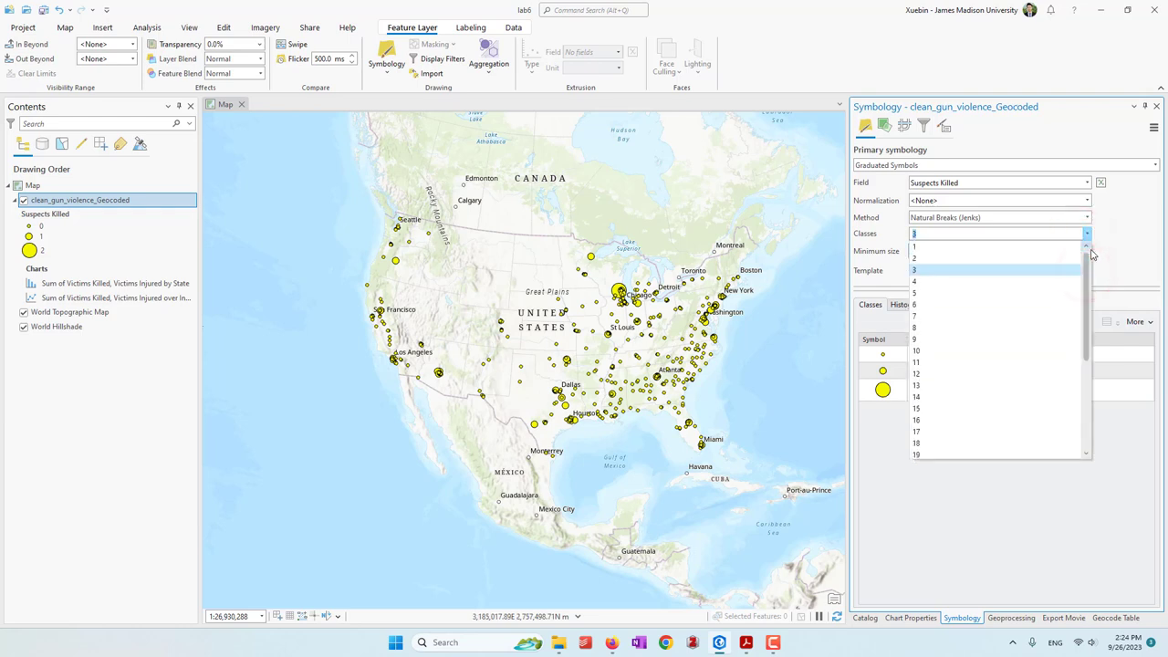
{"action": "left_click", "coordinate": [1138, 249]}
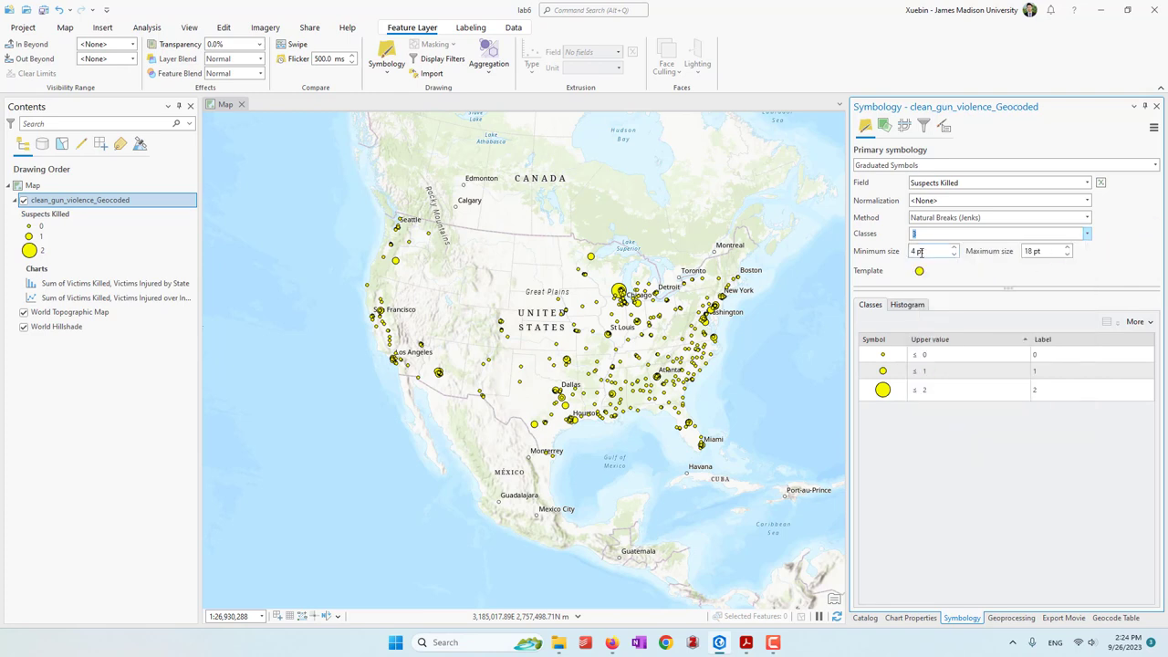
{"action": "double_click", "coordinate": [1034, 251]}
{"action": "left_click", "coordinate": [1083, 286]}
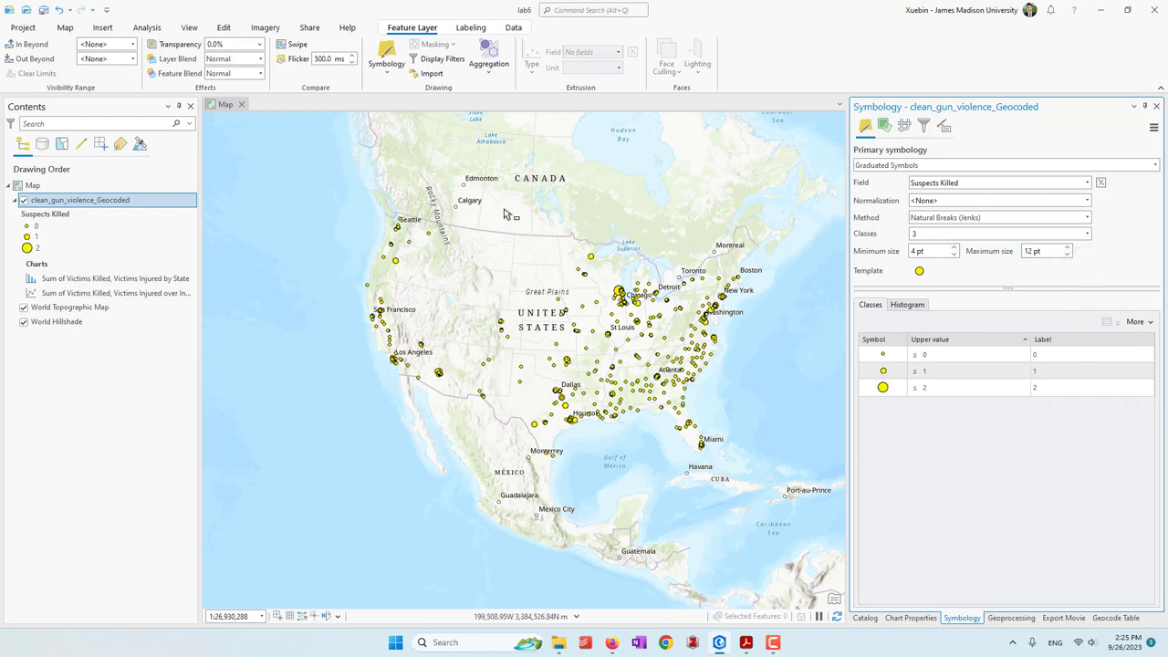
Change the map's basemap to Dark Gray Canvas
{"action": "left_click", "coordinate": [65, 27]}
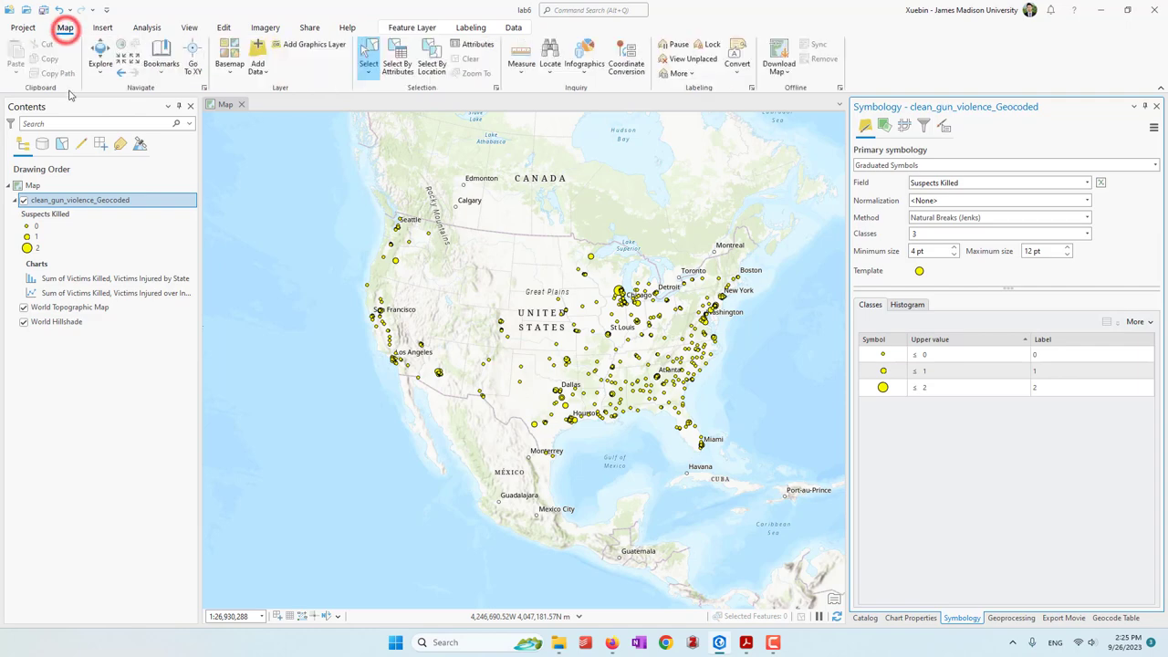
{"action": "left_click", "coordinate": [227, 77]}
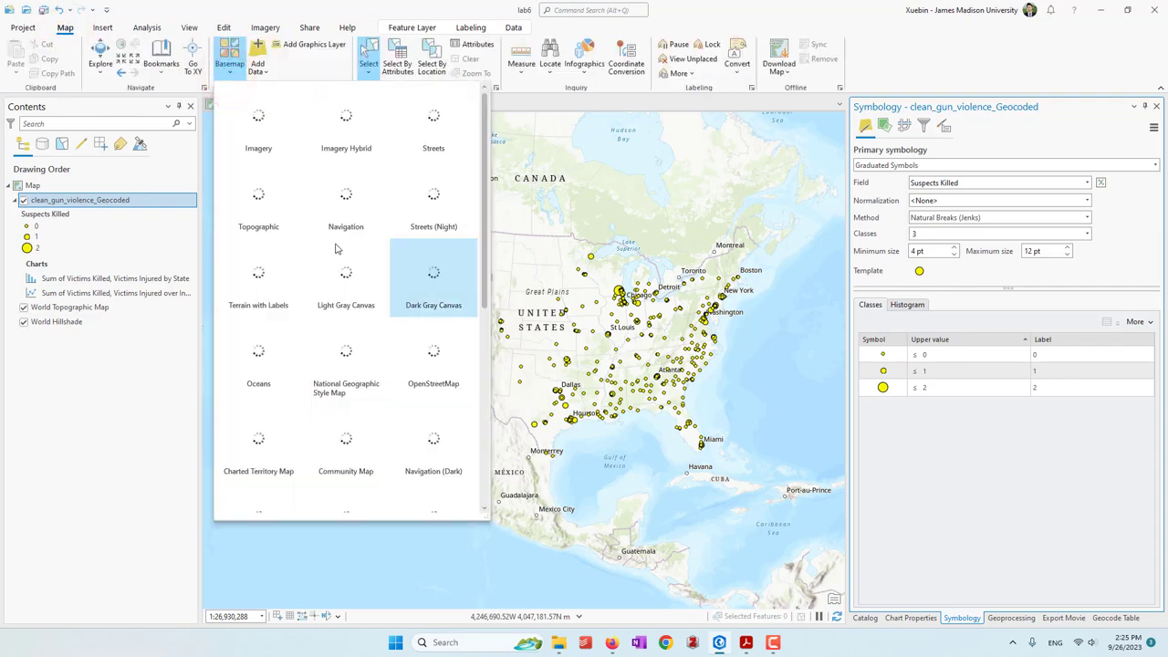
{"action": "left_click", "coordinate": [449, 283]}
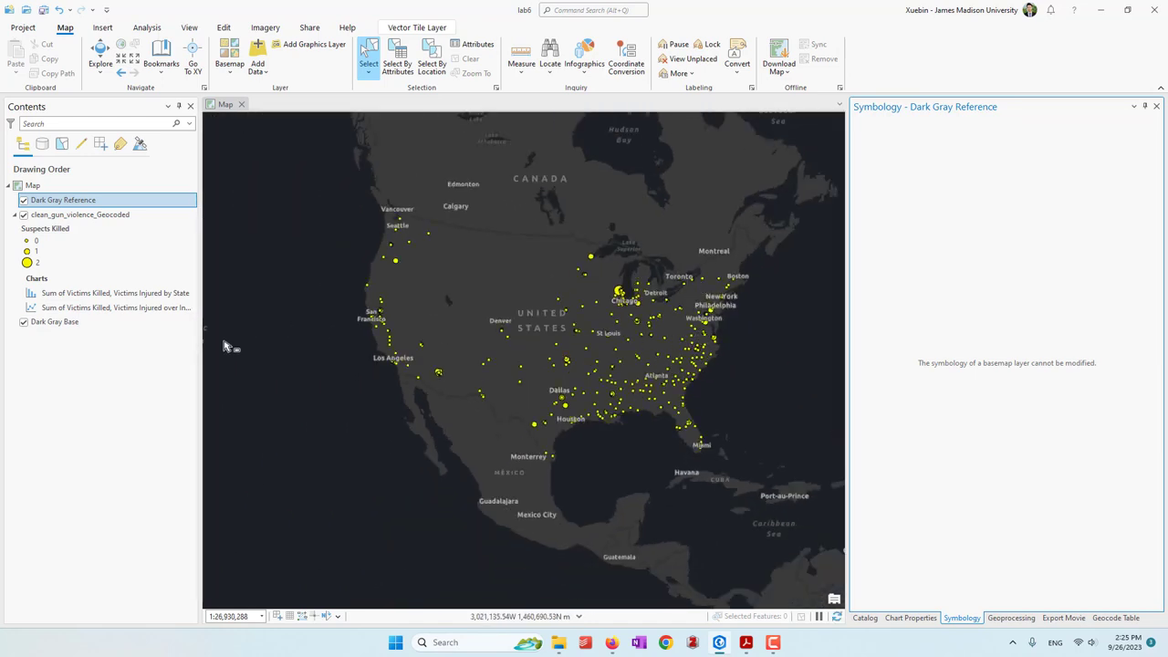
Enable time on the clean_gun_violence_Geocoded layer by filtering its content on attribute values, using Incident Date as each feature's single time field
{"action": "right_click", "coordinate": [91, 217]}
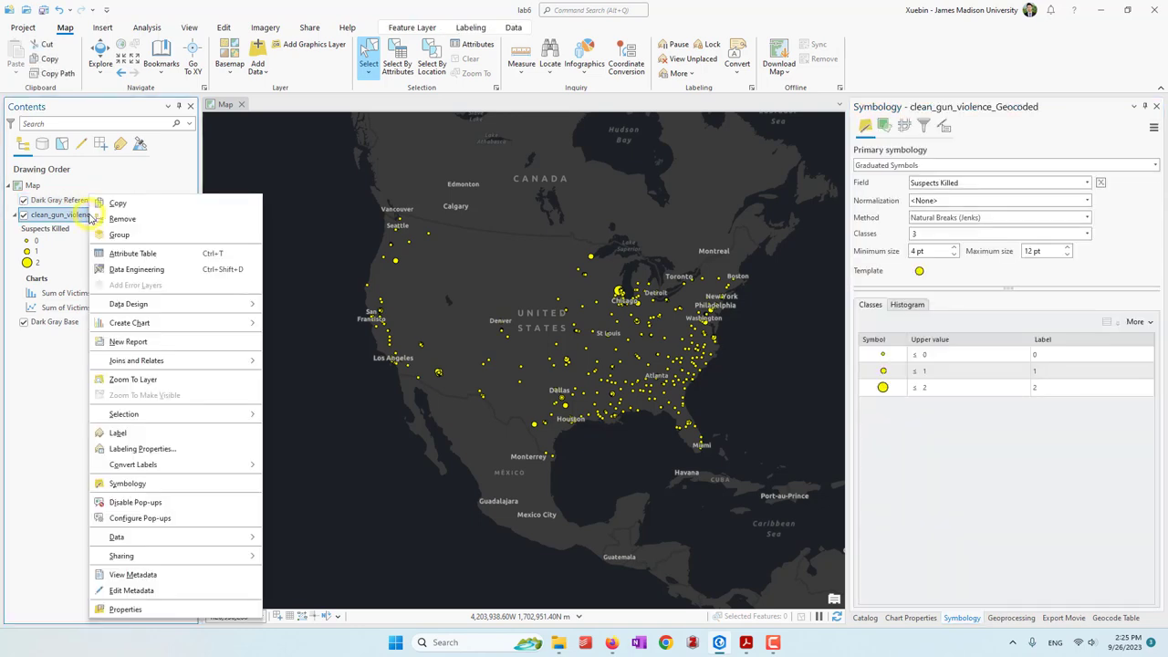
{"action": "left_click", "coordinate": [160, 610]}
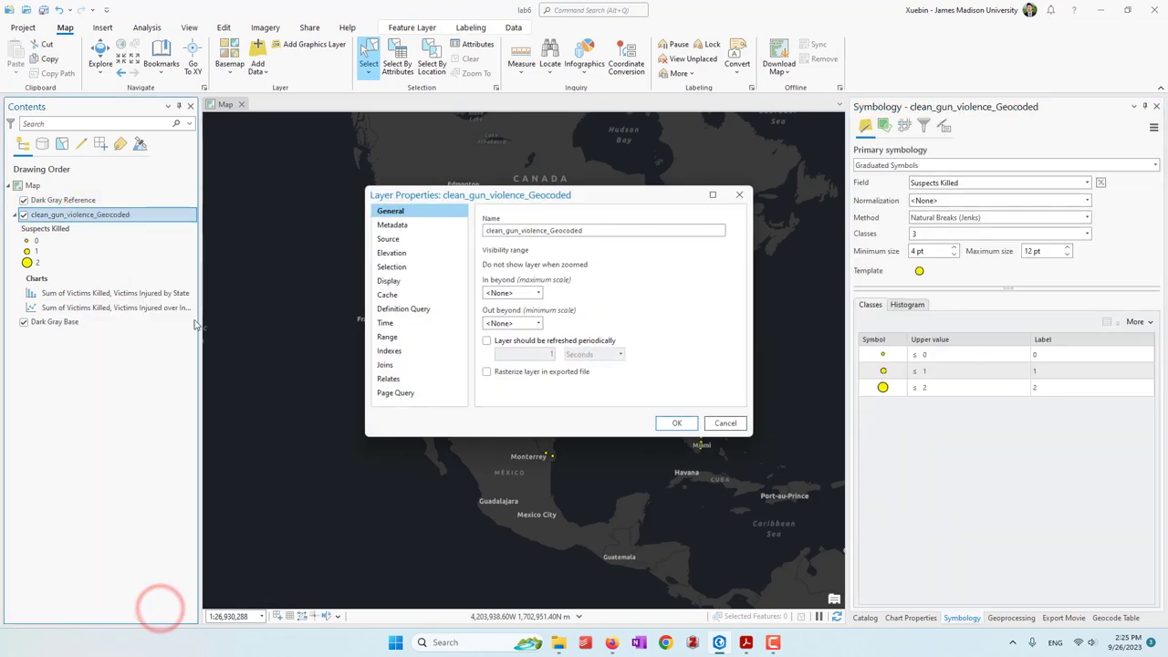
{"action": "left_click", "coordinate": [383, 323]}
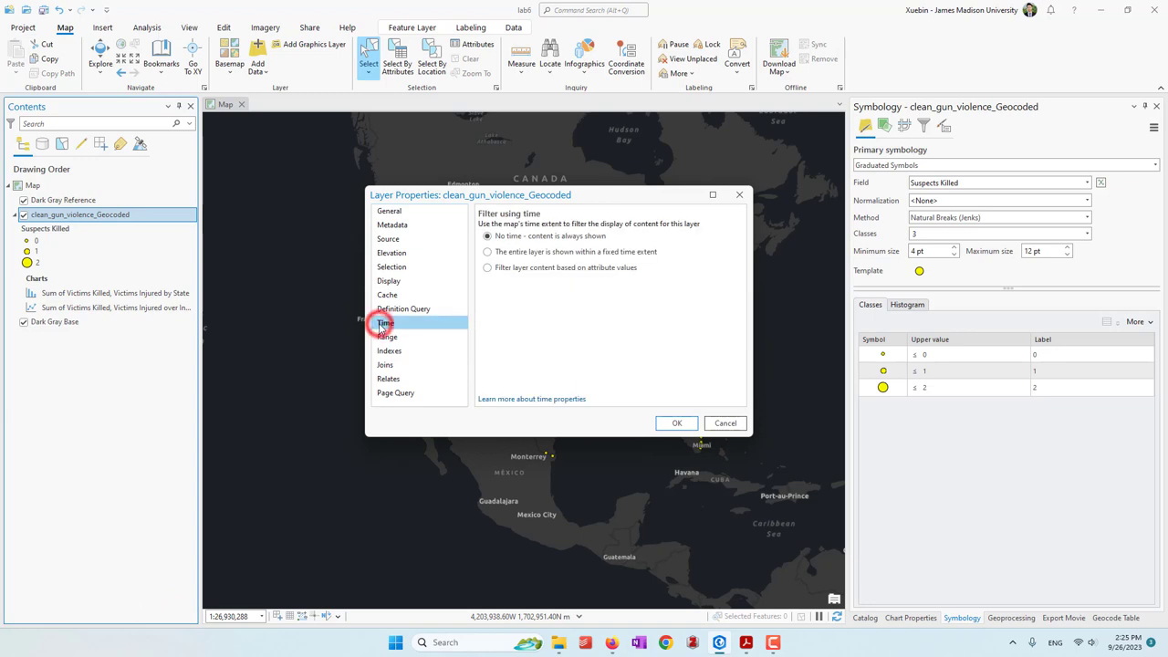
{"action": "left_click", "coordinate": [553, 255]}
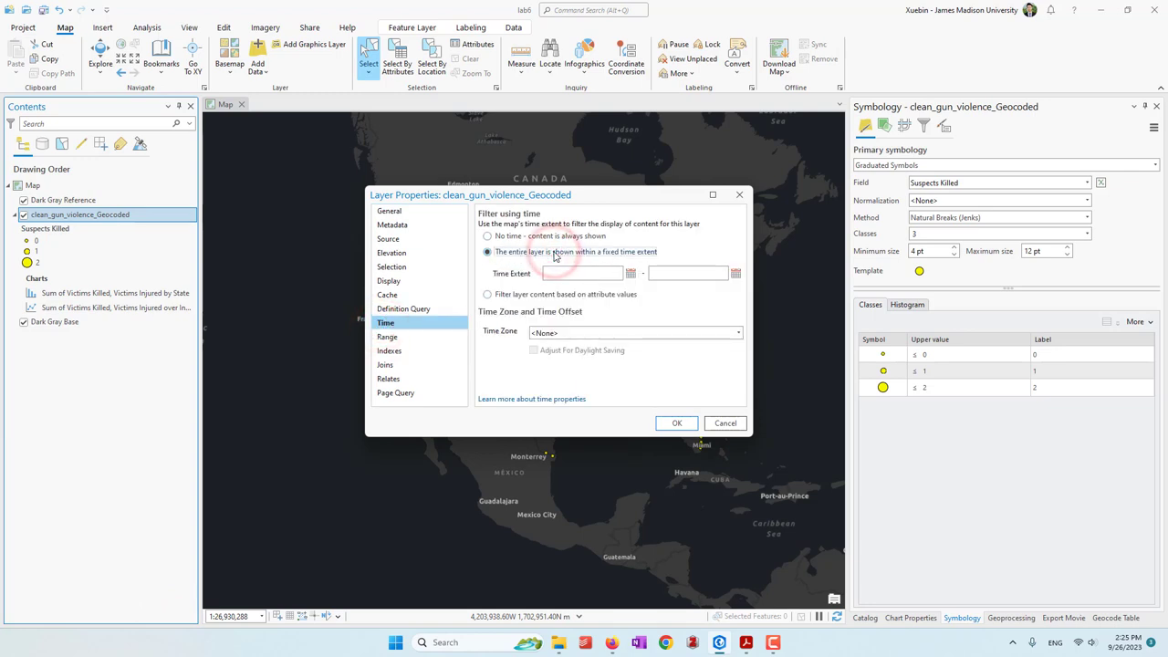
{"action": "left_click", "coordinate": [540, 294]}
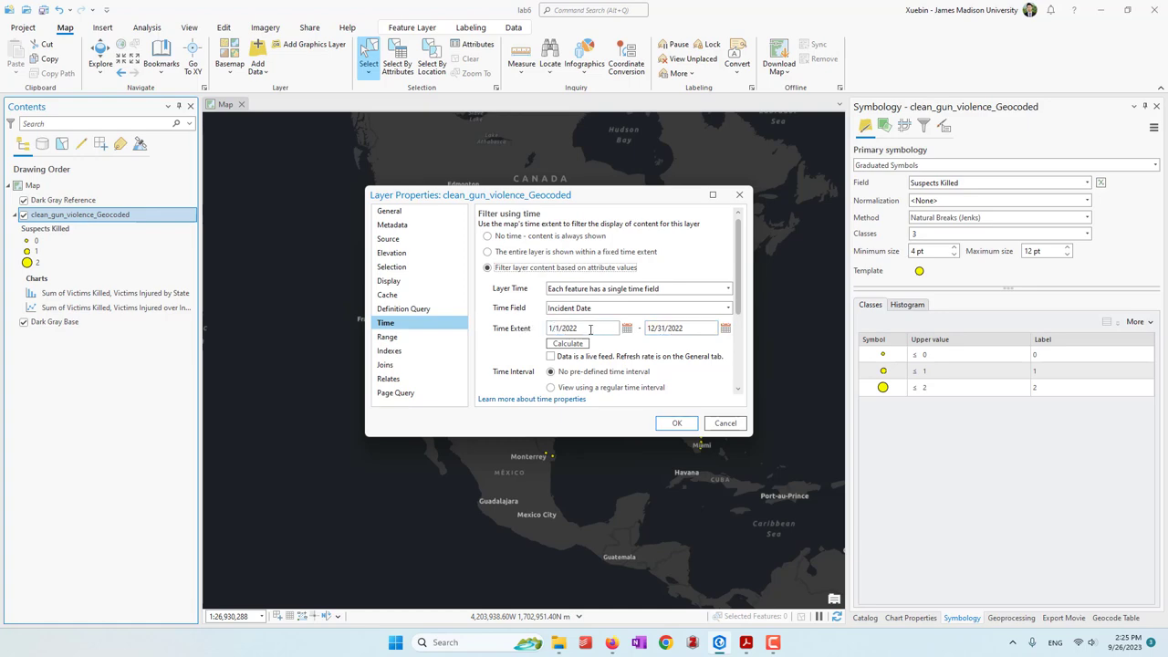
{"action": "left_click", "coordinate": [741, 320]}
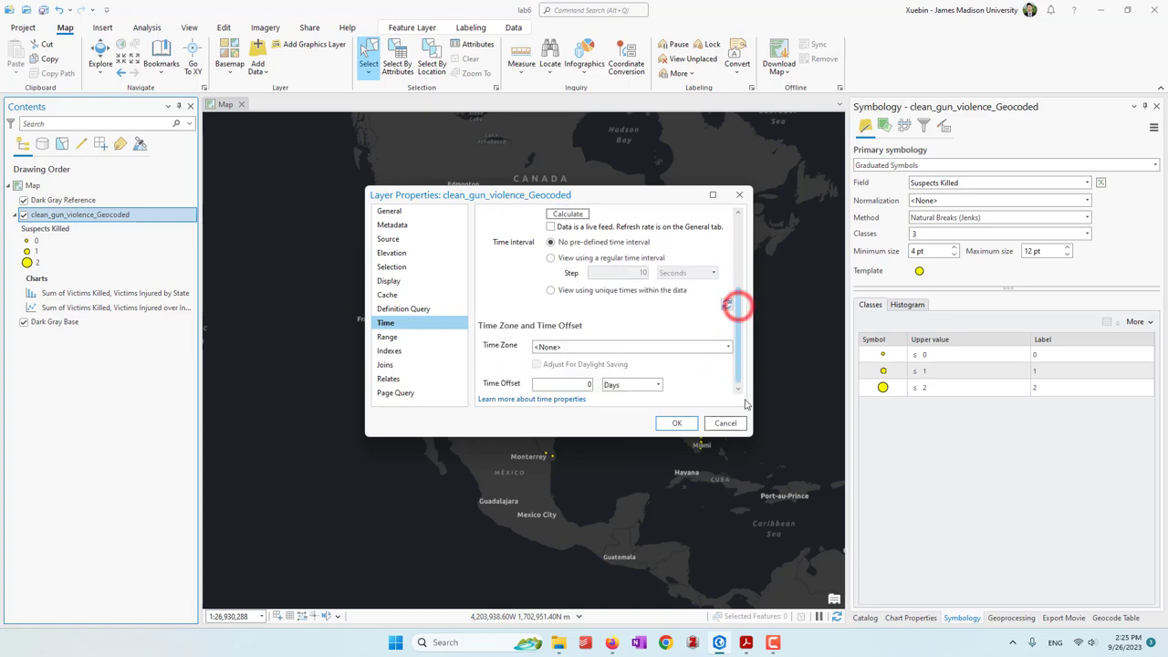
{"action": "left_click", "coordinate": [680, 423]}
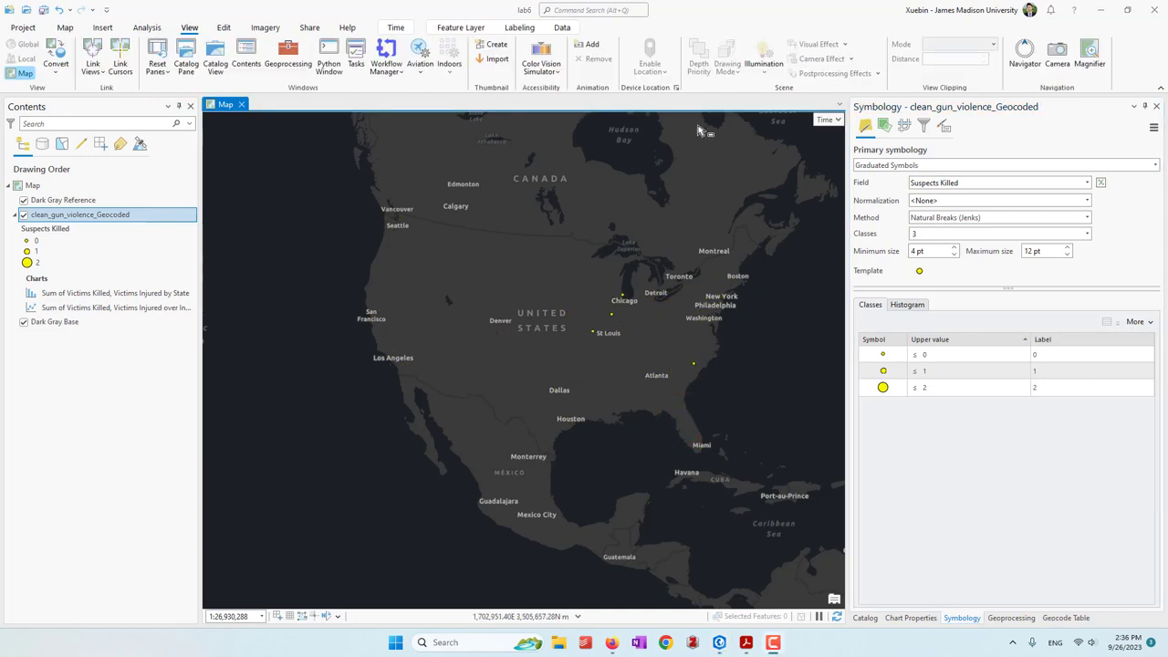
Add an animation to the map and create its keyframes by importing the time slider steps
{"action": "left_click", "coordinate": [192, 29]}
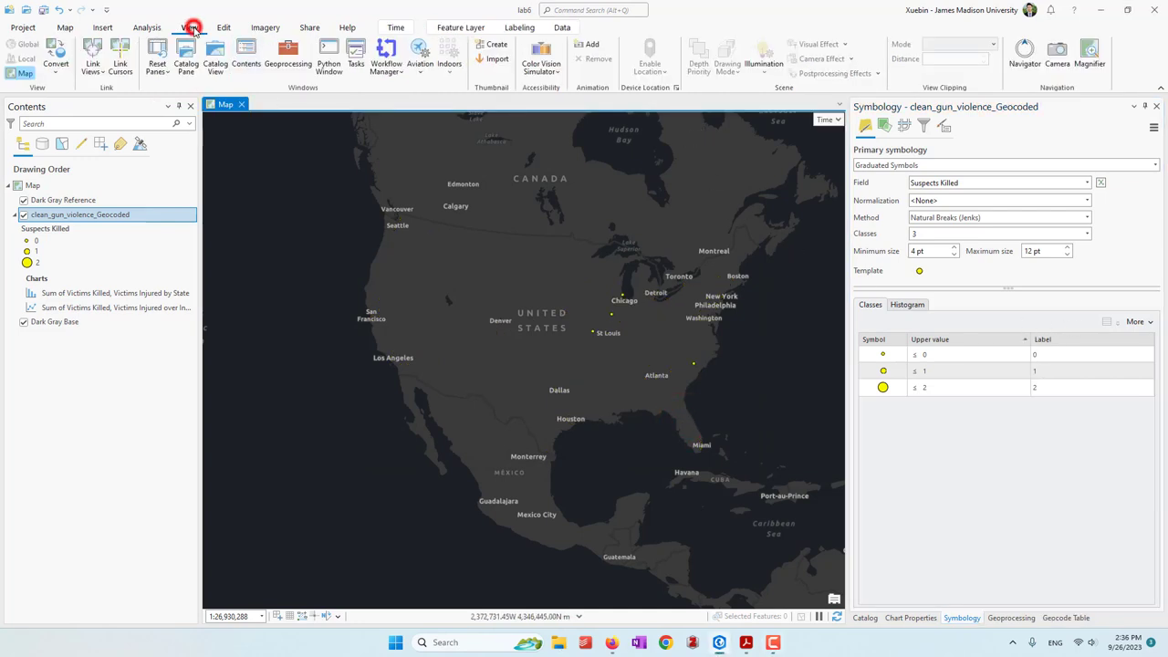
{"action": "left_click", "coordinate": [585, 46]}
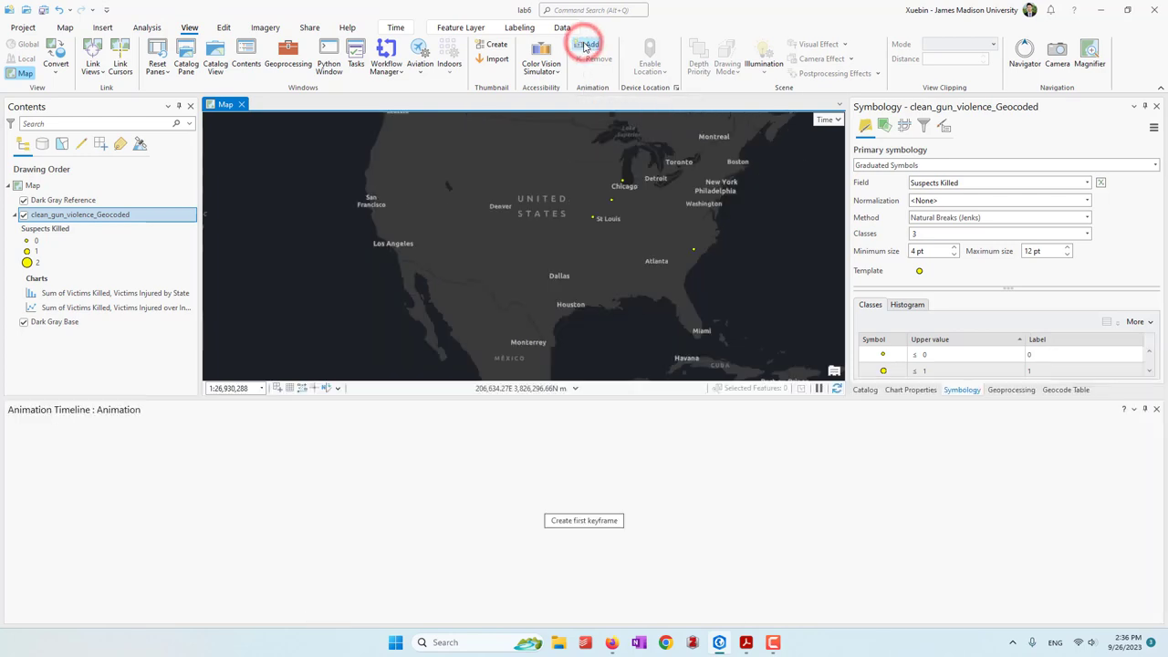
{"action": "left_click", "coordinate": [76, 73]}
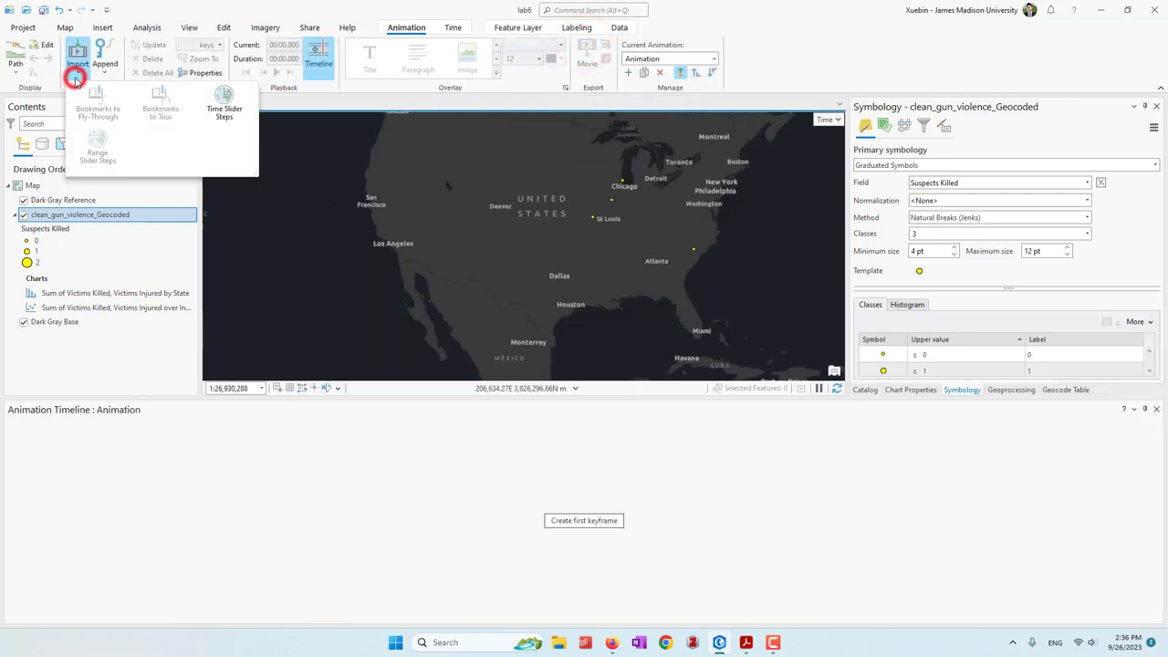
{"action": "left_click", "coordinate": [217, 120]}
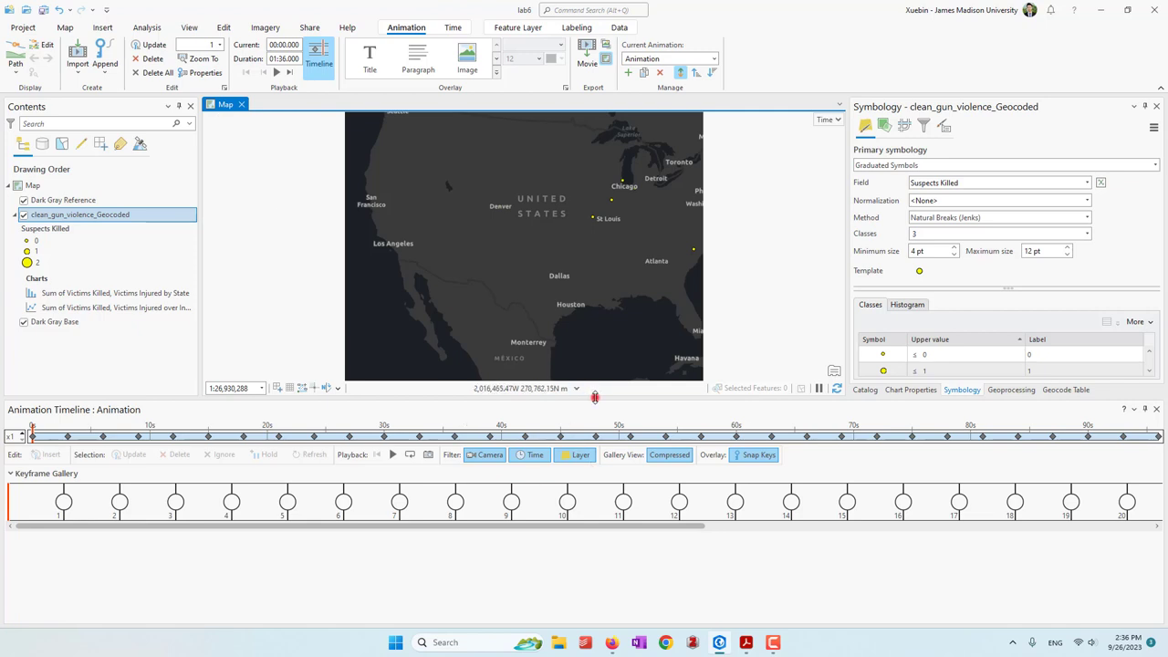
{"action": "left_click_drag", "start_coordinate": [594, 397], "coordinate": [608, 393]}
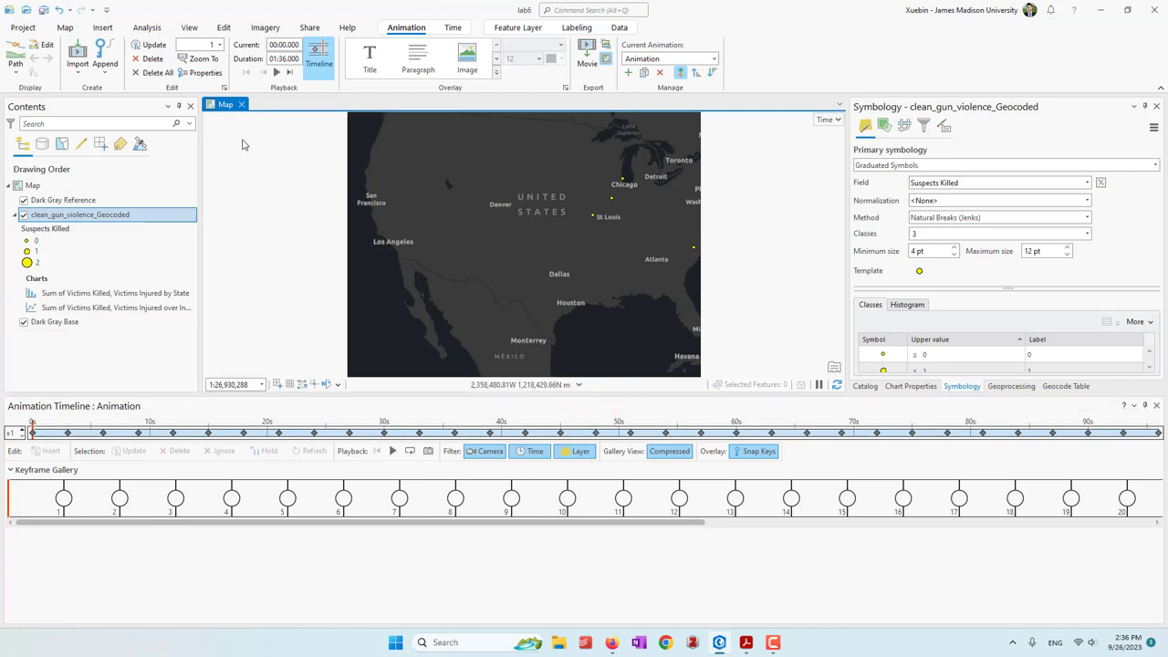
Set the animation's total duration to 10 seconds
{"action": "left_click", "coordinate": [270, 60]}
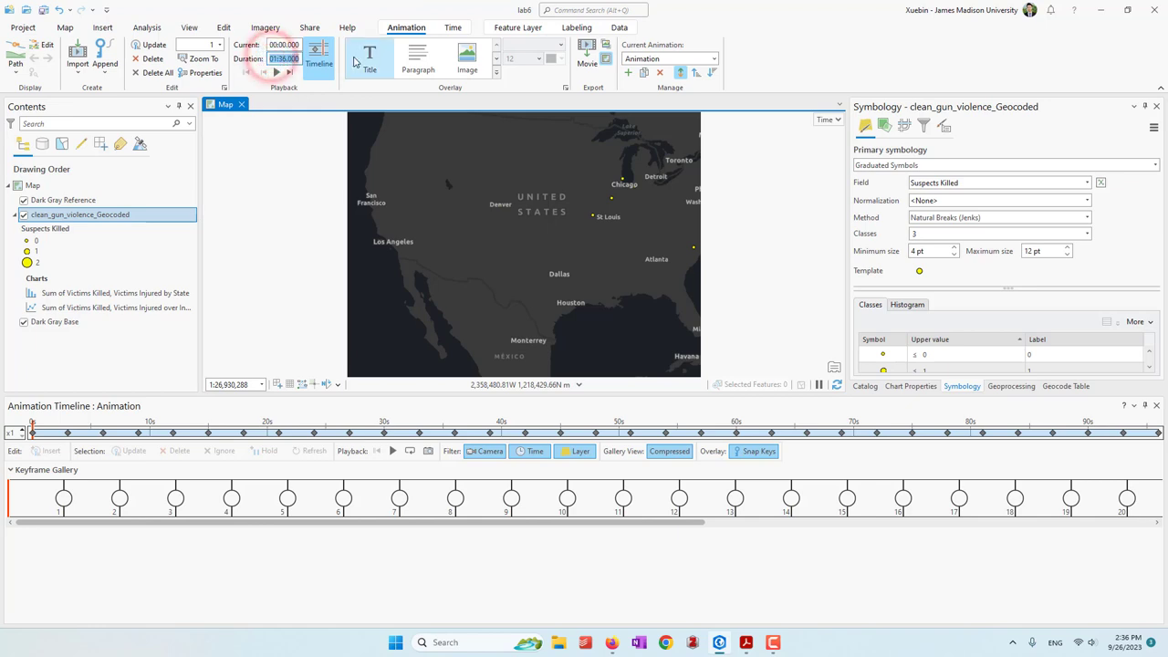
{"action": "type", "text": "10"}
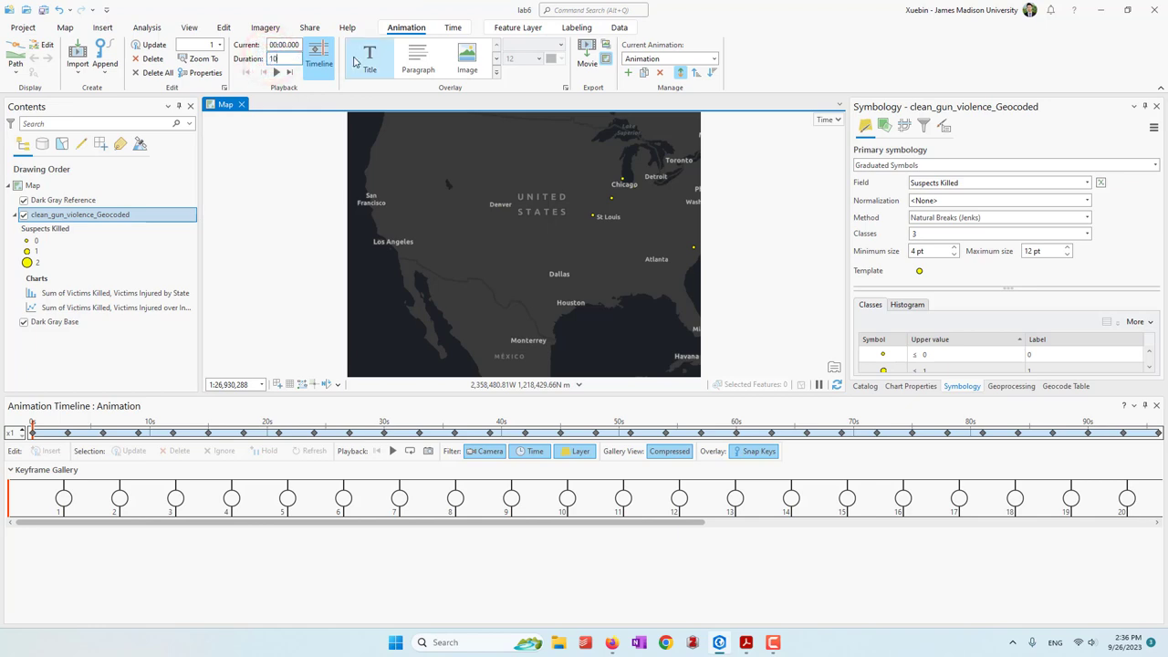
{"action": "left_click", "coordinate": [316, 100]}
{"action": "left_click", "coordinate": [286, 162]}
{"action": "left_click", "coordinate": [346, 89]}
Add a title overlay to the animation reading "Gun Violence"
{"action": "left_click", "coordinate": [368, 59]}
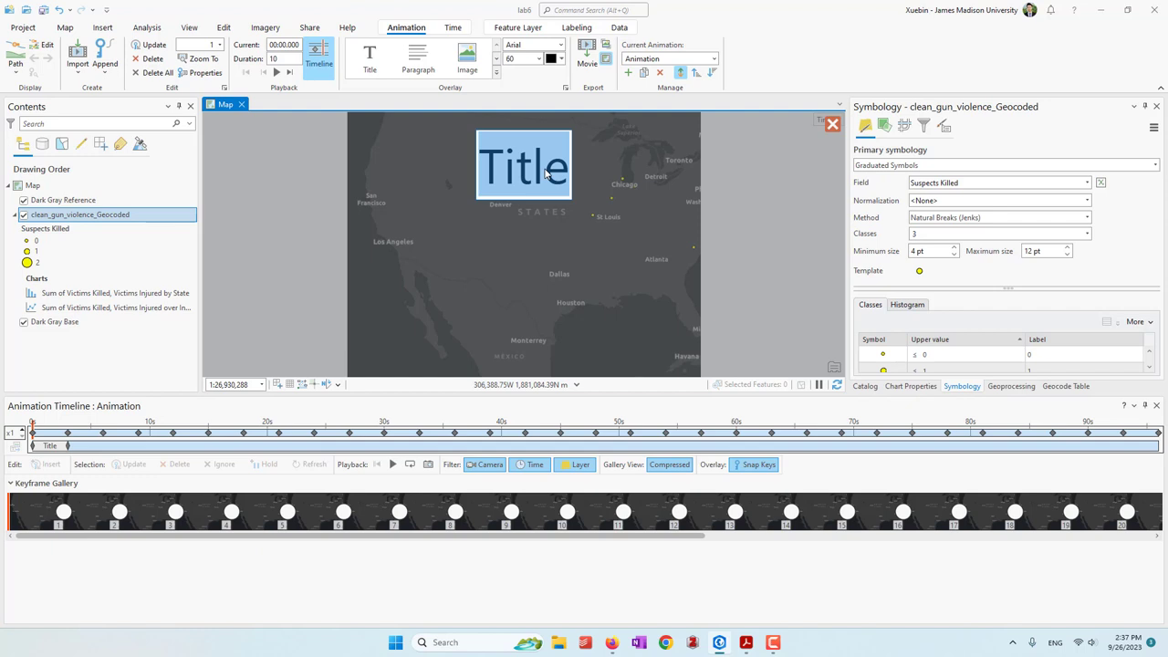
{"action": "type", "text": "Gun"}
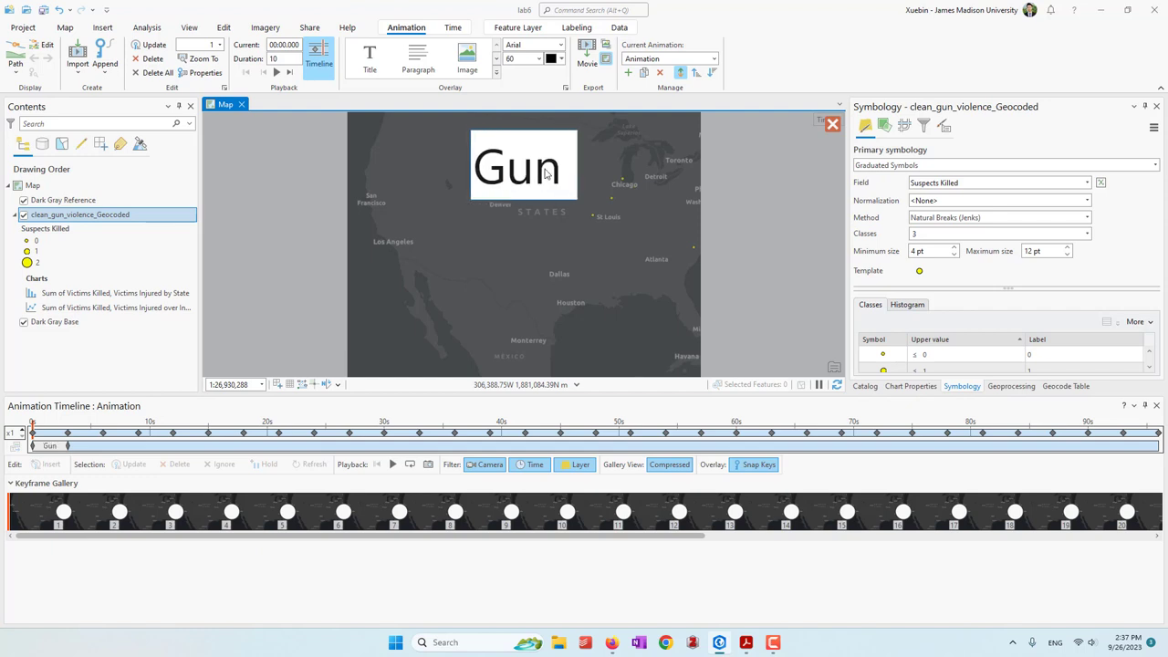
{"action": "type", "text": " Violence"}
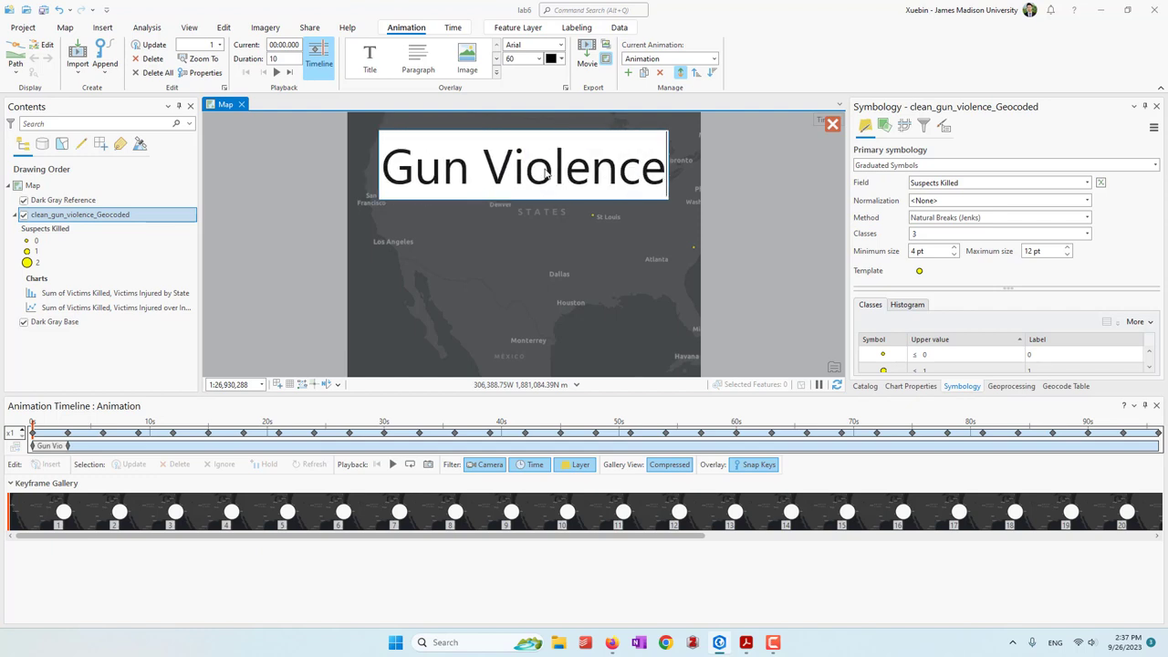
Format the title overlay as white text at size 12 and extend it across the full 10-second timeline
{"action": "double_click", "coordinate": [550, 171]}
{"action": "left_click", "coordinate": [516, 171]}
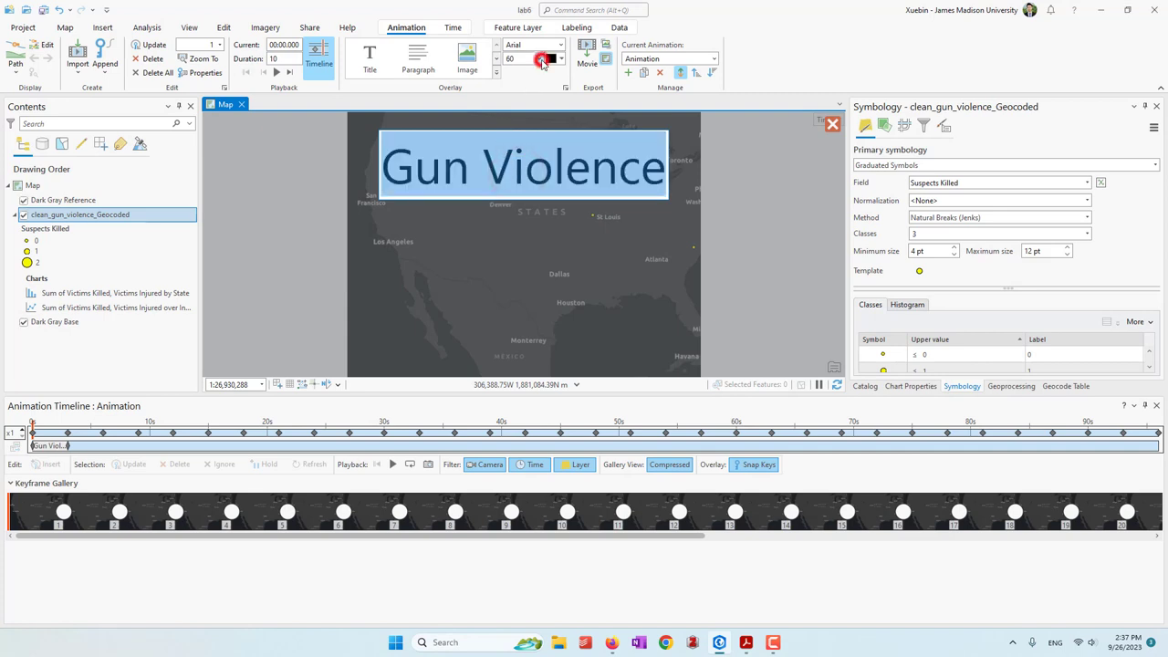
{"action": "left_click", "coordinate": [538, 58]}
{"action": "left_click", "coordinate": [516, 140]}
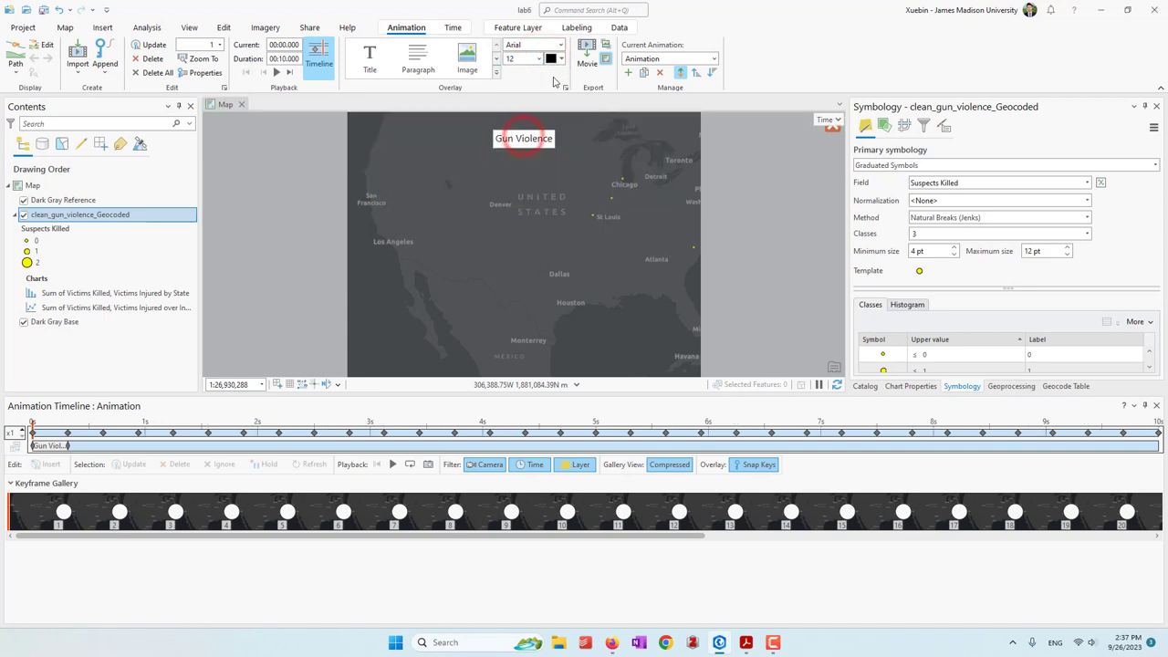
{"action": "left_click", "coordinate": [561, 60]}
{"action": "left_click", "coordinate": [560, 128]}
{"action": "left_click", "coordinate": [828, 130]}
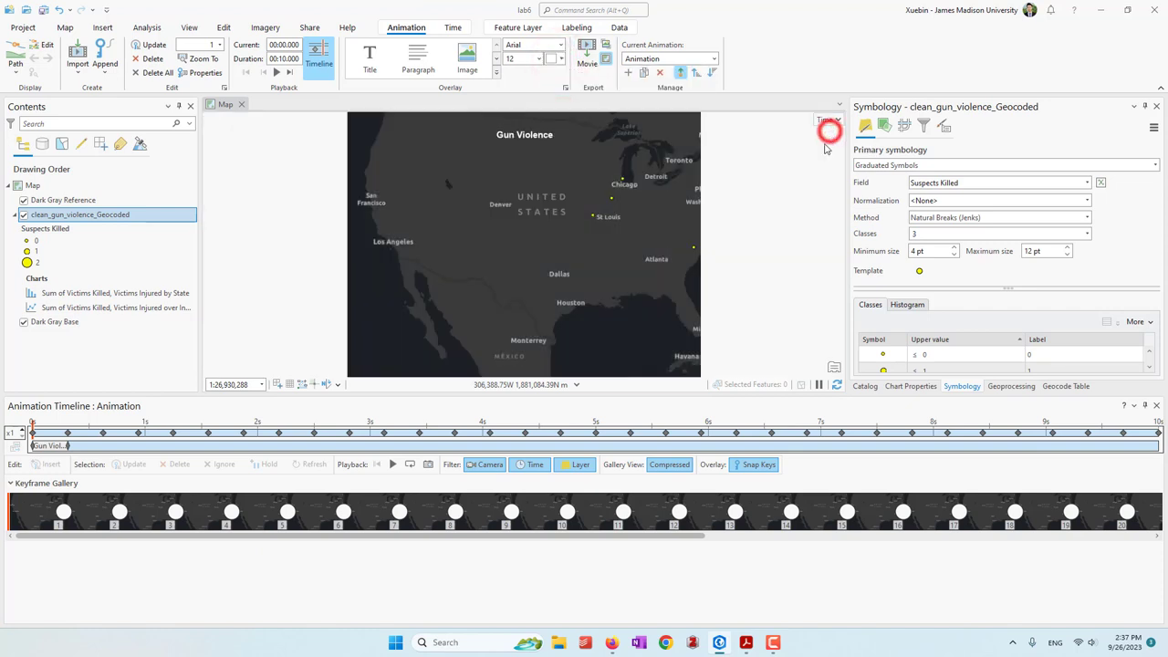
{"action": "left_click", "coordinate": [774, 208]}
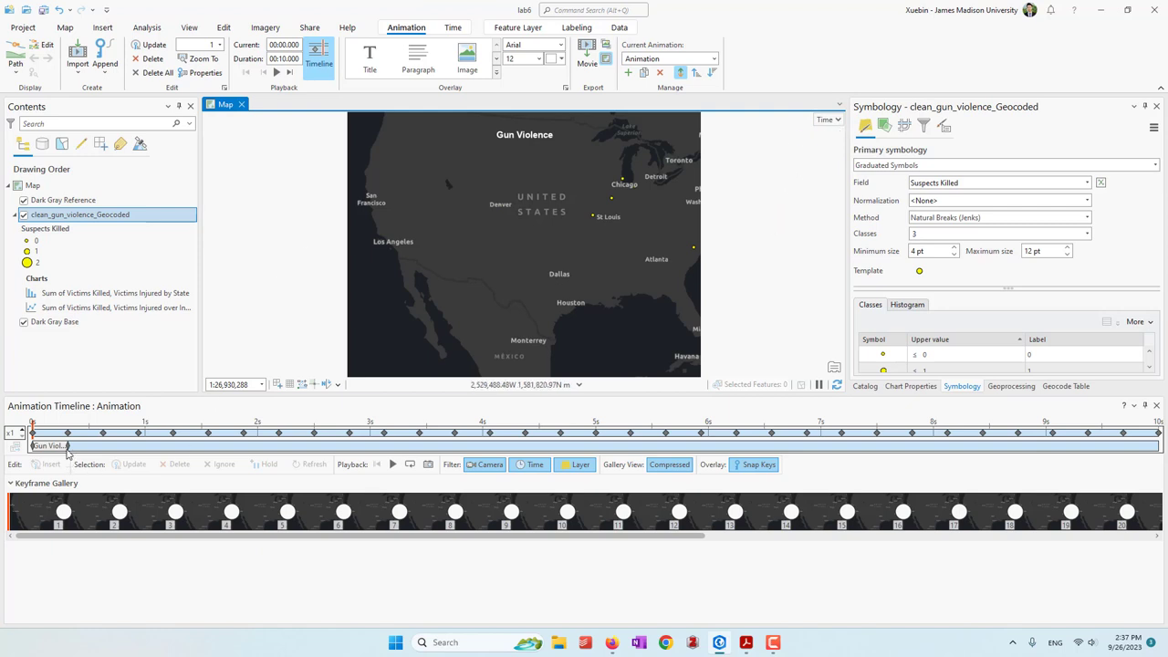
{"action": "left_click_drag", "start_coordinate": [69, 447], "coordinate": [1158, 445]}
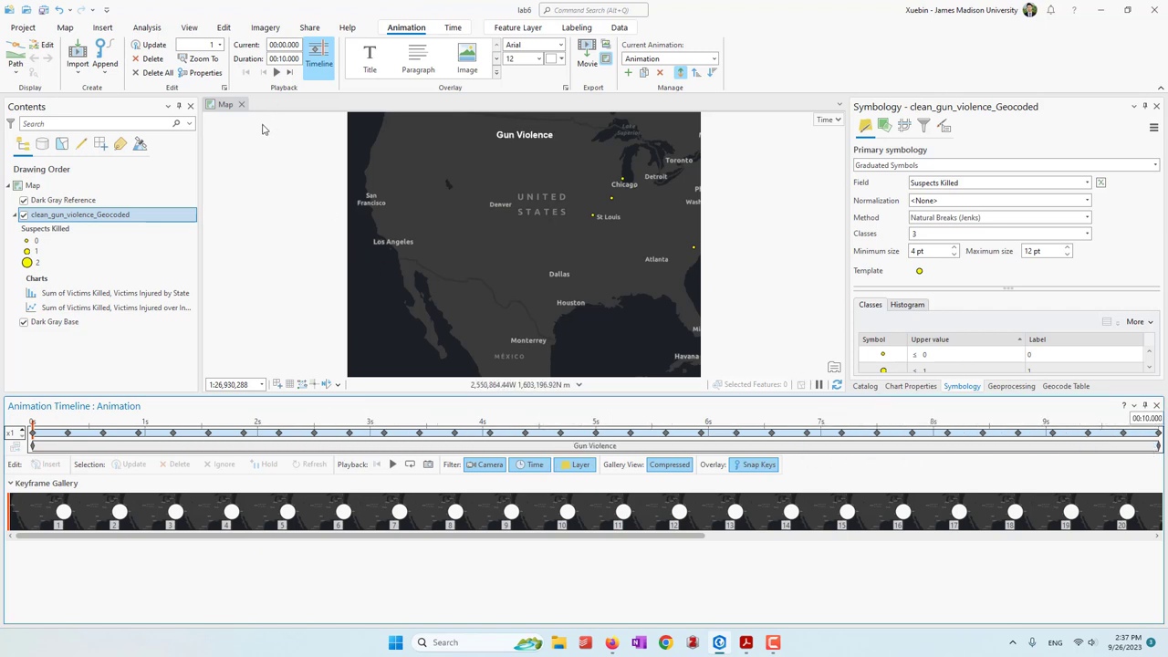
Add a Map Time dynamic text overlay and delete its endTime line so only the startTime tag remains
{"action": "left_click", "coordinate": [497, 72]}
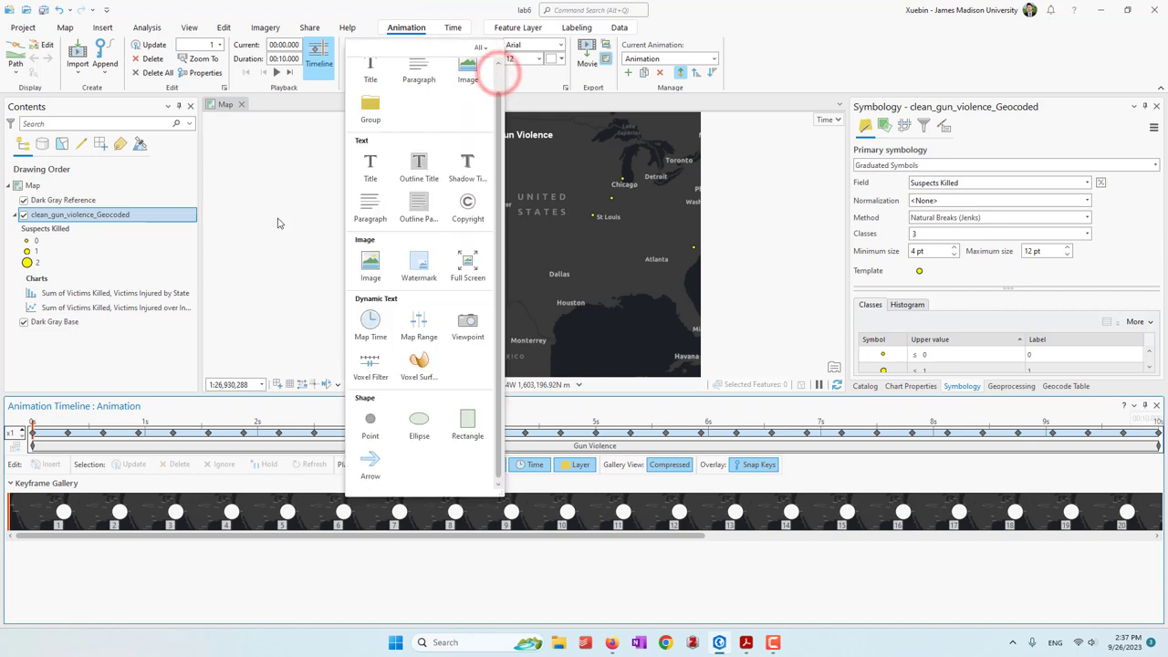
{"action": "left_click", "coordinate": [370, 327]}
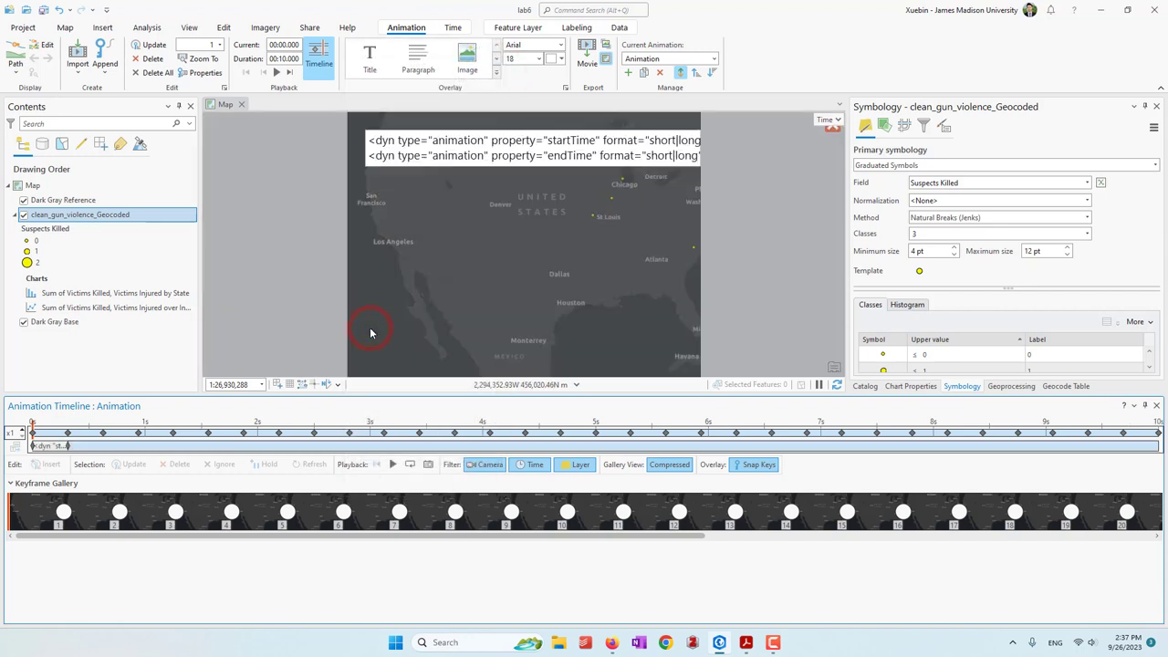
{"action": "left_click", "coordinate": [436, 148]}
{"action": "double_click", "coordinate": [400, 155]}
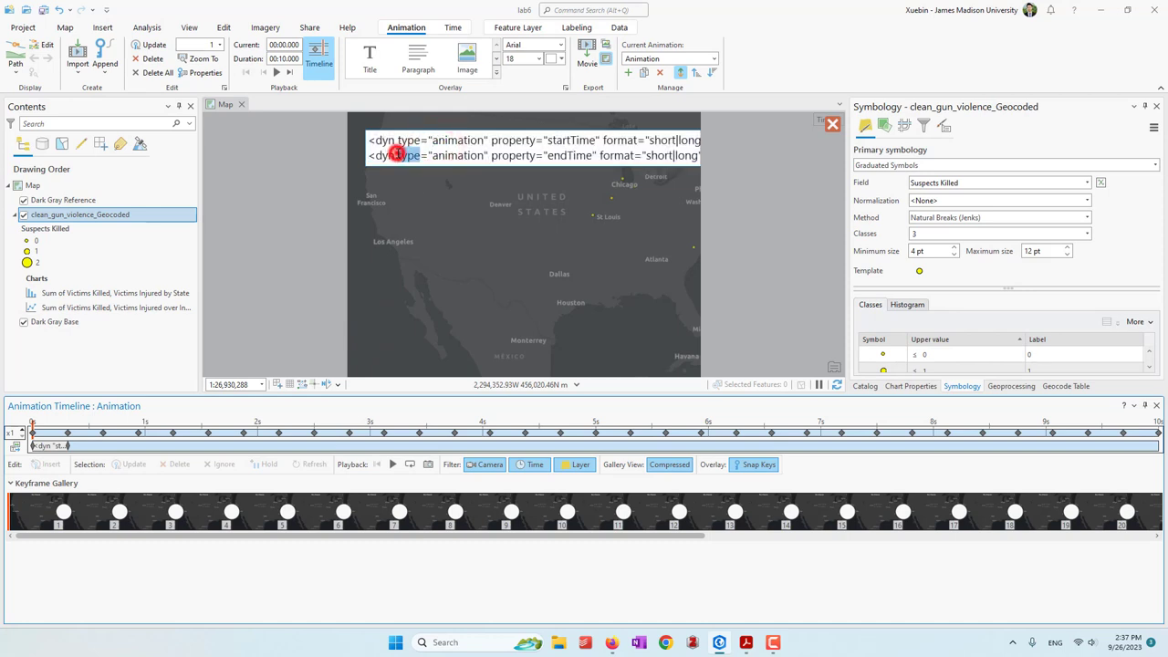
{"action": "left_click_drag", "start_coordinate": [369, 155], "coordinate": [818, 183]}
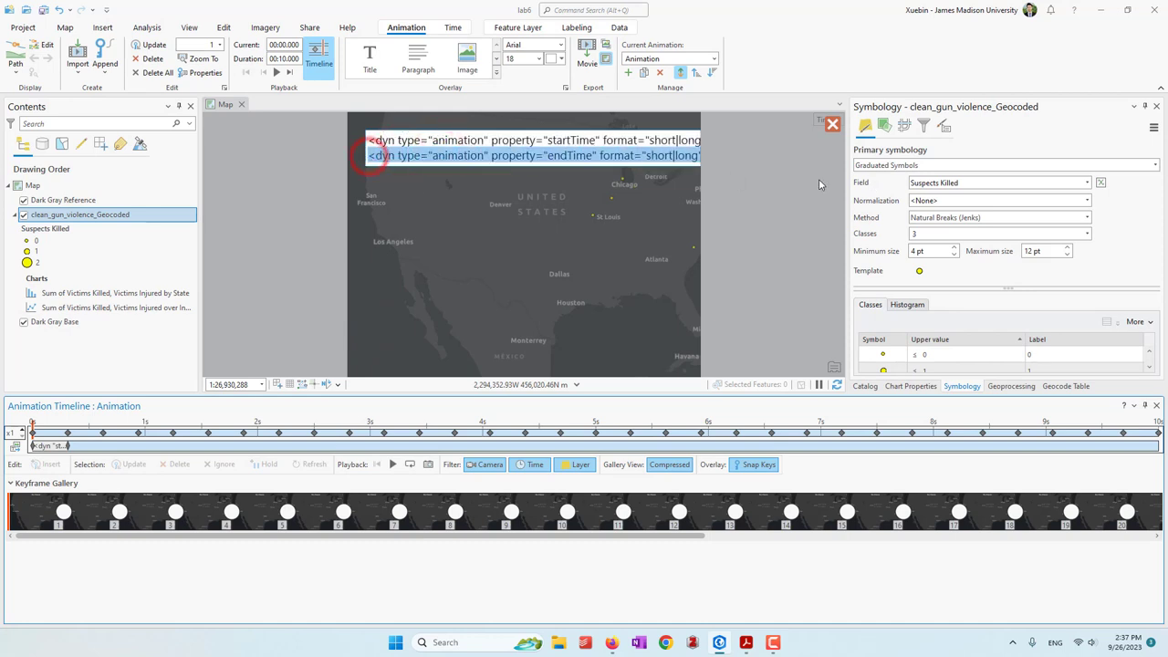
{"action": "key", "text": "Delete"}
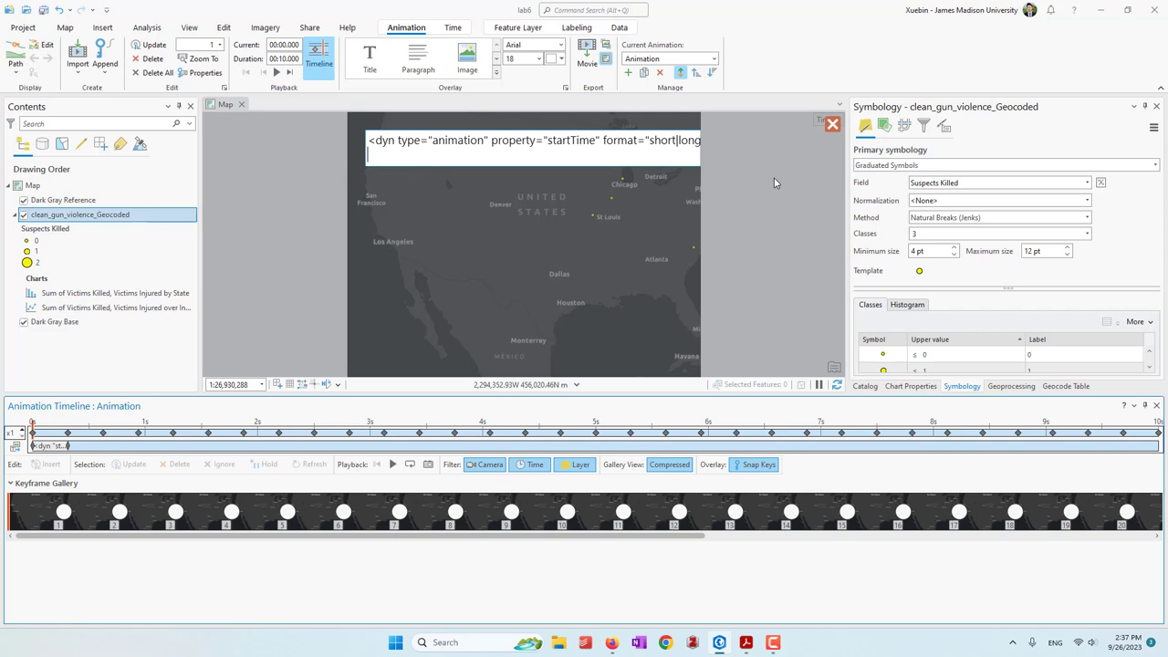
{"action": "key", "text": "BackSpace"}
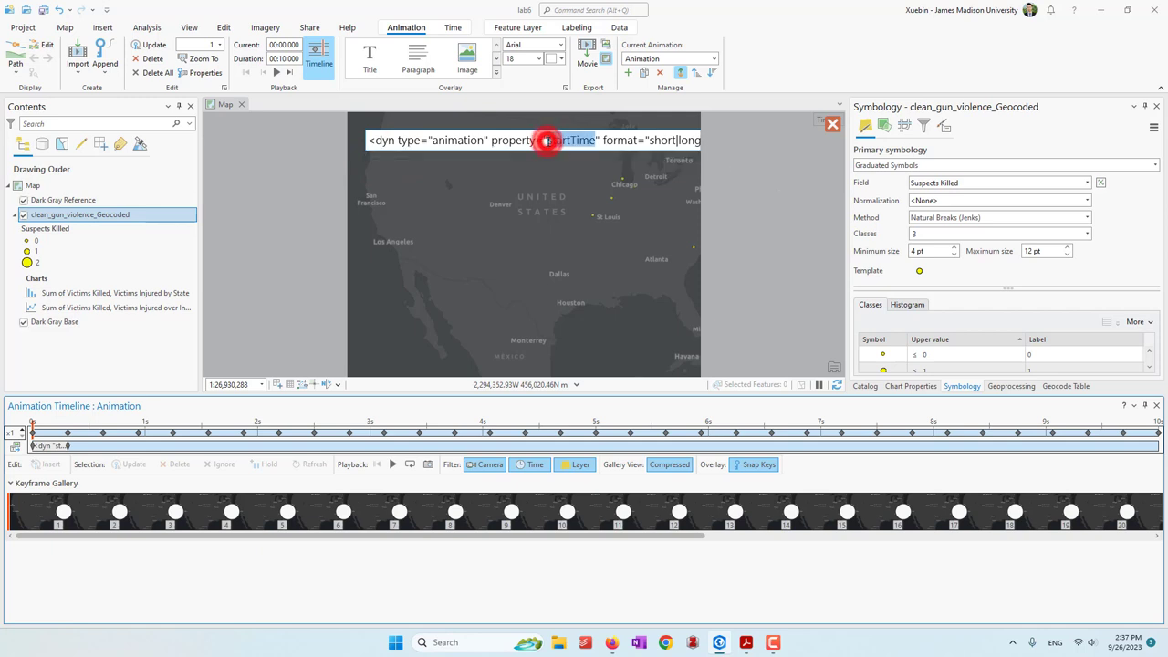
Set the map time overlay's font size to 10 and extend it across the full 10-second timeline
{"action": "key", "text": "ctrl+a"}
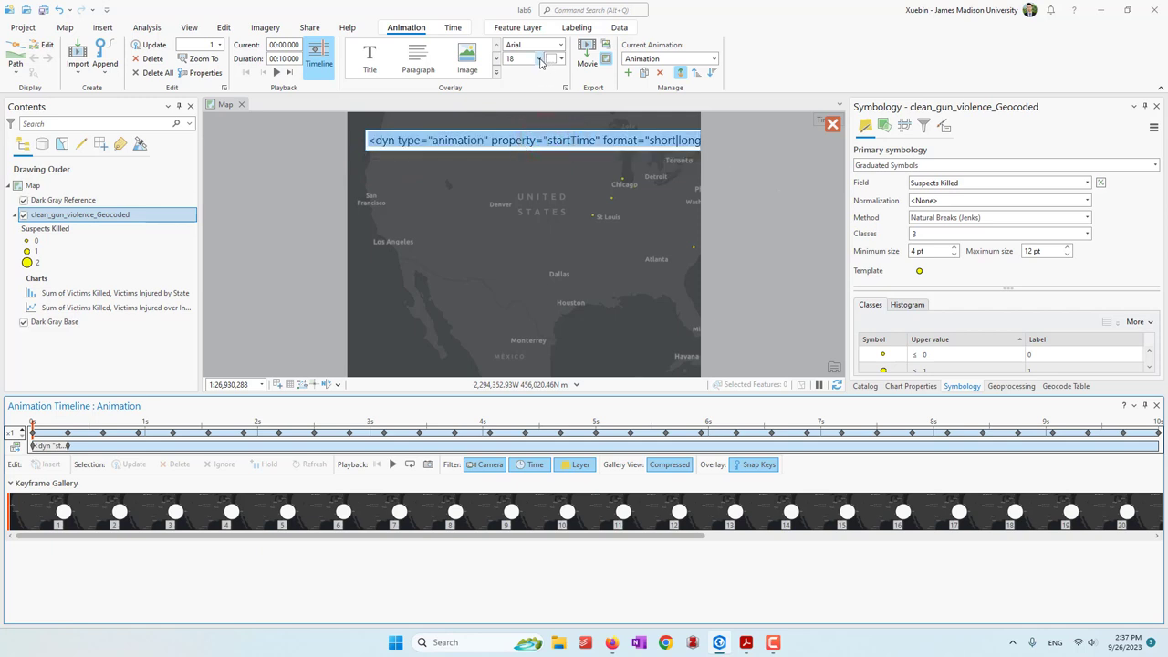
{"action": "left_click", "coordinate": [538, 58]}
{"action": "left_click", "coordinate": [515, 122]}
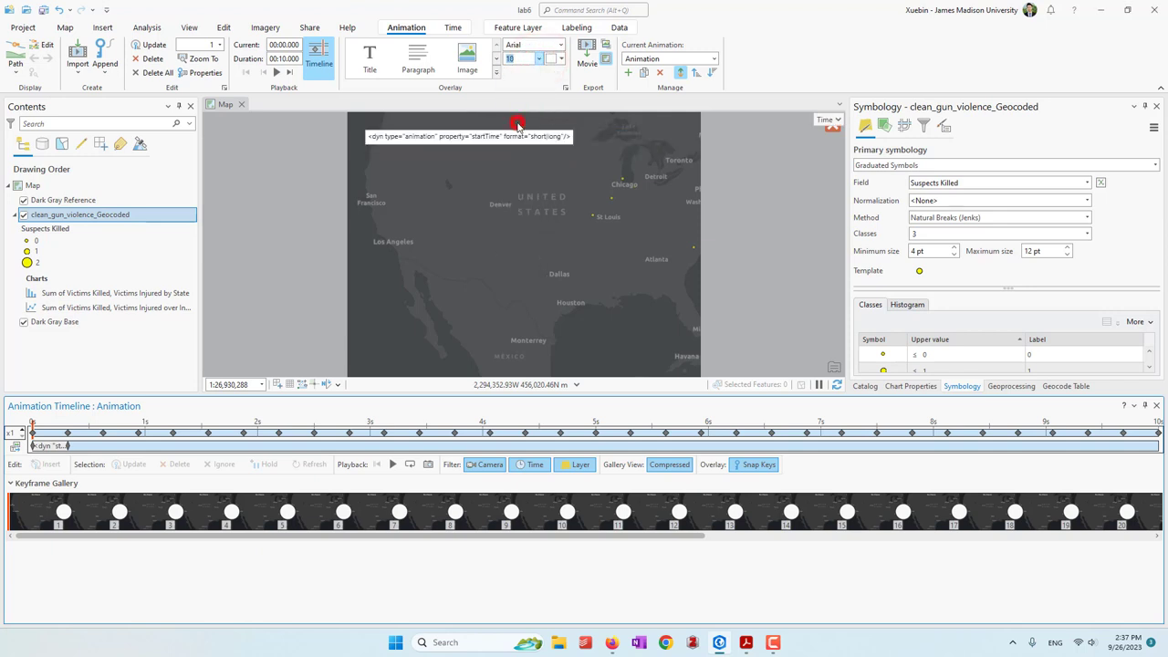
{"action": "left_click", "coordinate": [831, 137]}
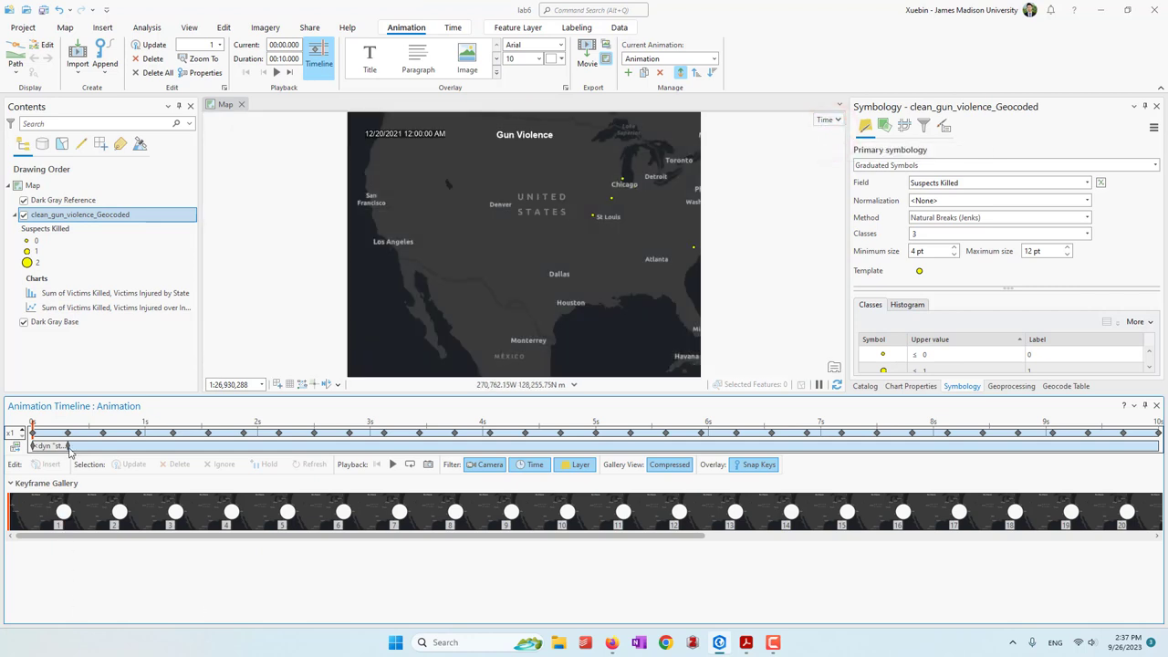
{"action": "left_click_drag", "start_coordinate": [70, 444], "coordinate": [1157, 449]}
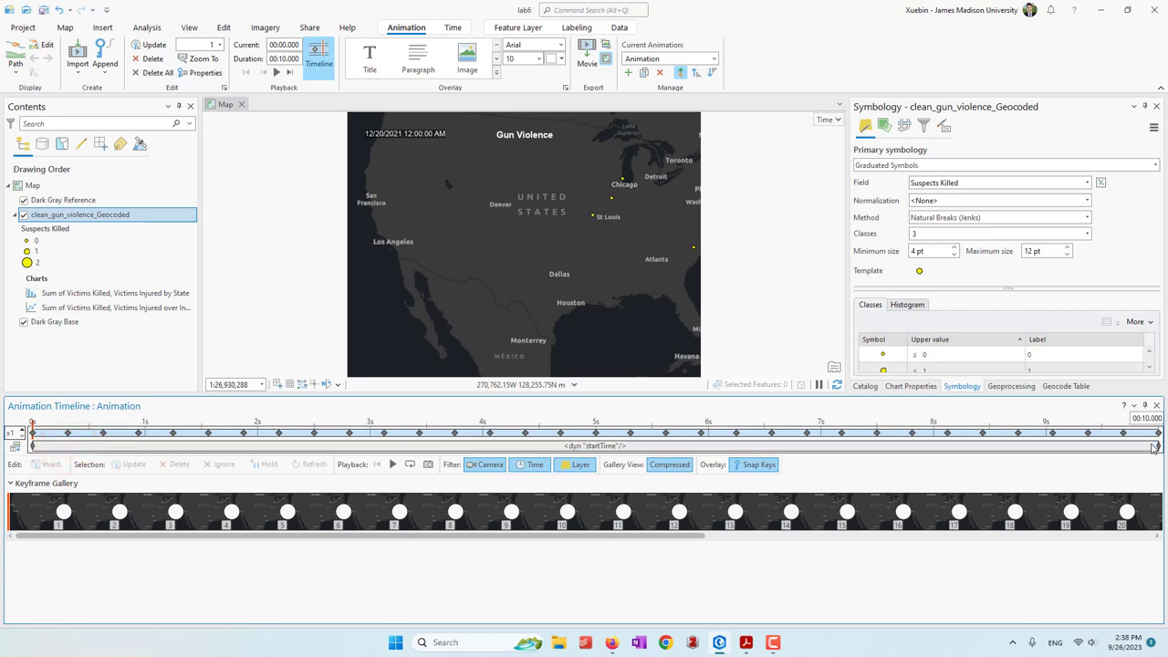
Play the animation through once and export it with the GIF preset as Map.gif on the Desktop
{"action": "left_click", "coordinate": [280, 232]}
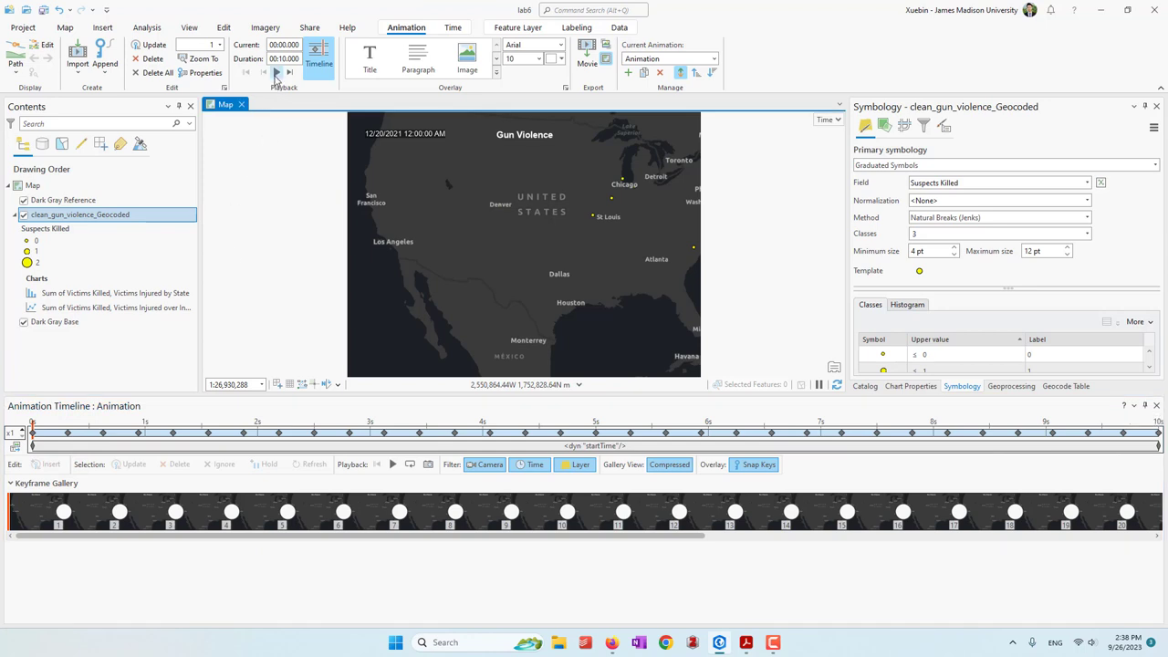
{"action": "left_click", "coordinate": [277, 73]}
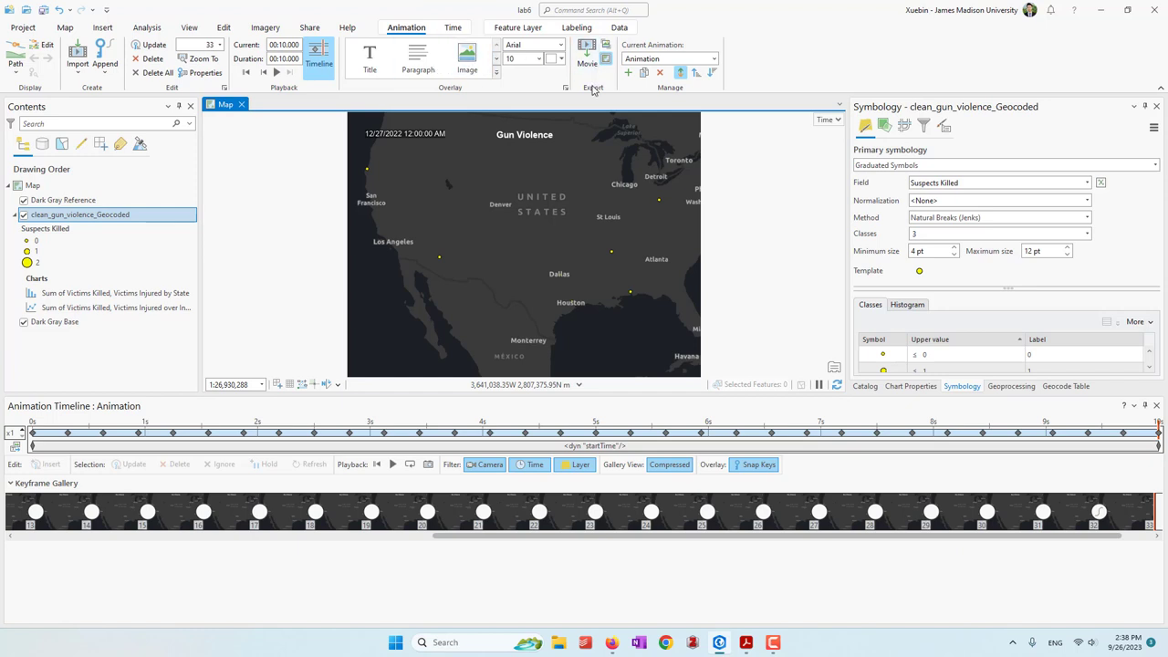
{"action": "left_click", "coordinate": [587, 66]}
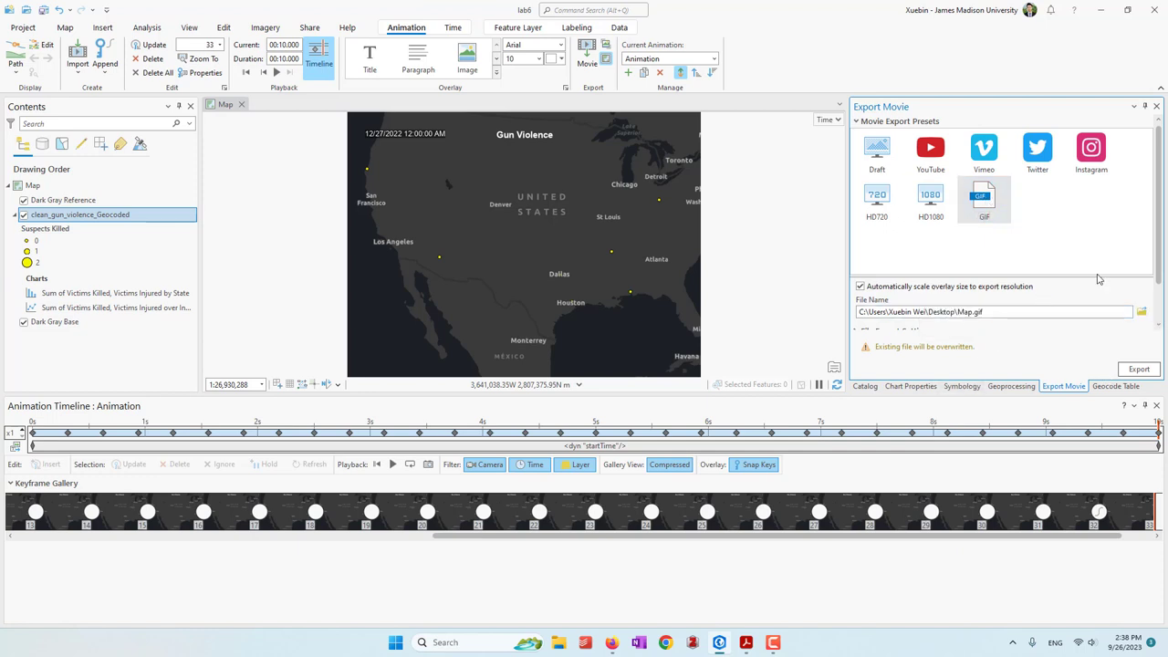
{"action": "scroll", "coordinate": [1152, 269], "scroll_direction": "down", "scroll_amount": 2}
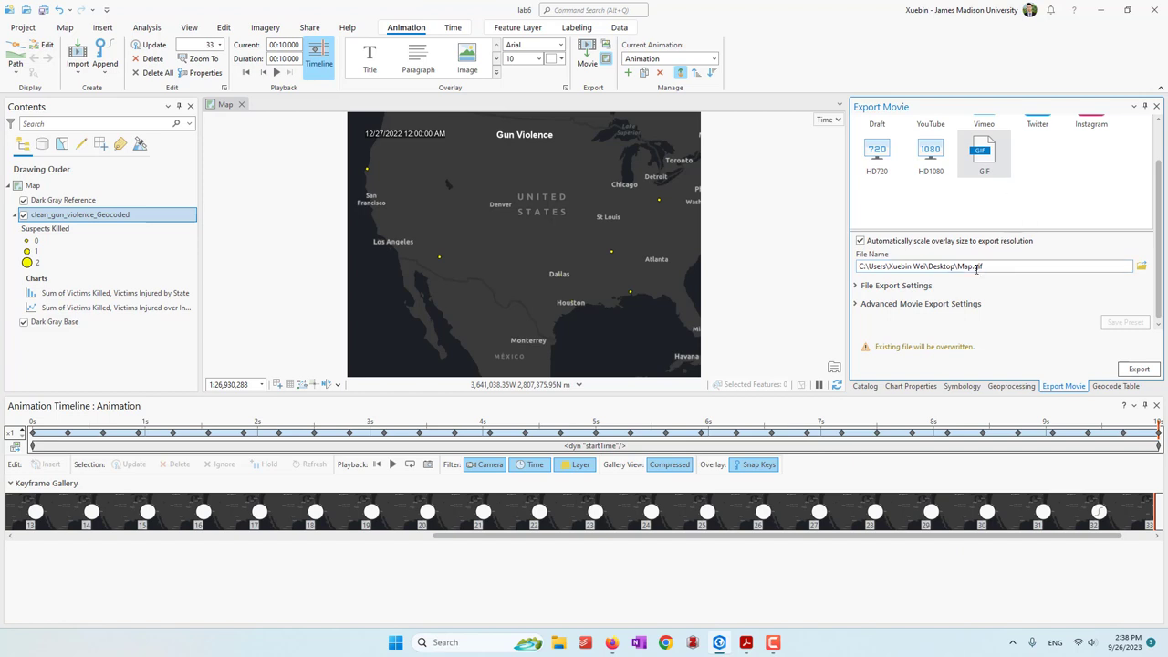
{"action": "left_click", "coordinate": [1138, 371]}
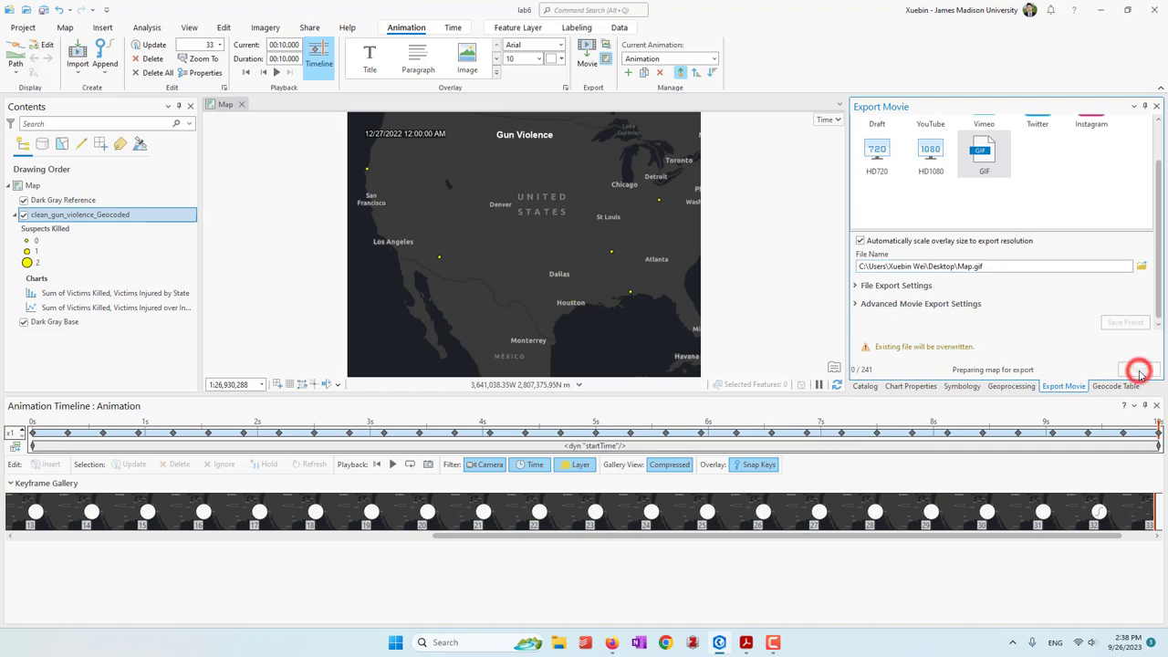